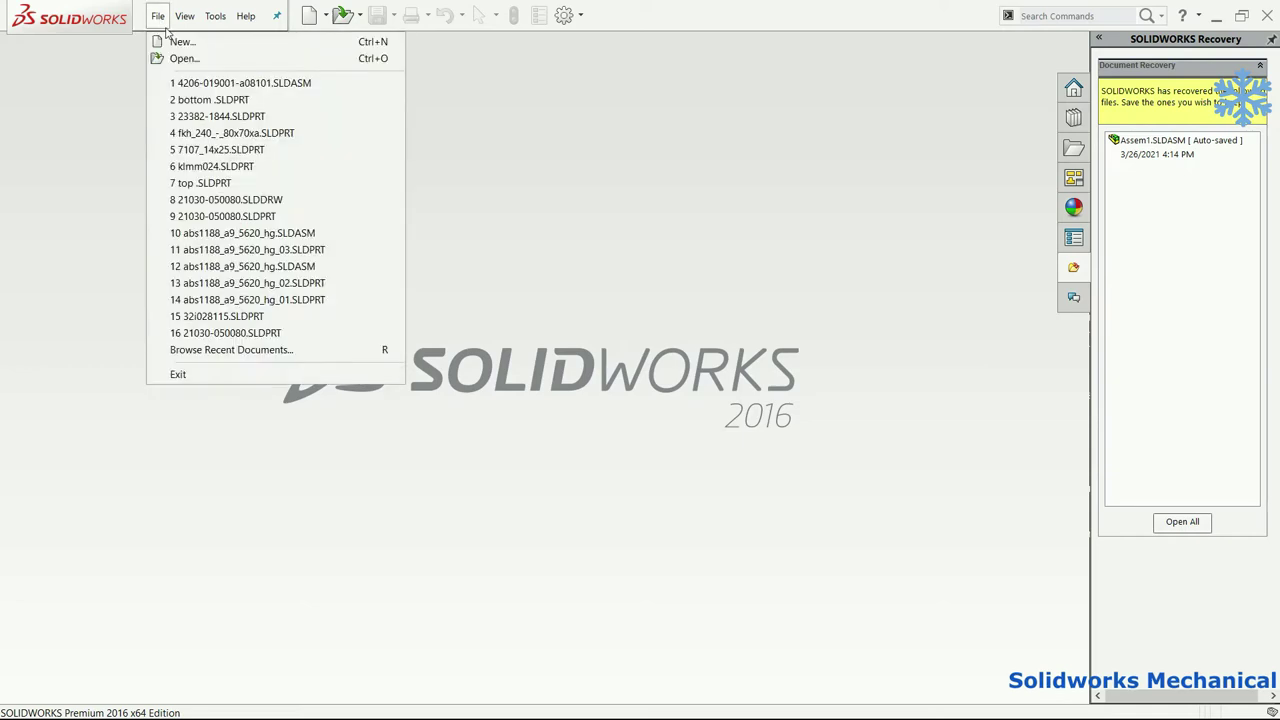
Step: Create a new part and start an extruded base sketch on the Front Plane
double_click(269, 263)
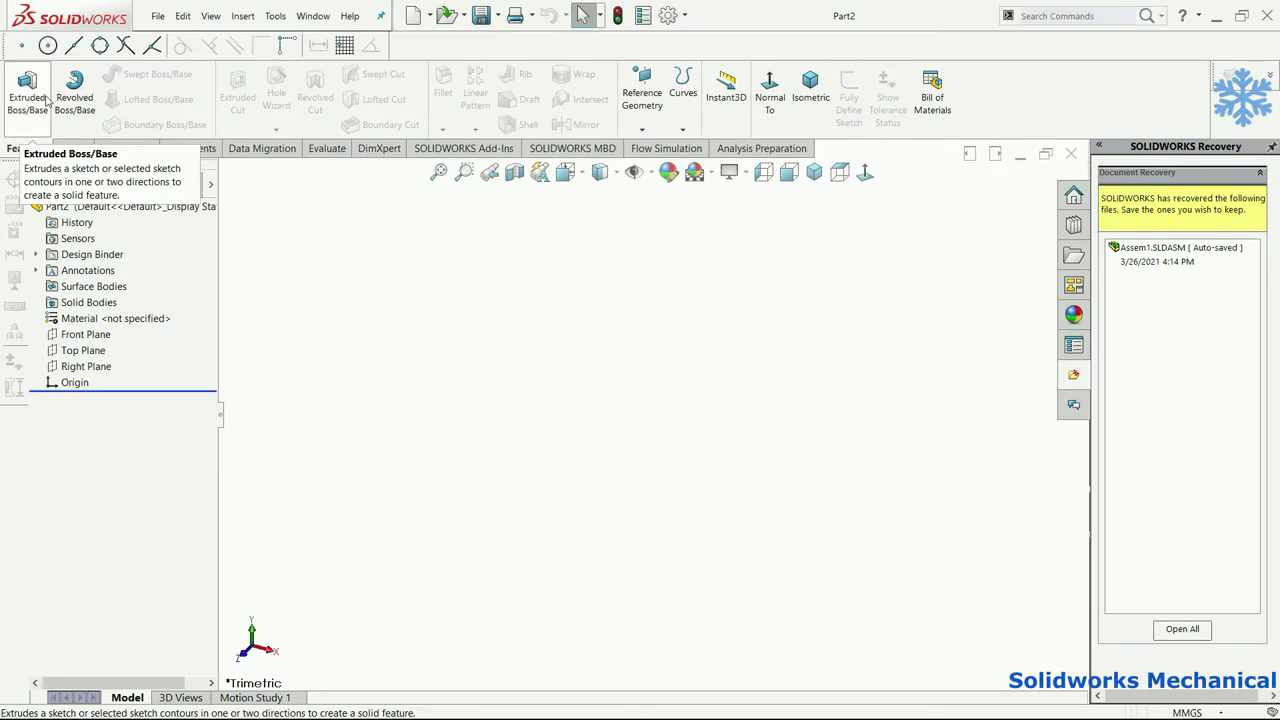
left_click(27, 90)
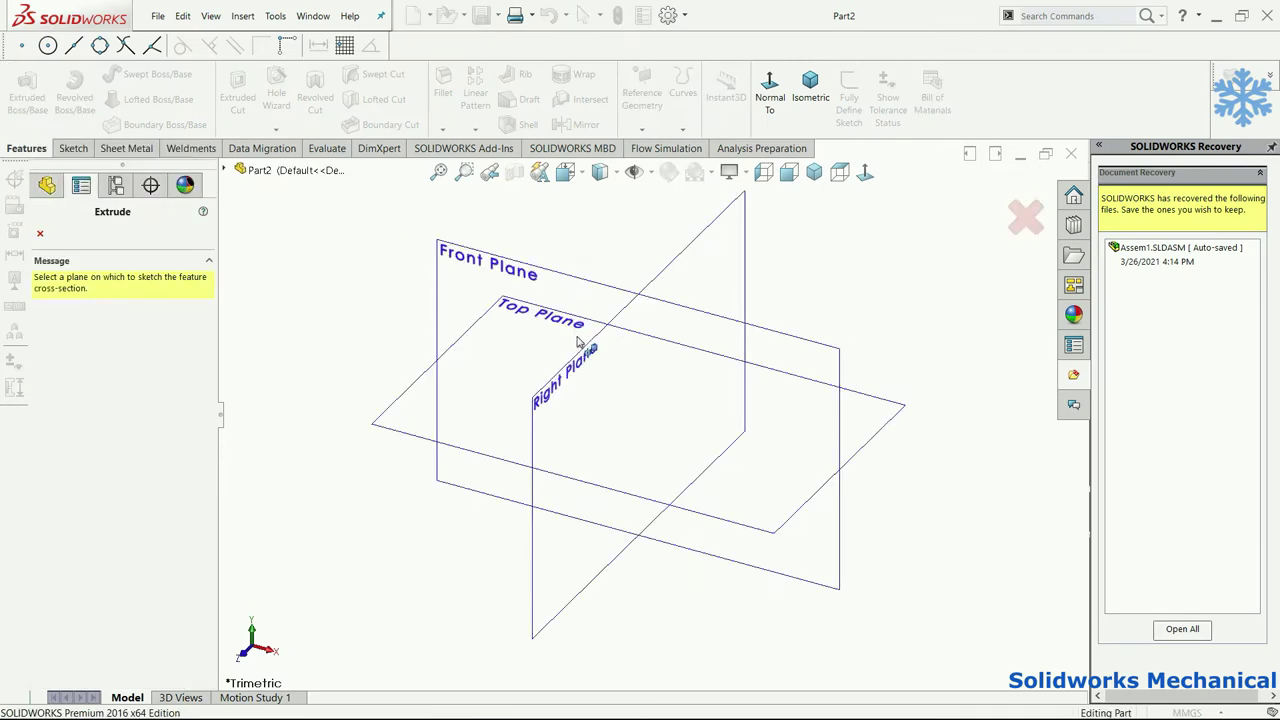
left_click(539, 274)
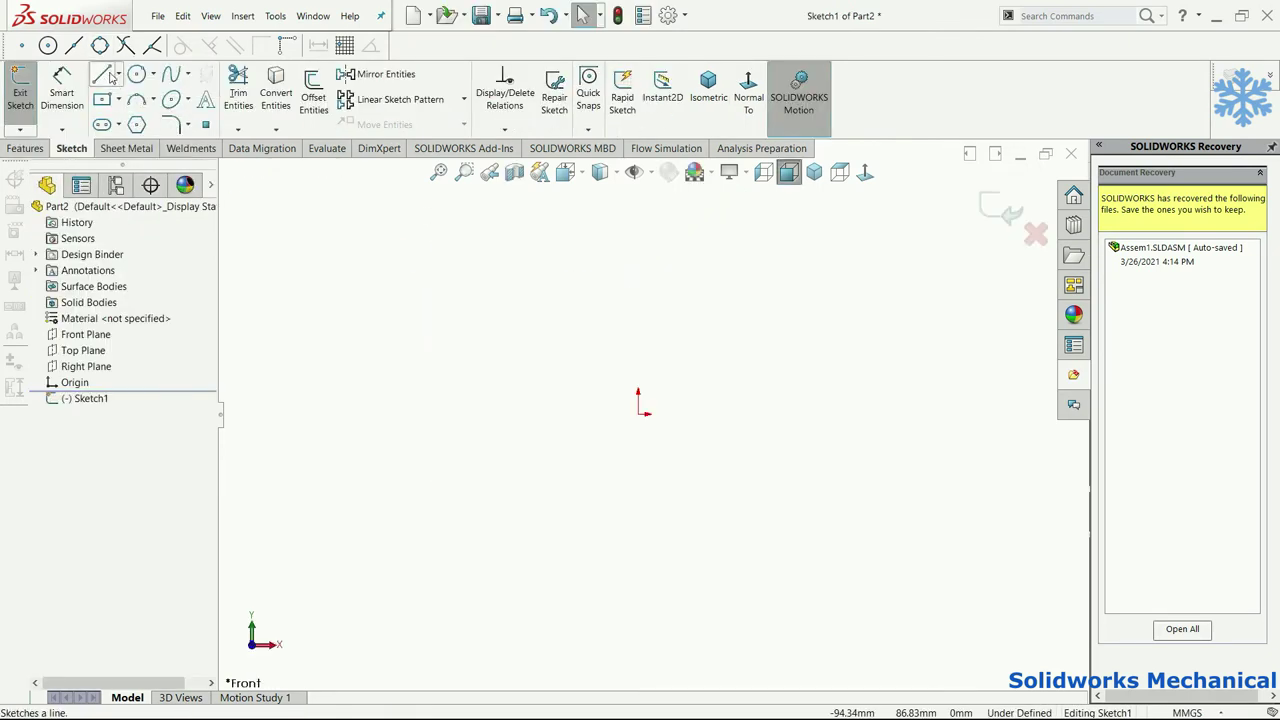
Step: Draw the closed block outline with a dovetail notch, starting and ending at the origin
left_click(638, 412)
left_click(638, 330)
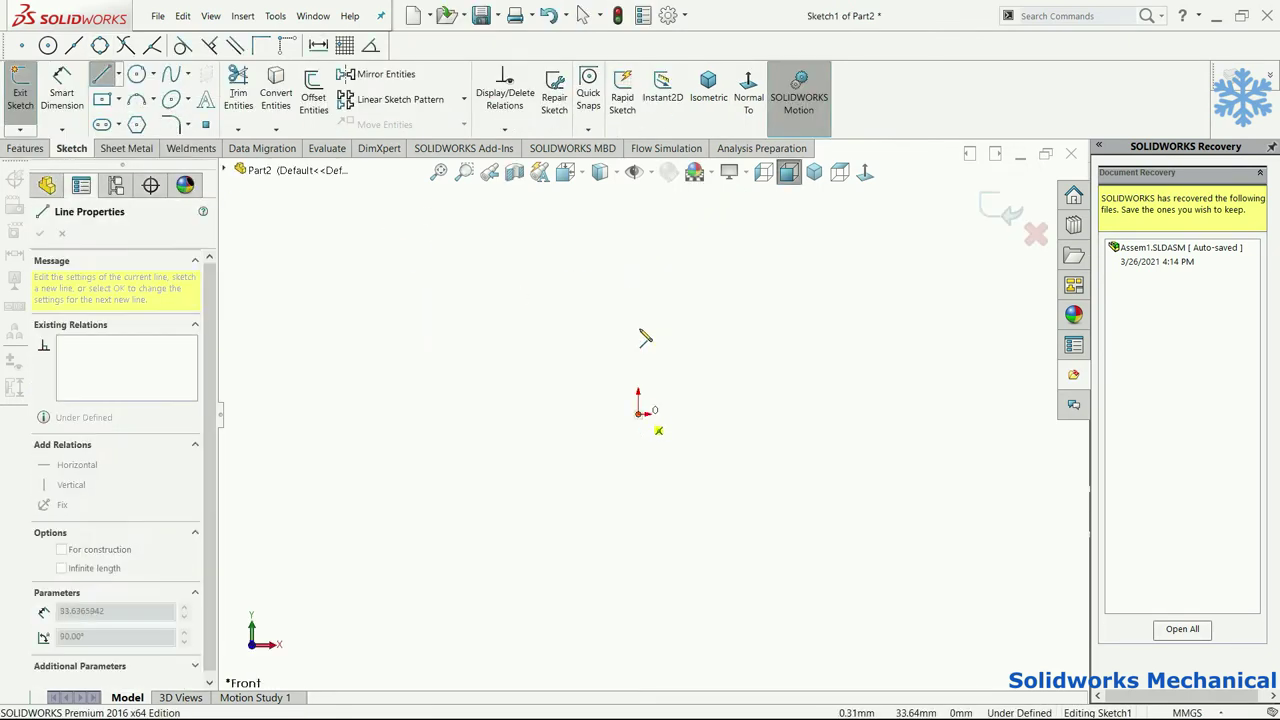
left_click(775, 325)
left_click(714, 279)
left_click(940, 279)
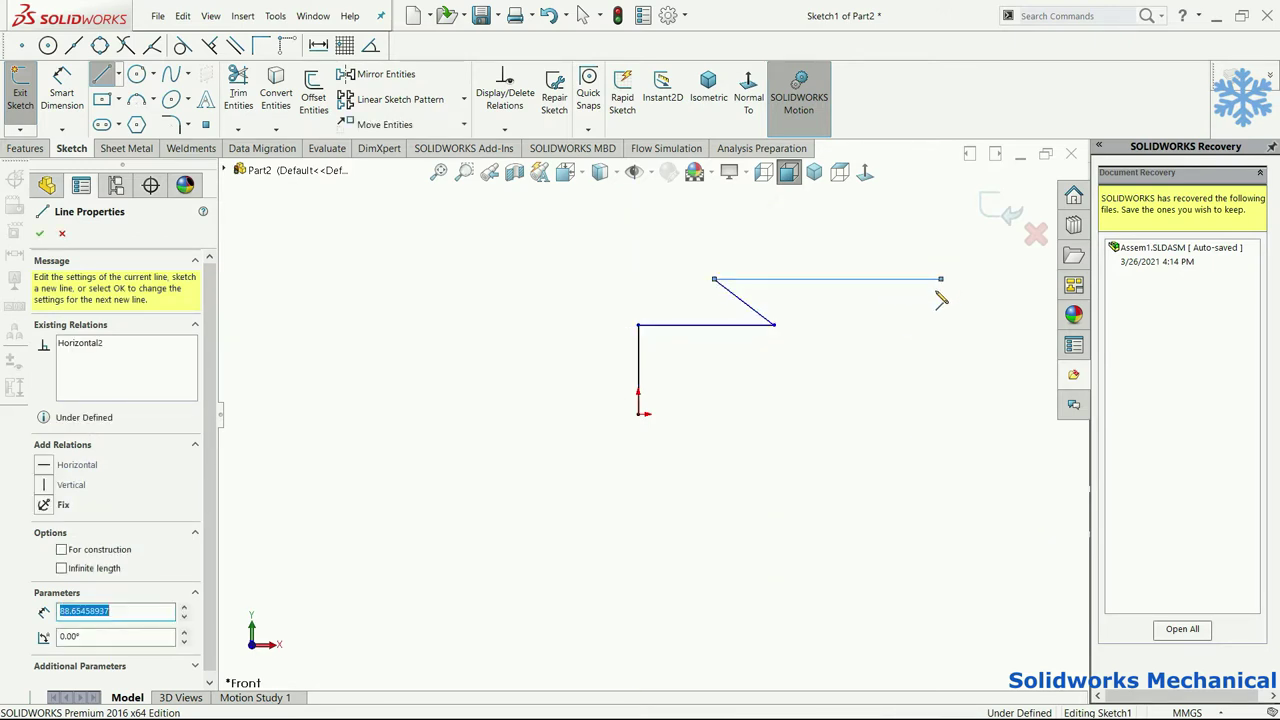
left_click(921, 324)
left_click(1005, 324)
left_click(1005, 414)
left_click(638, 414)
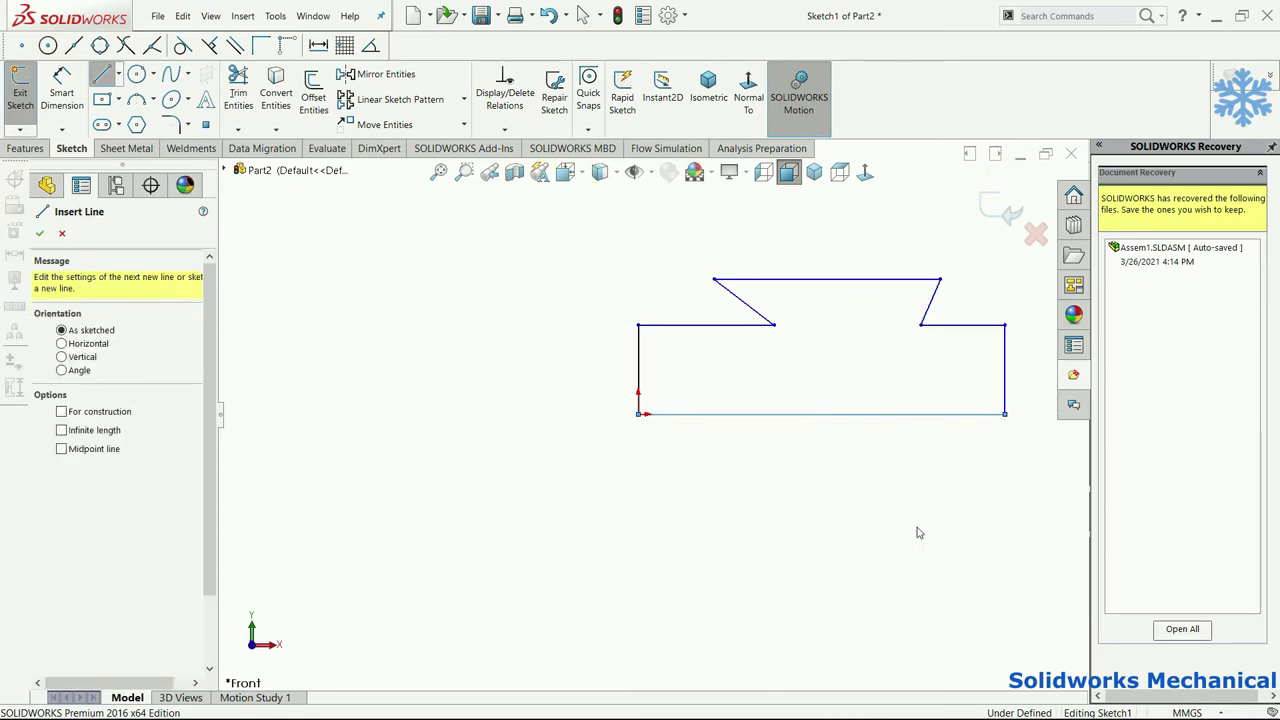
key("Escape")
right_click_drag(857, 536, 850, 512)
Step: Dimension the base width at 200, the top offset at 60 and the top edge at 120
left_click(850, 418)
left_click(851, 477)
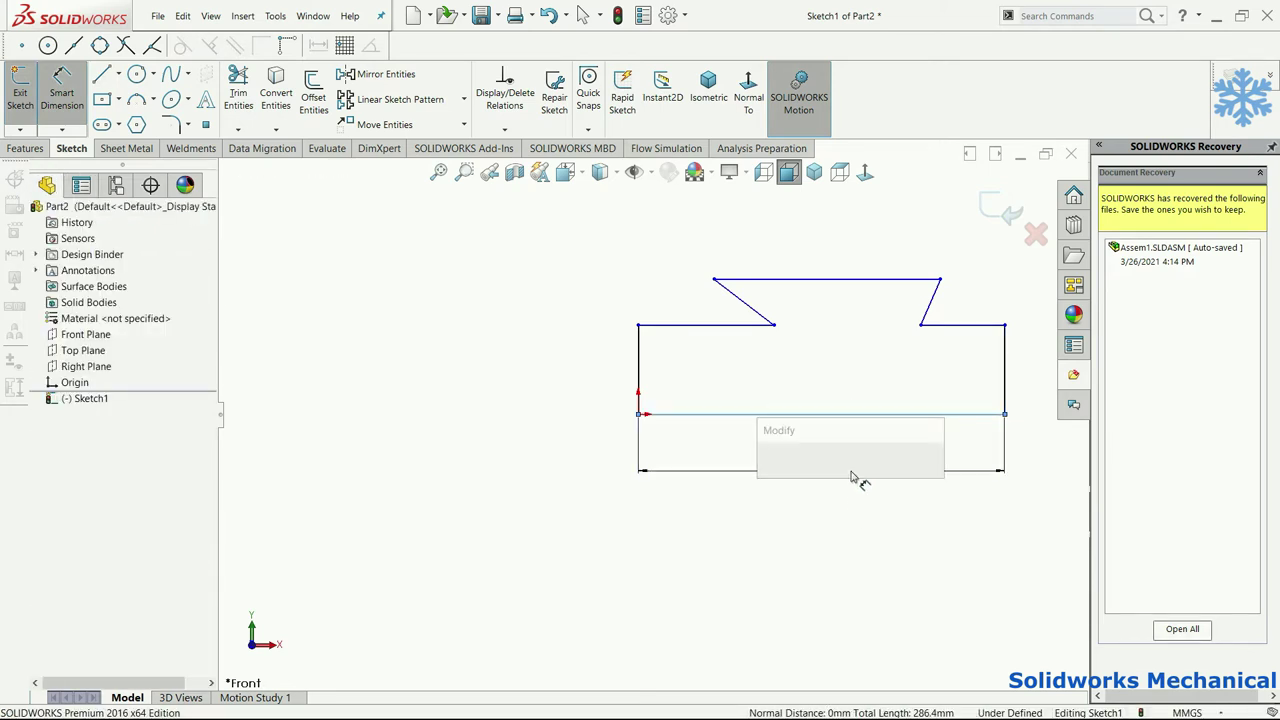
type("200")
key("Return")
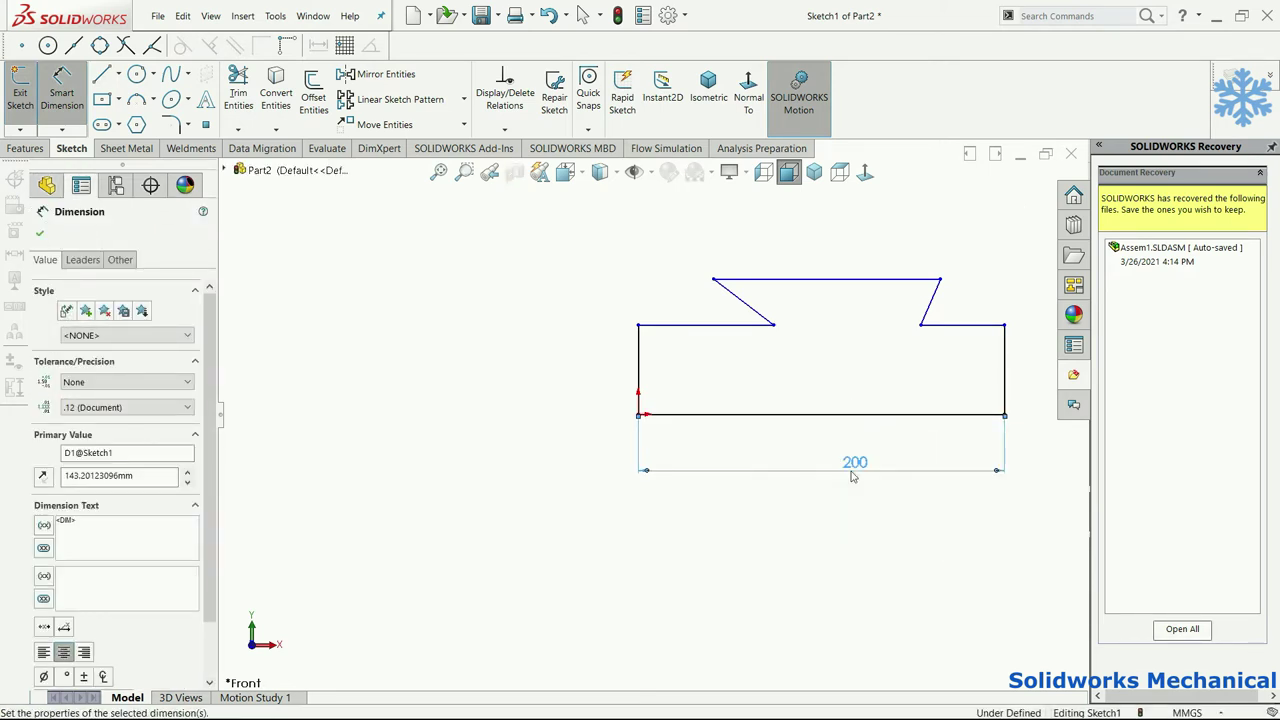
left_click(827, 280)
left_click(714, 279)
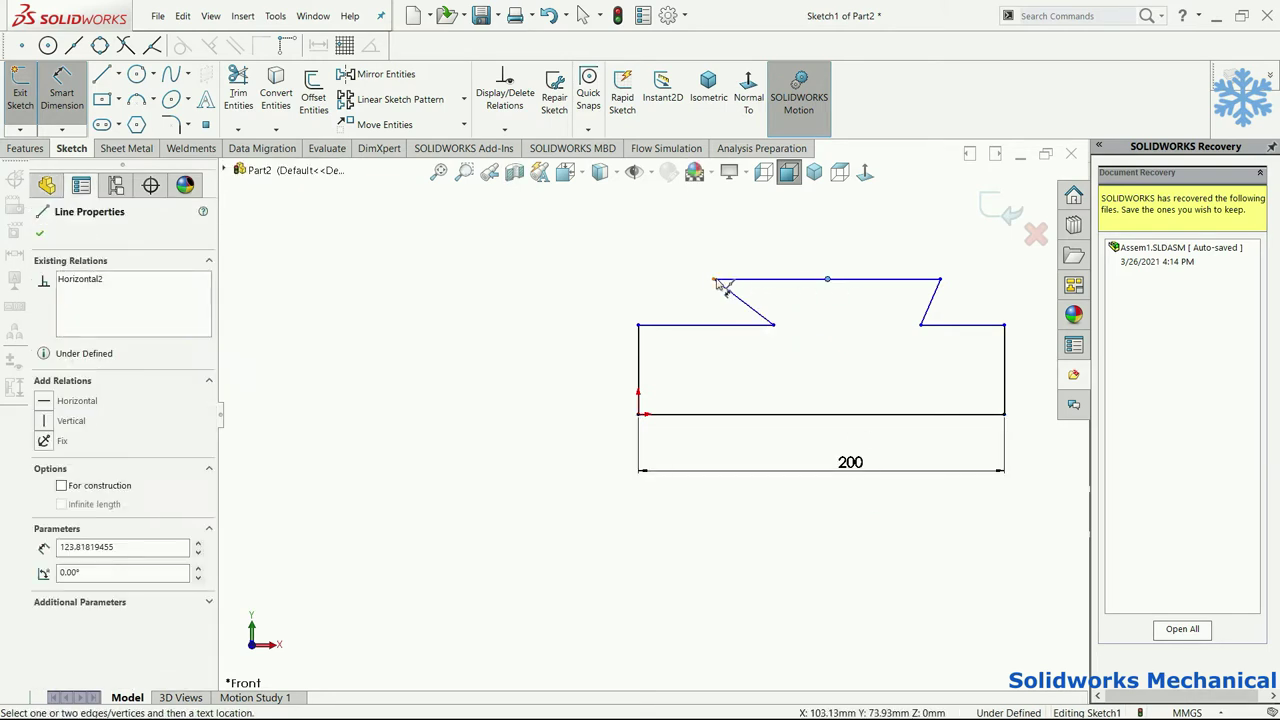
left_click(744, 252)
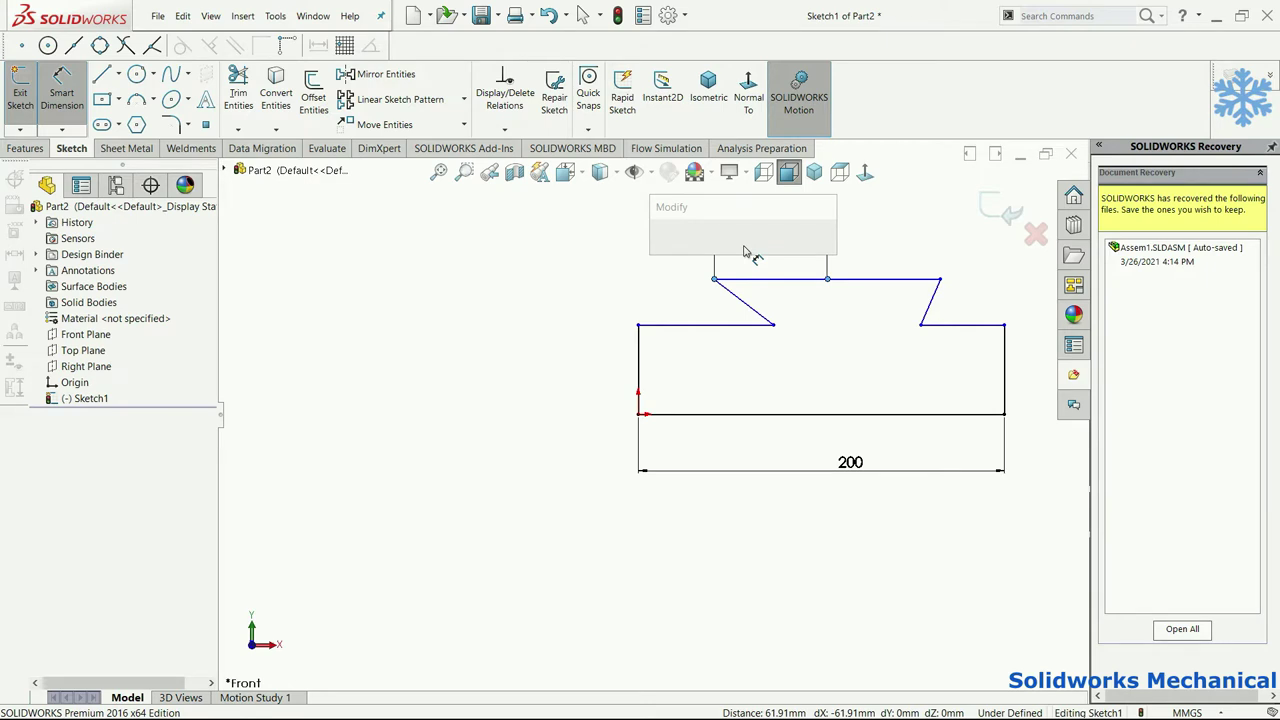
type("60")
key("Return")
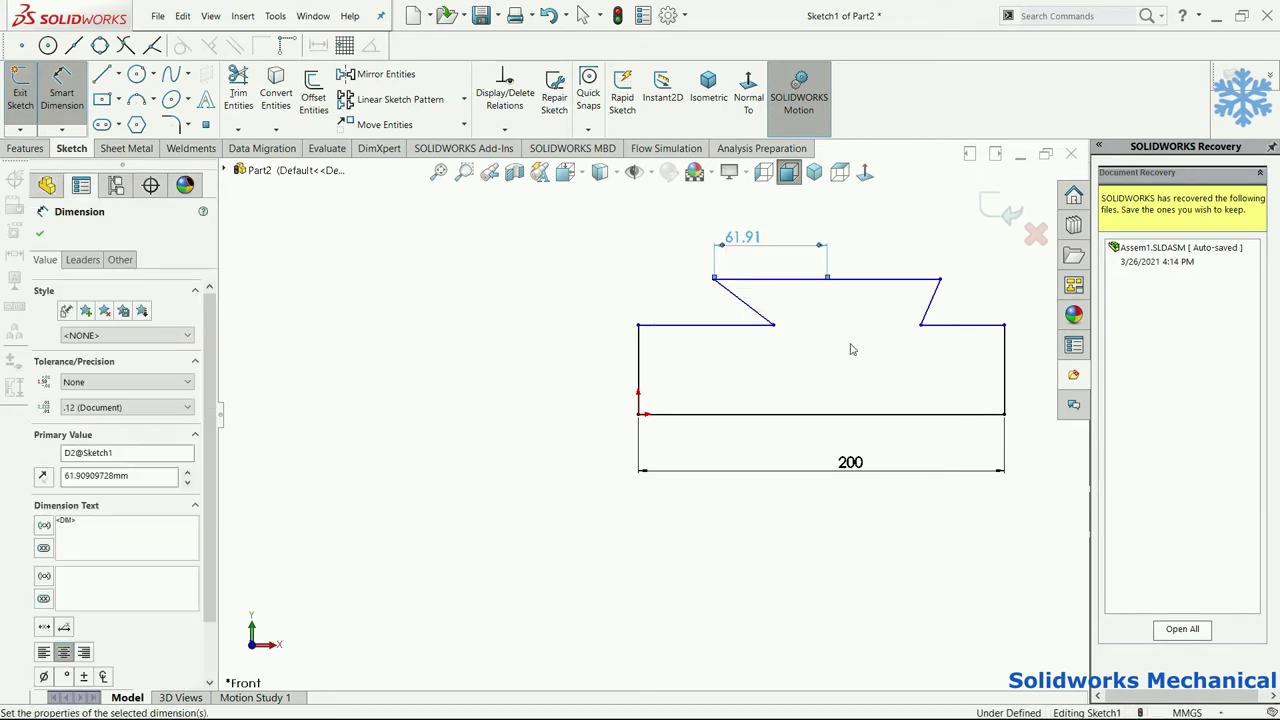
left_click(866, 281)
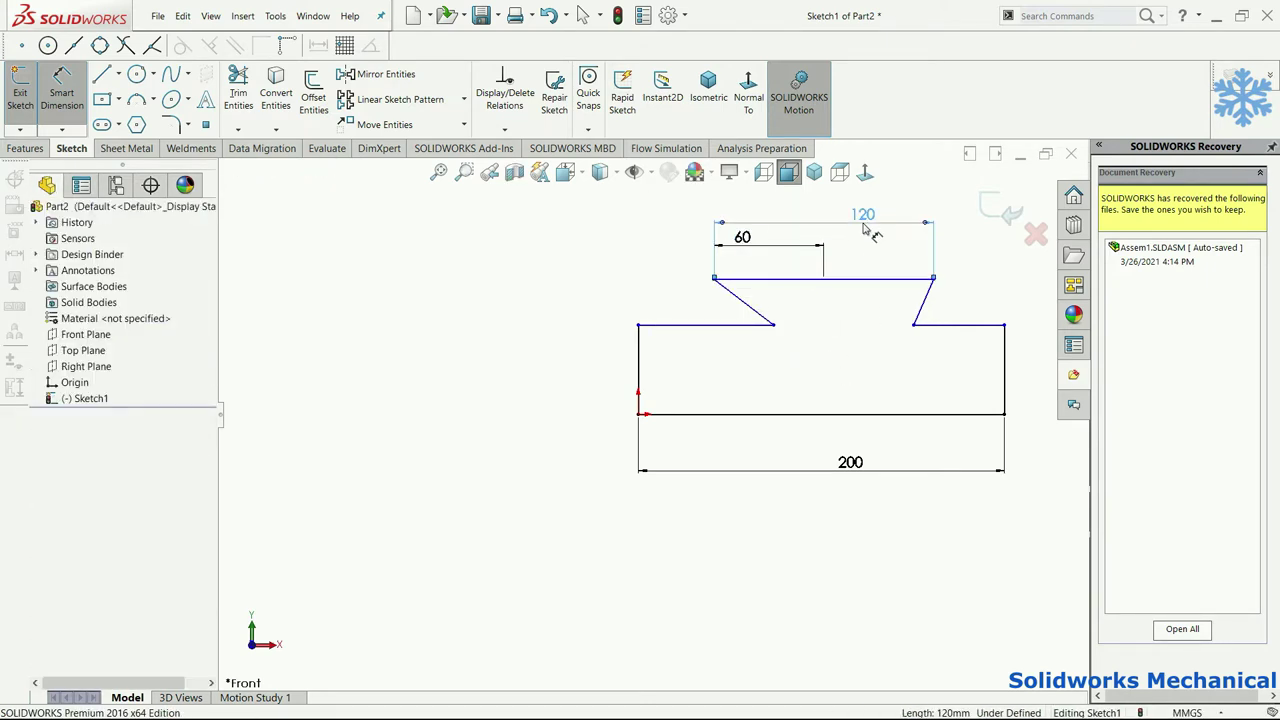
Step: Set both slanted dovetail side angles to 60°
left_click(921, 310)
left_click(948, 324)
left_click(956, 306)
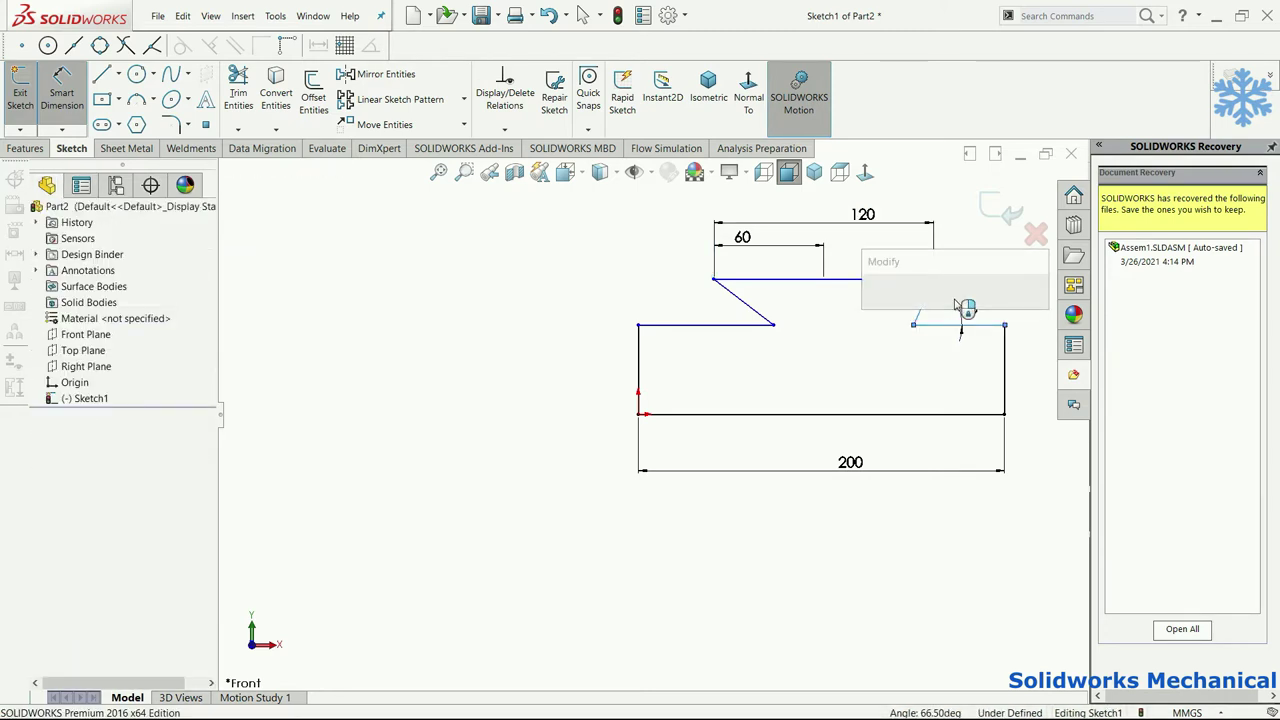
key("Escape")
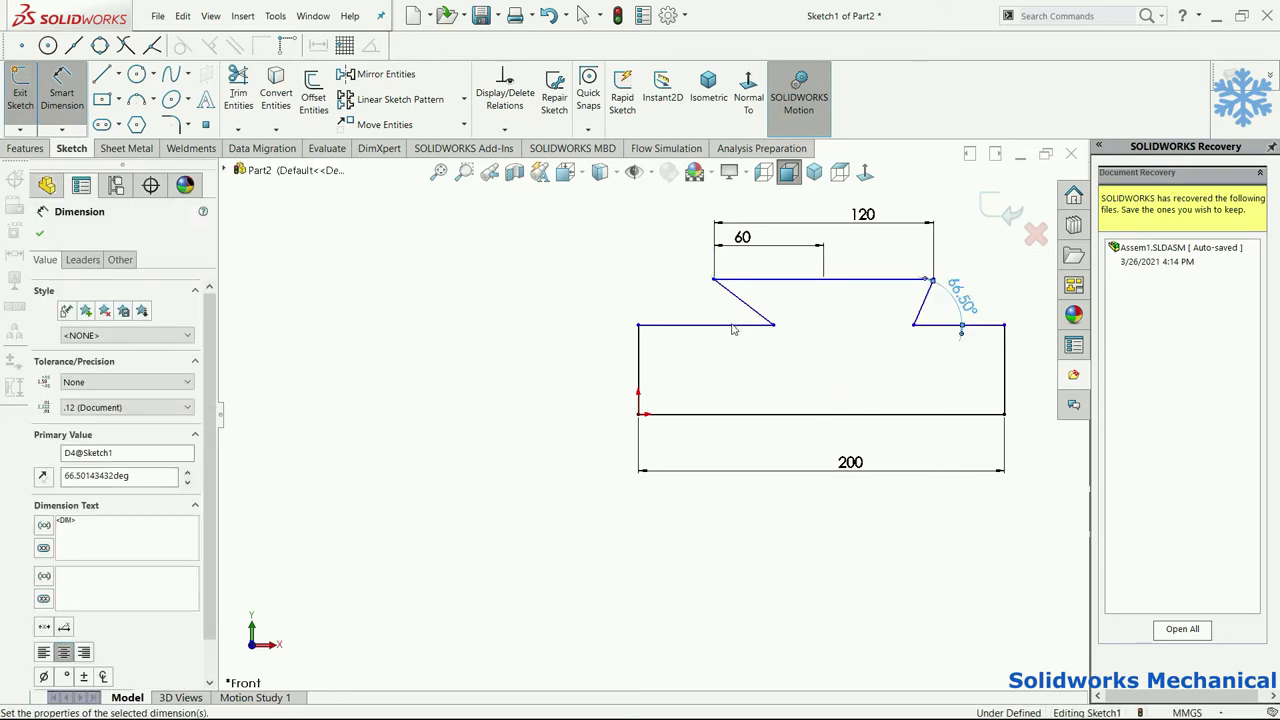
left_click(757, 306)
left_click(700, 324)
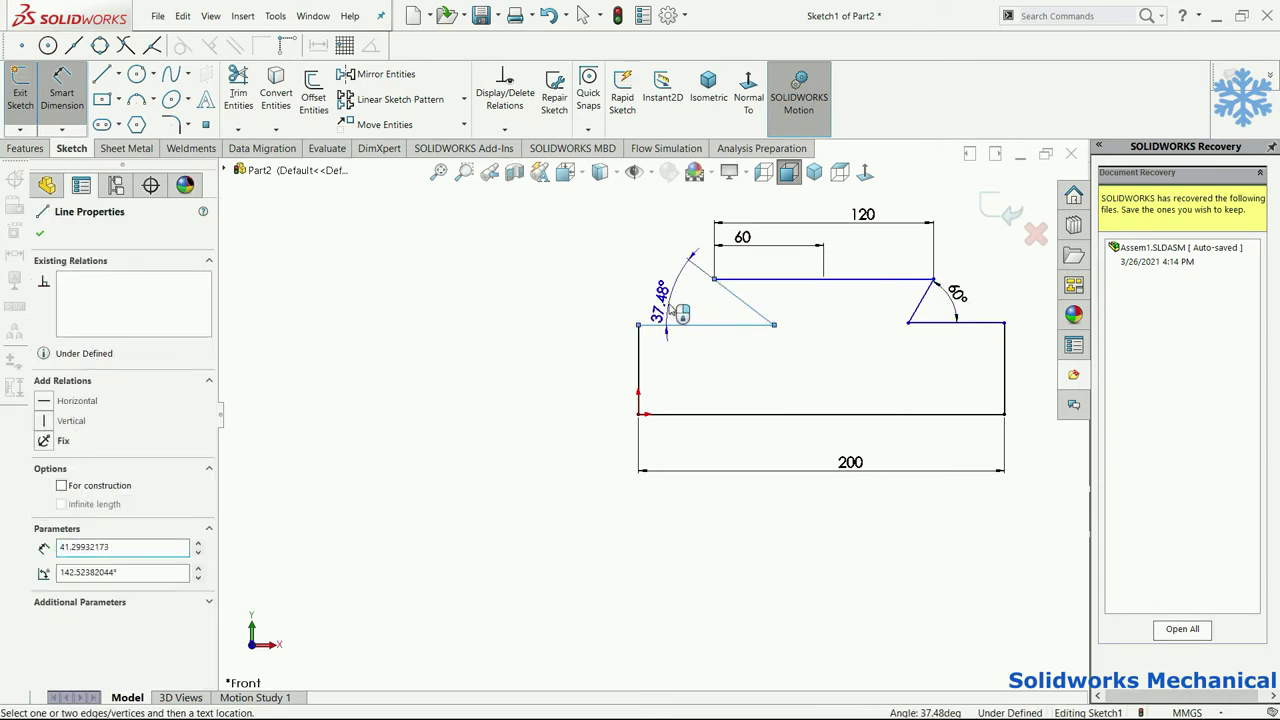
left_click(674, 312)
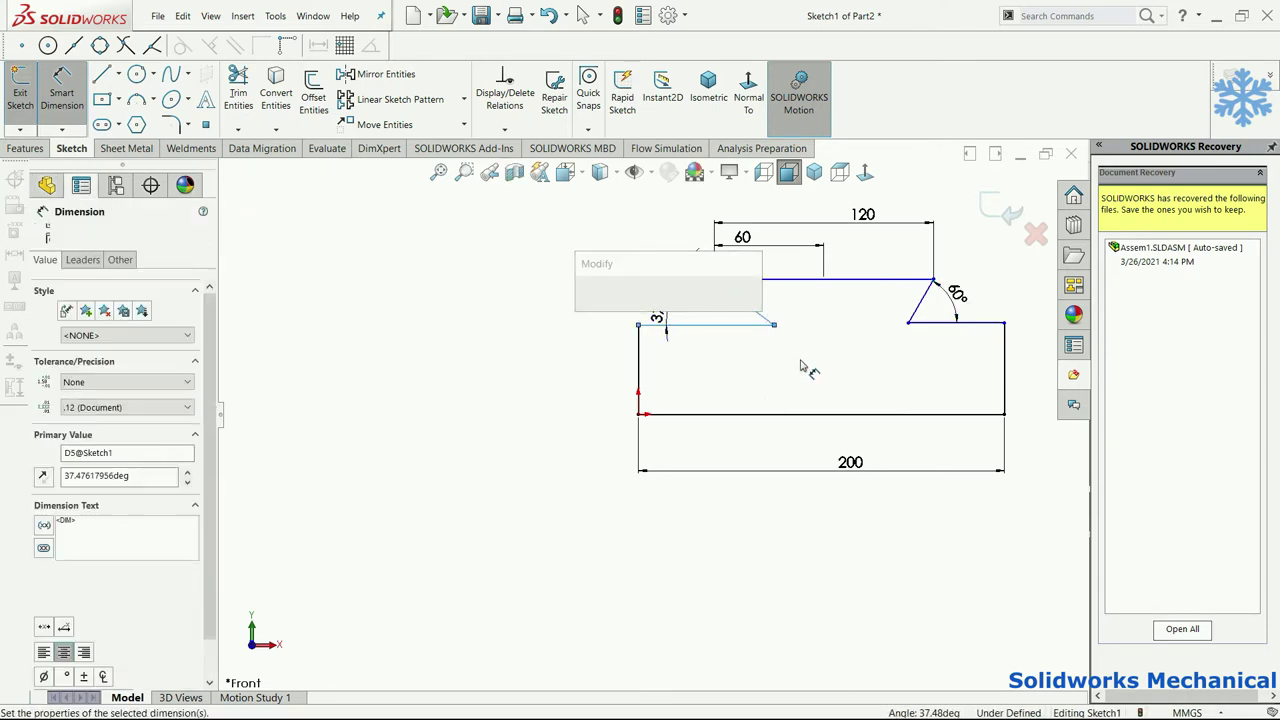
key("Escape")
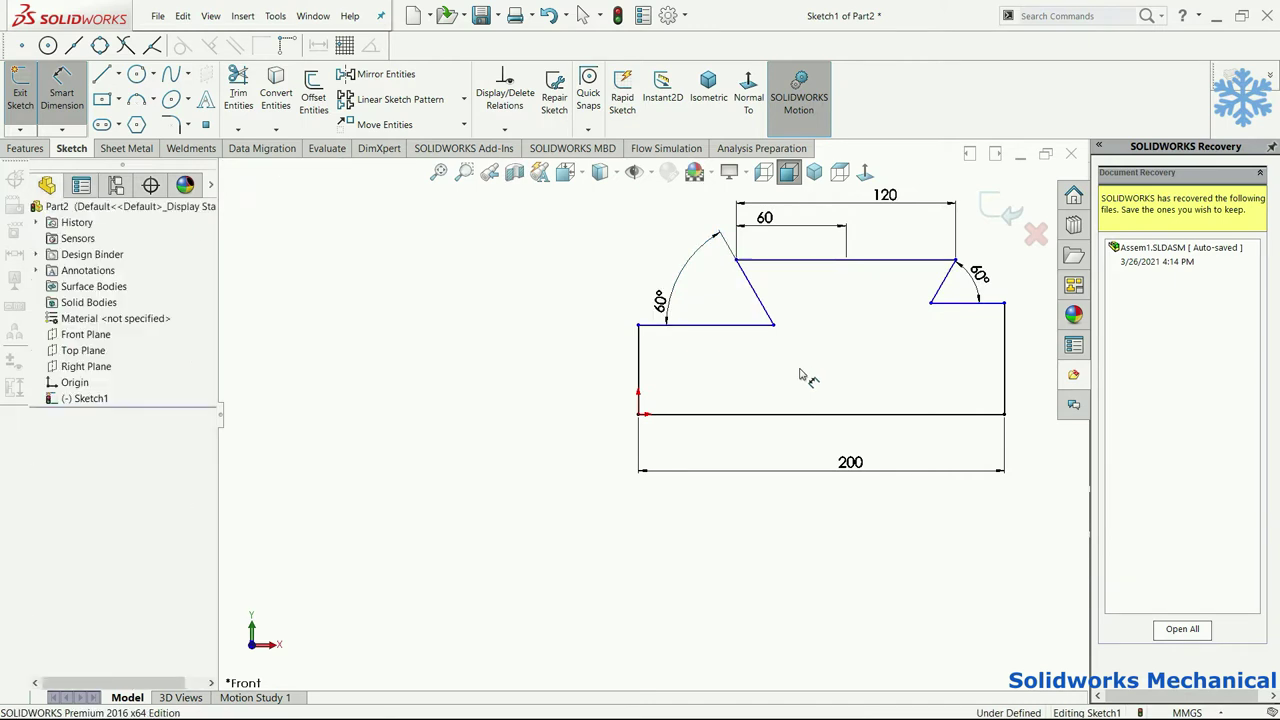
key("Escape")
left_click(752, 325)
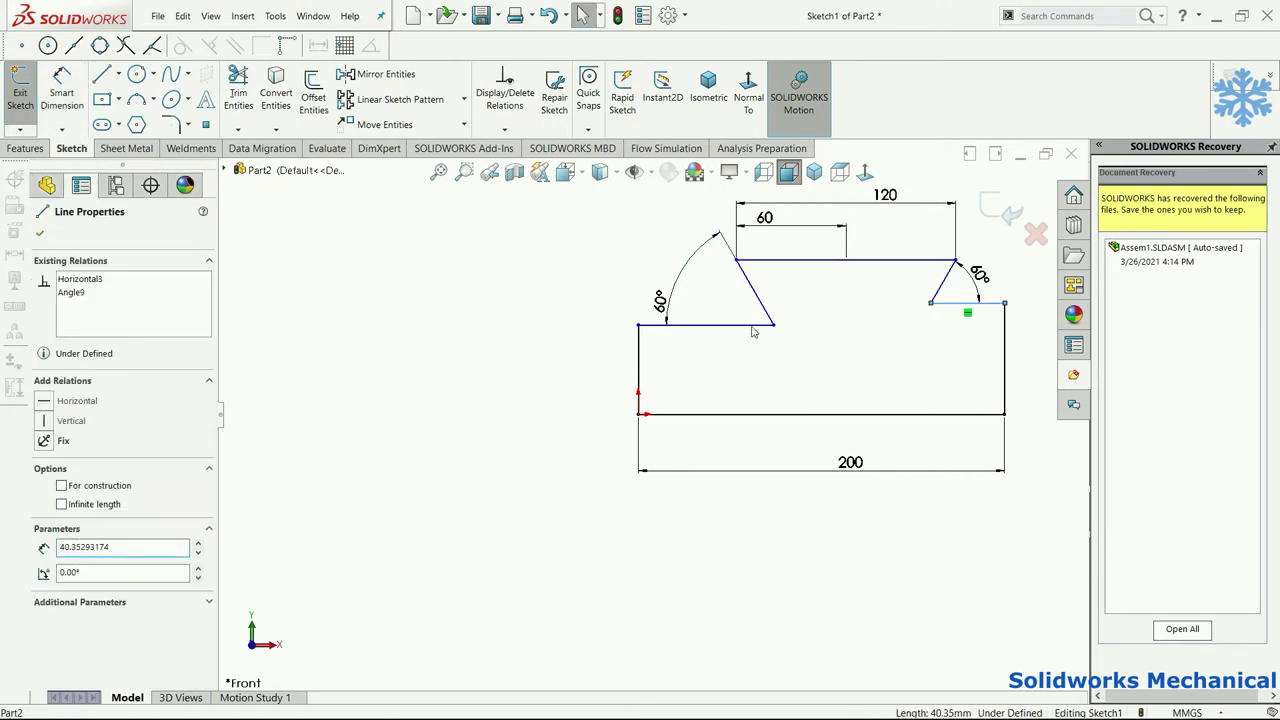
Step: Make the two shoulder lines collinear and dimension the dovetail depth at 30
left_click(967, 302, "ctrl")
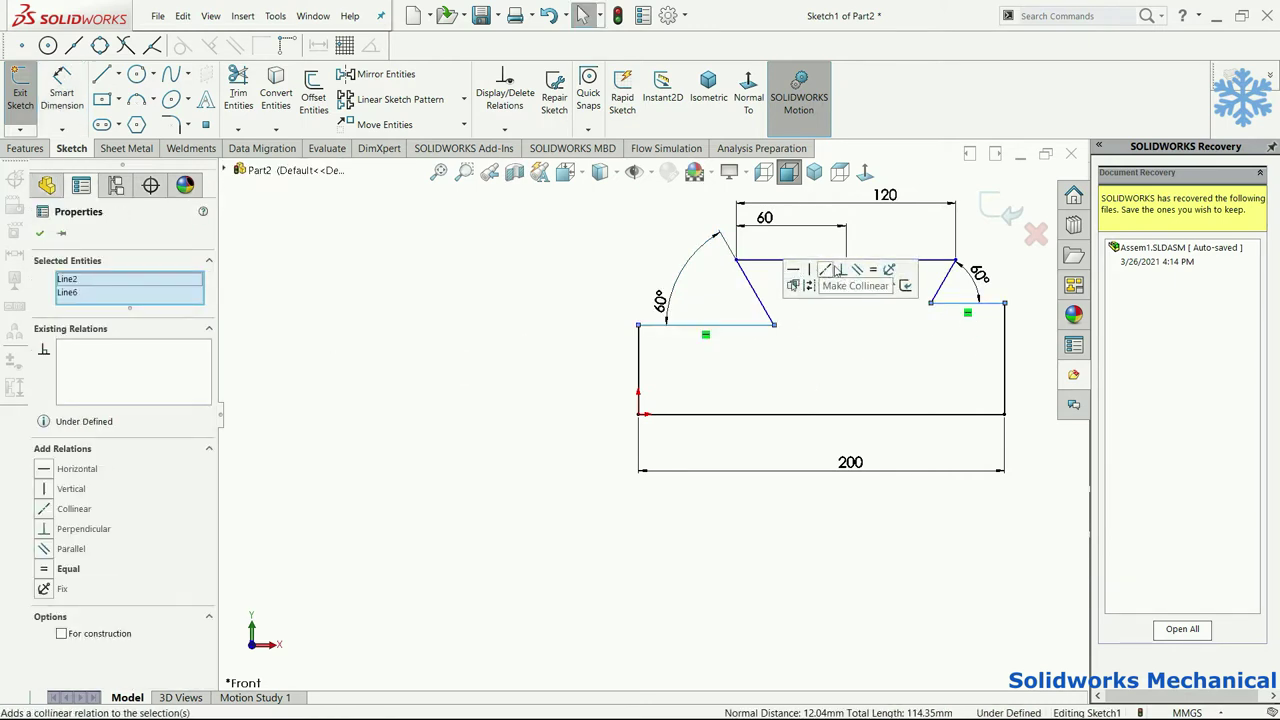
left_click(825, 269)
left_click(903, 328)
right_click_drag(766, 300, 766, 255)
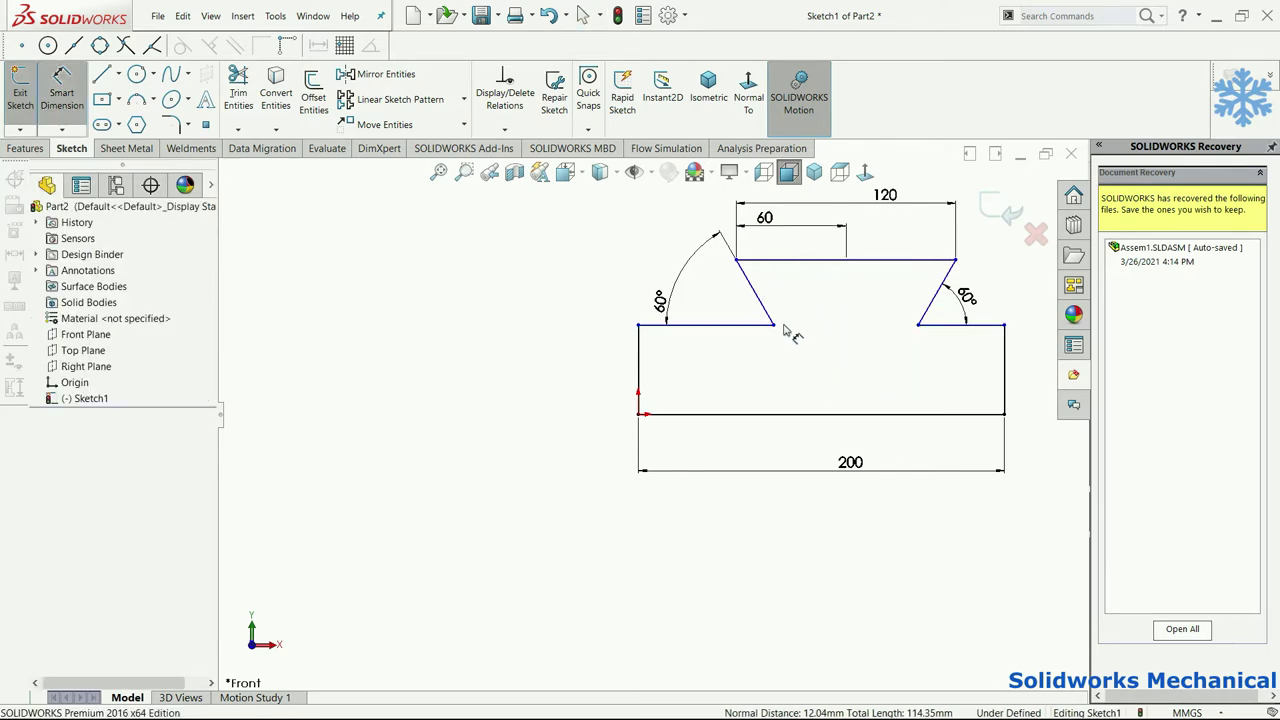
left_click(785, 326)
left_click(820, 260)
left_click(808, 302)
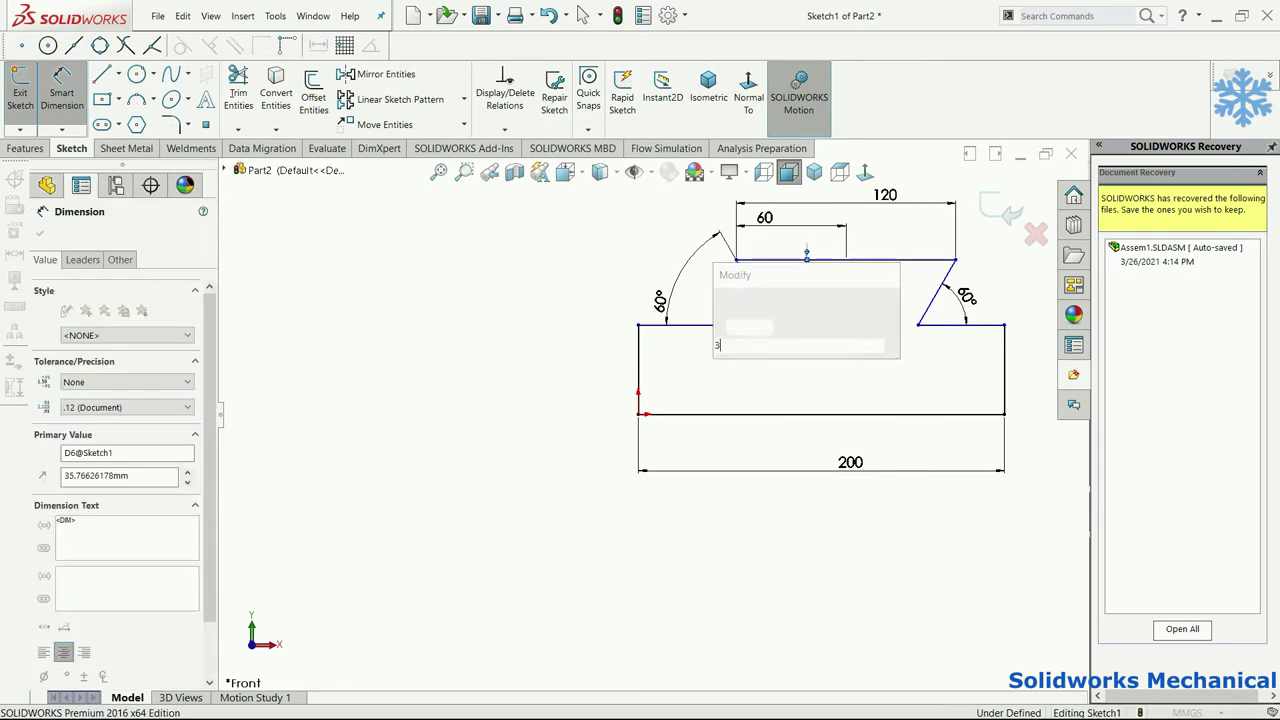
type("0")
key("Return")
left_click(729, 391)
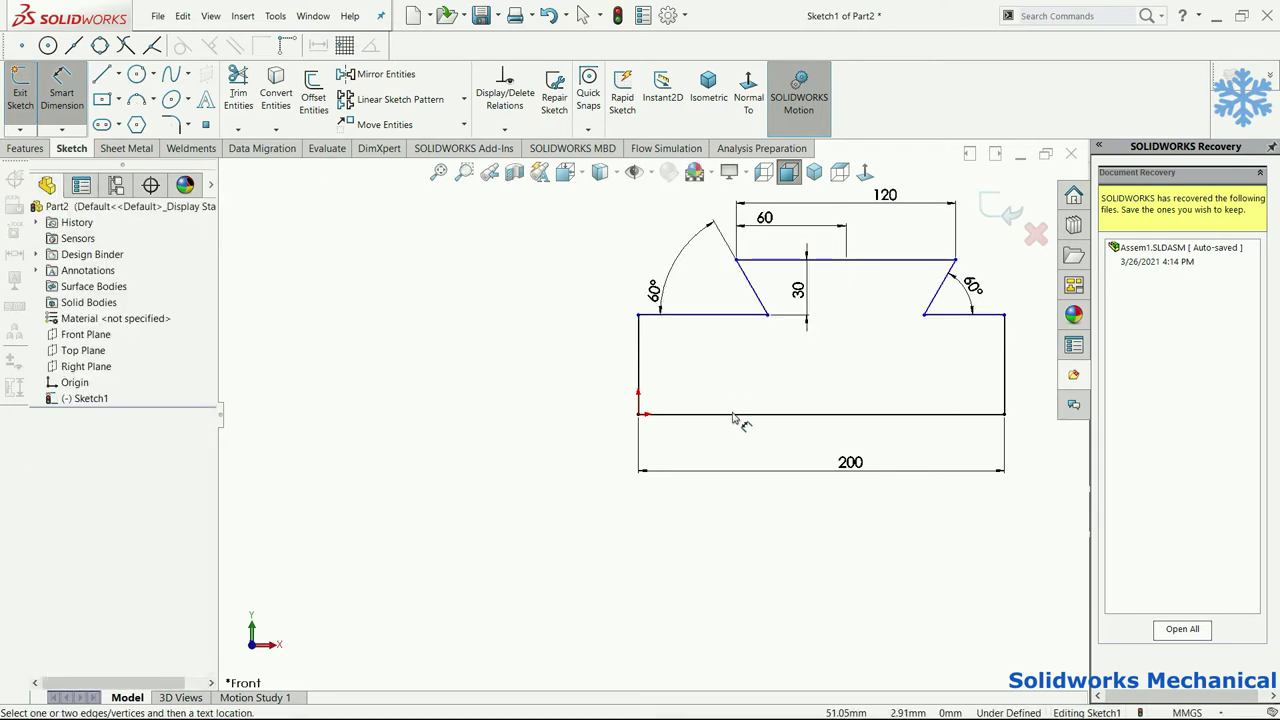
Step: Dimension the block height at 30 on the left side
left_click(729, 315)
left_click(715, 414)
left_click(527, 372)
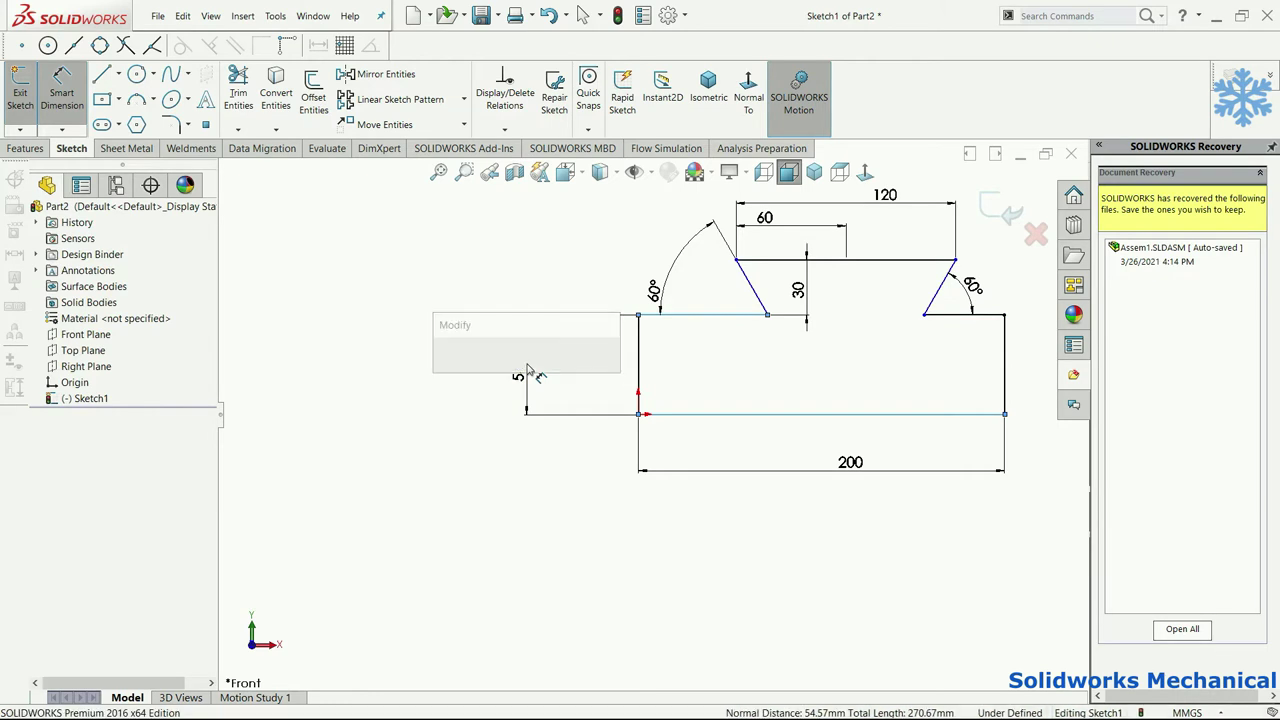
type("30")
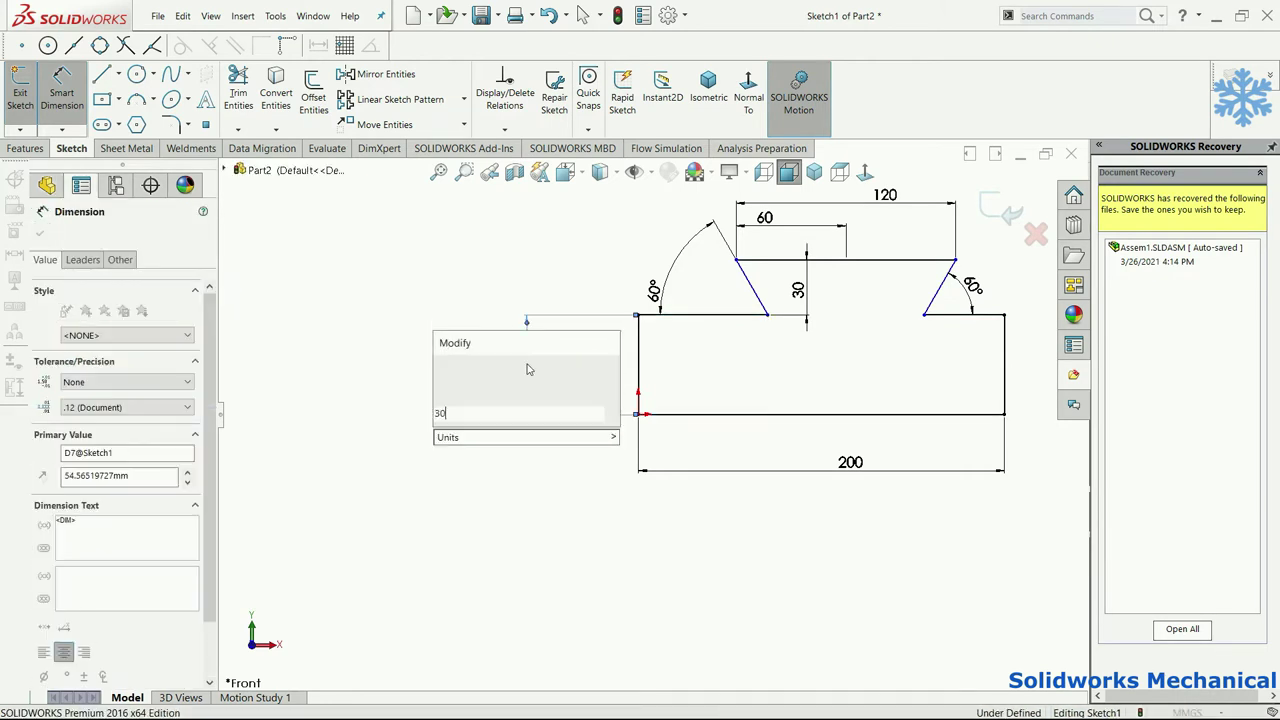
key("Return")
left_click(770, 475)
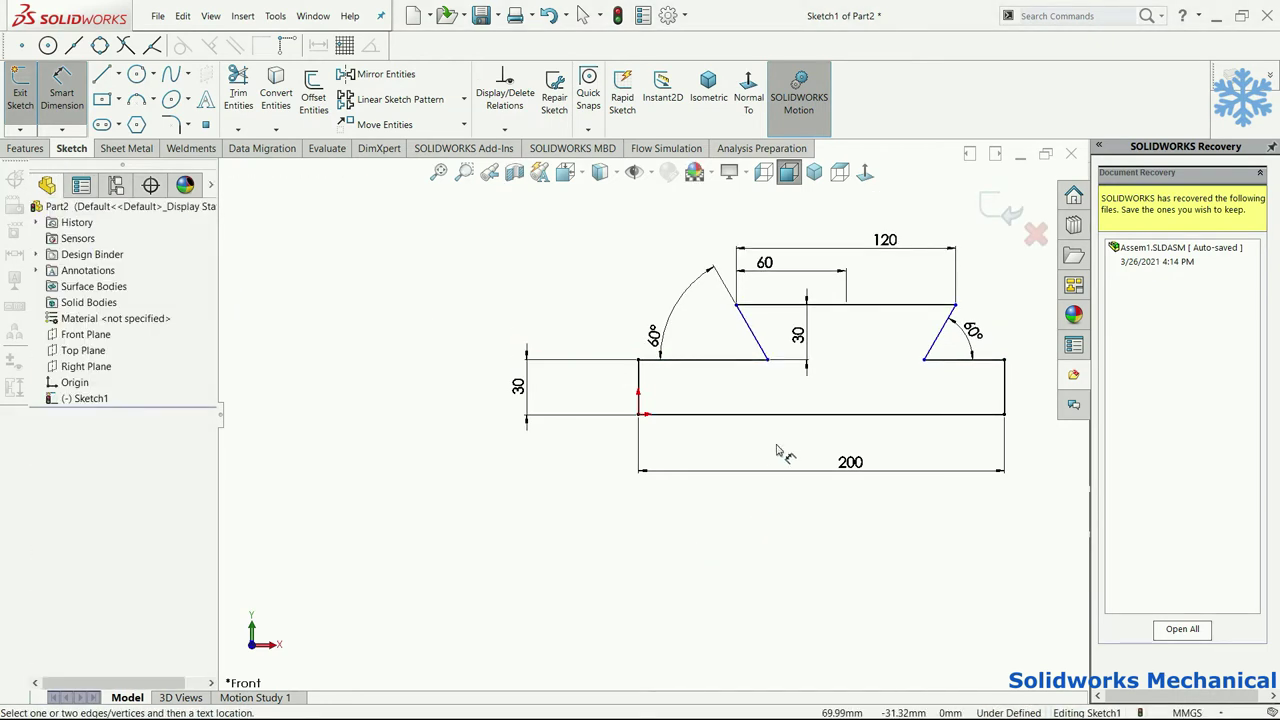
Step: Add a 100 offset from the left edge, fully defining the sketch
left_click(848, 309)
left_click(639, 338)
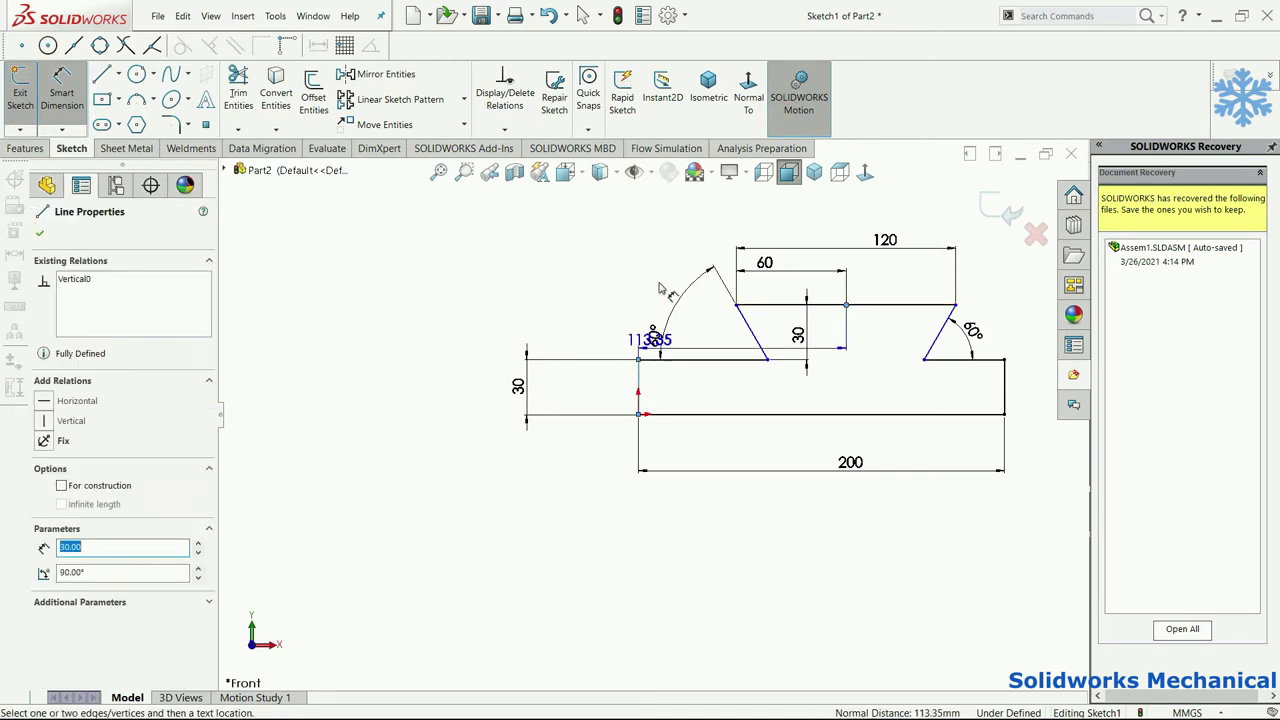
left_click(685, 228)
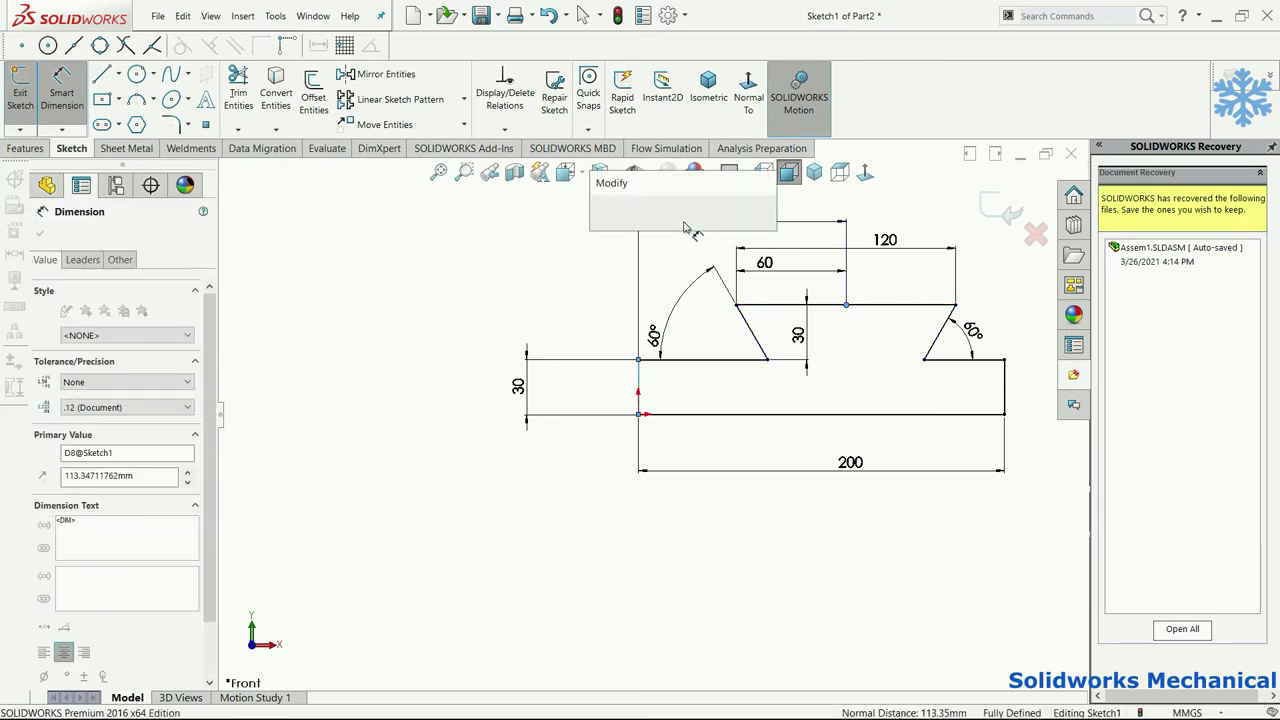
left_click(768, 376)
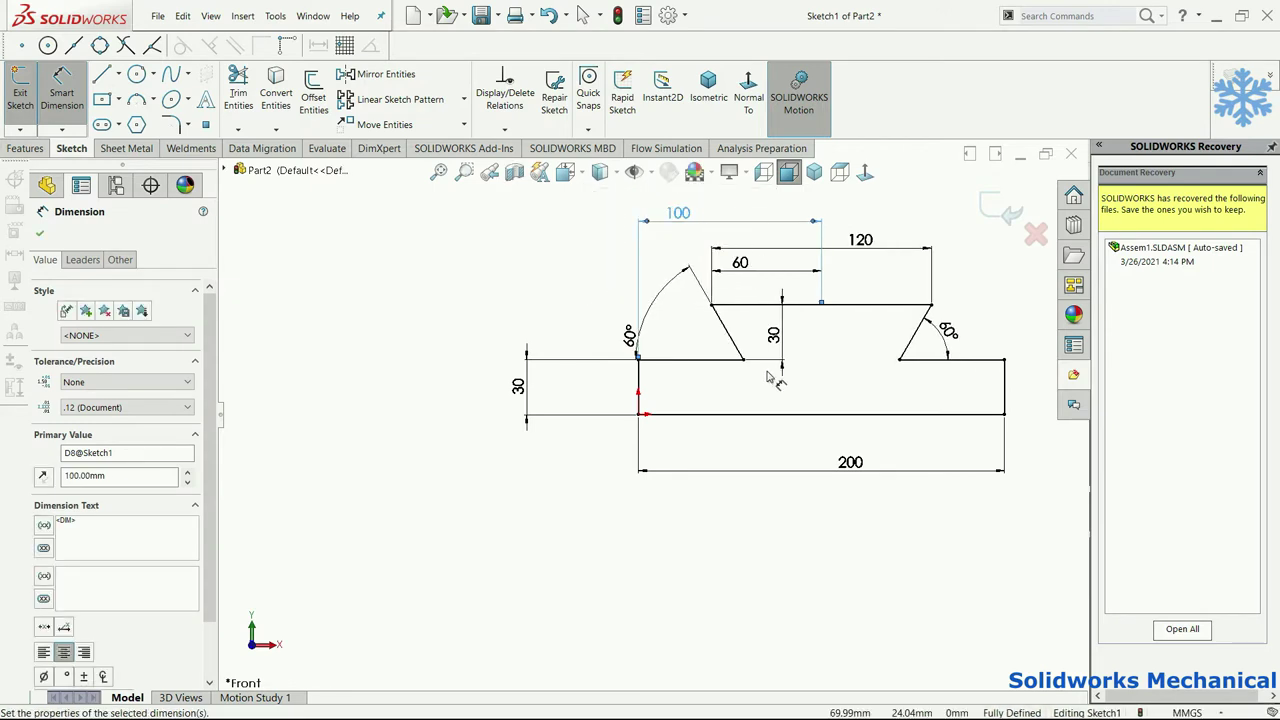
left_click(40, 233)
left_click(40, 148)
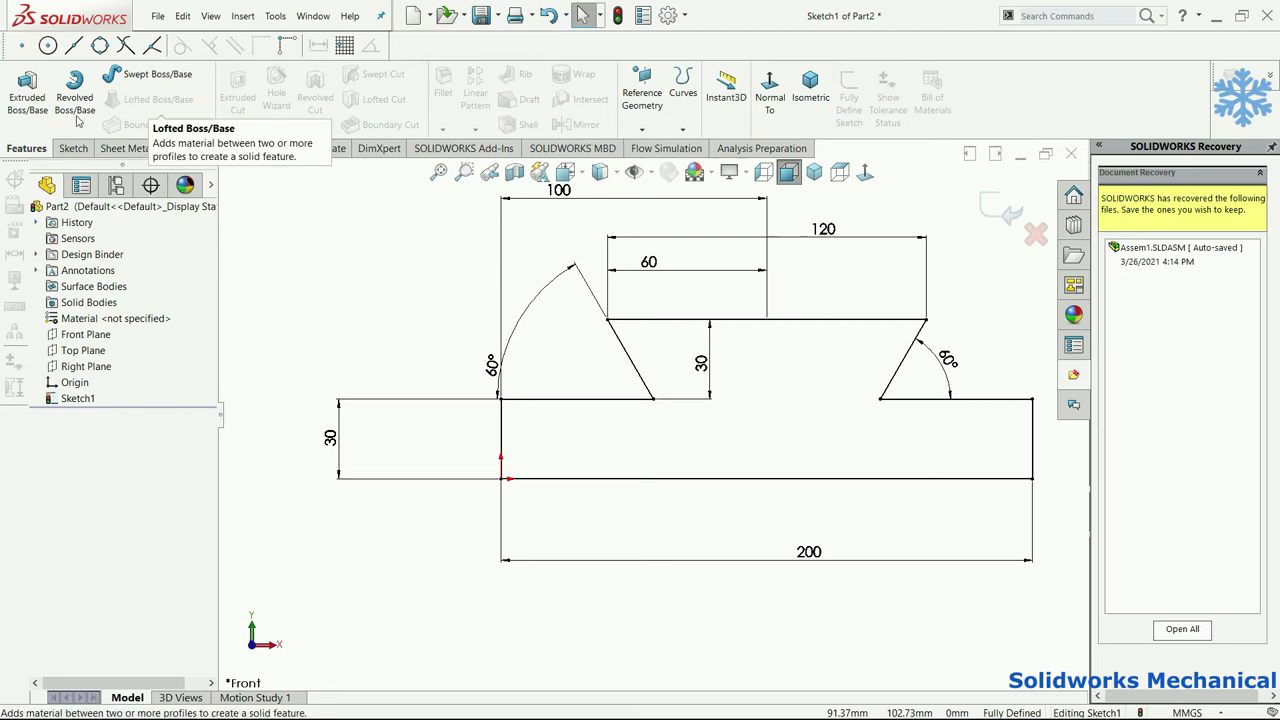
Step: Try a sketch fillet on the dovetail's top line, accept the warning, then cancel it
left_click(73, 148)
left_click(174, 124)
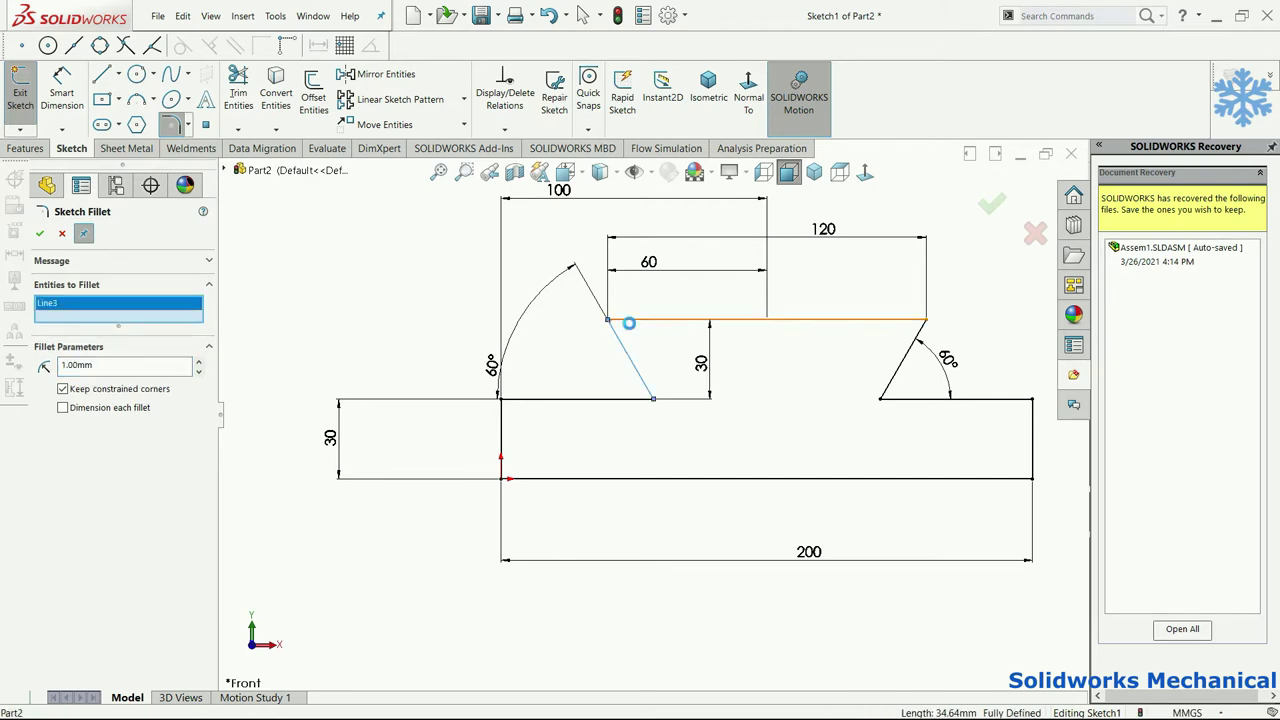
left_click(629, 320)
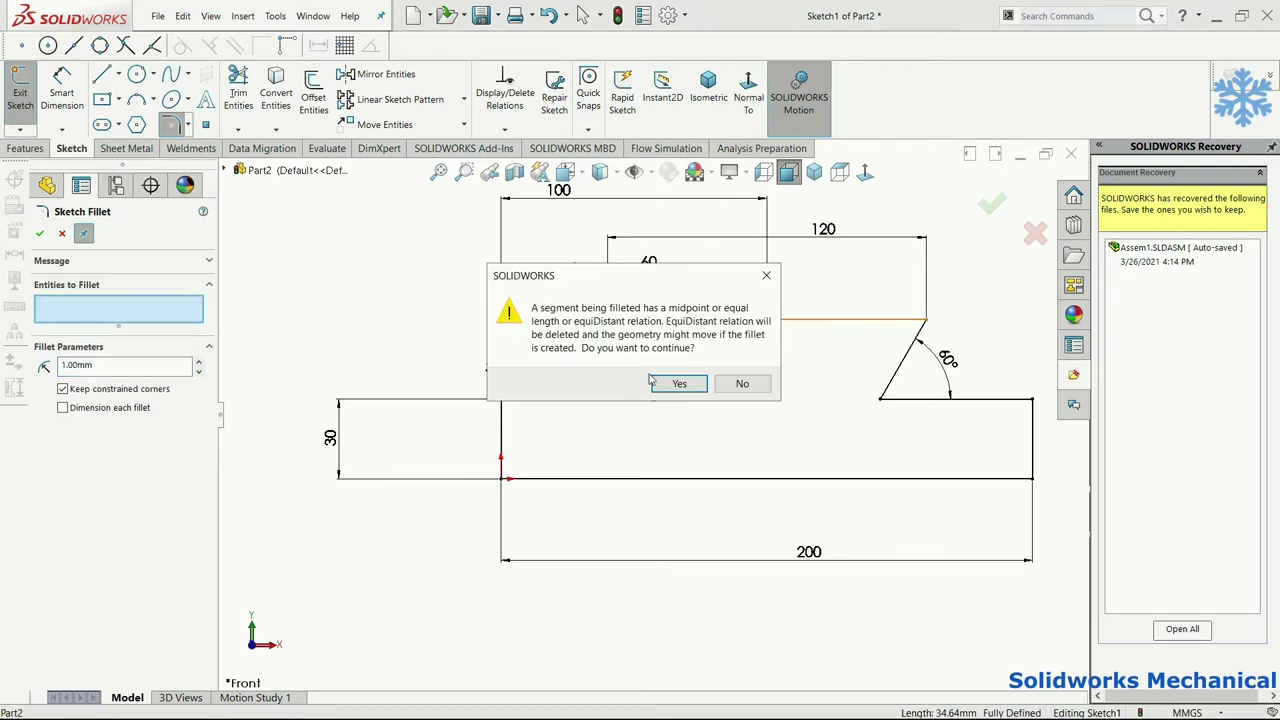
left_click(763, 283)
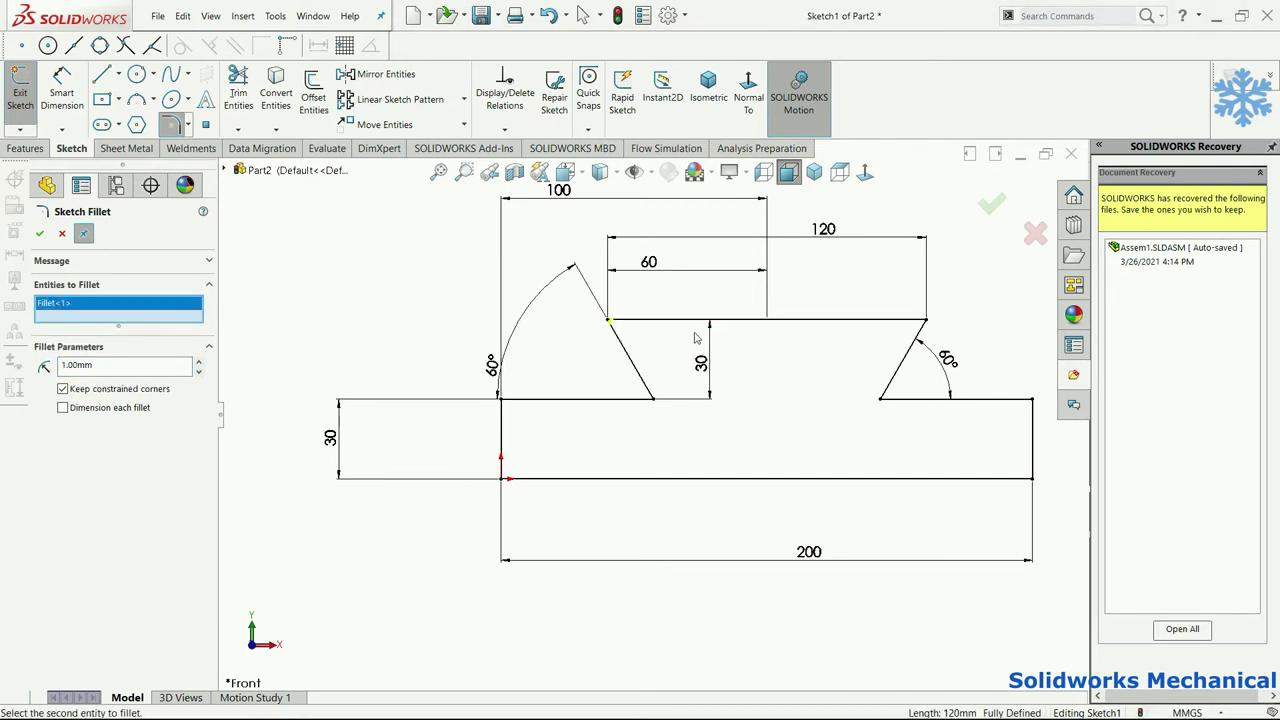
left_click(64, 235)
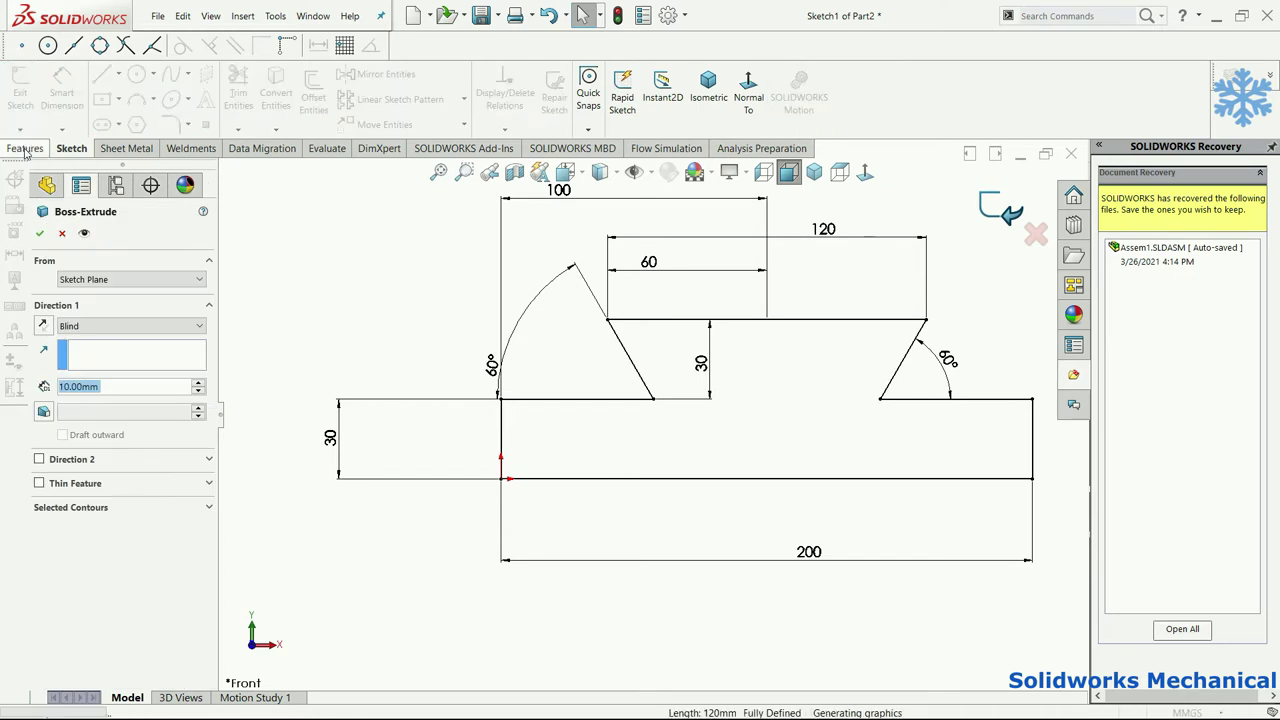
Step: Extrude the dovetail profile Mid Plane to a 500 mm depth
left_click(140, 326)
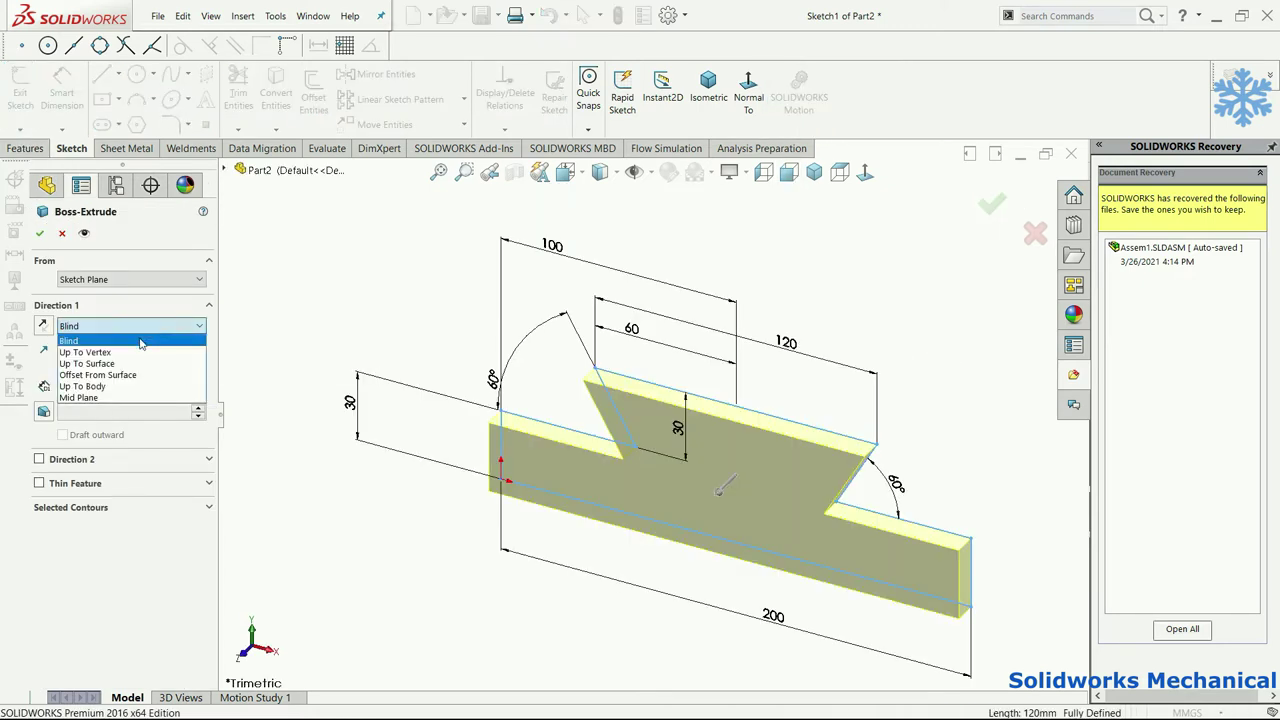
left_click(142, 396)
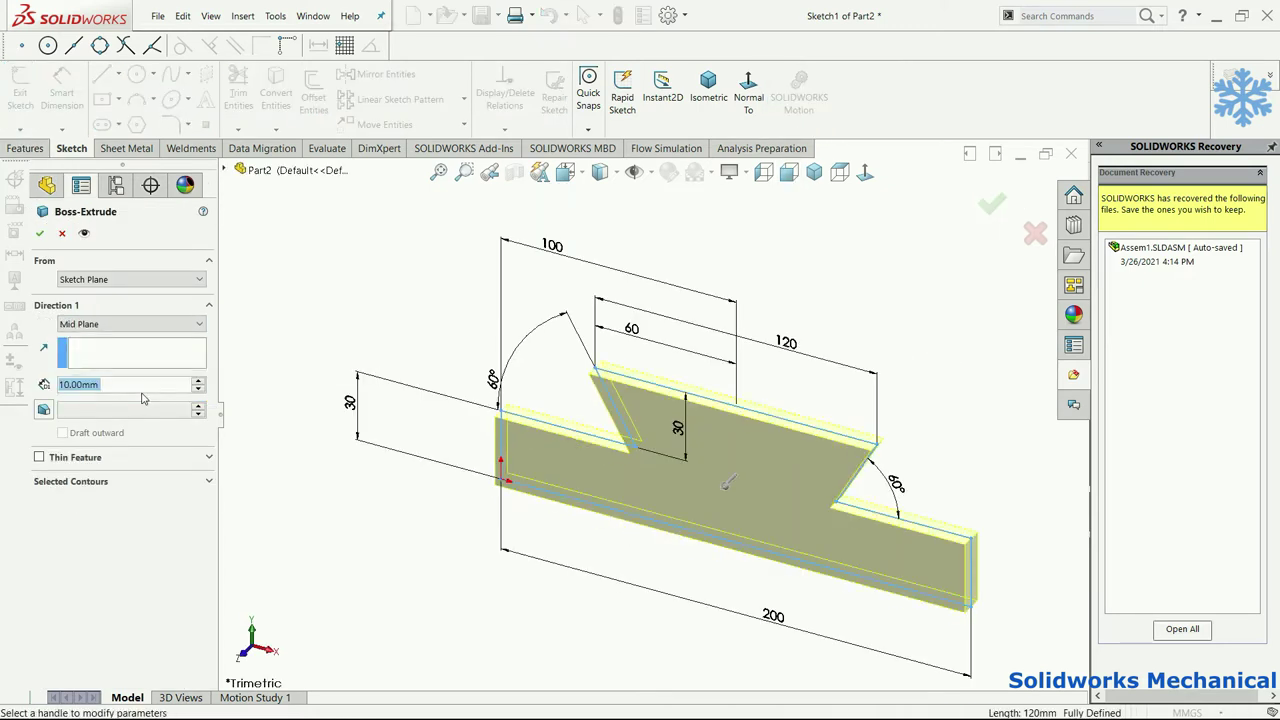
type("200")
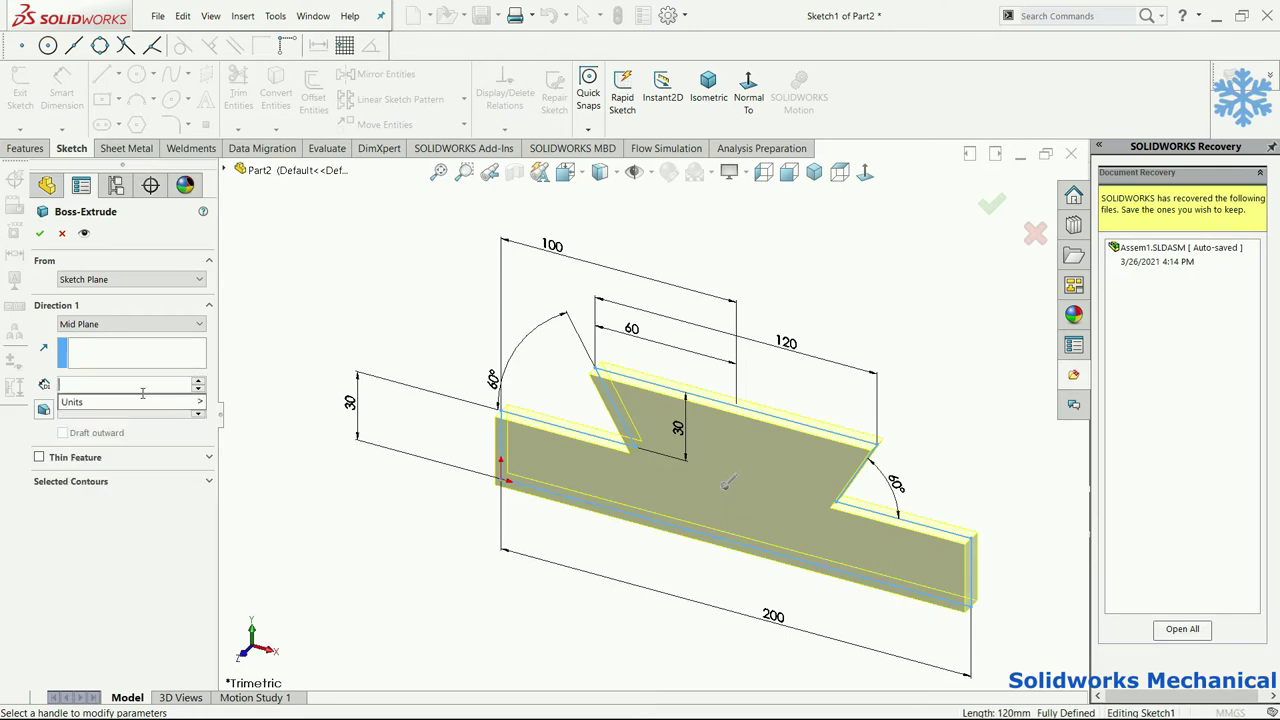
type("500")
key("Return")
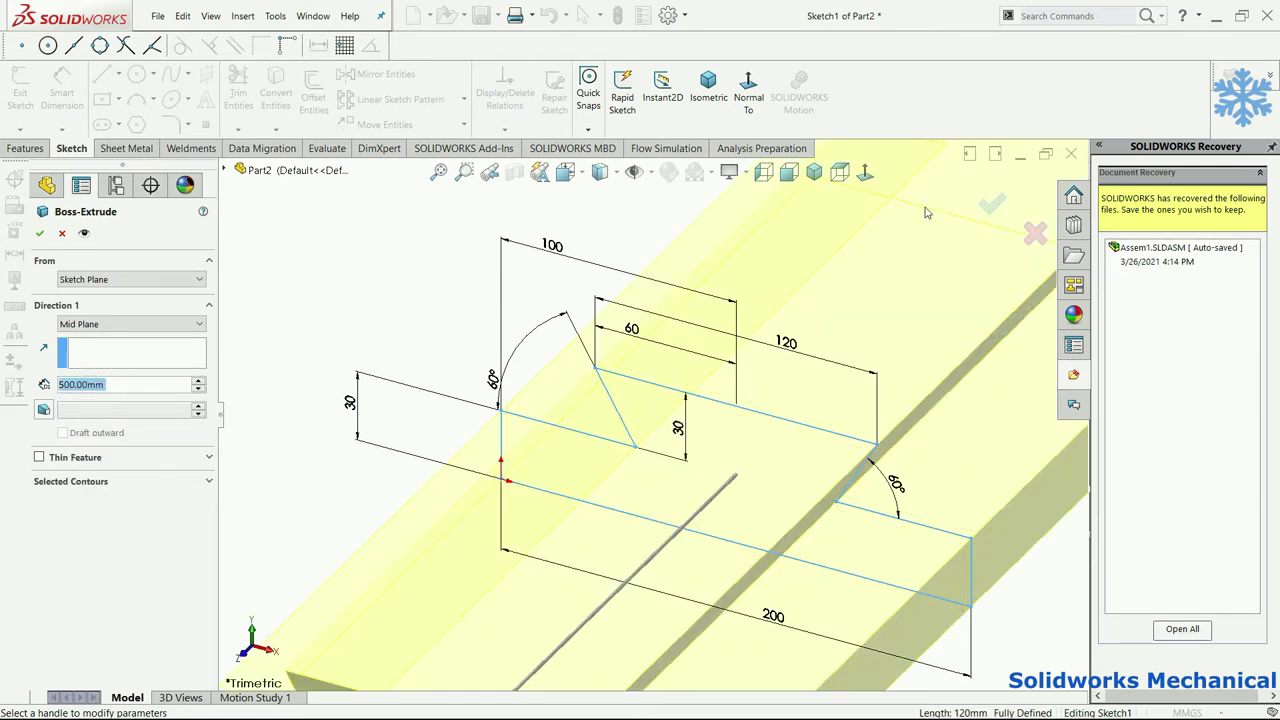
left_click(991, 201)
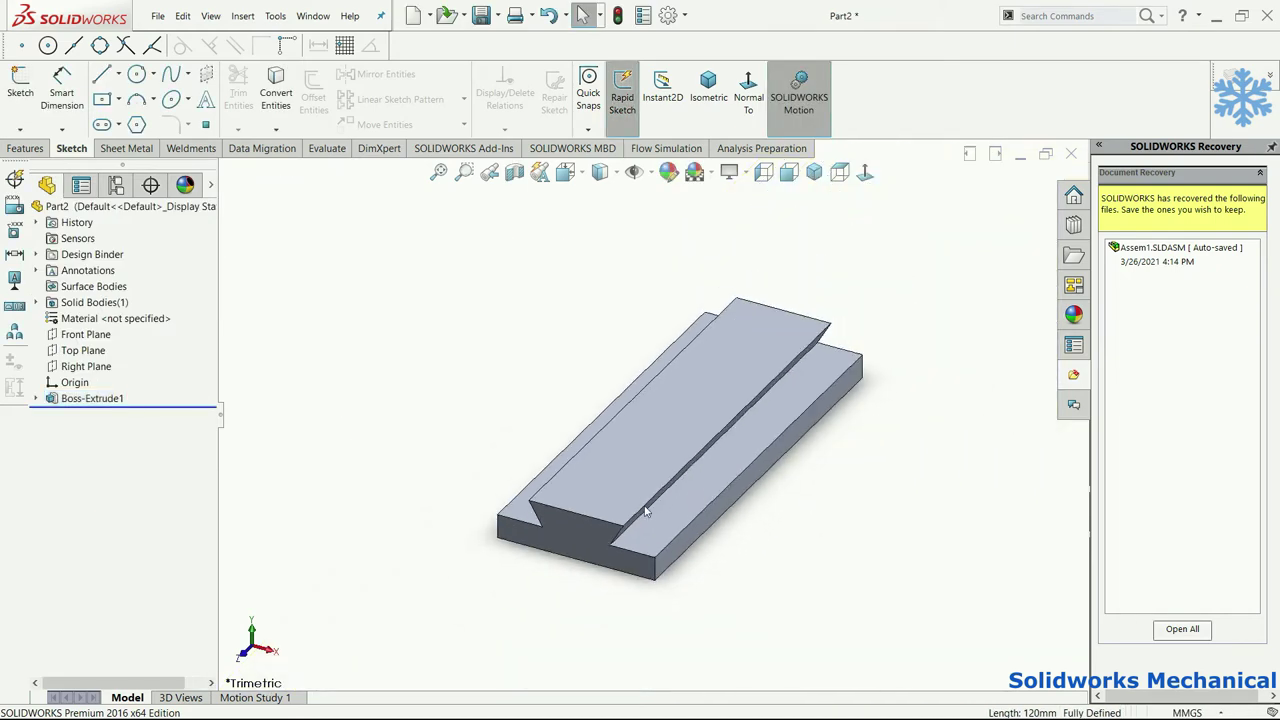
Step: Select the dovetail end's edges, deselecting ledge and inclined faces picked by mistake
middle_click_drag(638, 525, 634, 484)
scroll(630, 470, "down", 5)
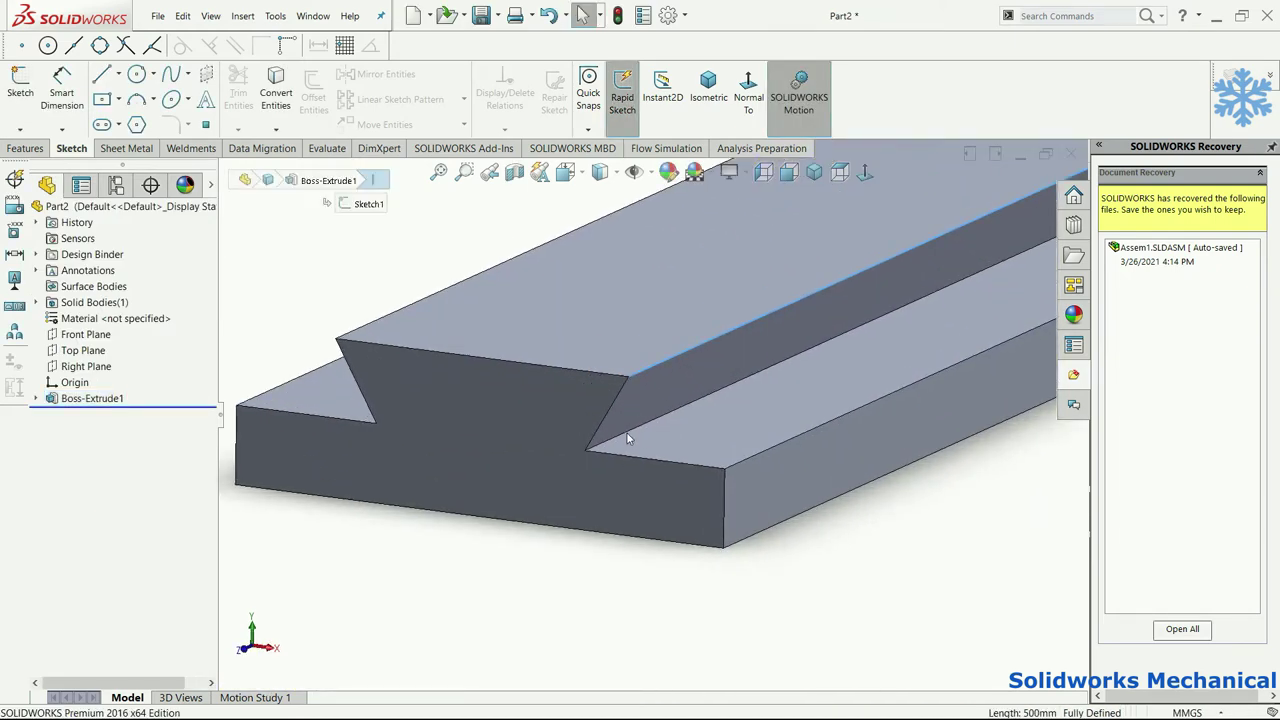
left_click(631, 432)
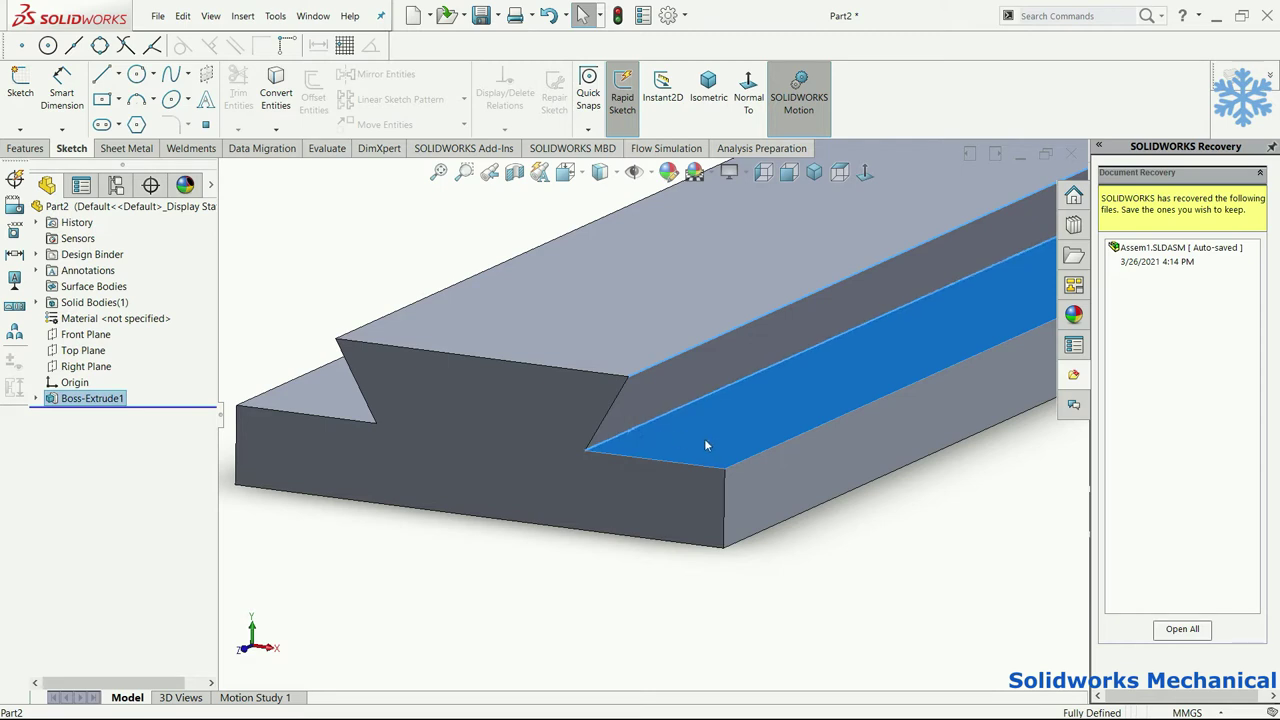
key("Escape")
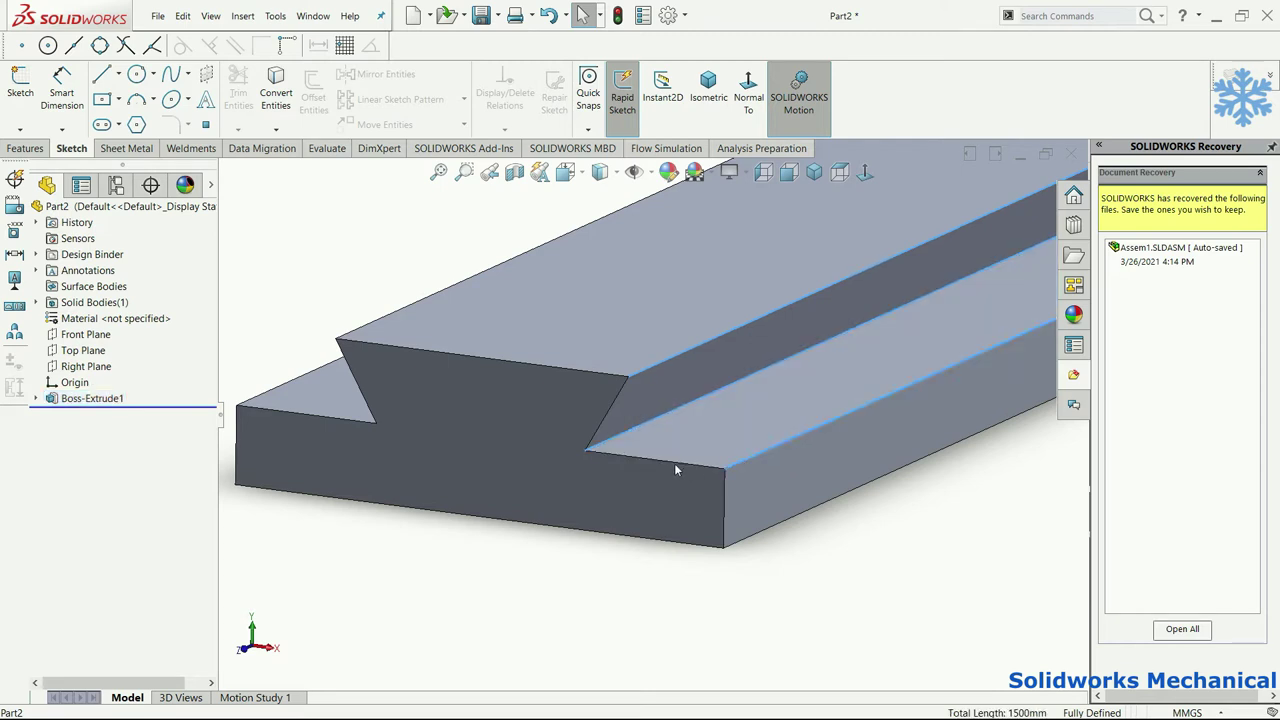
left_click(601, 373, "ctrl")
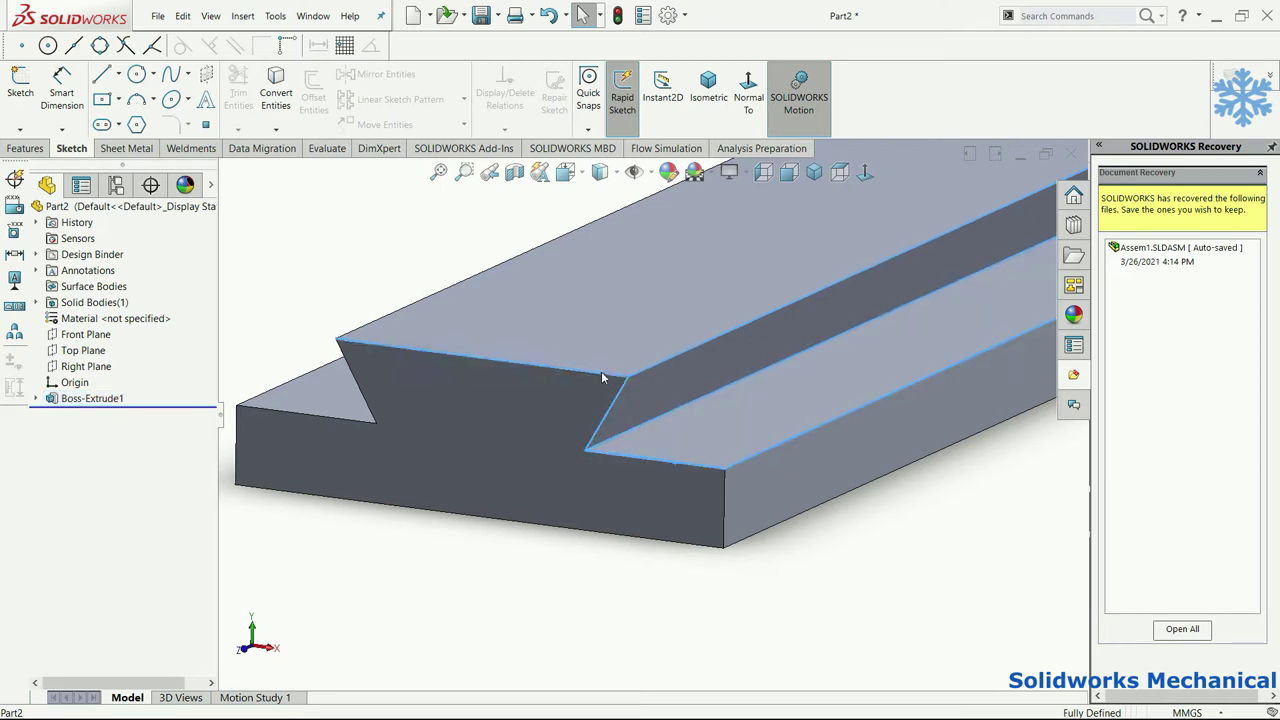
left_click(342, 408, "ctrl")
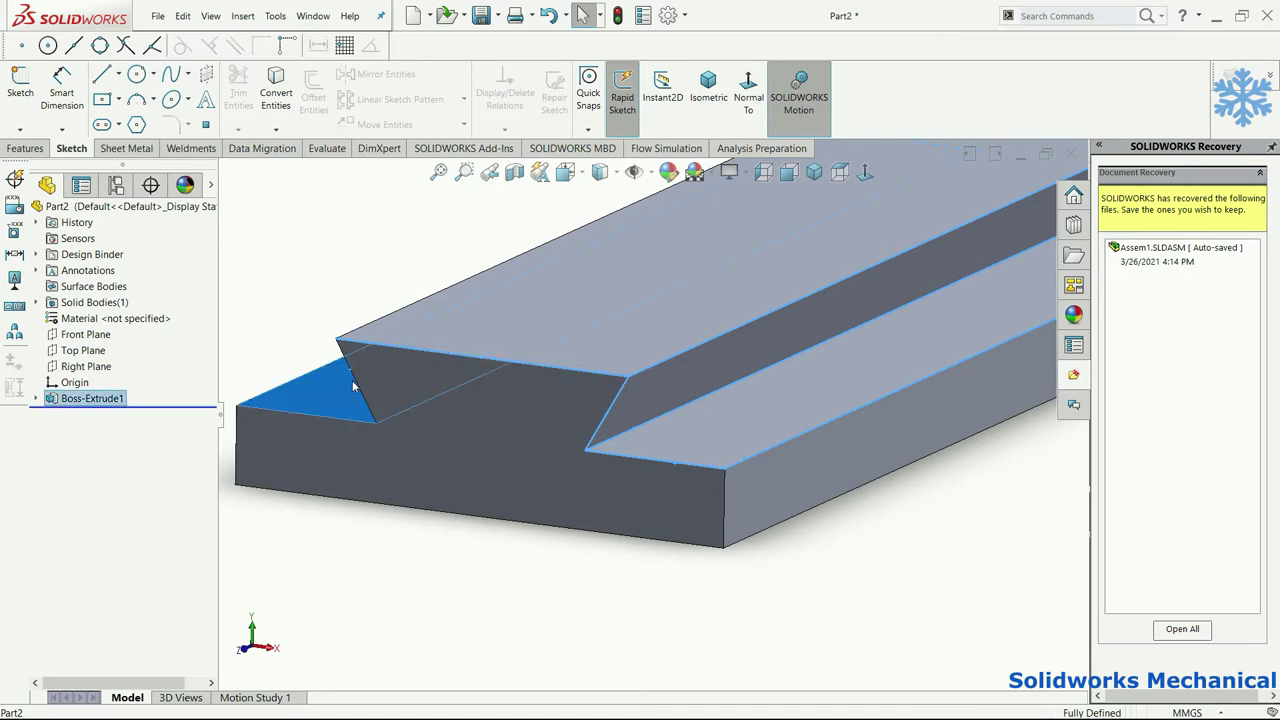
middle_click_drag(352, 386, 409, 409)
left_click(447, 396, "ctrl")
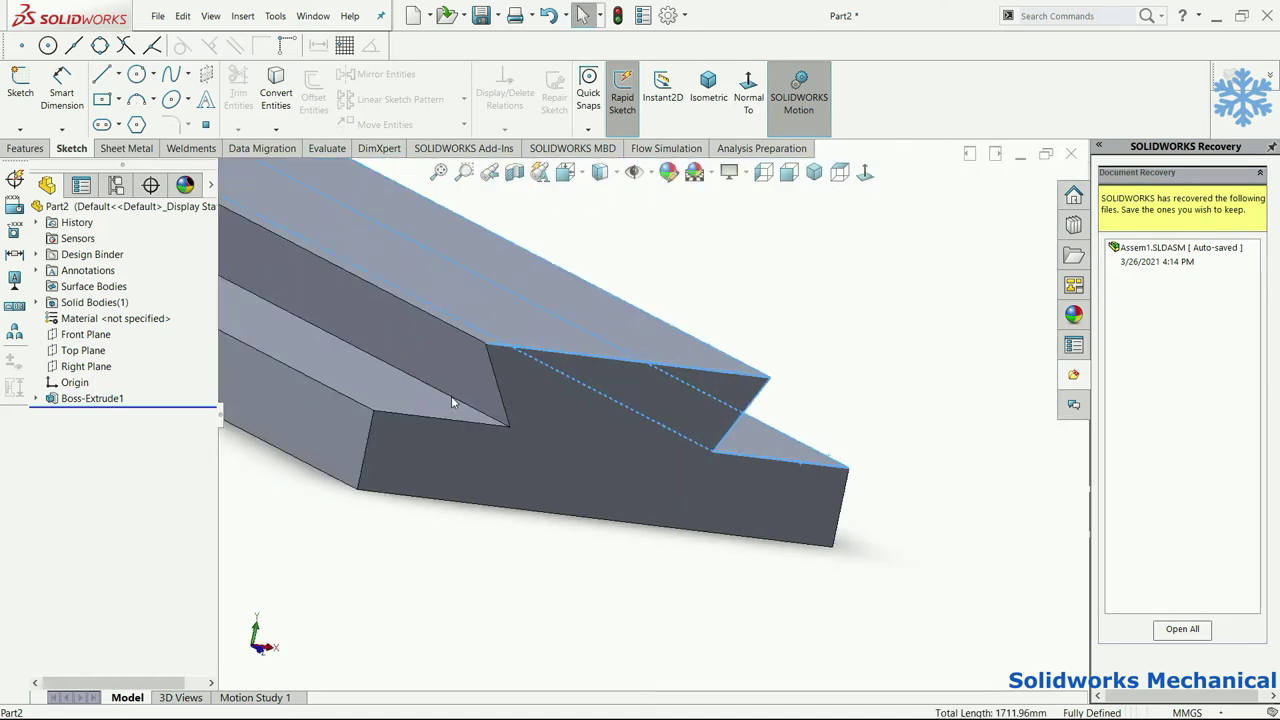
left_click(448, 348, "ctrl")
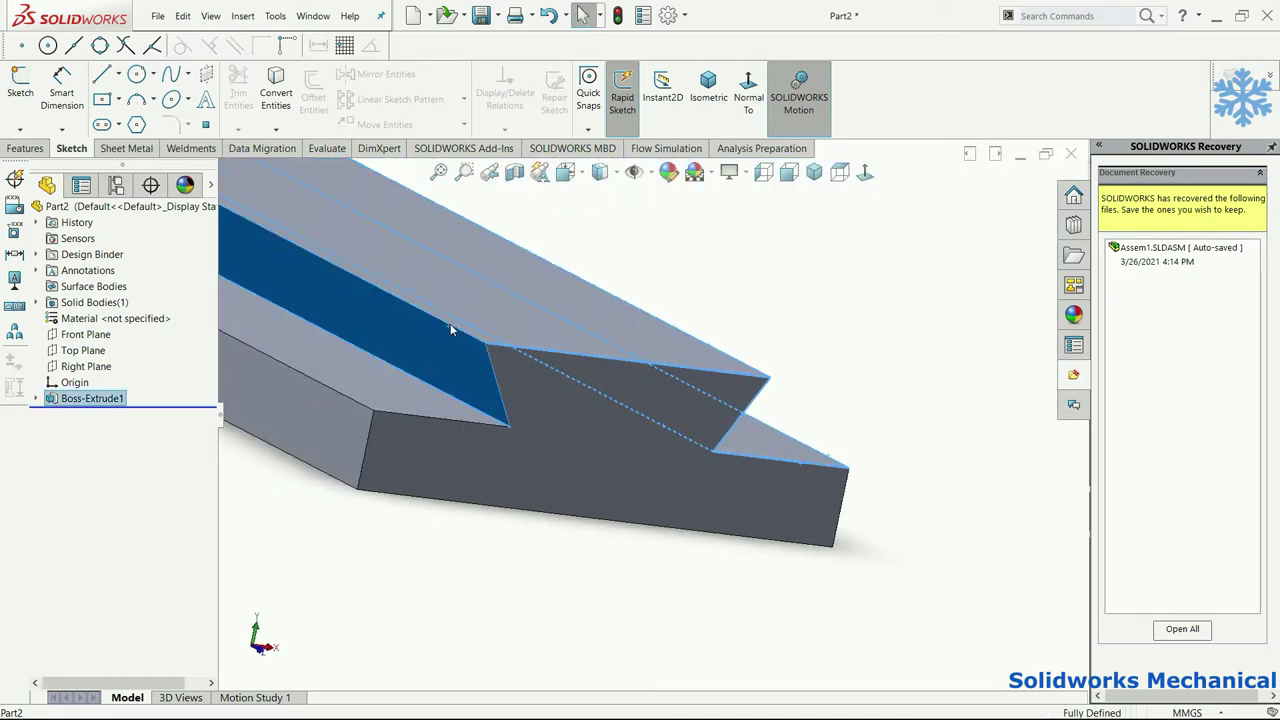
left_click(496, 388, "ctrl")
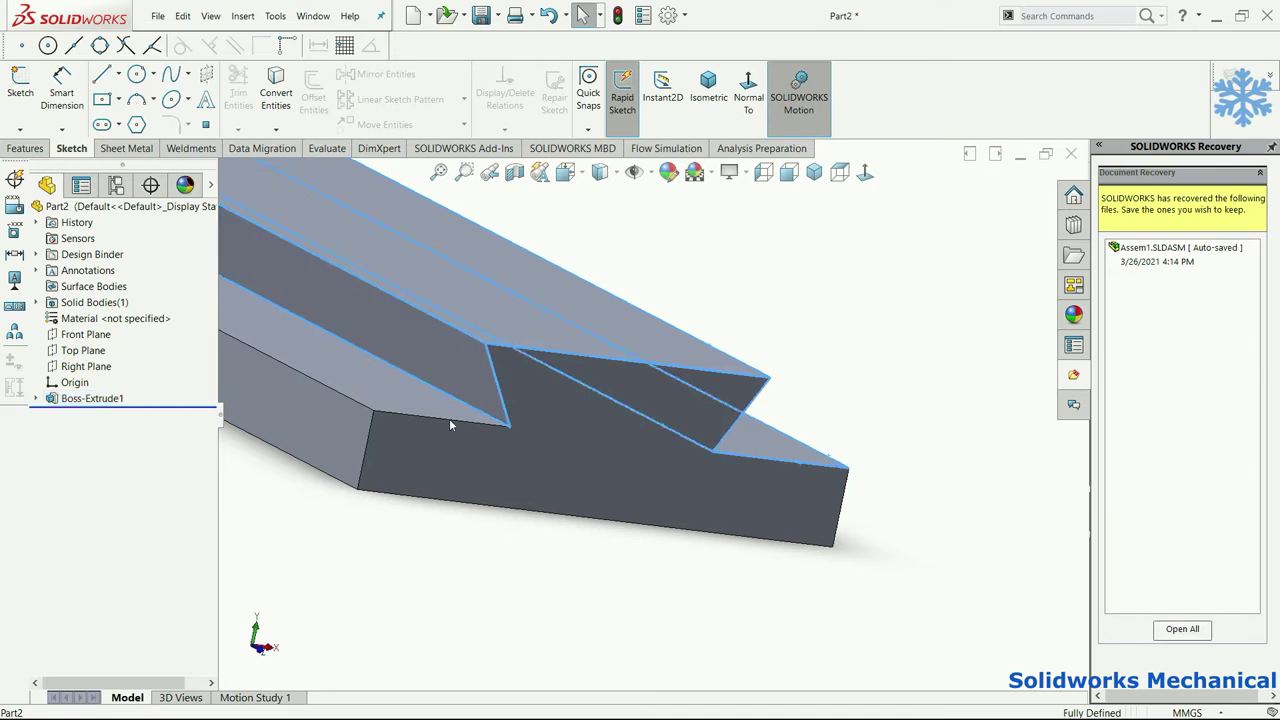
Step: Add the long ledge and top-face edges to the edge selection
scroll(403, 375, "up", 5)
middle_click_drag(403, 375, 450, 370)
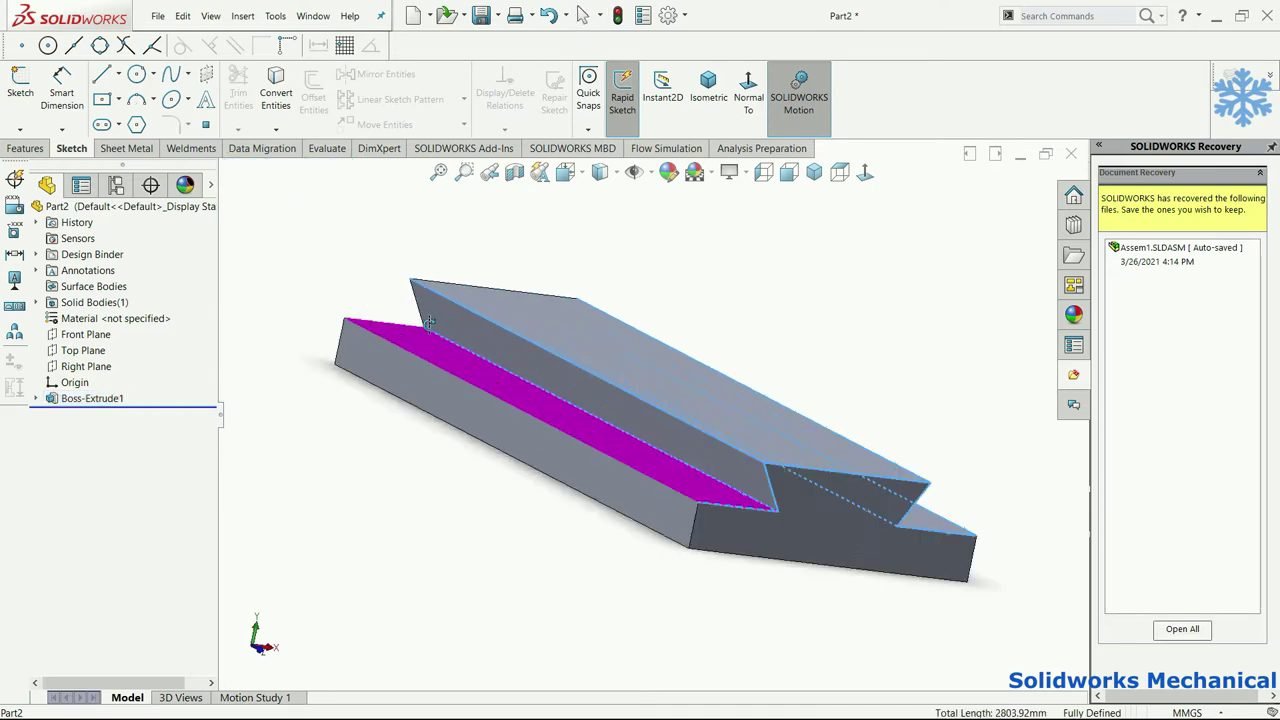
scroll(465, 369, "down", 8)
left_click(491, 353, "ctrl")
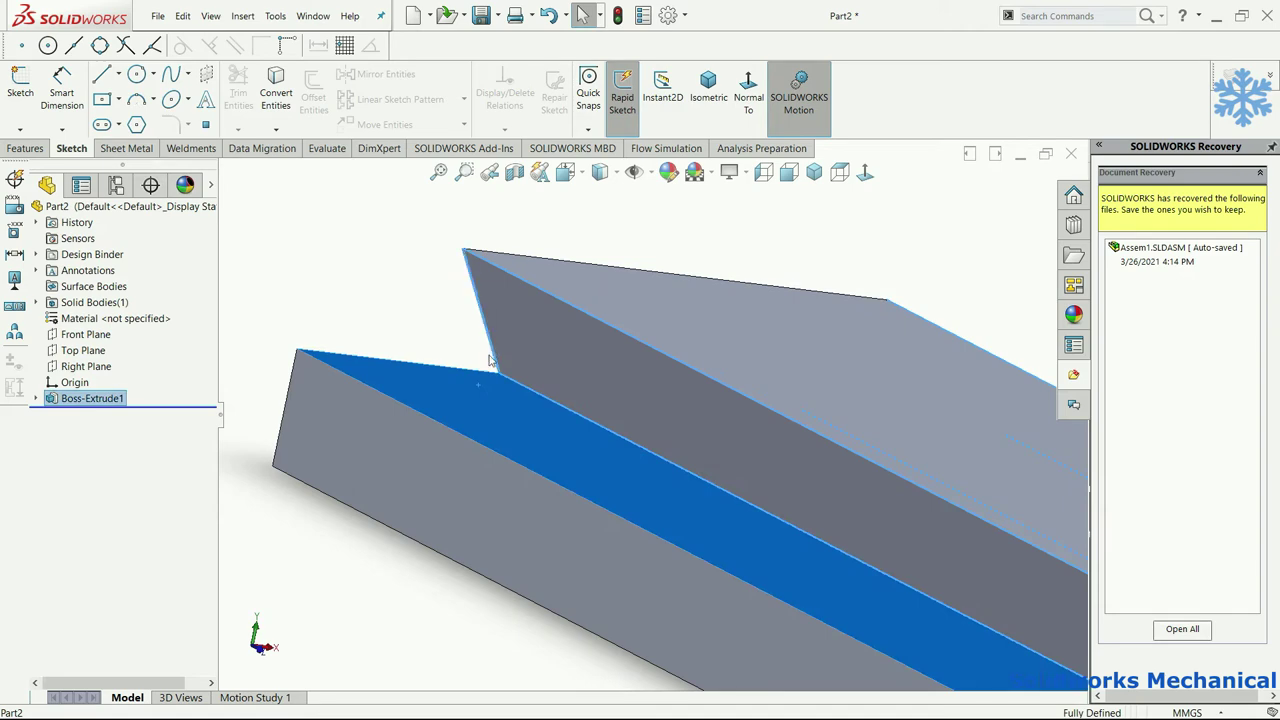
left_click(449, 376, "ctrl")
mouse_move(466, 367)
middle_mouse_down()
mouse_move(731, 372)
mouse_move(539, 347)
mouse_move(580, 349)
middle_mouse_up()
left_click(846, 354, "ctrl")
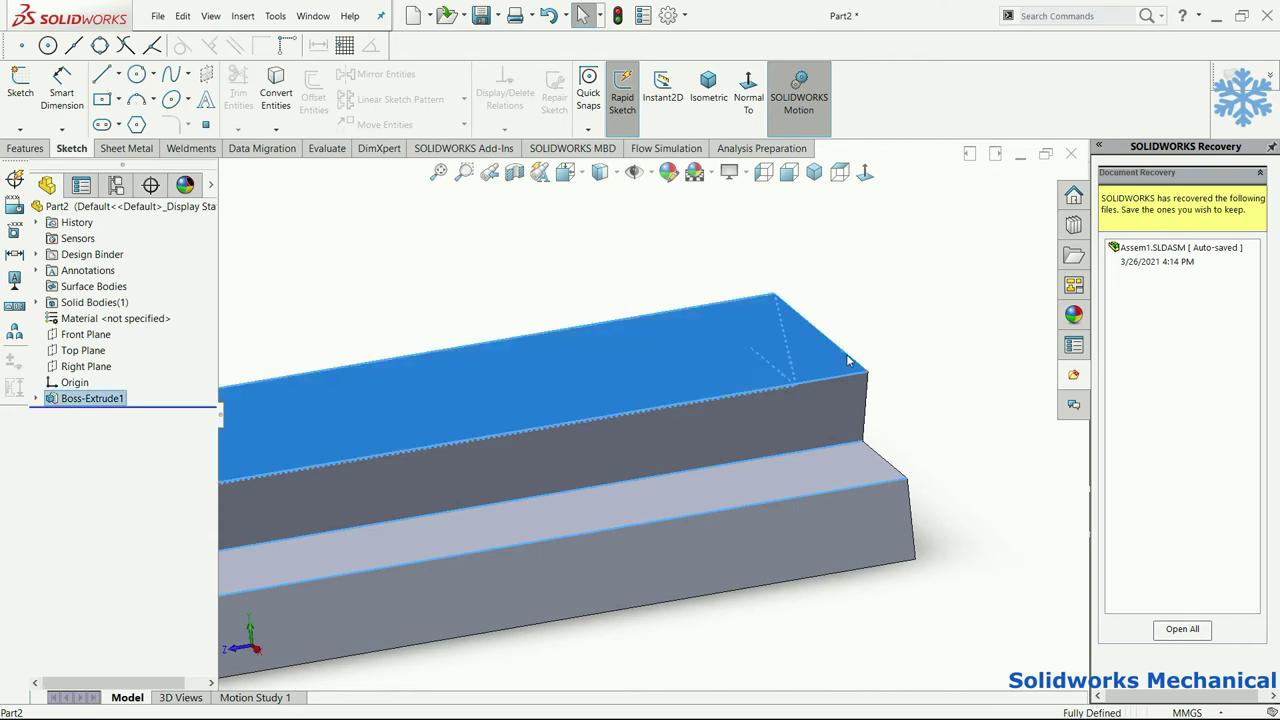
left_click(866, 410, "ctrl")
left_click(867, 410)
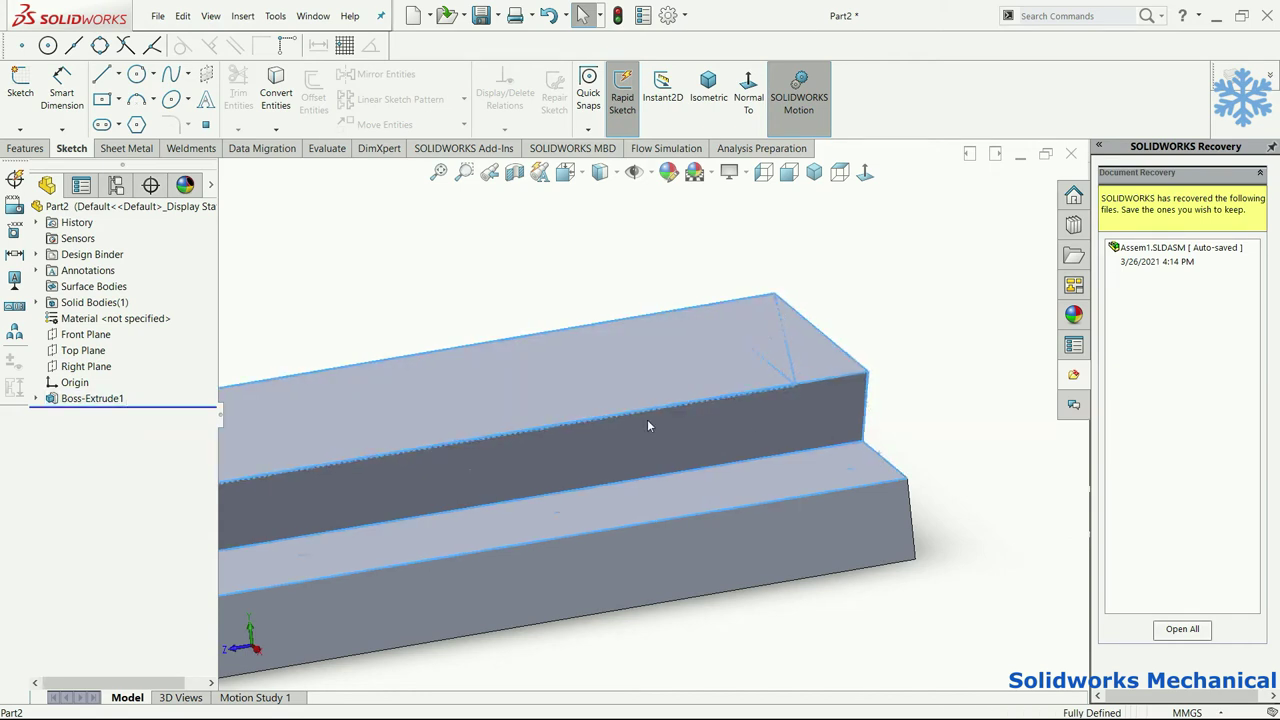
scroll(647, 427, "up", 5)
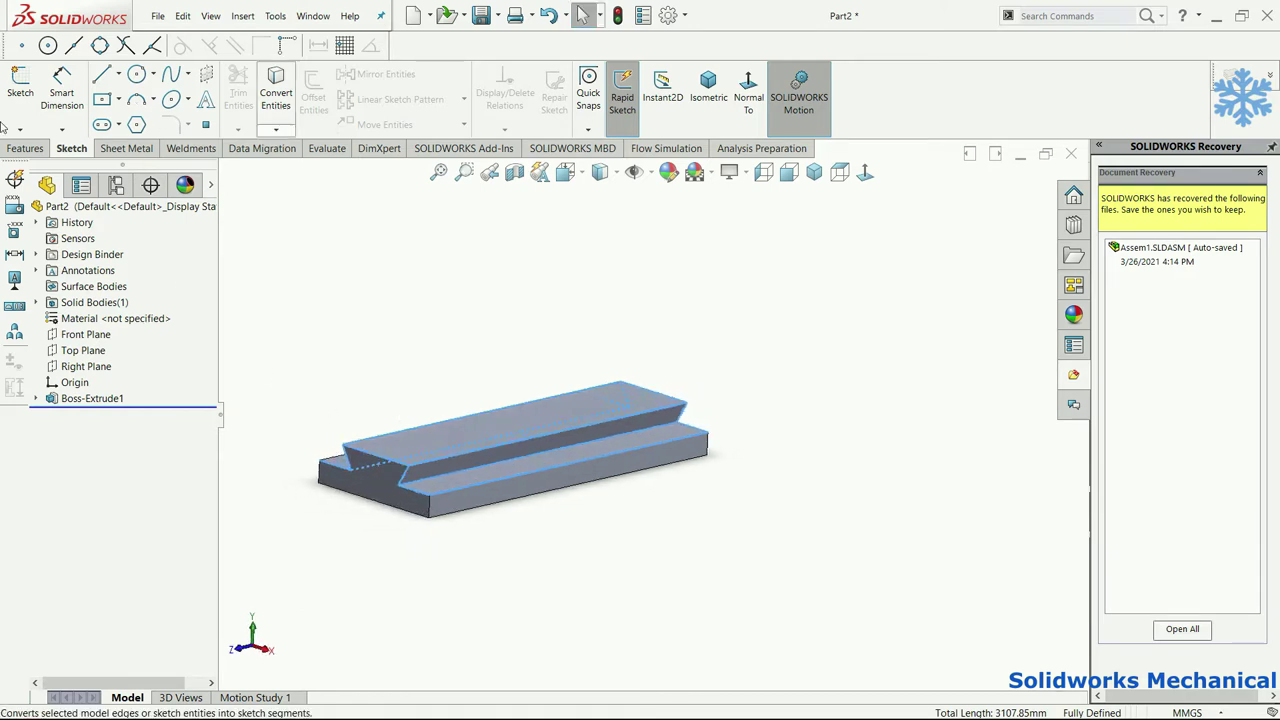
left_click(26, 148)
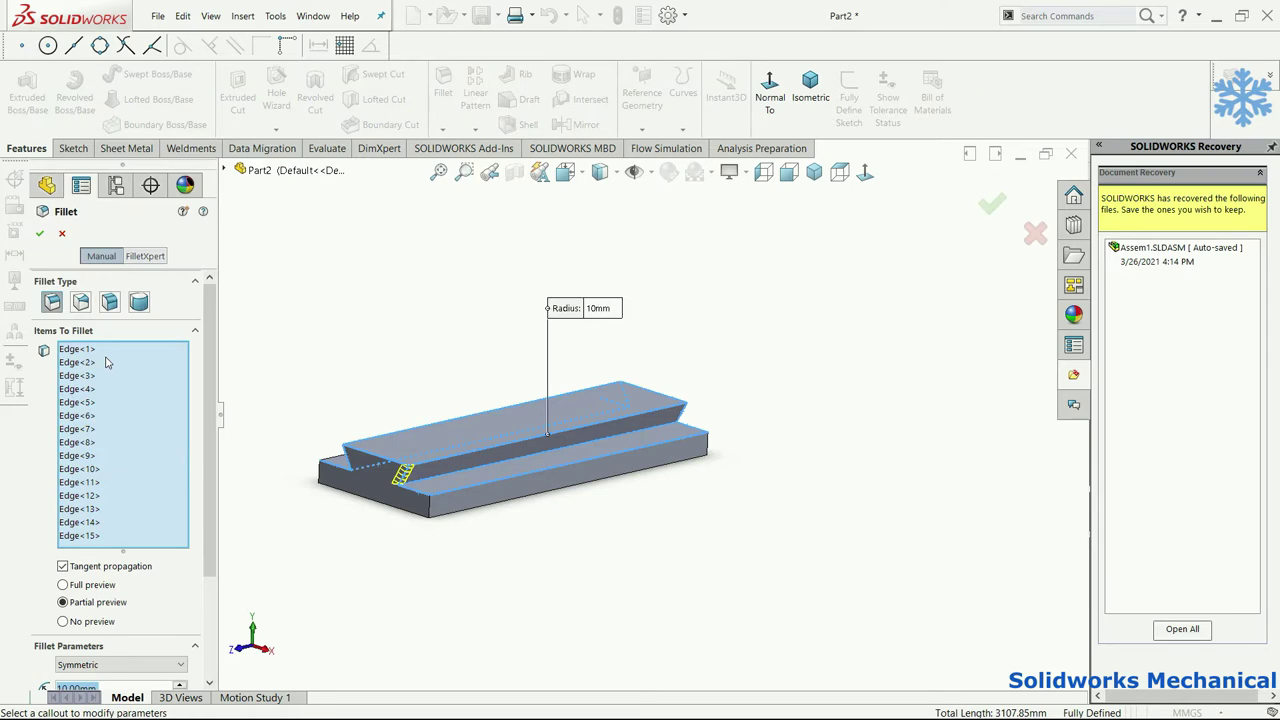
Step: Apply a 1 mm fillet to the selected edges and fit the block in view
type("1")
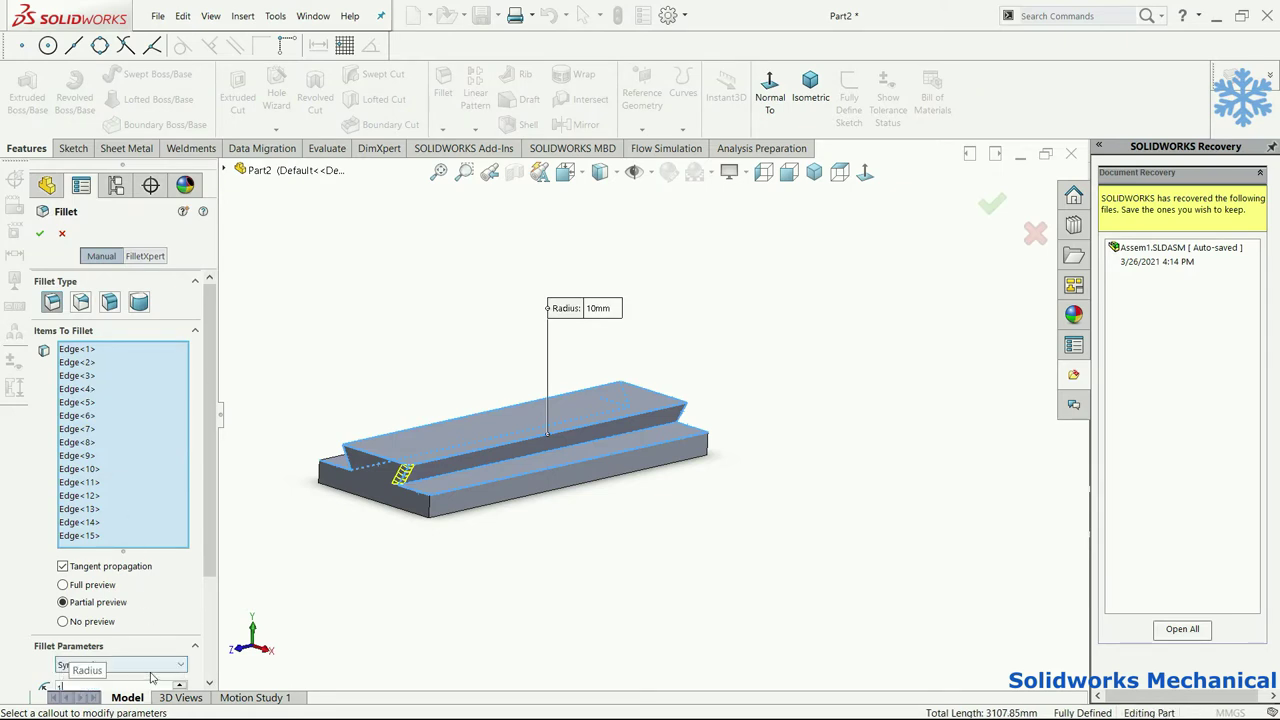
left_click(40, 233)
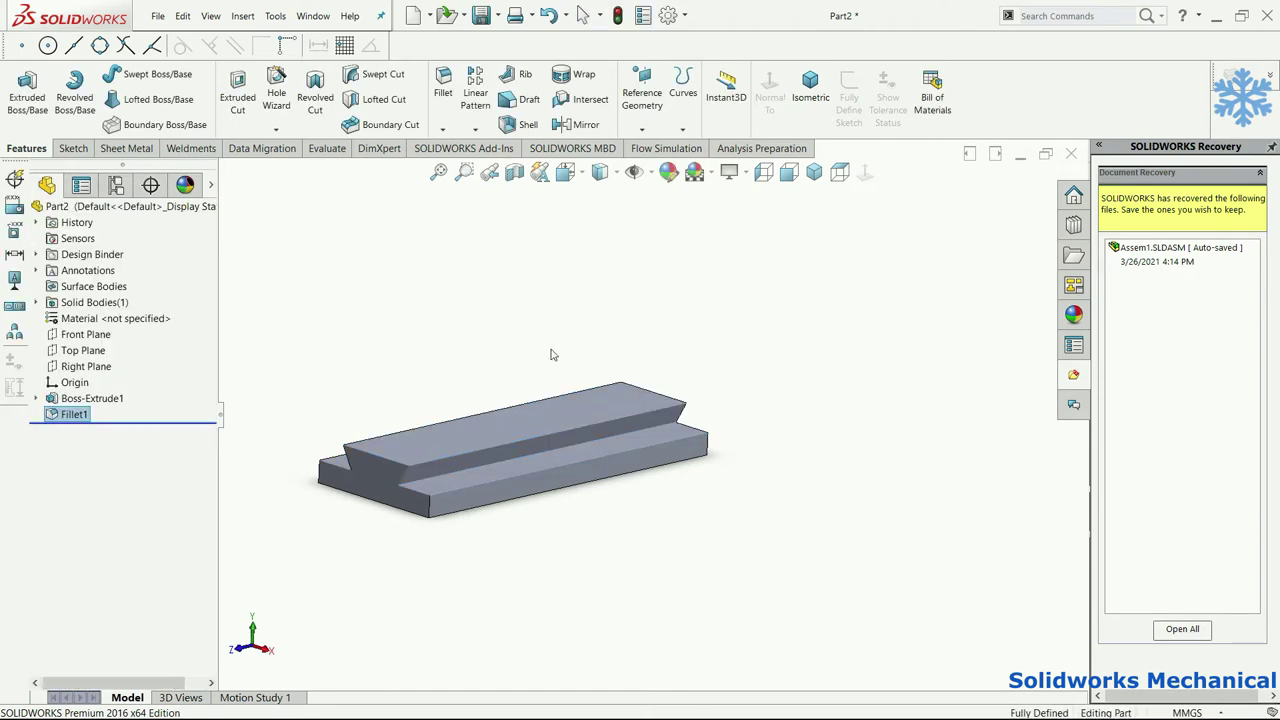
key("f")
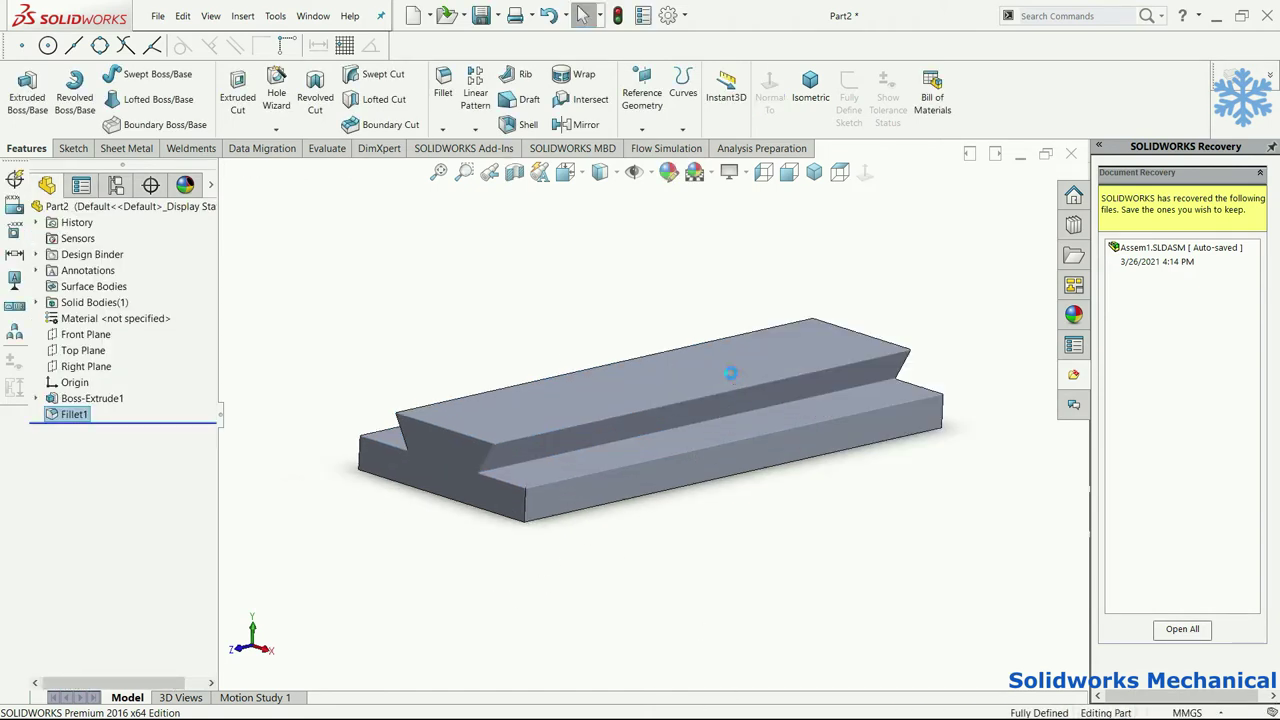
key("ctrl+s")
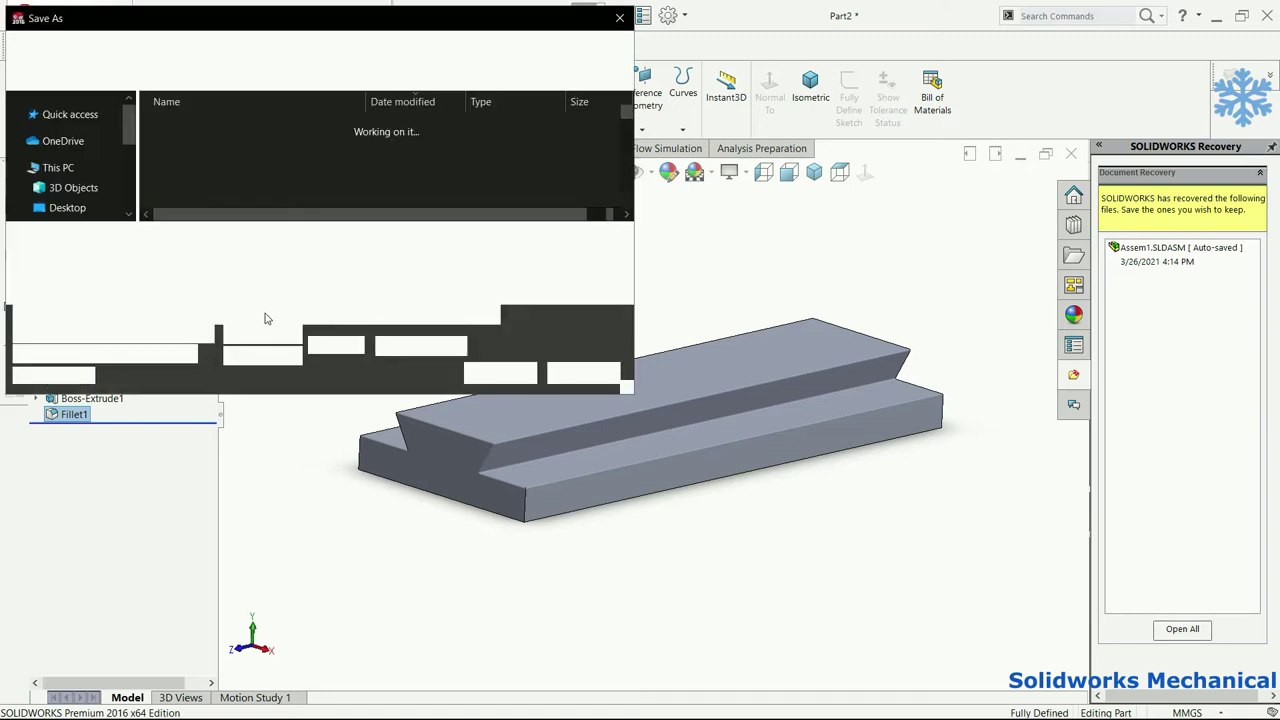
Step: Save the part as 'bottom block.SLDPRT' on the updates (E:) drive
scroll(125, 179, "down", 2)
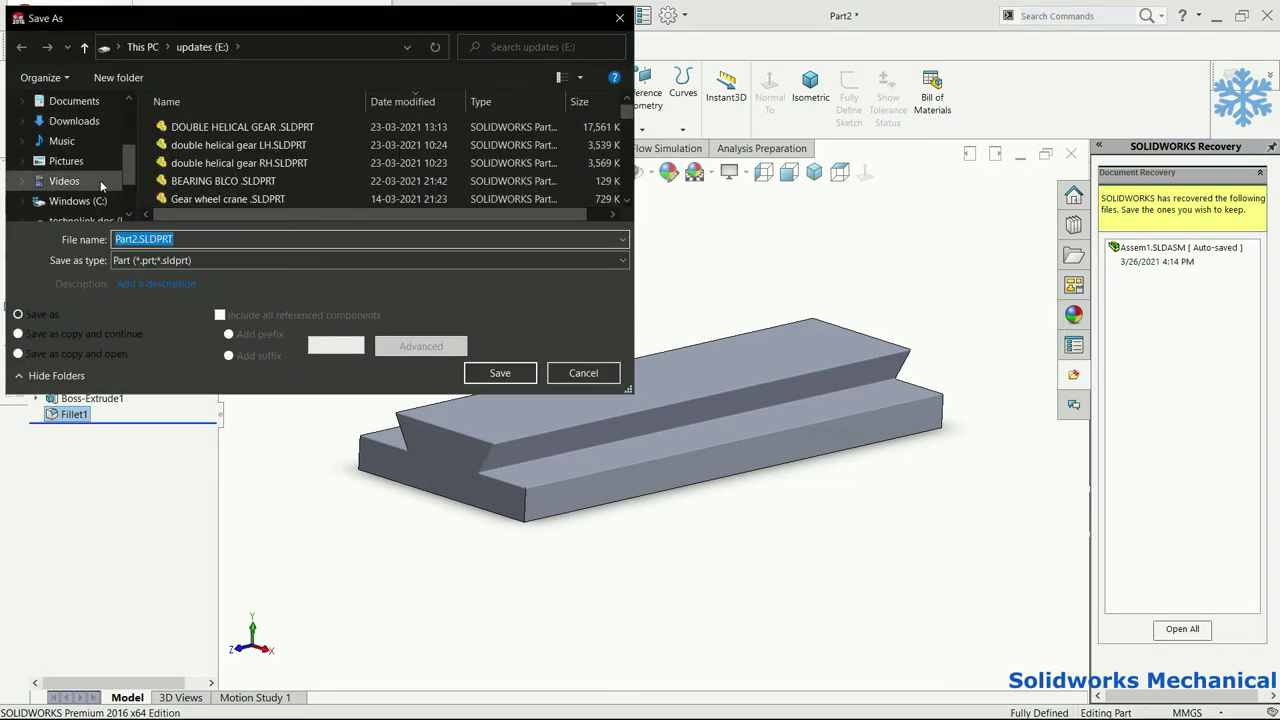
scroll(100, 180, "down", 1)
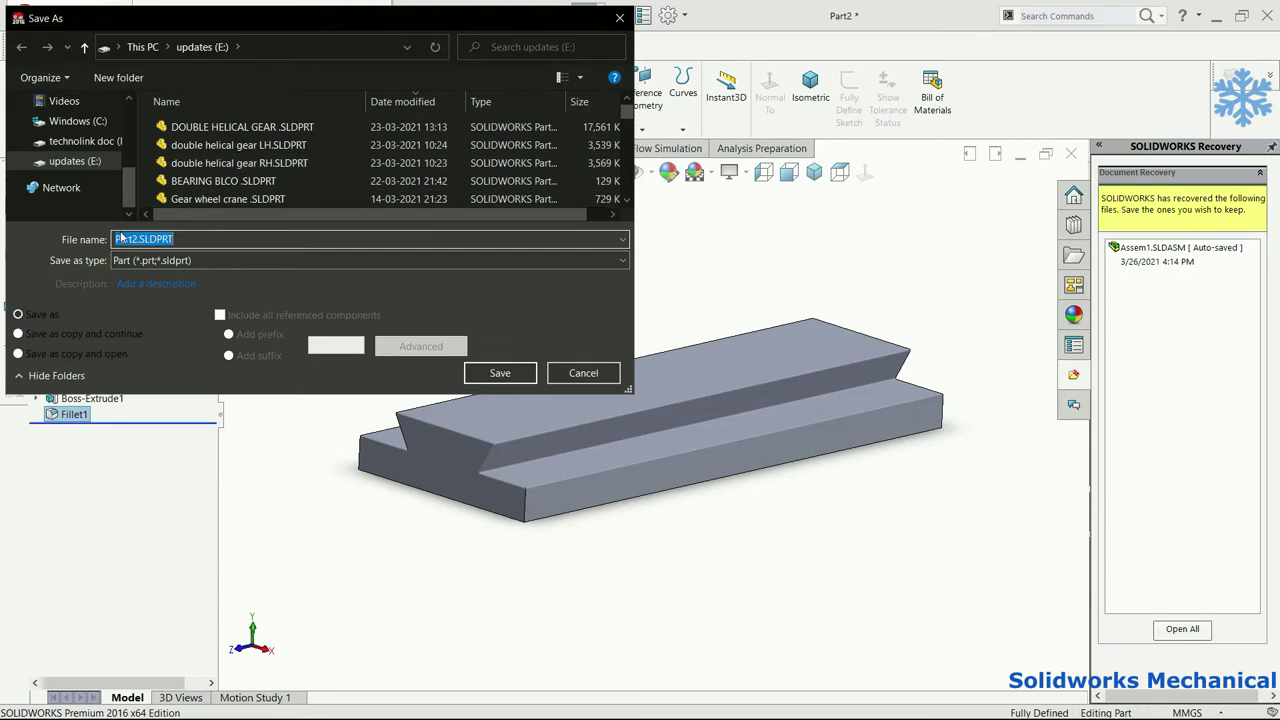
type("bottom block")
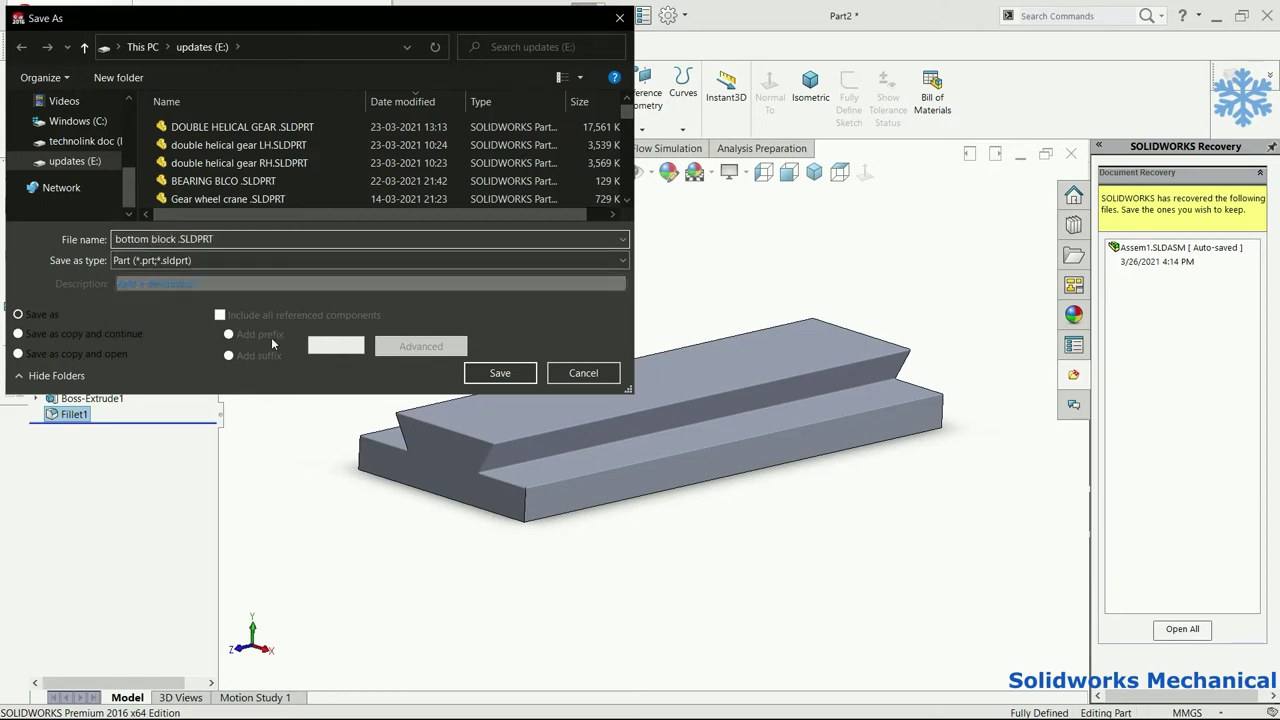
left_click(500, 372)
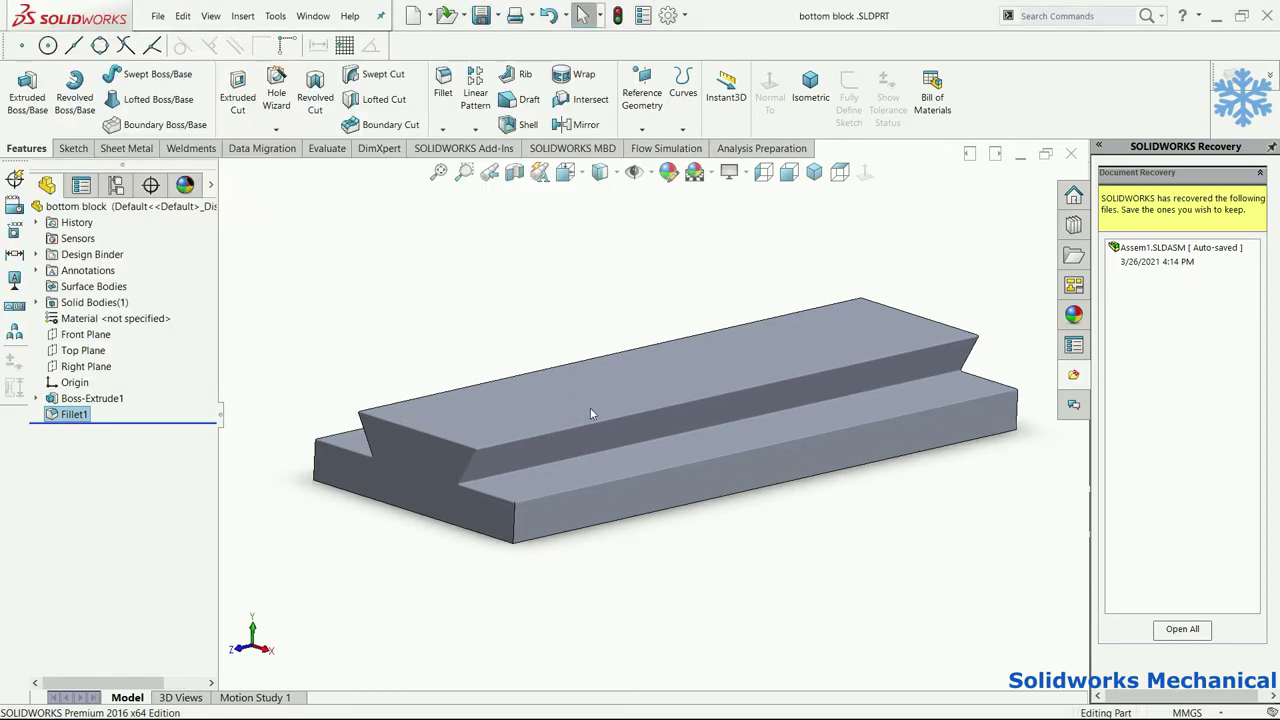
Step: Set the scene background to Plain White
scroll(590, 408, "down", 2)
scroll(591, 409, "down", 3)
scroll(650, 398, "down", 2)
scroll(650, 398, "up", 2)
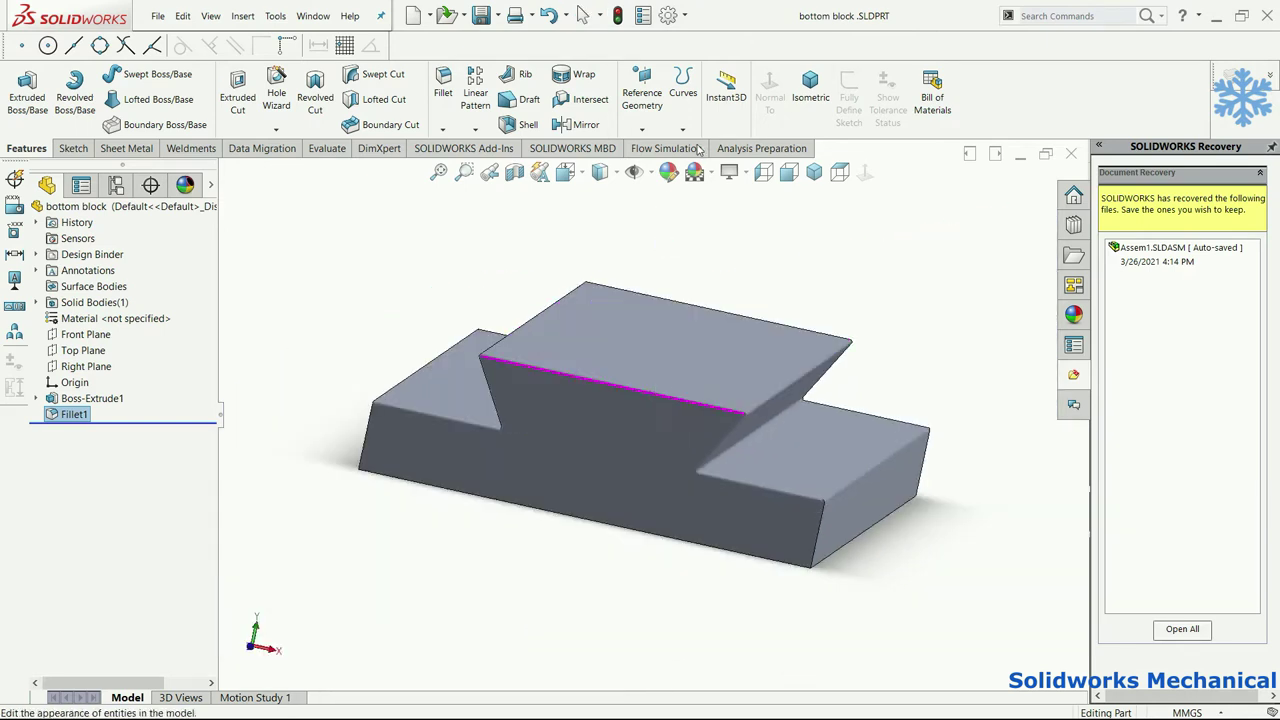
left_click(695, 176)
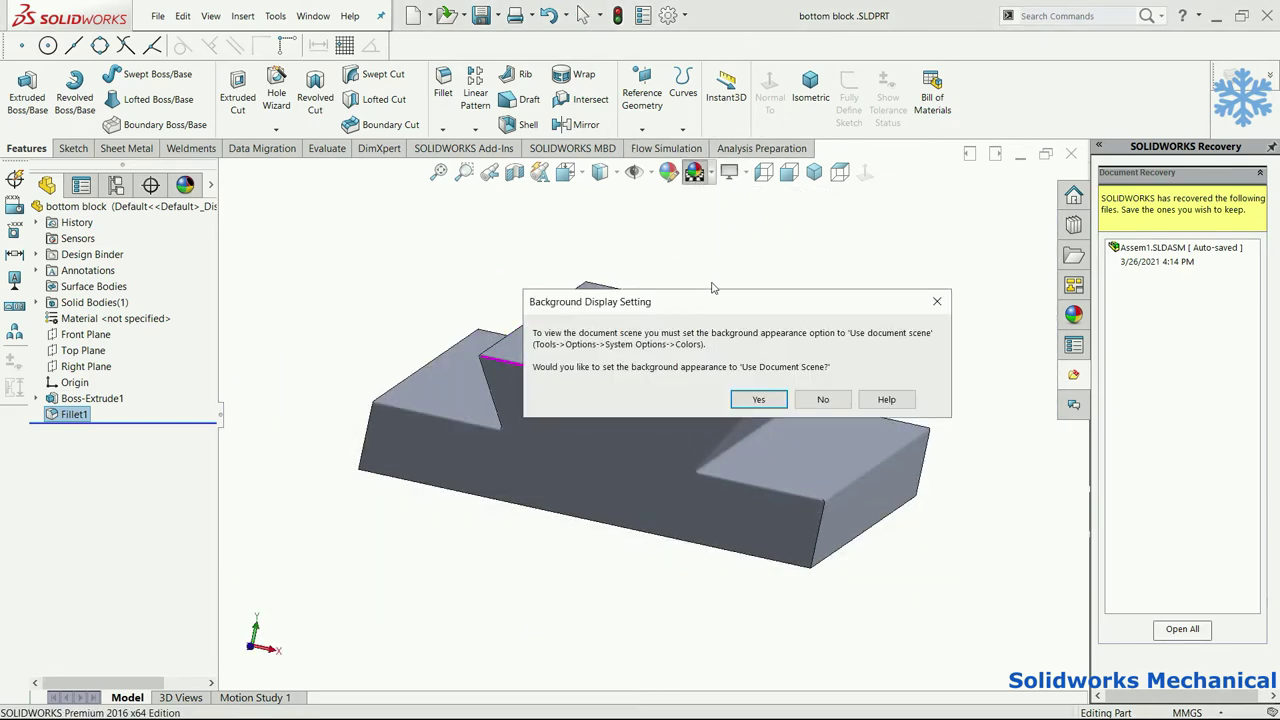
left_click(759, 399)
left_click(760, 211)
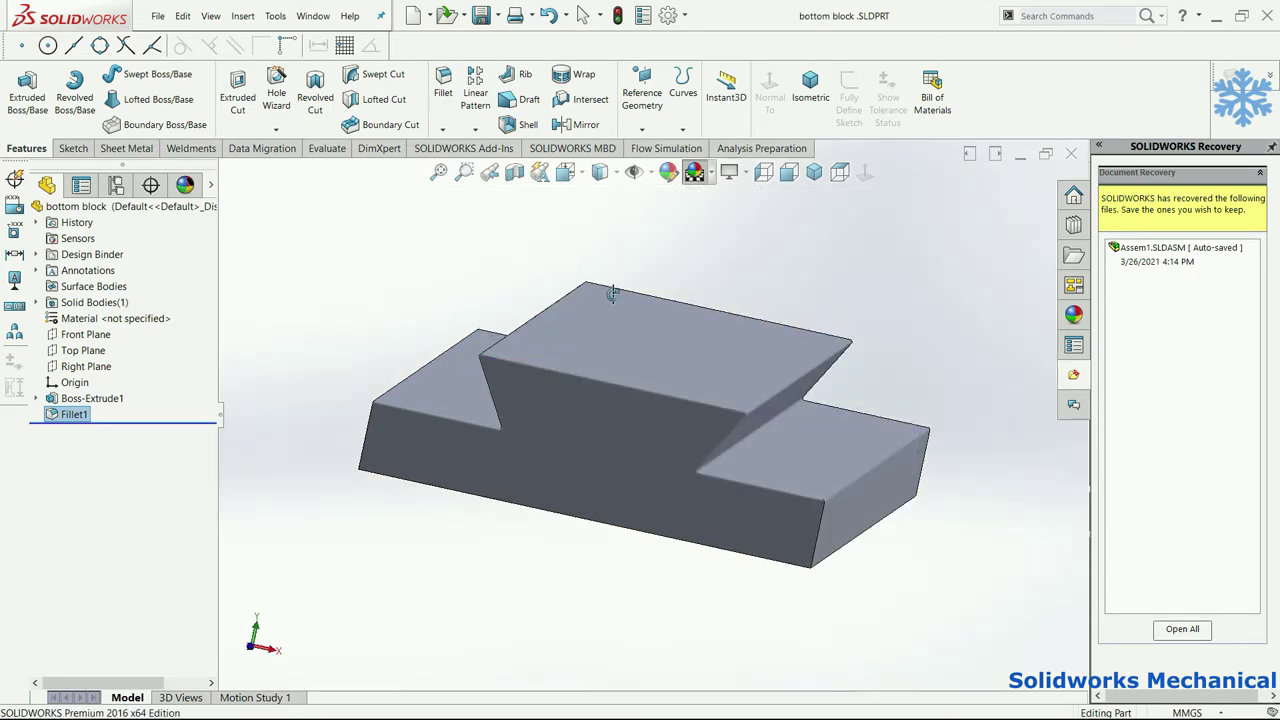
middle_click_drag(602, 314, 608, 304)
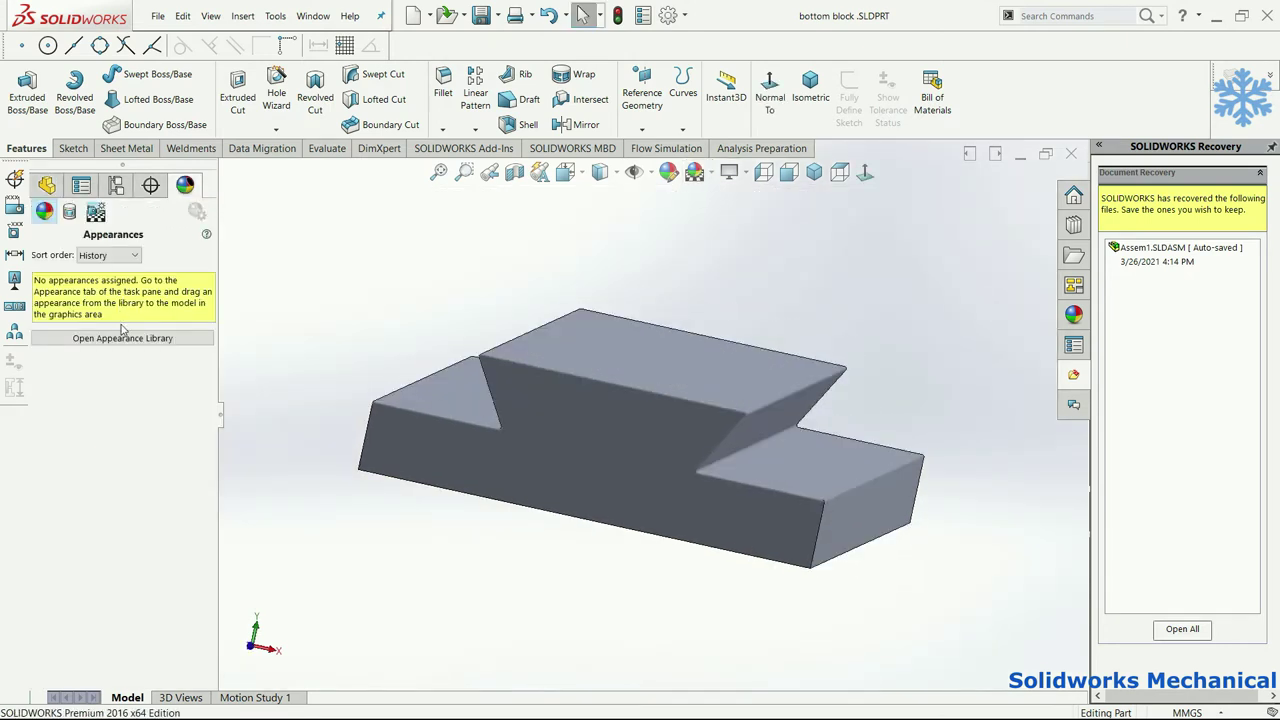
Step: Browse the Metal > Steel appearances and try polished steel on the block
left_click(122, 338)
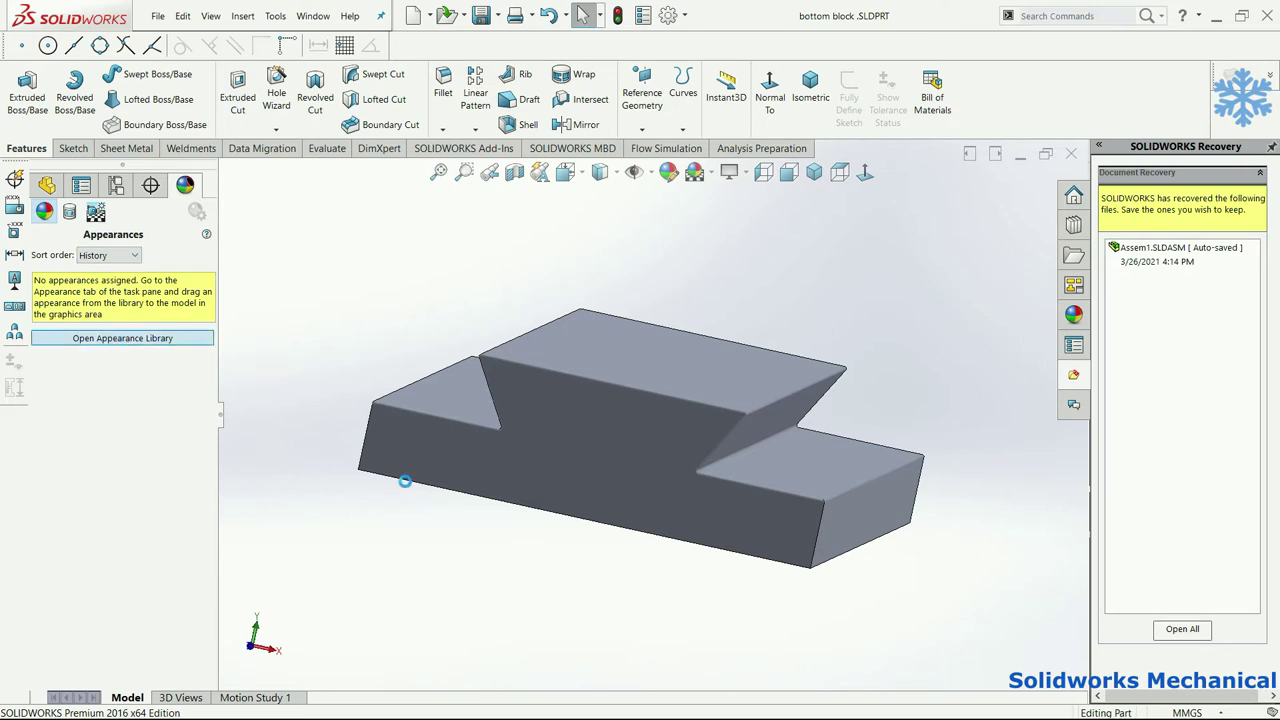
left_click(1163, 428)
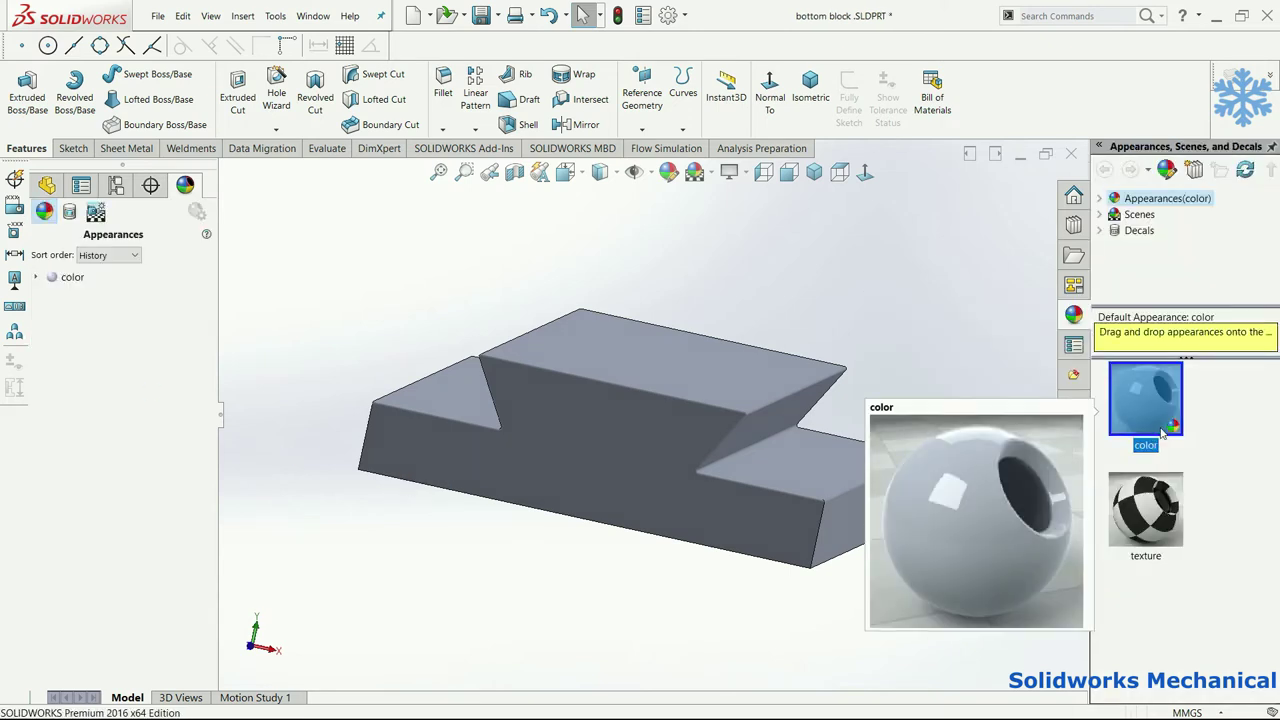
left_click(1098, 199)
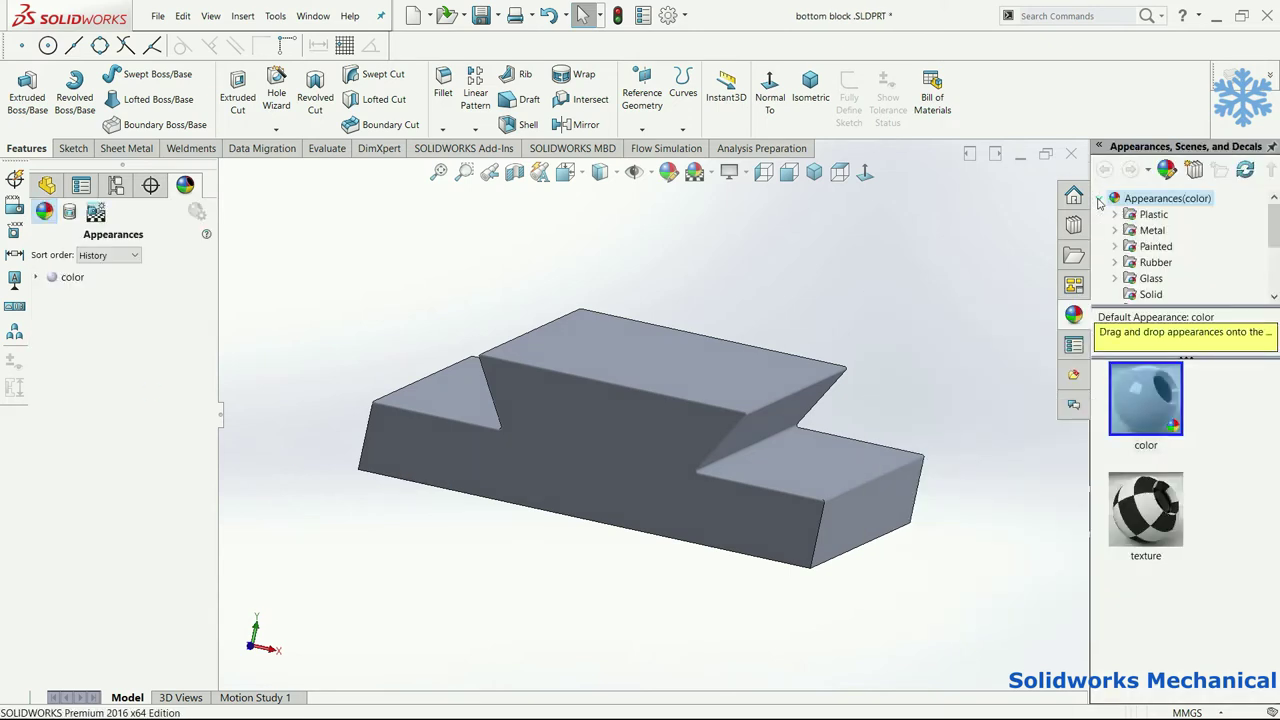
left_click(1118, 232)
left_click(1160, 214)
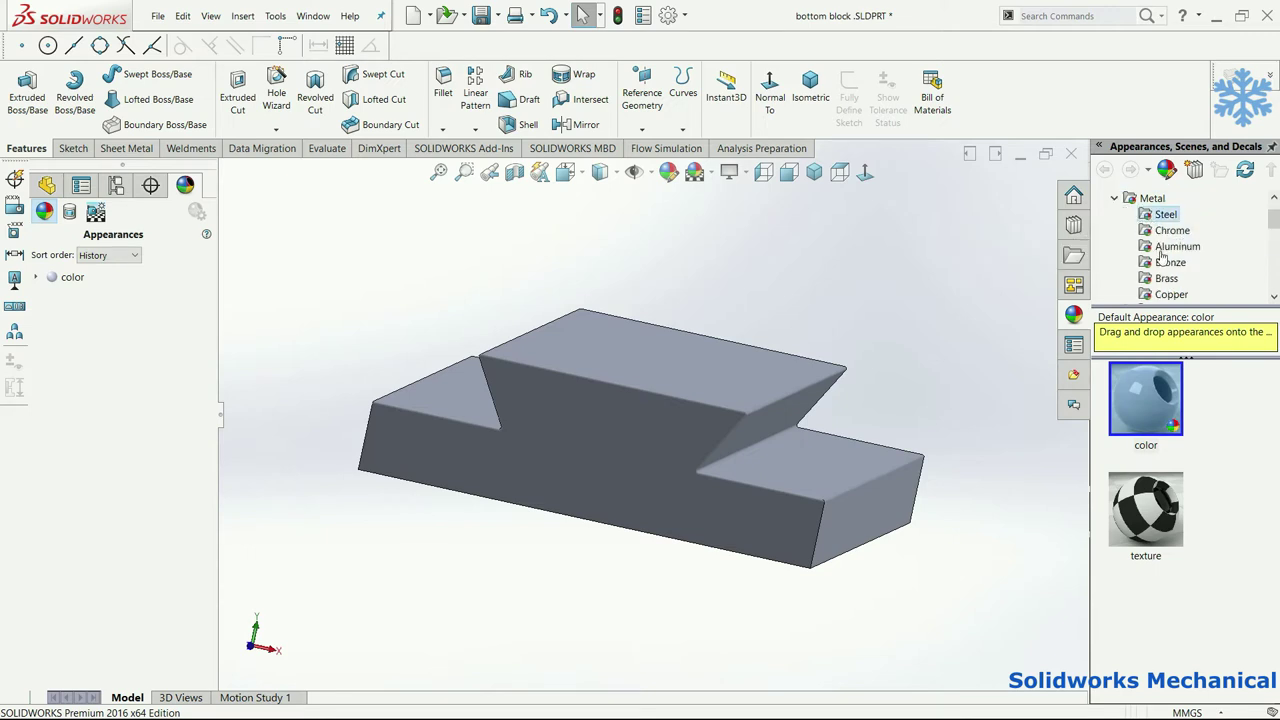
left_click_drag(1150, 410, 672, 469)
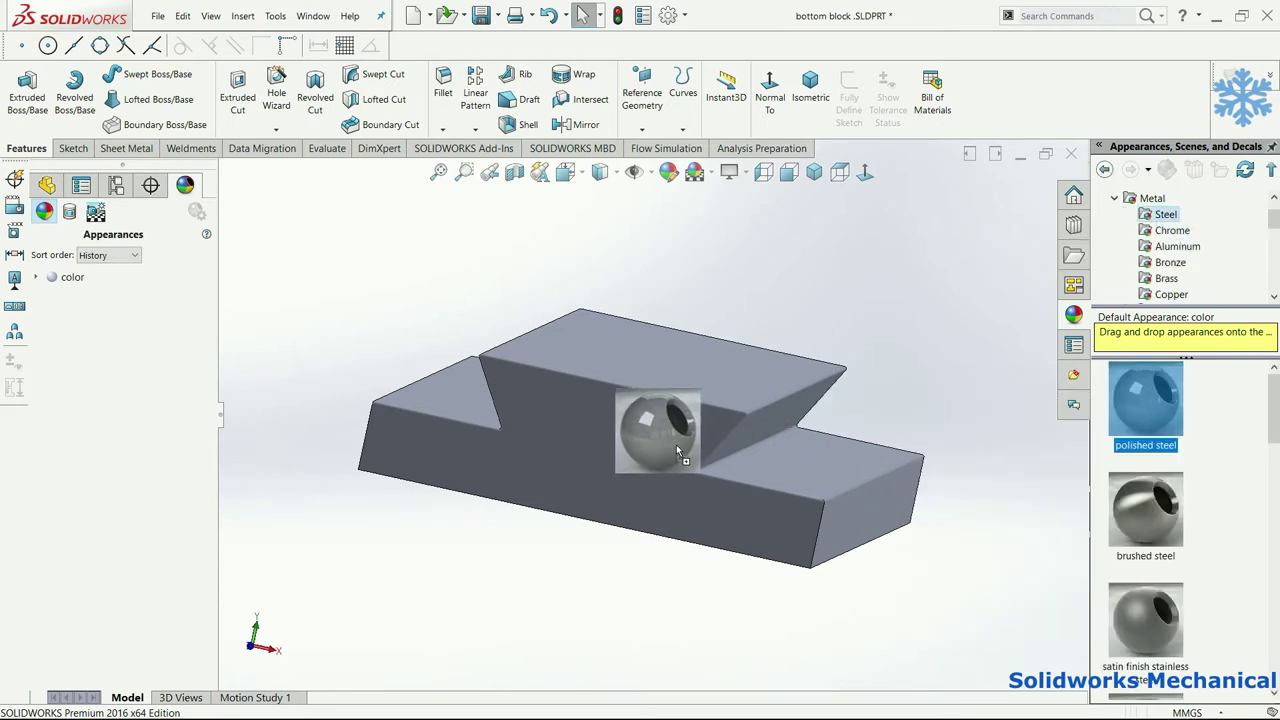
left_click(672, 467)
middle_click_drag(672, 469, 610, 382)
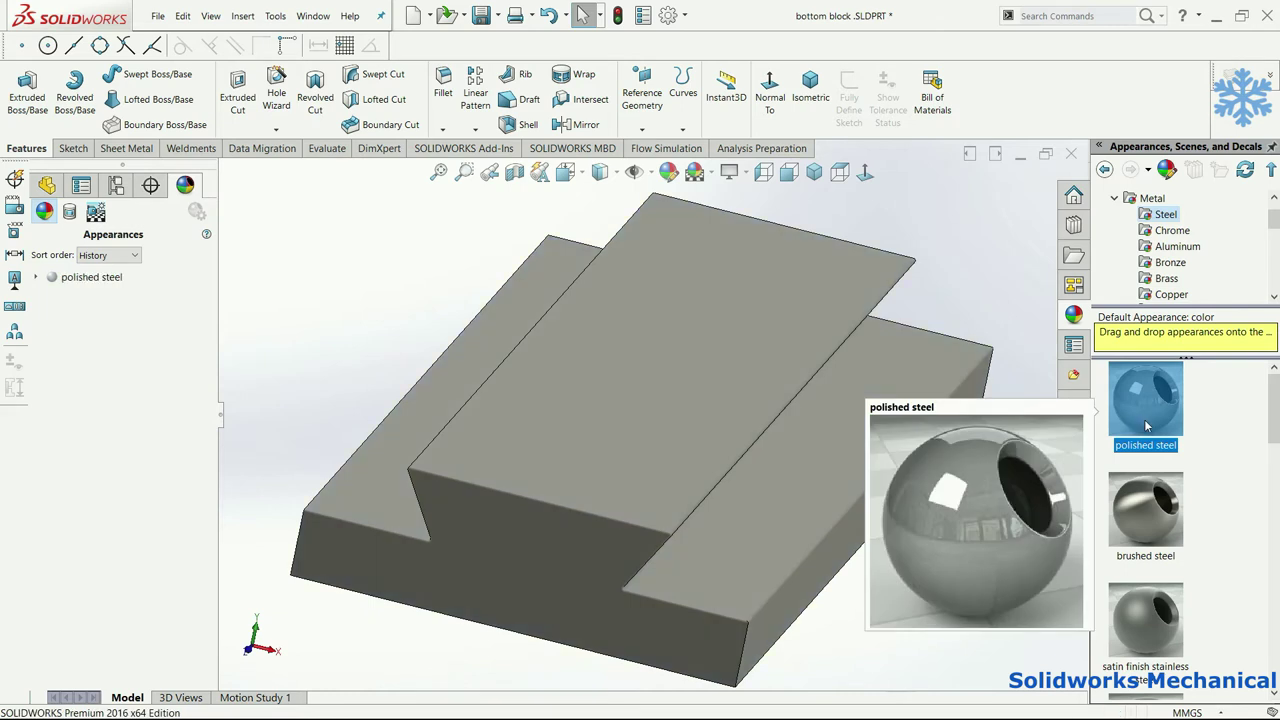
scroll(610, 382, "up", 3)
Step: Apply the chromium plate appearance to the block and minimise its window
left_click_drag(1145, 509, 749, 448)
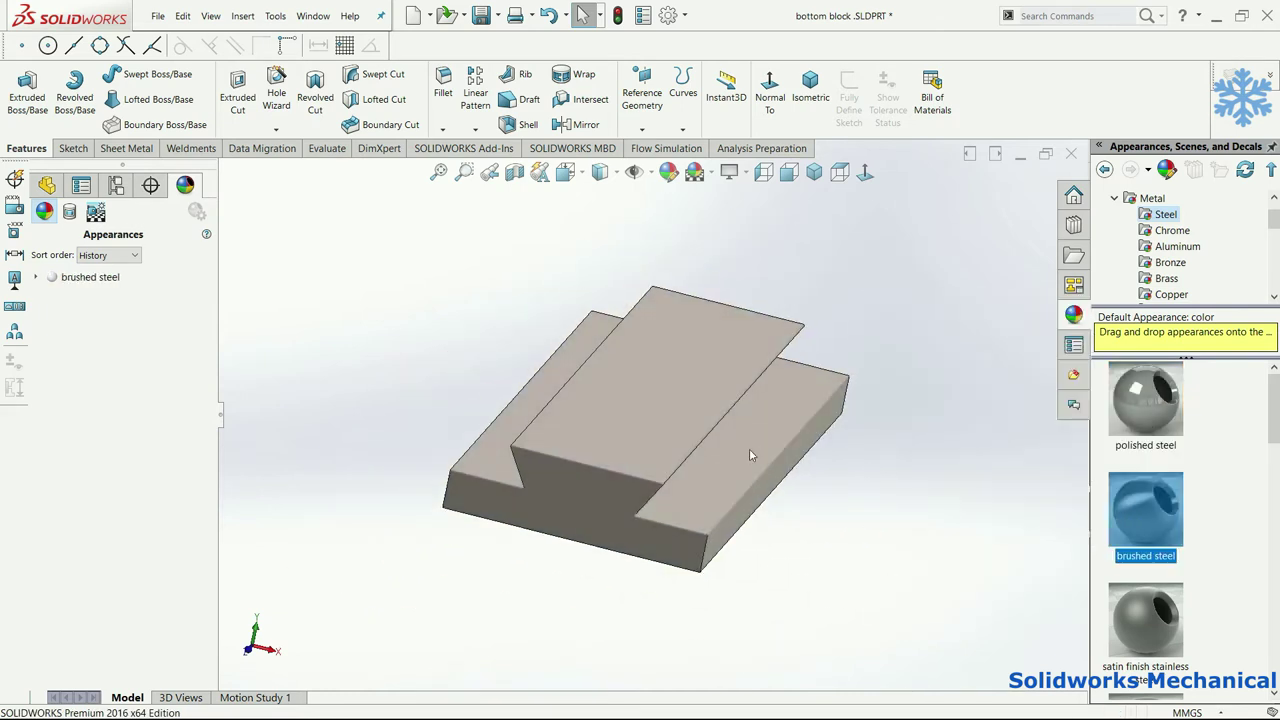
middle_click_drag(870, 456, 930, 458)
left_click_drag(1273, 420, 1276, 683)
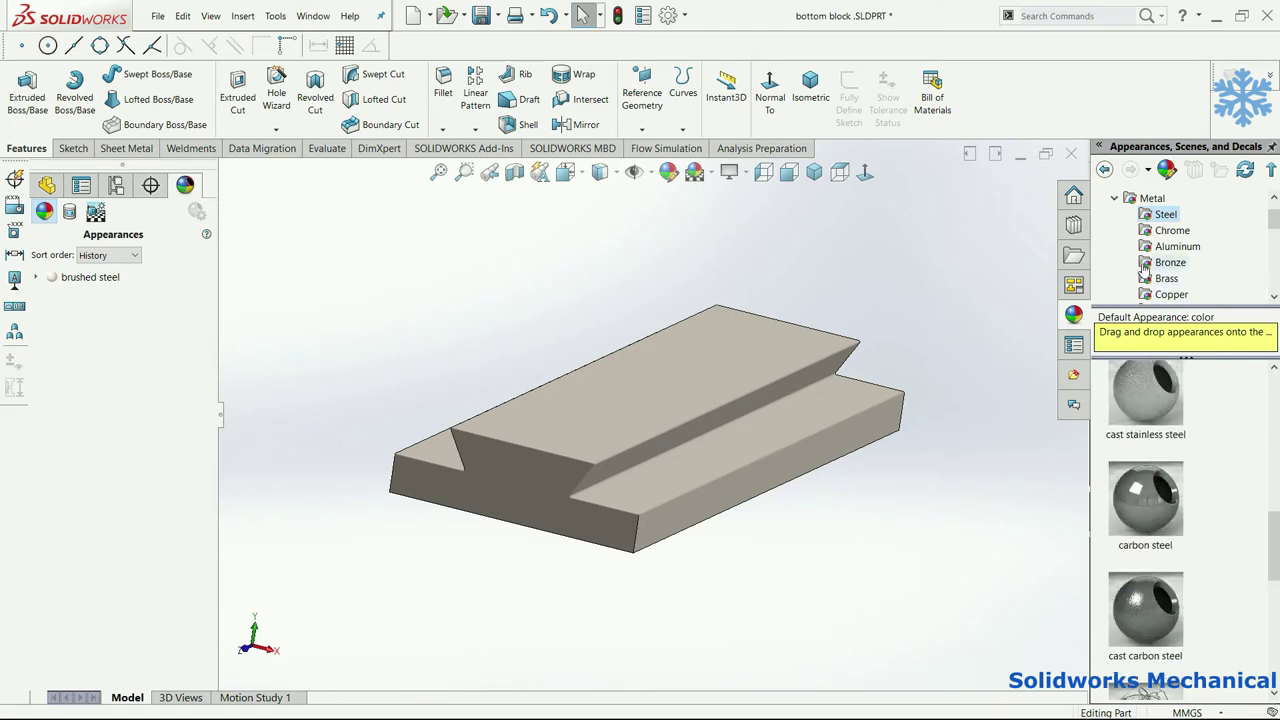
left_click(1164, 232)
left_click_drag(1161, 439, 746, 367)
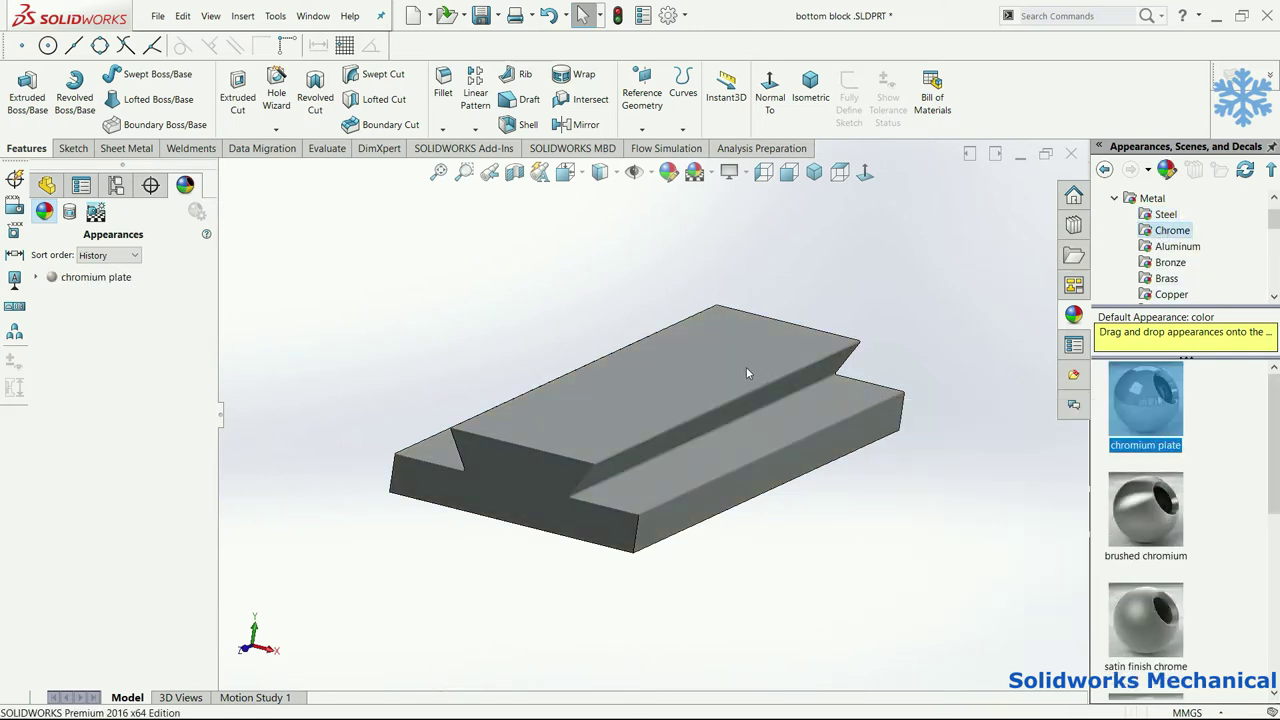
middle_click_drag(746, 367, 814, 317)
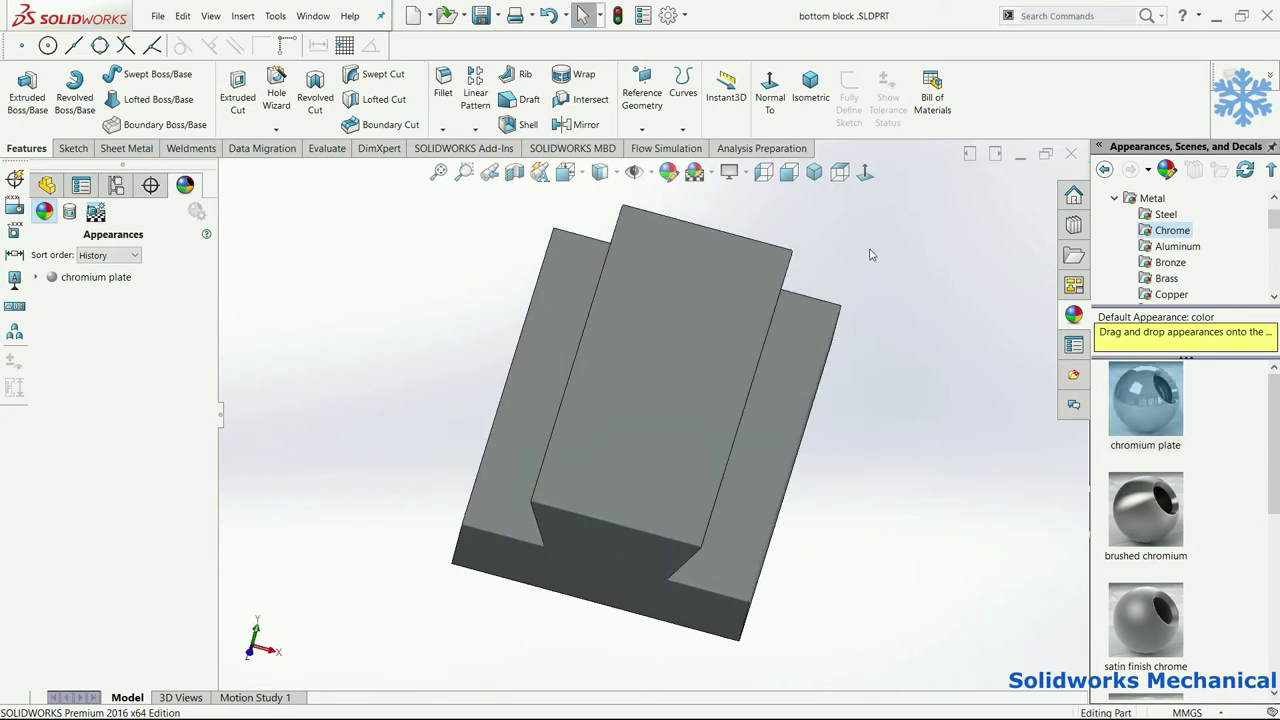
left_click(1016, 158)
left_click(155, 16)
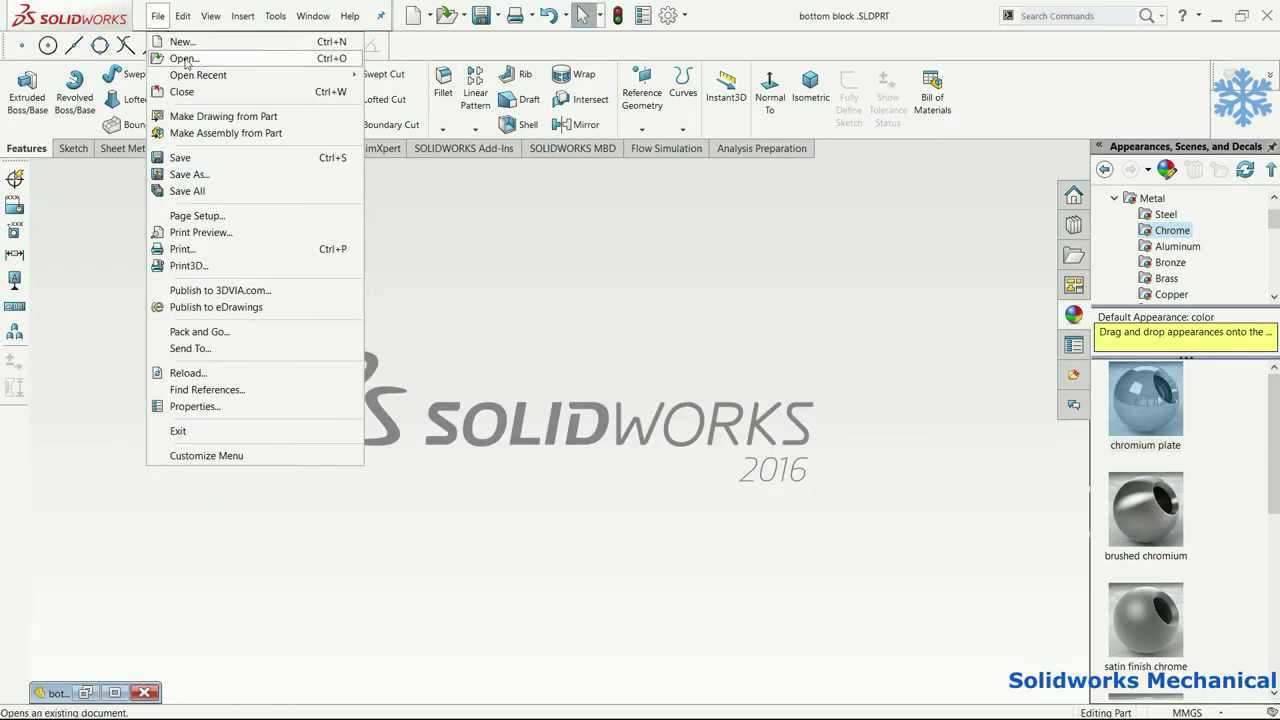
Step: Create a new part and start an extruded base sketch on the Front Plane
left_click(178, 40)
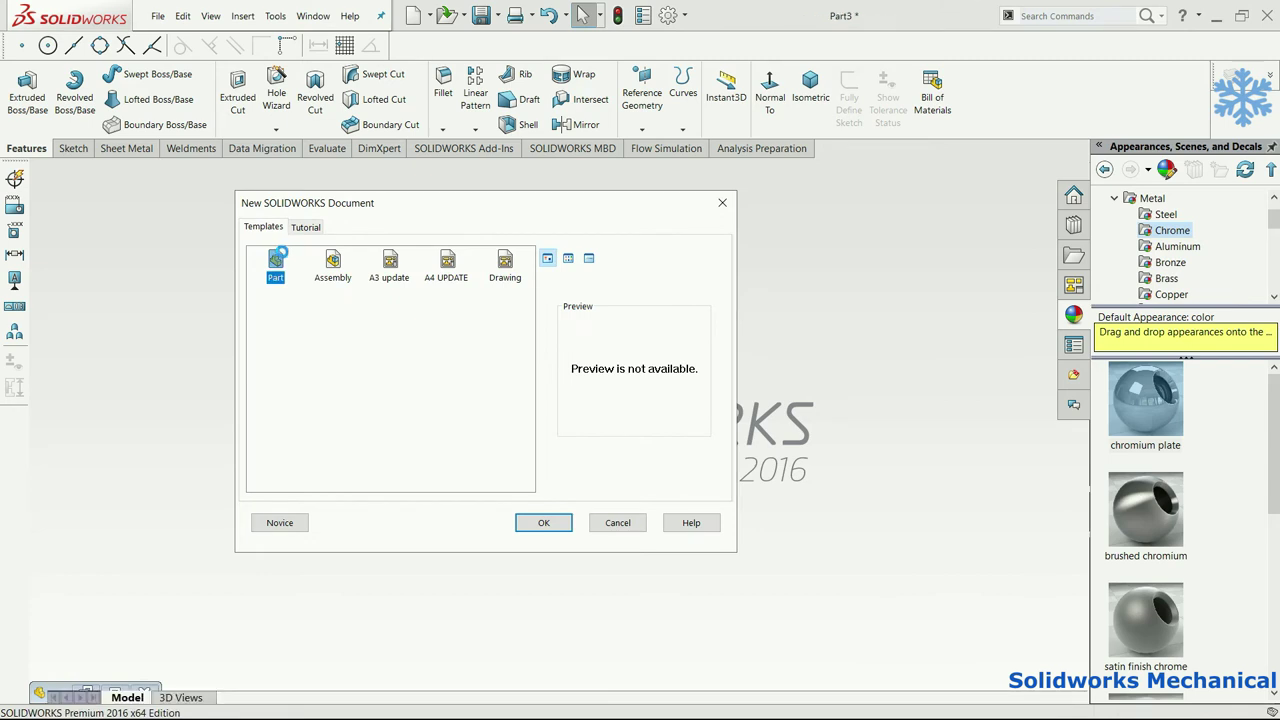
left_click(27, 100)
left_click(558, 288)
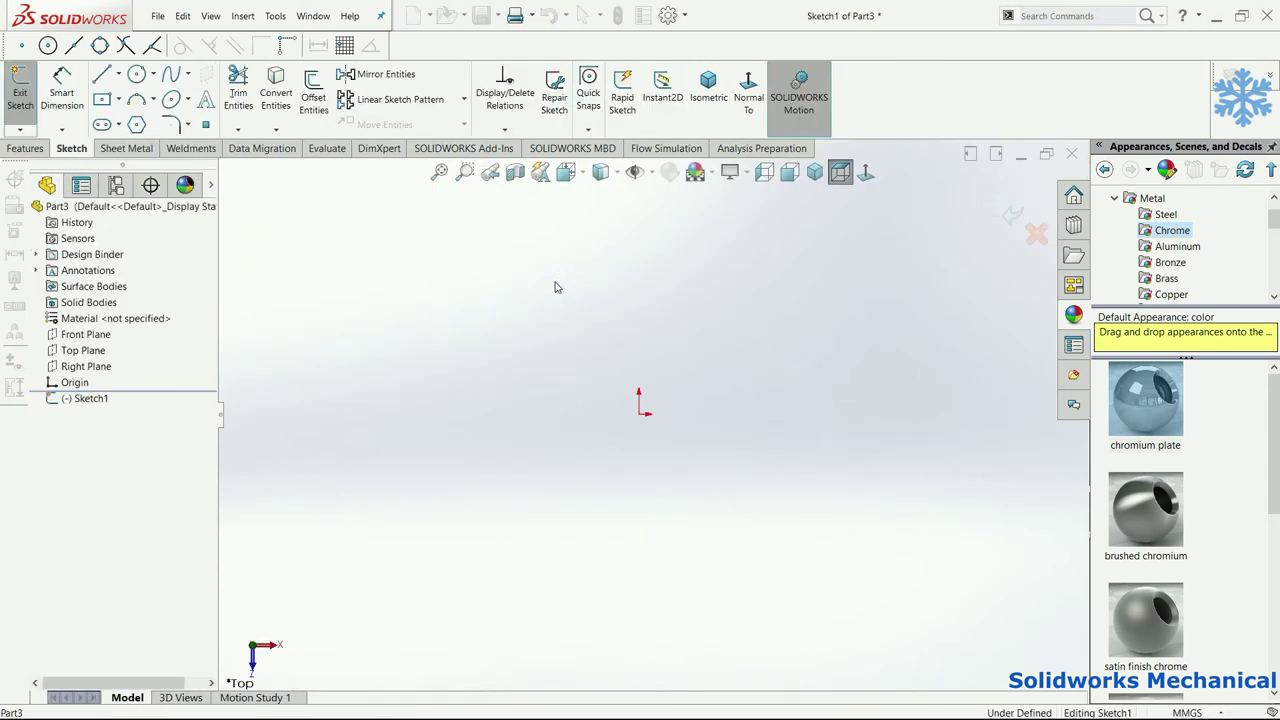
left_click(20, 95)
left_click(27, 100)
left_click(810, 88)
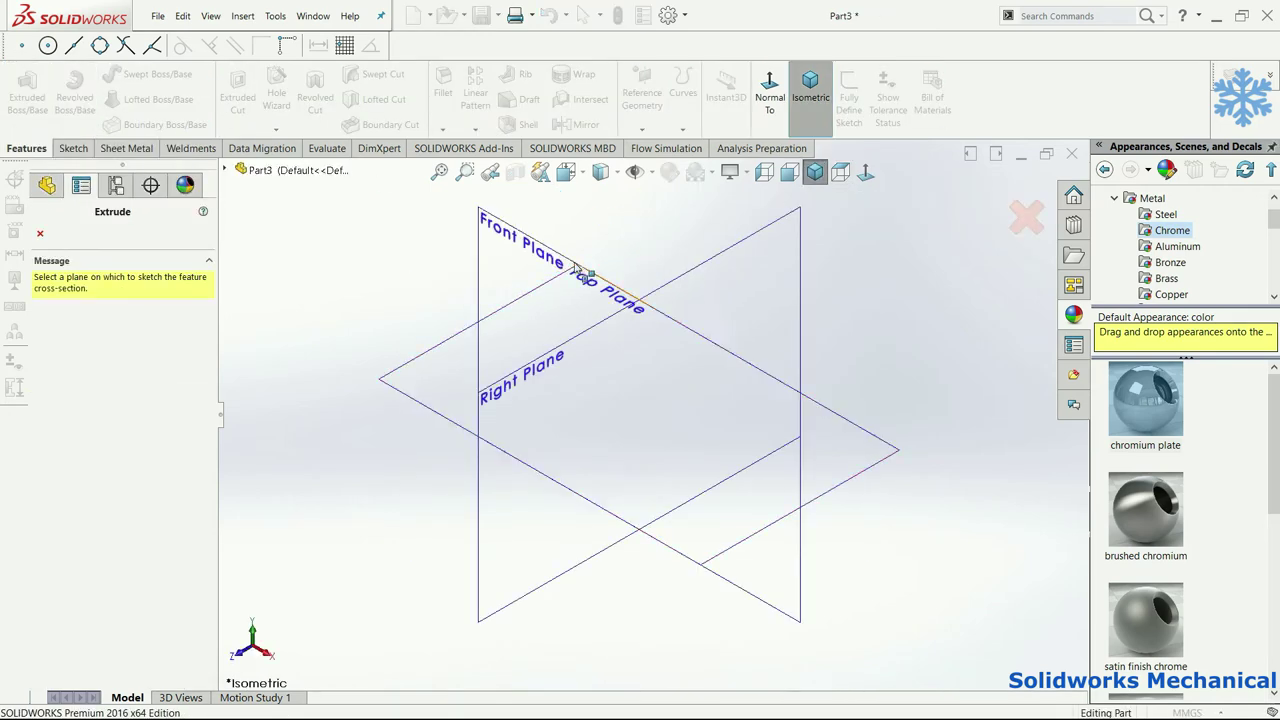
left_click(478, 320)
Step: Draw the left edge up from the origin and a top edge extending to the right
left_click(101, 73)
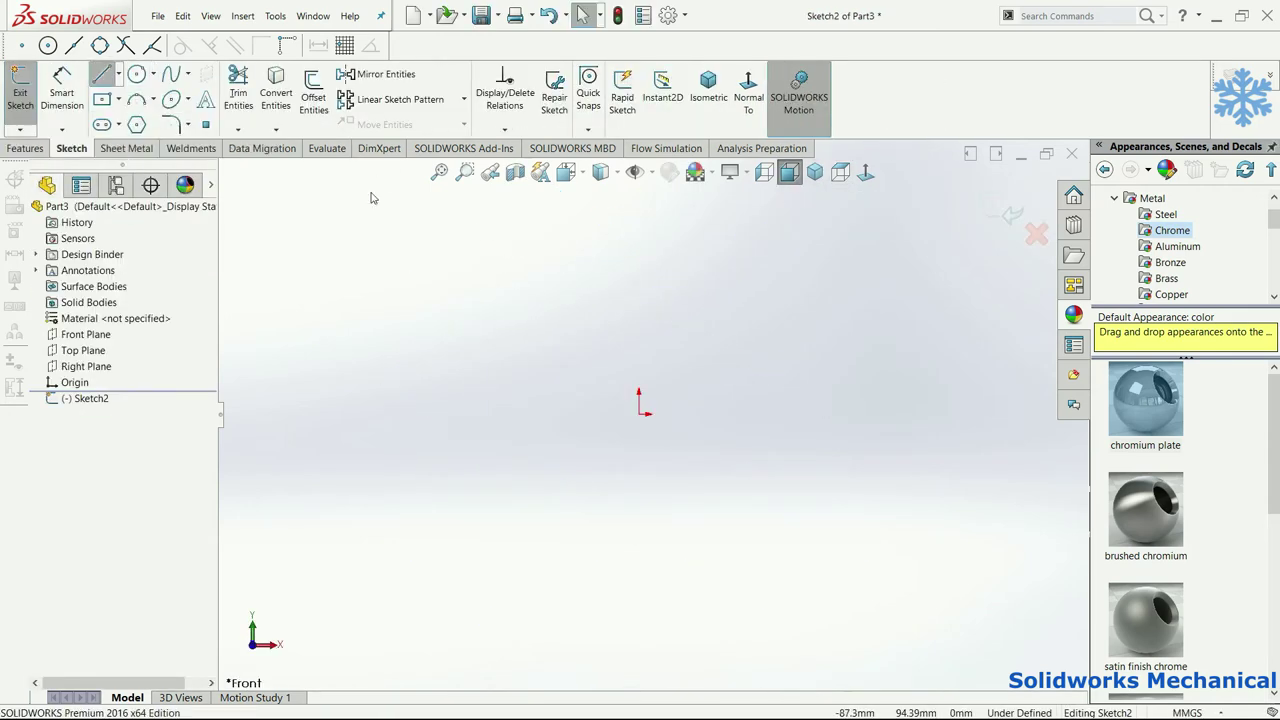
left_click(640, 410)
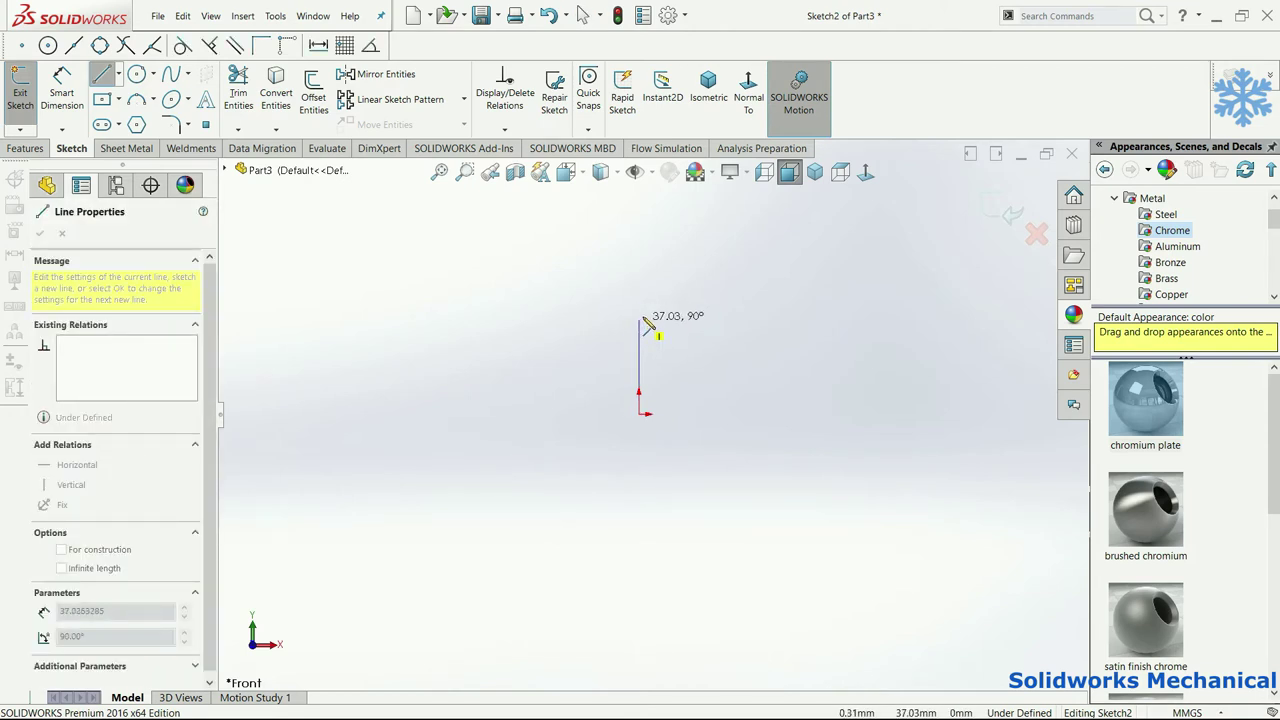
left_click(641, 316)
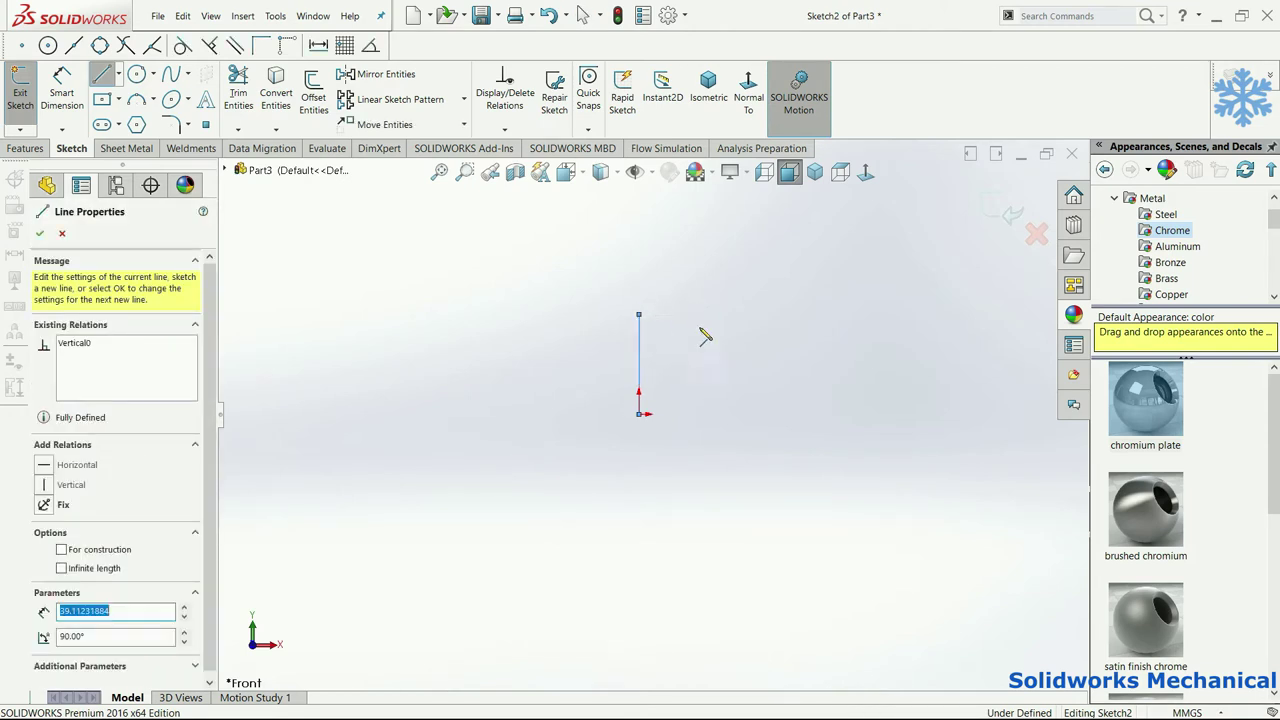
left_click(904, 321)
key("ctrl+2")
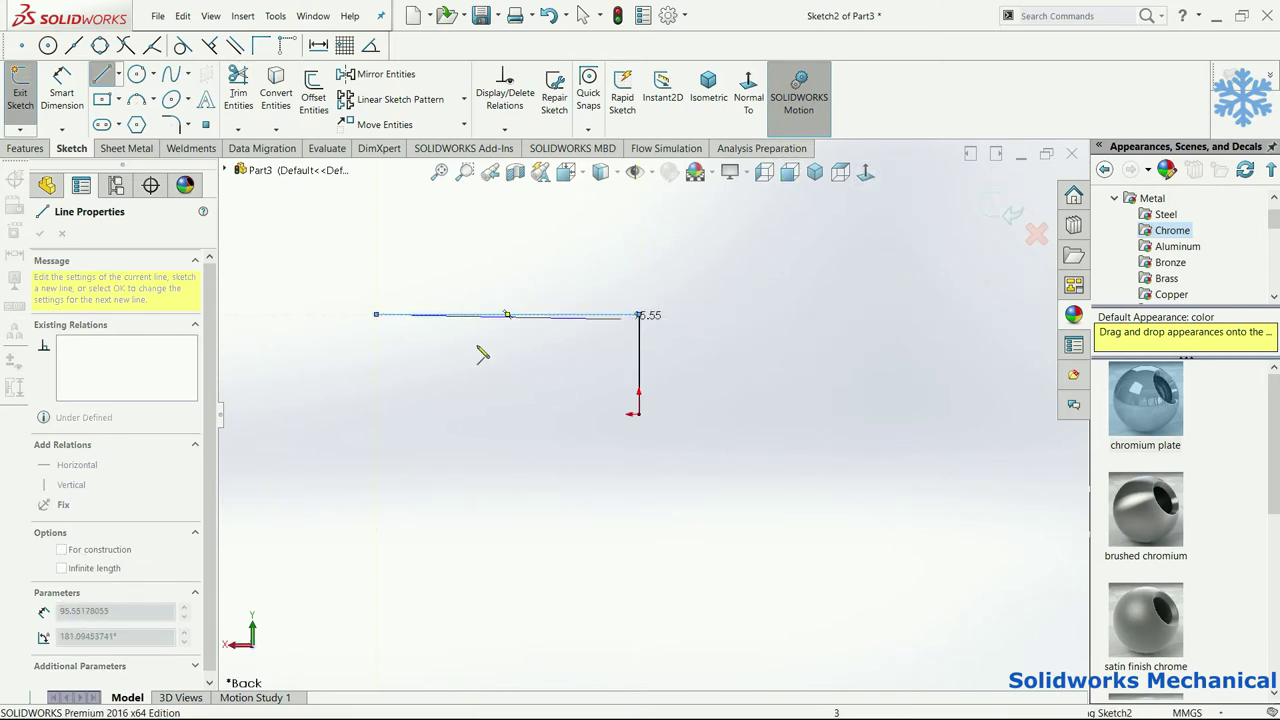
key("Escape")
key("Escape")
left_click(378, 315)
left_click_drag(377, 314, 757, 313)
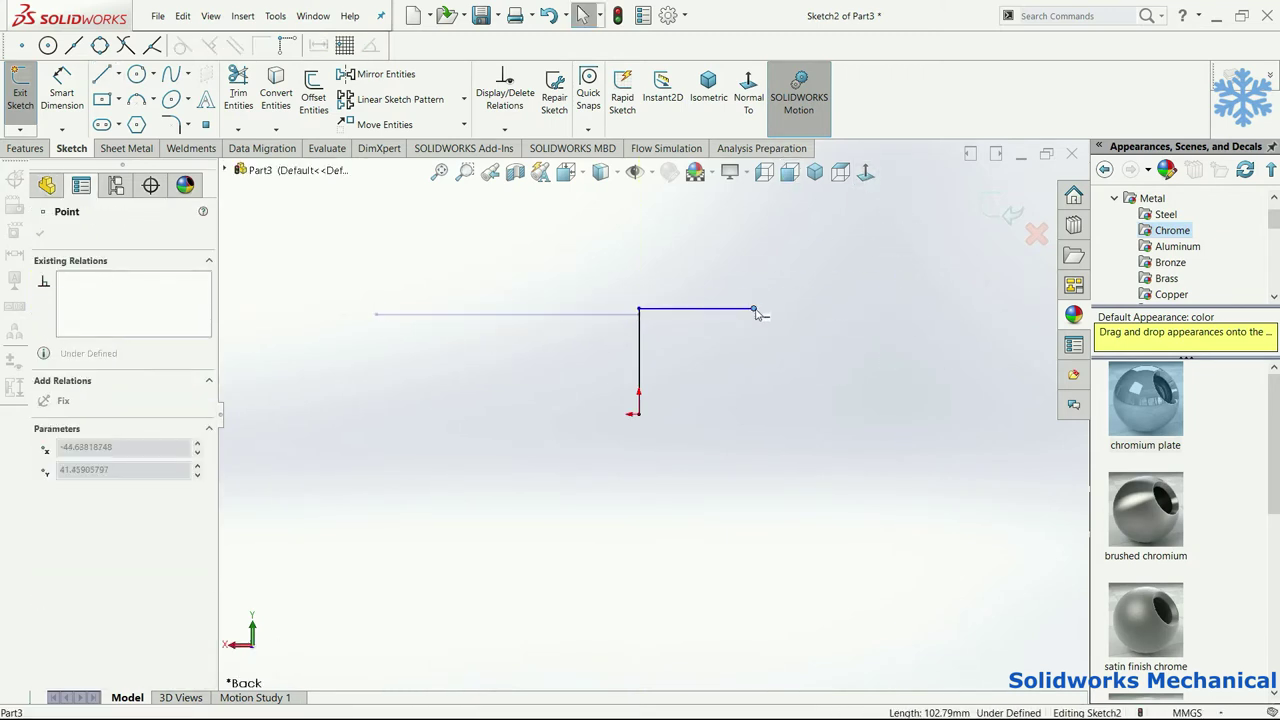
left_click_drag(845, 330, 904, 324)
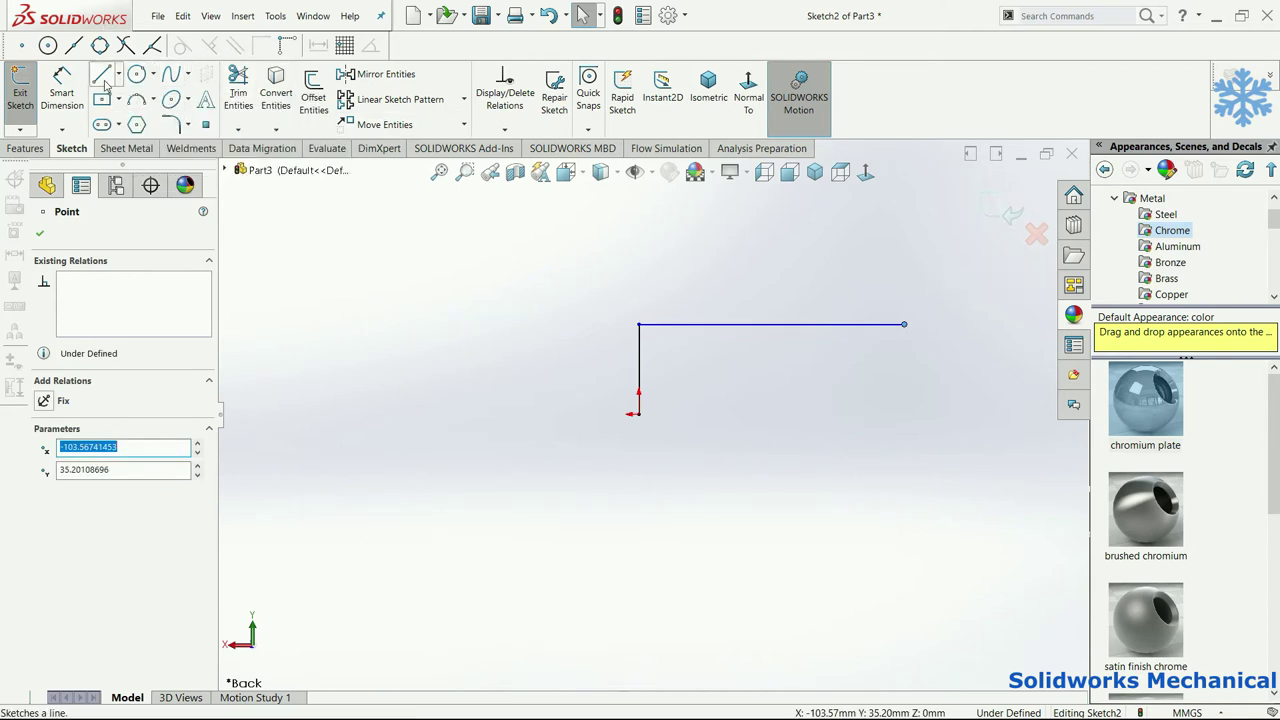
Step: Draw the right edge and slanted dovetail notch to close the profile, starting a height dimension
left_click(101, 74)
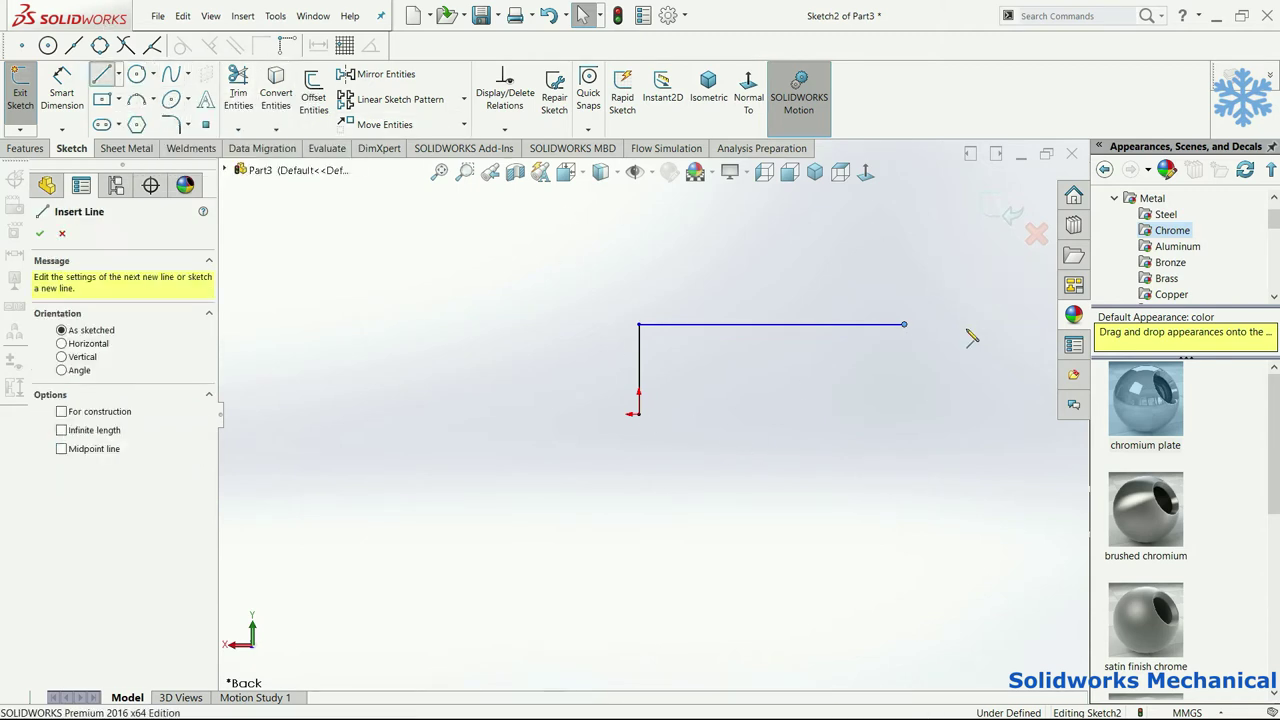
left_click(905, 326)
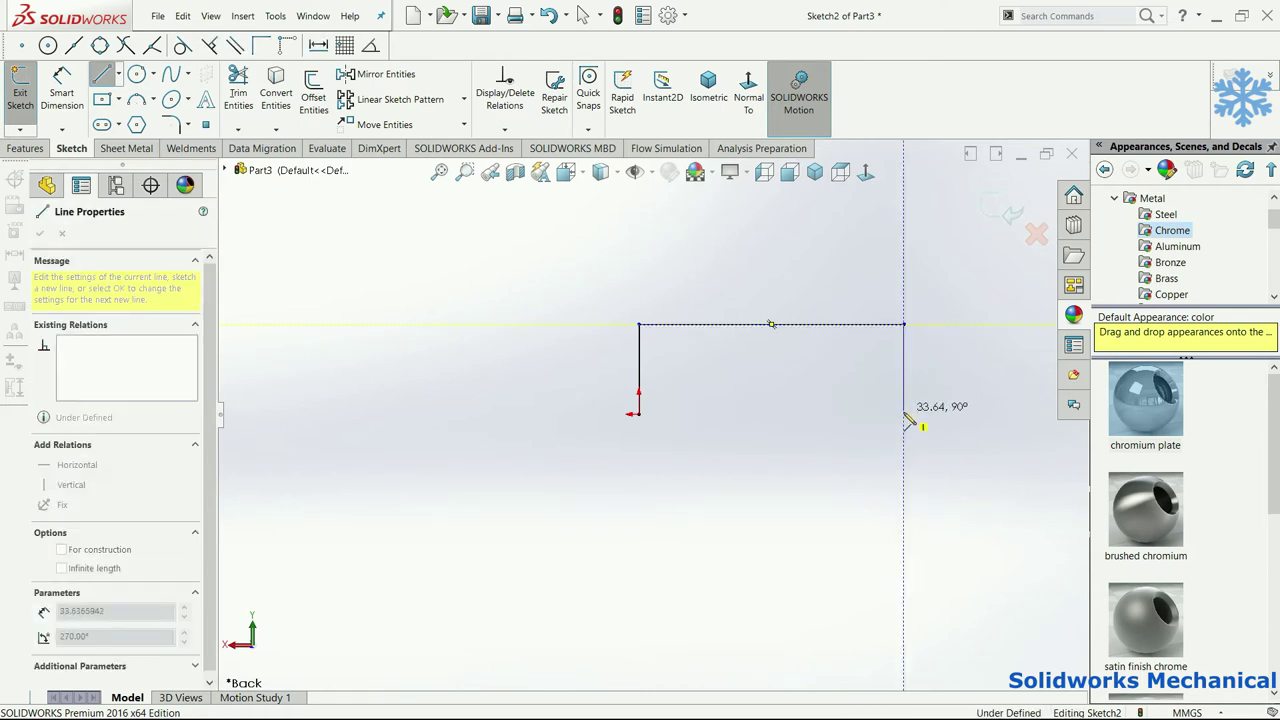
left_click(905, 415)
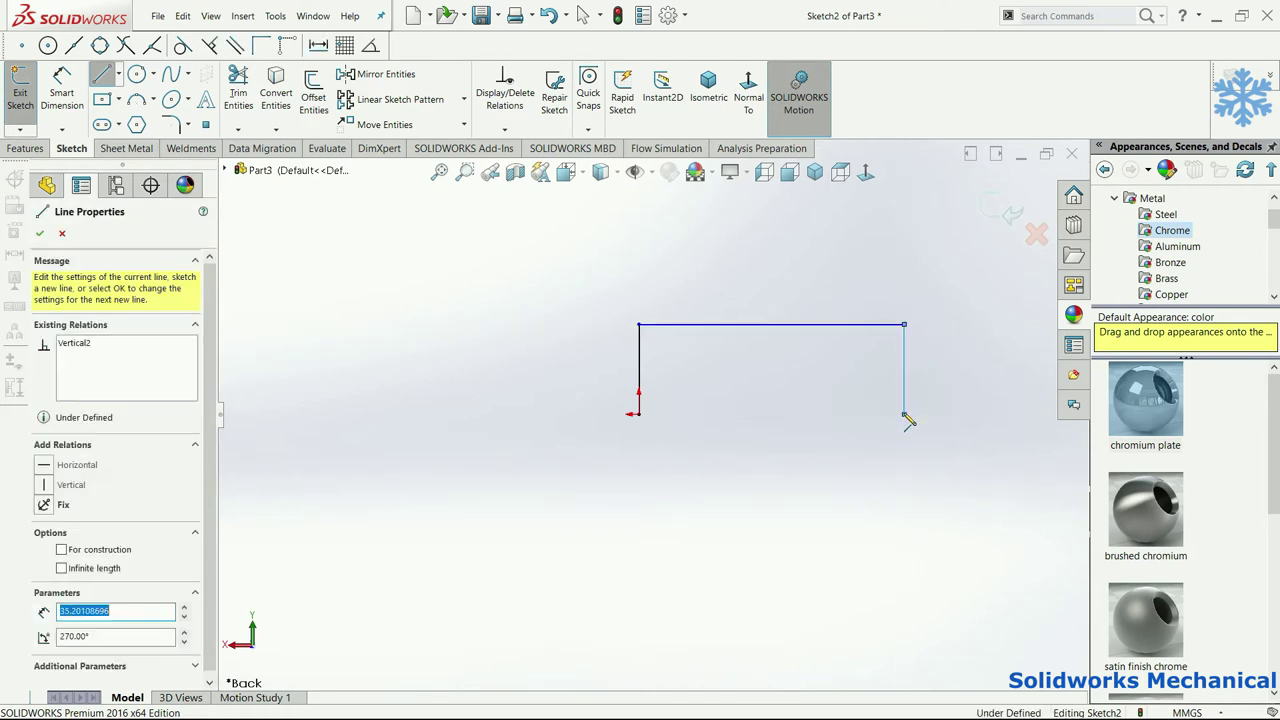
left_click(817, 414)
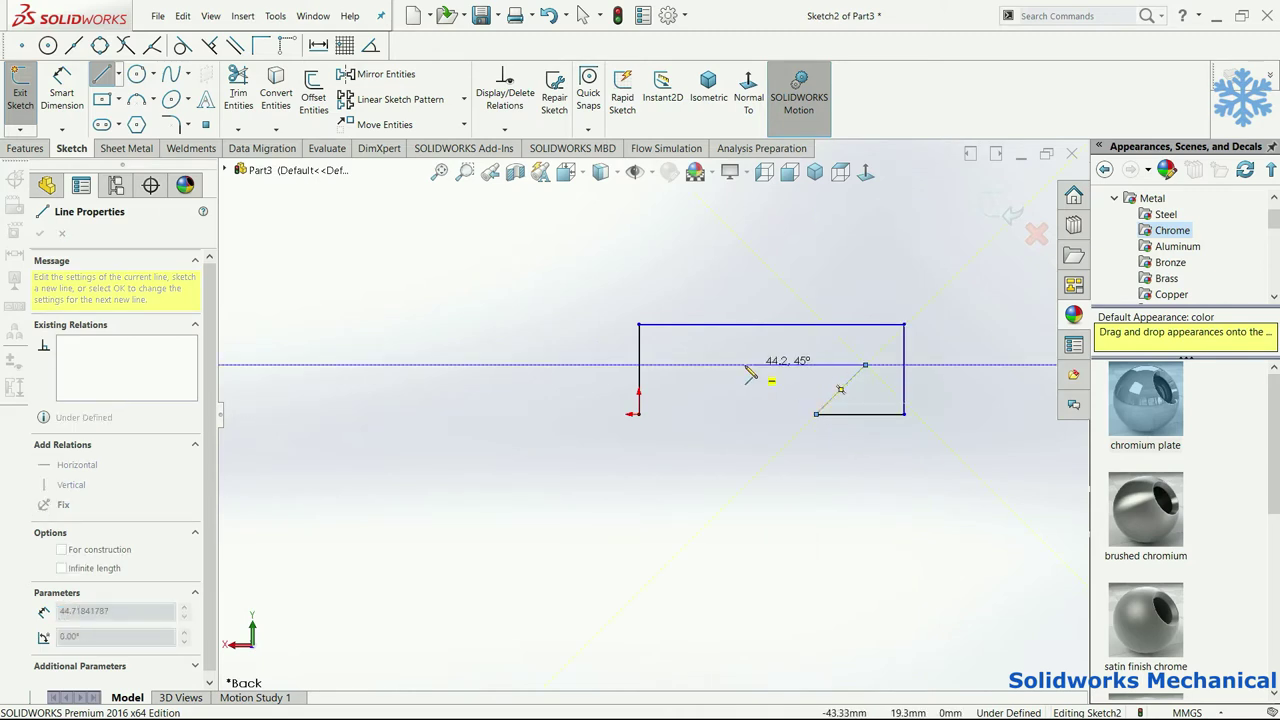
left_click(712, 365)
left_click(731, 414)
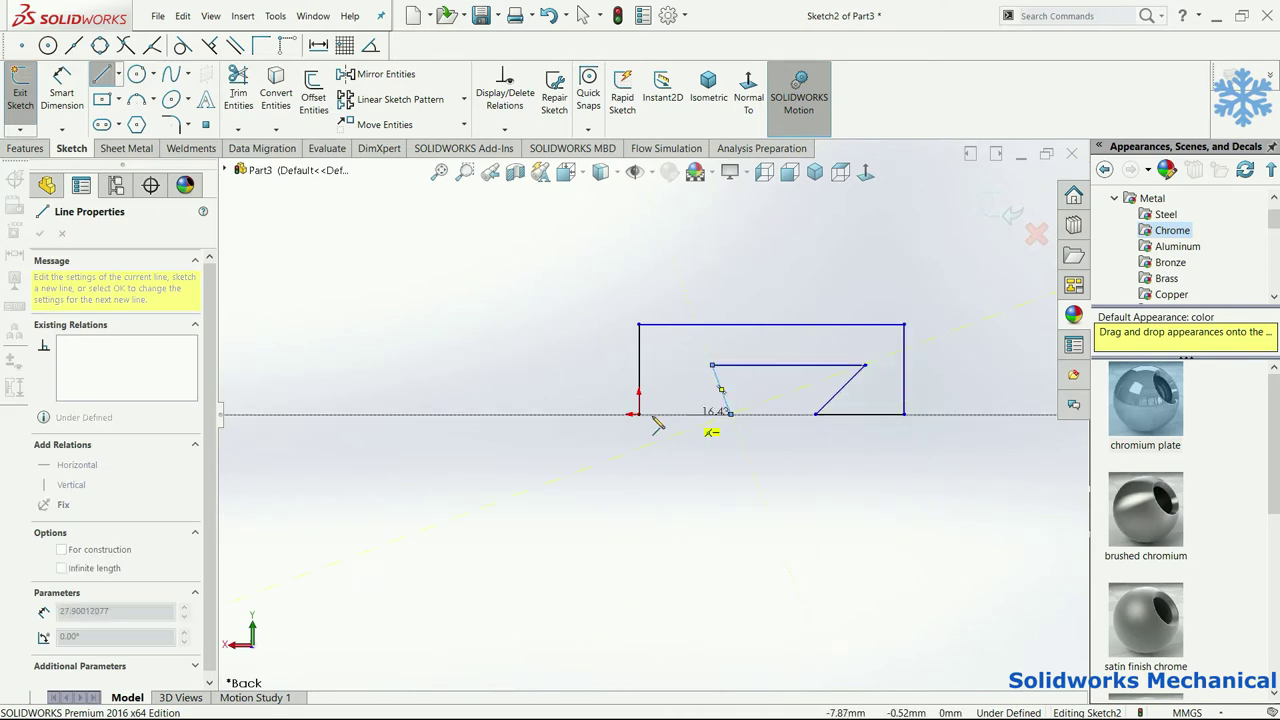
left_click(640, 414)
right_click_drag(774, 514, 714, 423)
left_click(714, 414)
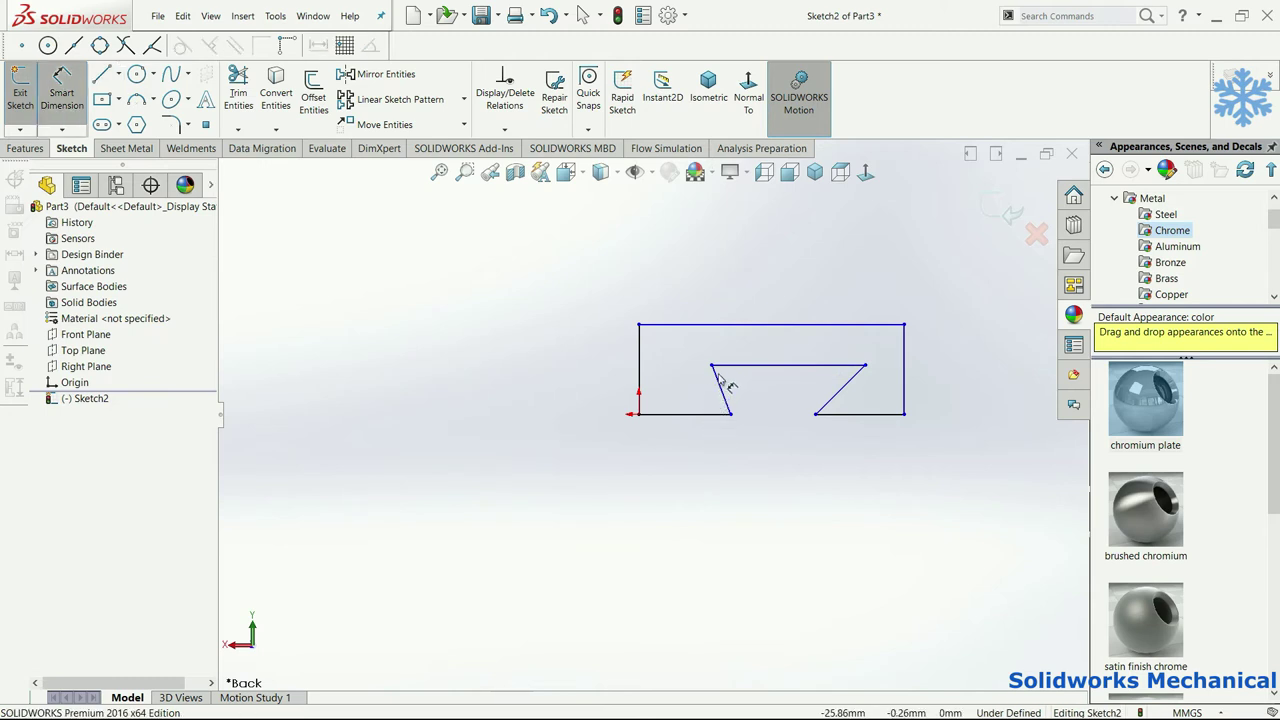
left_click(712, 366)
Step: Dimension the notch height and the notch-to-top height at 30 mm each
left_click(605, 388)
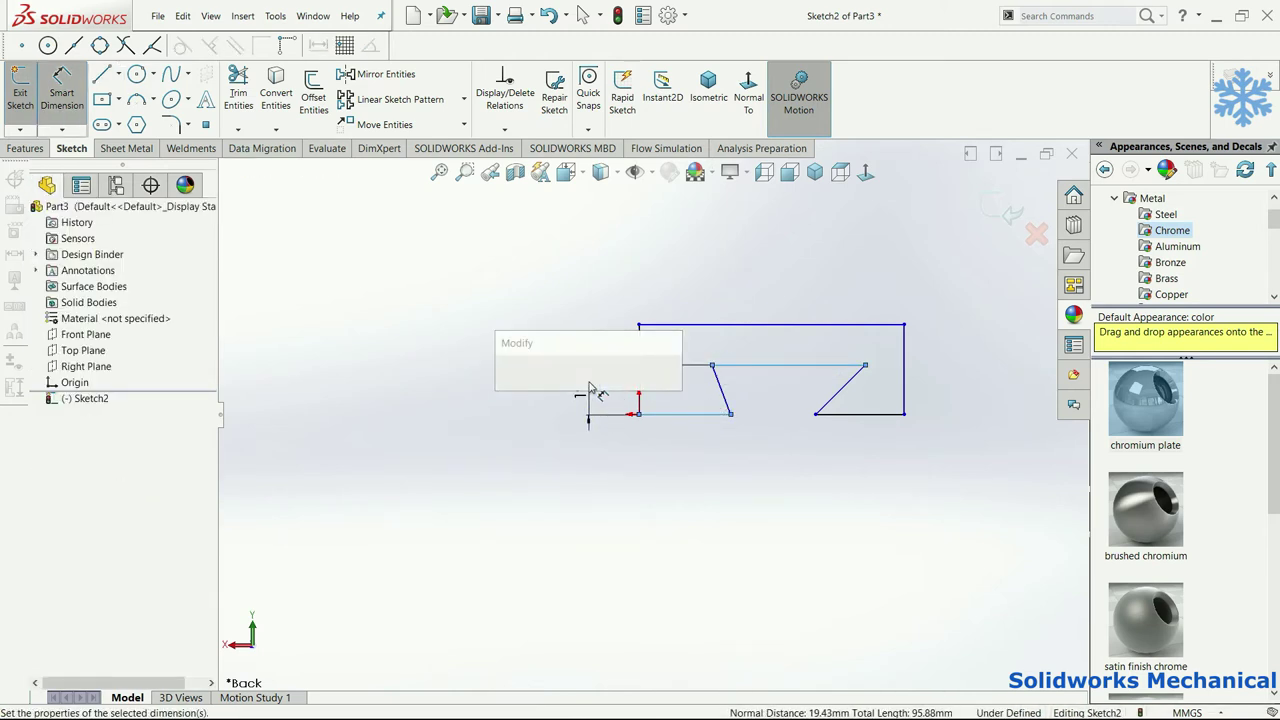
type("30")
key("Return")
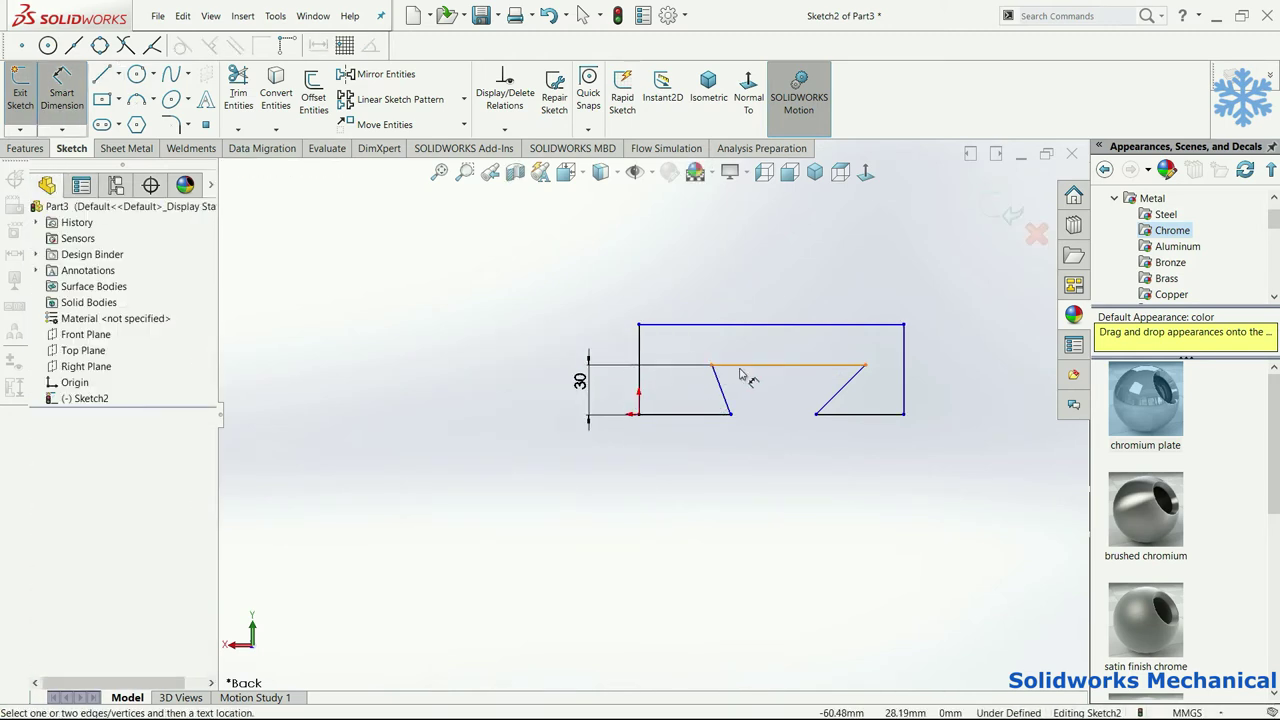
left_click(757, 324)
left_click(757, 364)
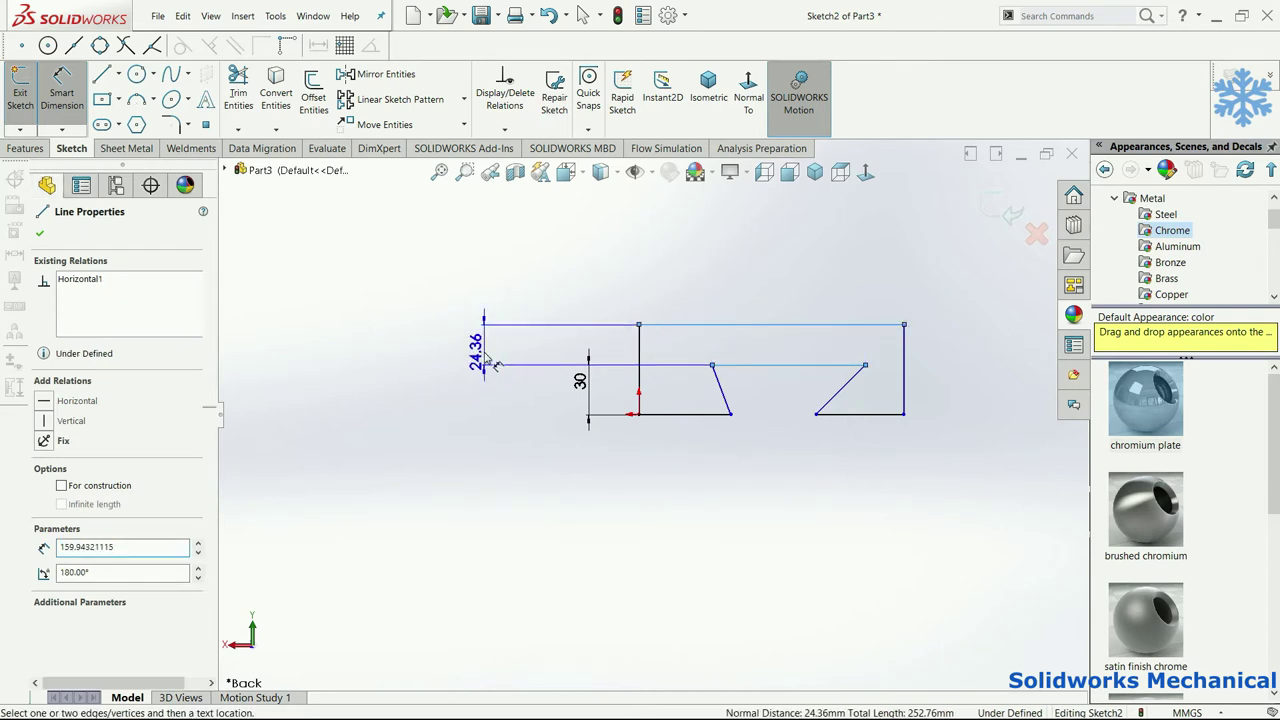
left_click(484, 360)
type("30")
key("Return")
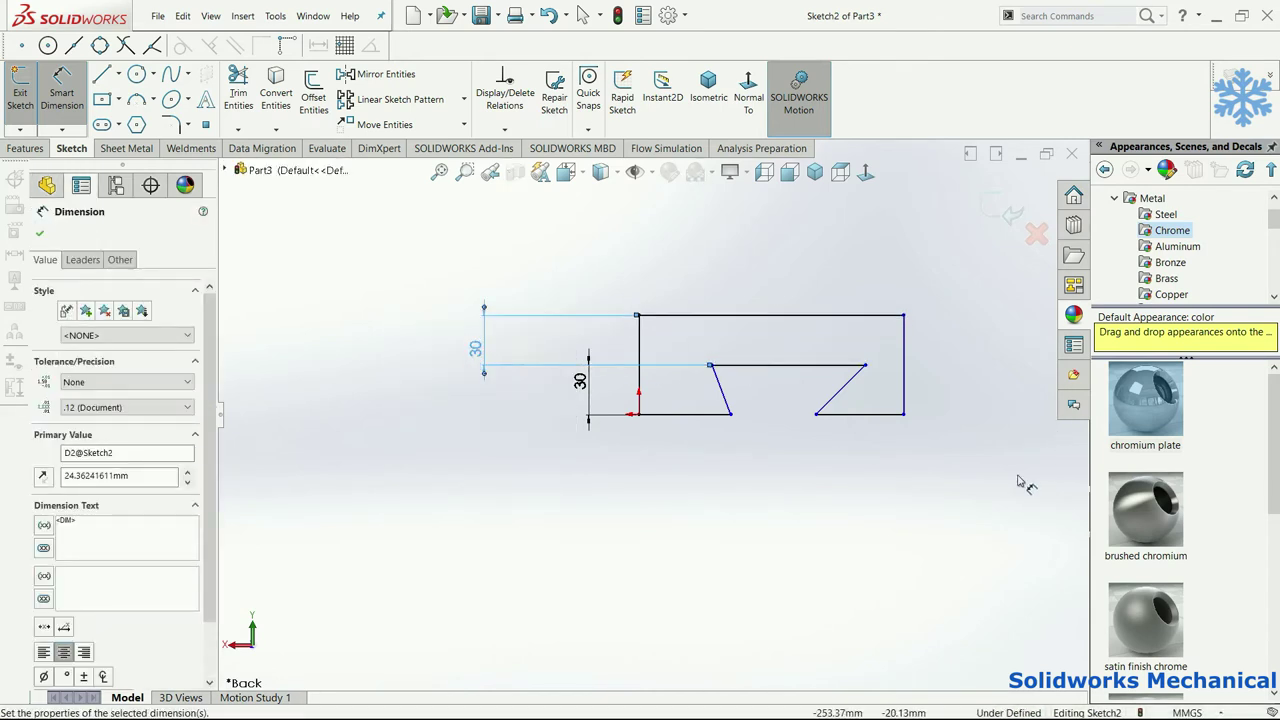
Step: Set the overall top width to 200 mm and the notch top width to 60 mm
left_click(786, 315)
left_click(785, 284)
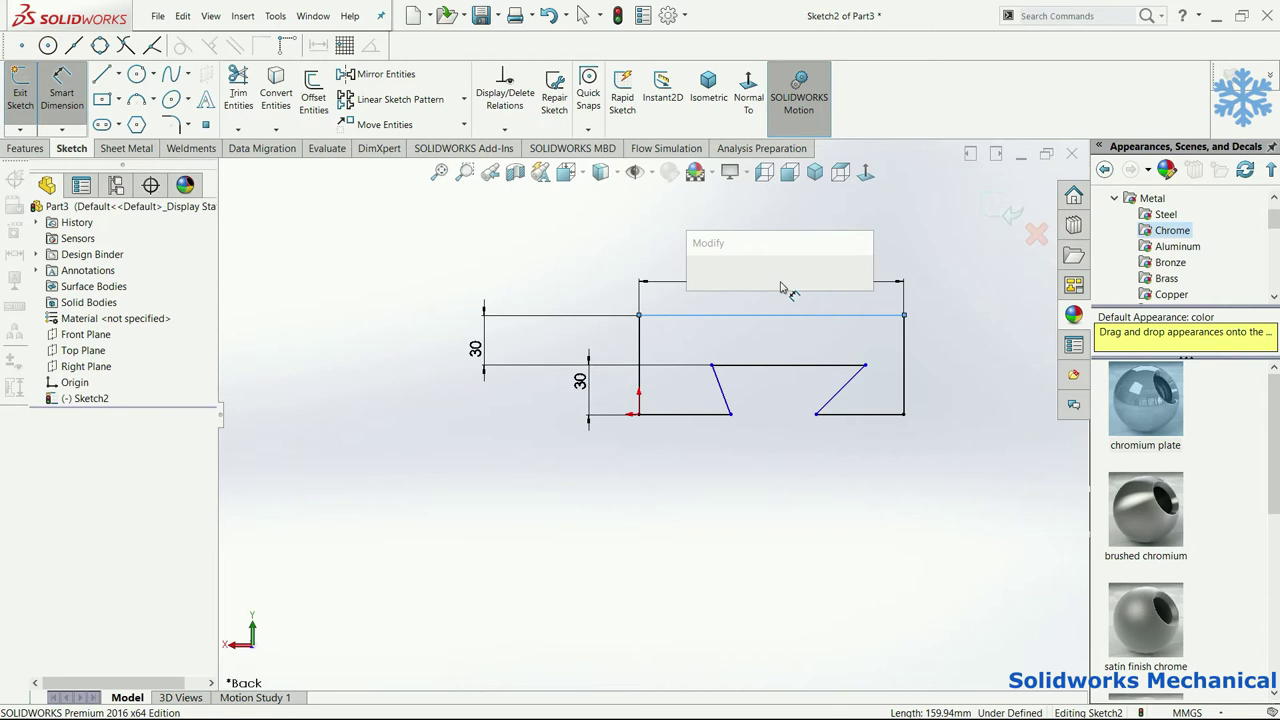
type("200")
key("Return")
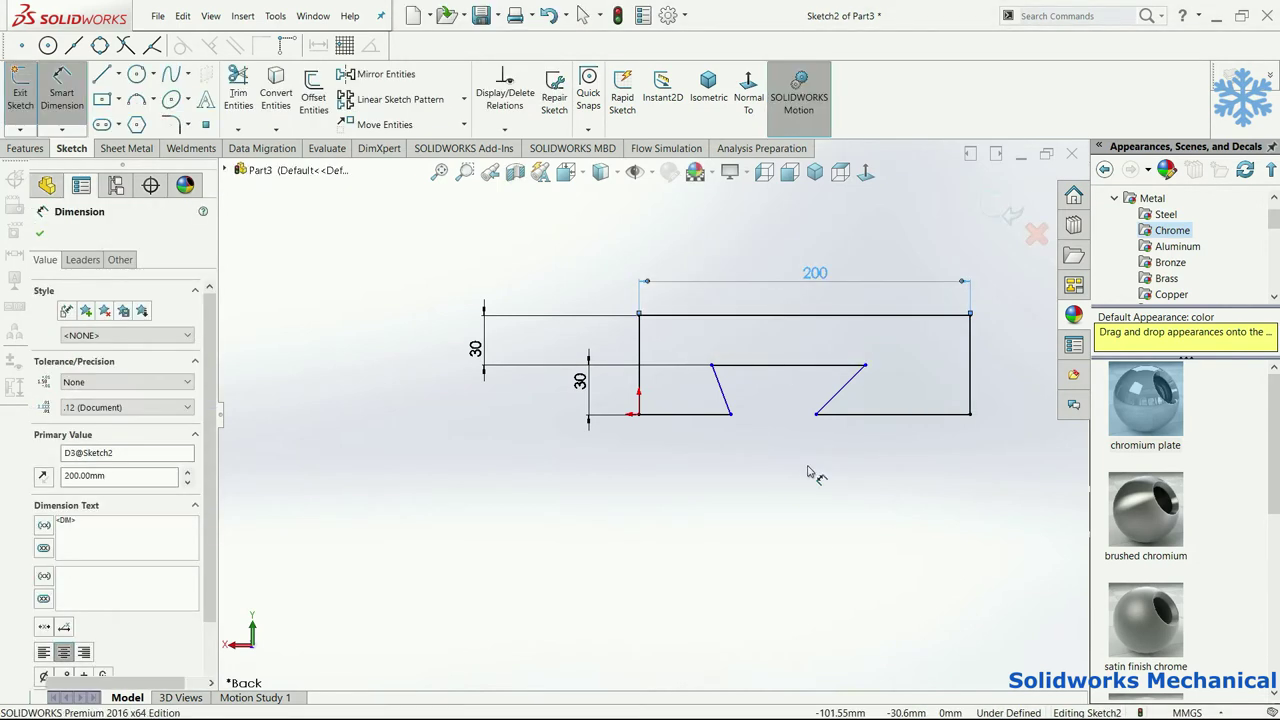
left_click(788, 366)
key("Escape")
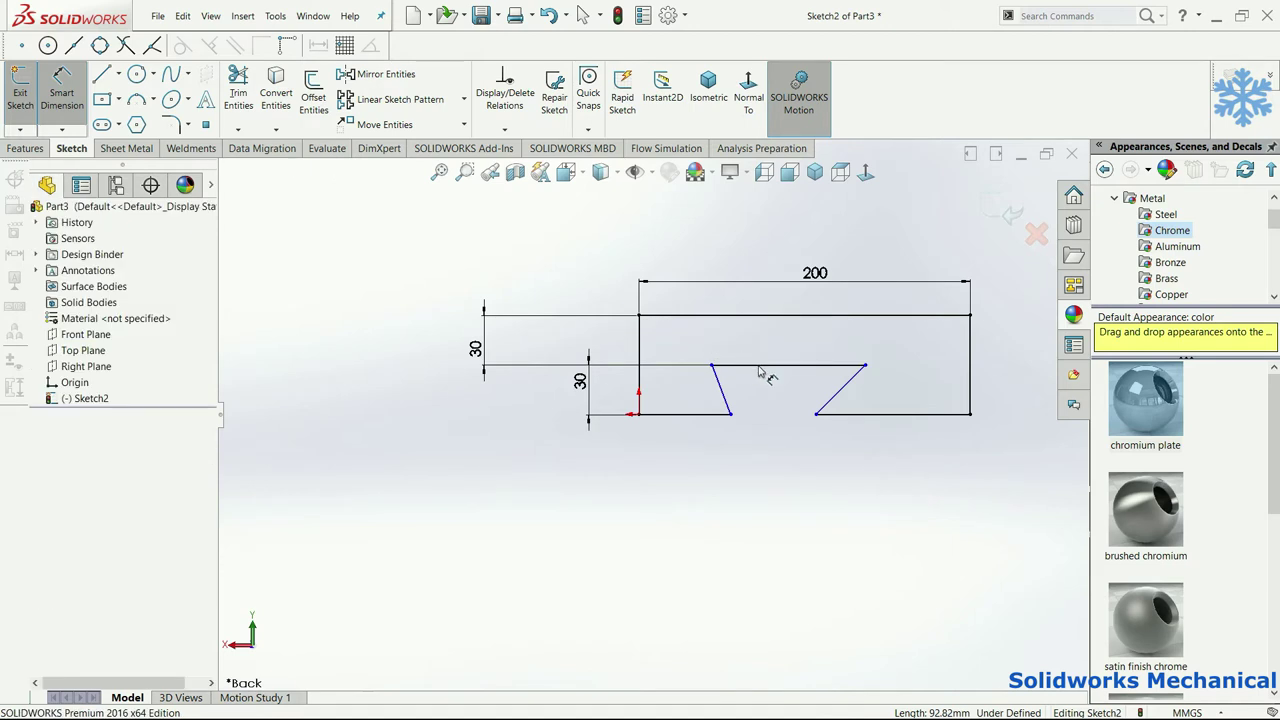
left_click(759, 366)
left_click(769, 346)
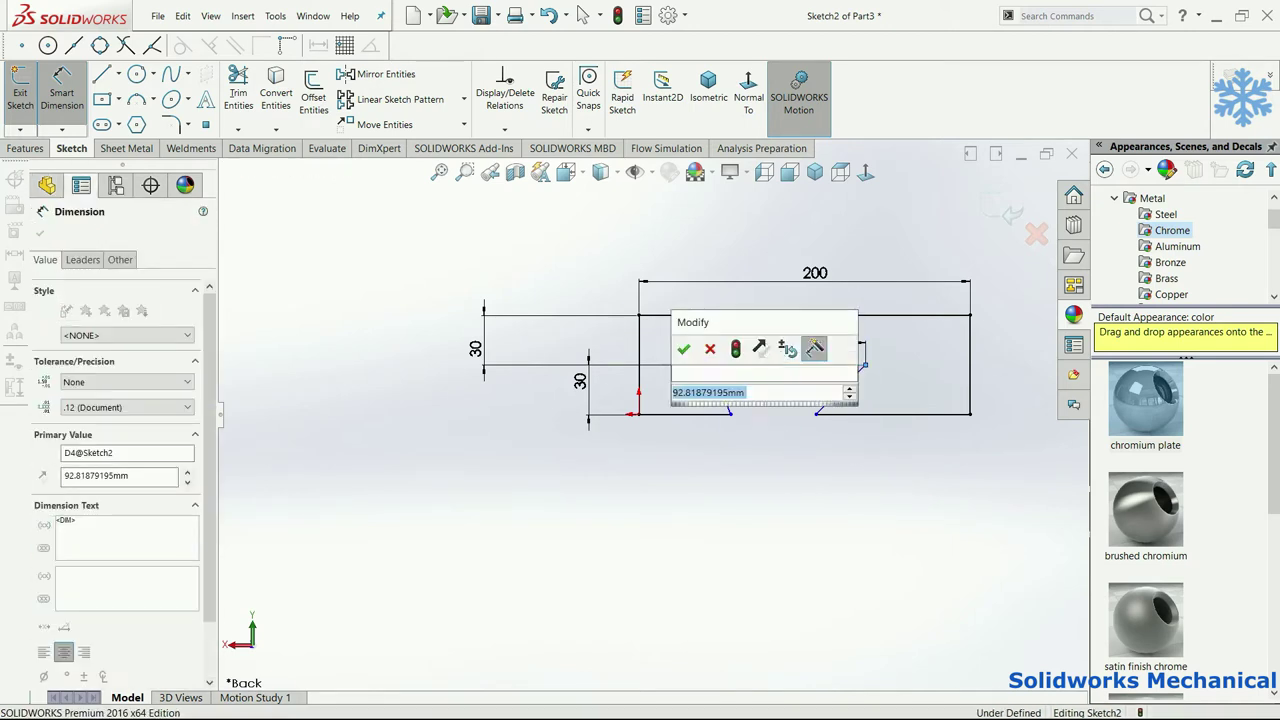
type("60")
key("Return")
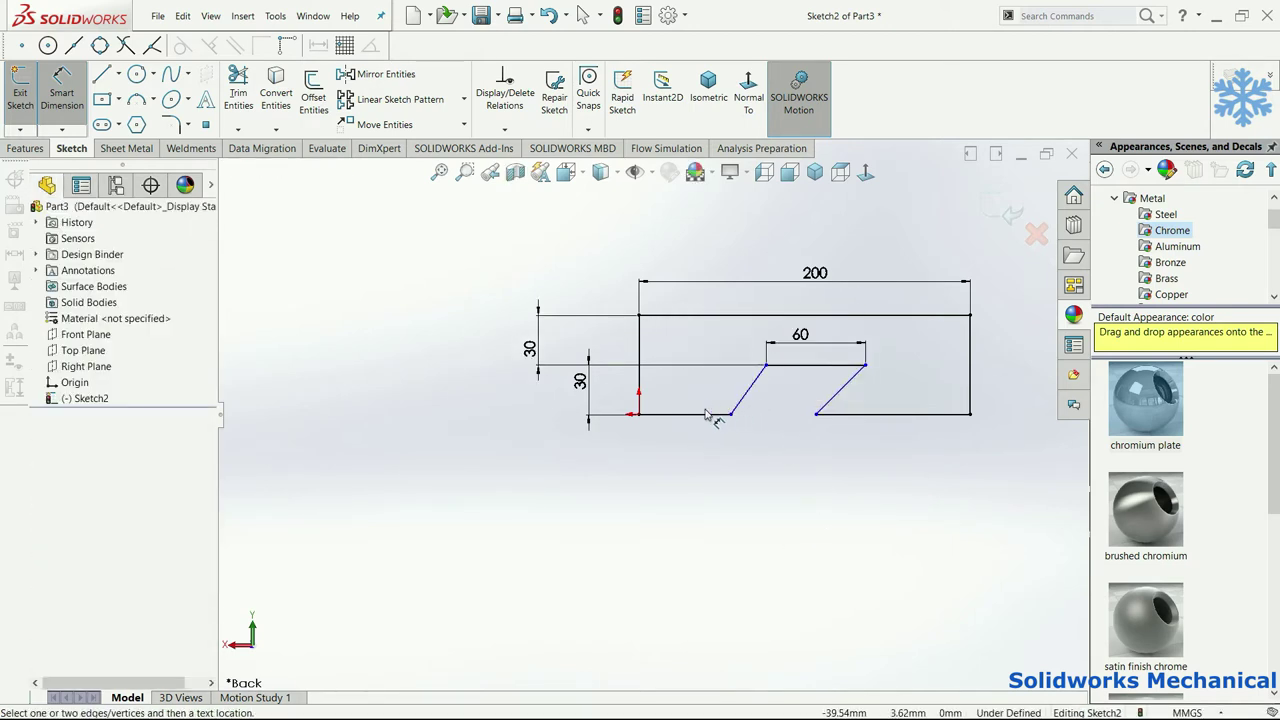
Step: Set both slanted dovetail flanks to 60° against the bottom edge
left_click(708, 414)
left_click(747, 390)
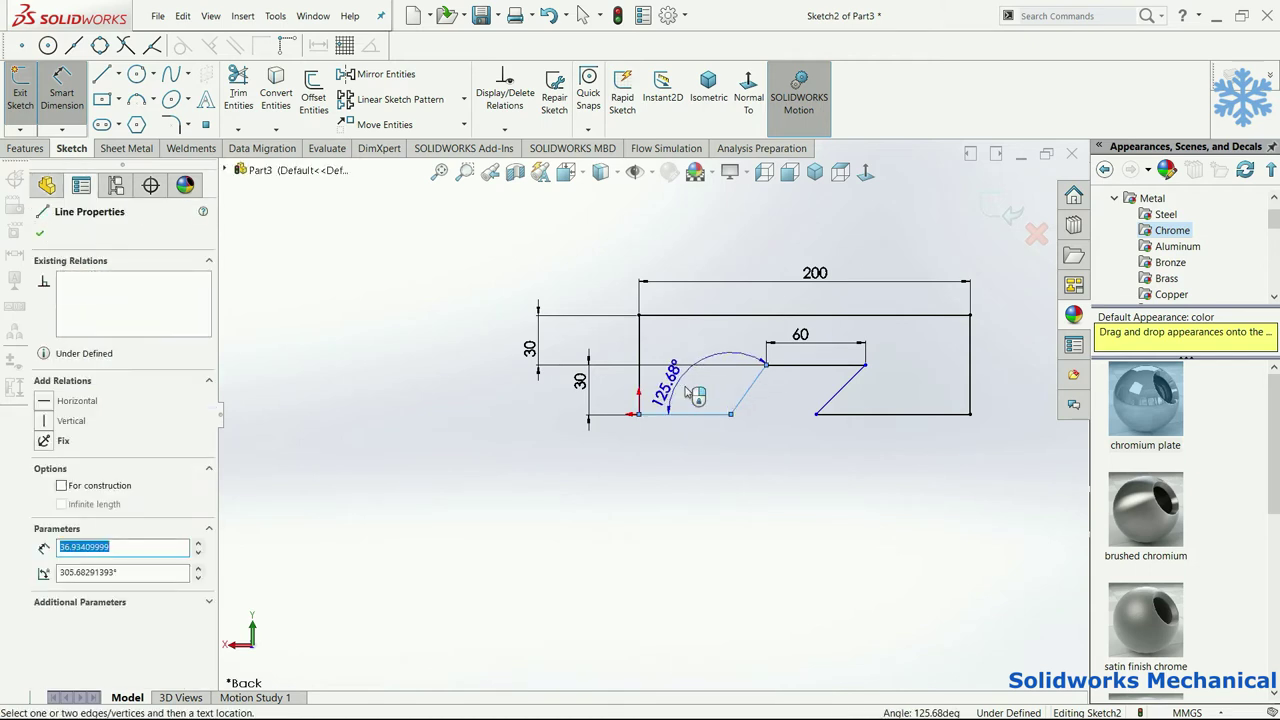
left_click(688, 394)
key("Return")
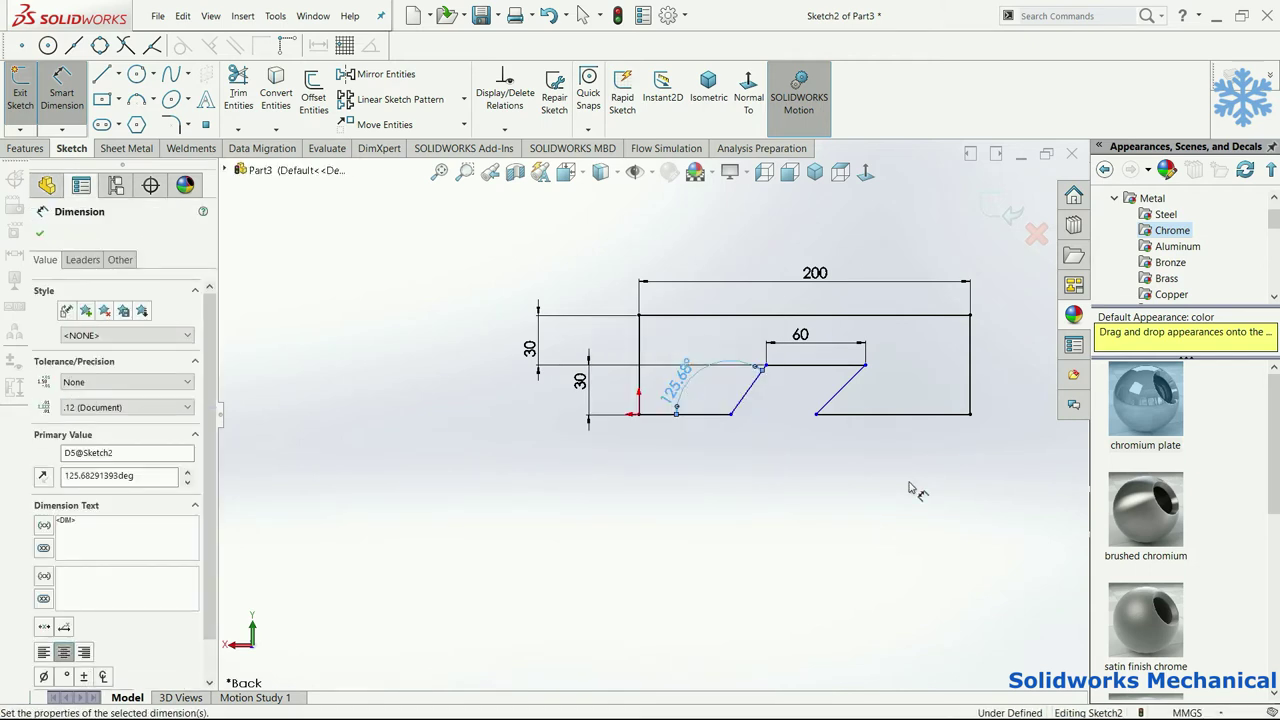
left_click(845, 388)
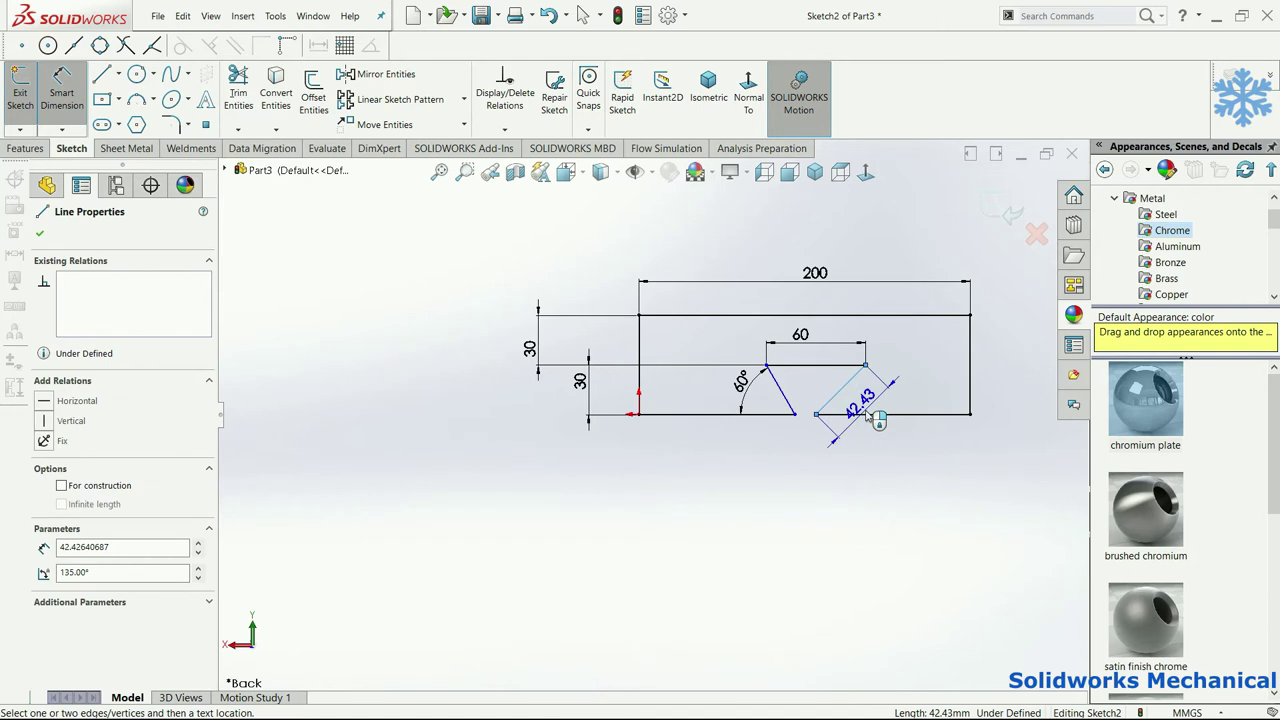
left_click(872, 415)
left_click(906, 393)
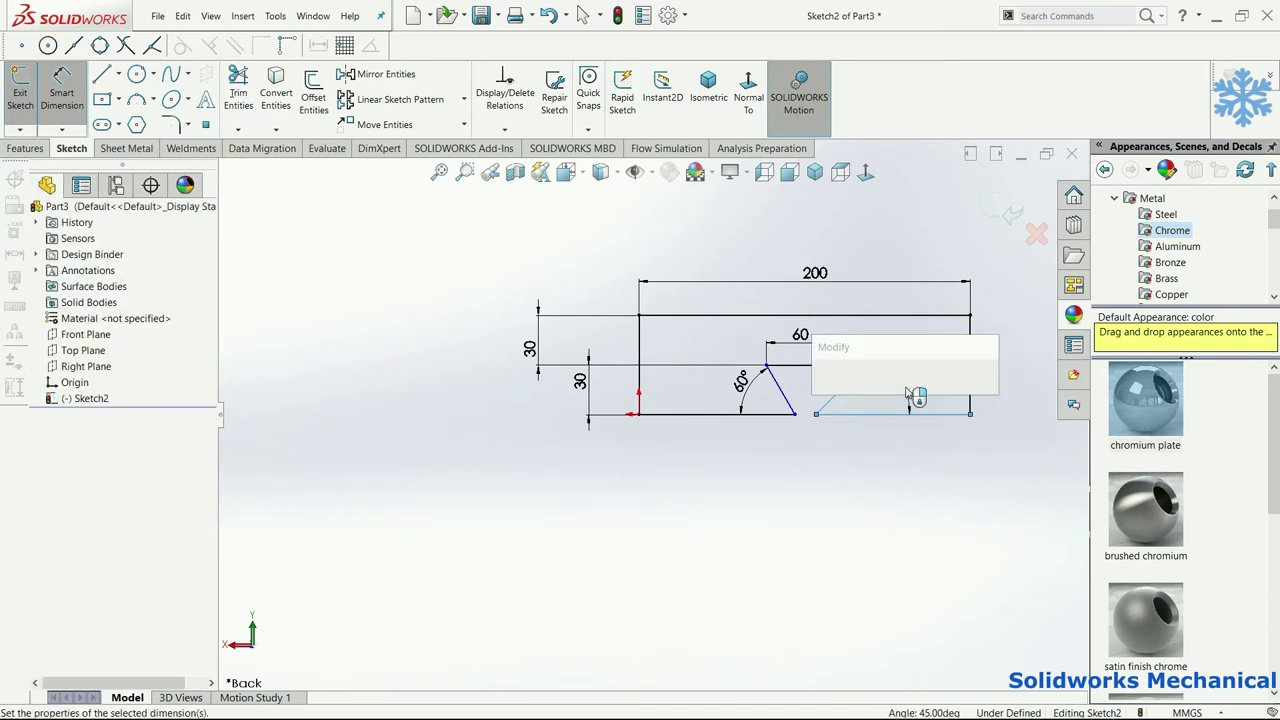
type("60")
key("Return")
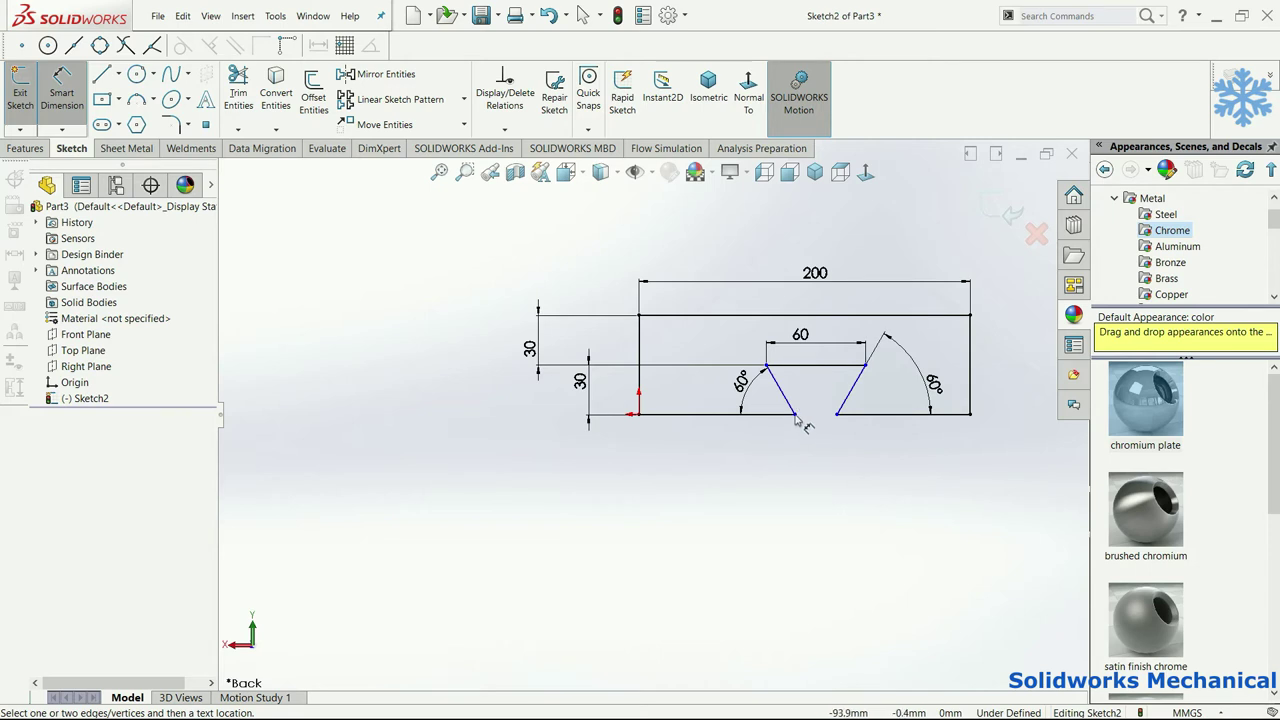
Step: Locate the notch centre 100 mm from the left edge
left_click(817, 365)
key("Escape")
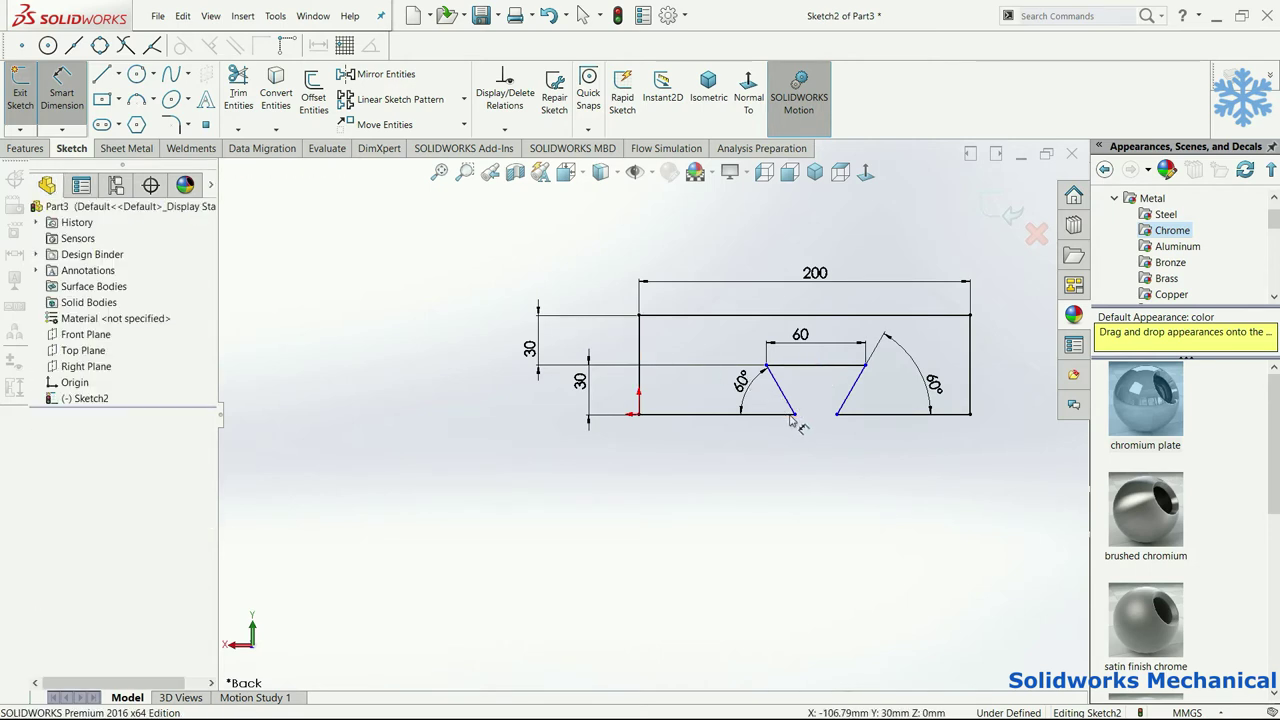
left_click(817, 366)
key("Escape")
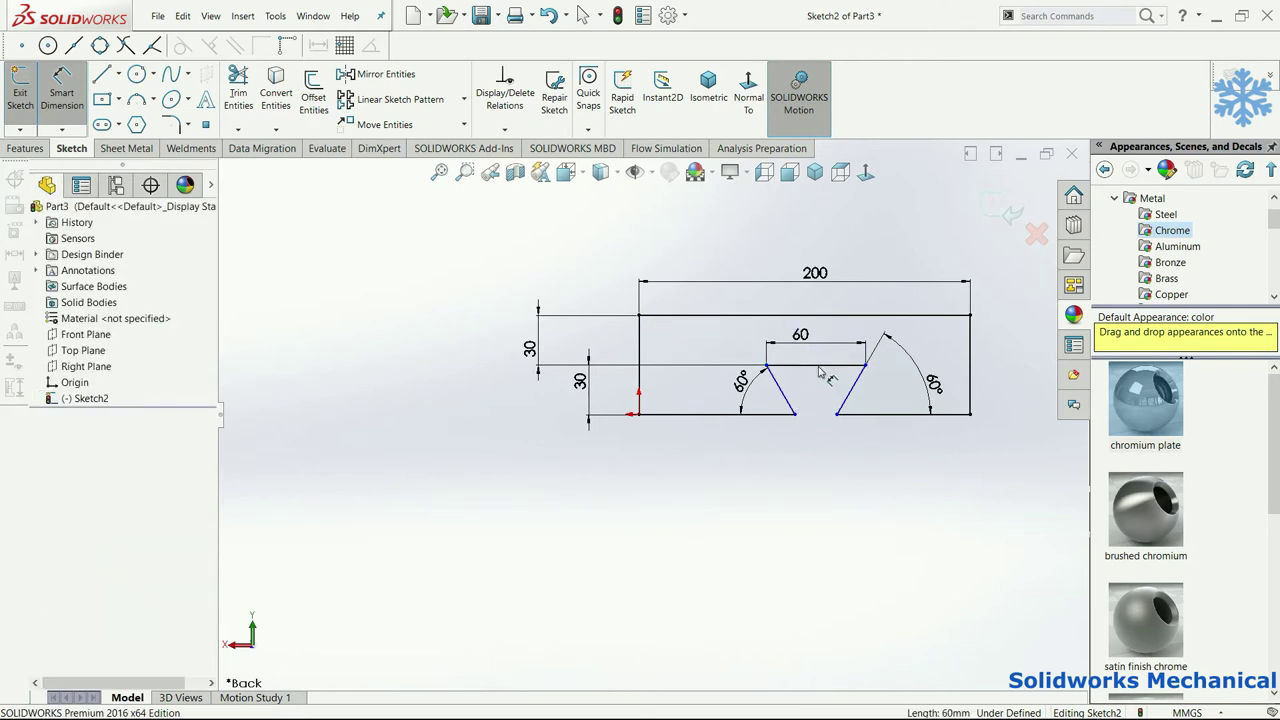
left_click(663, 318)
key("Escape")
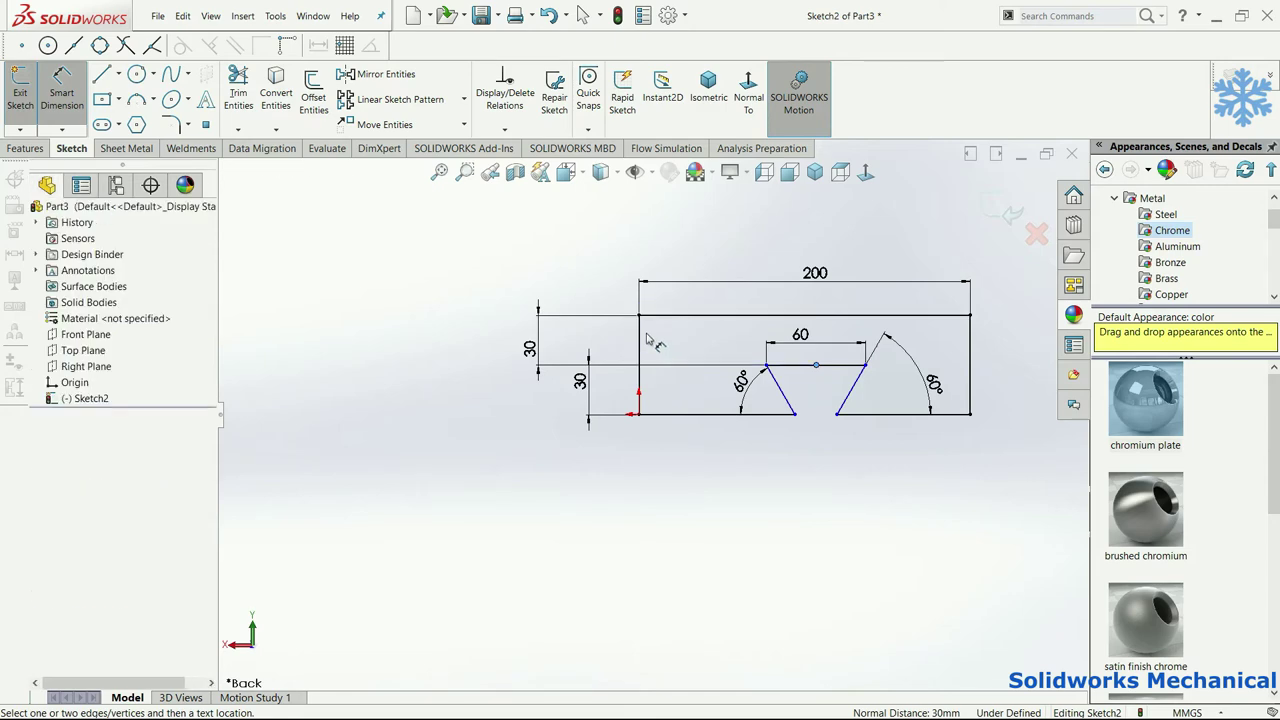
left_click(640, 350)
left_click(816, 366)
left_click(760, 458)
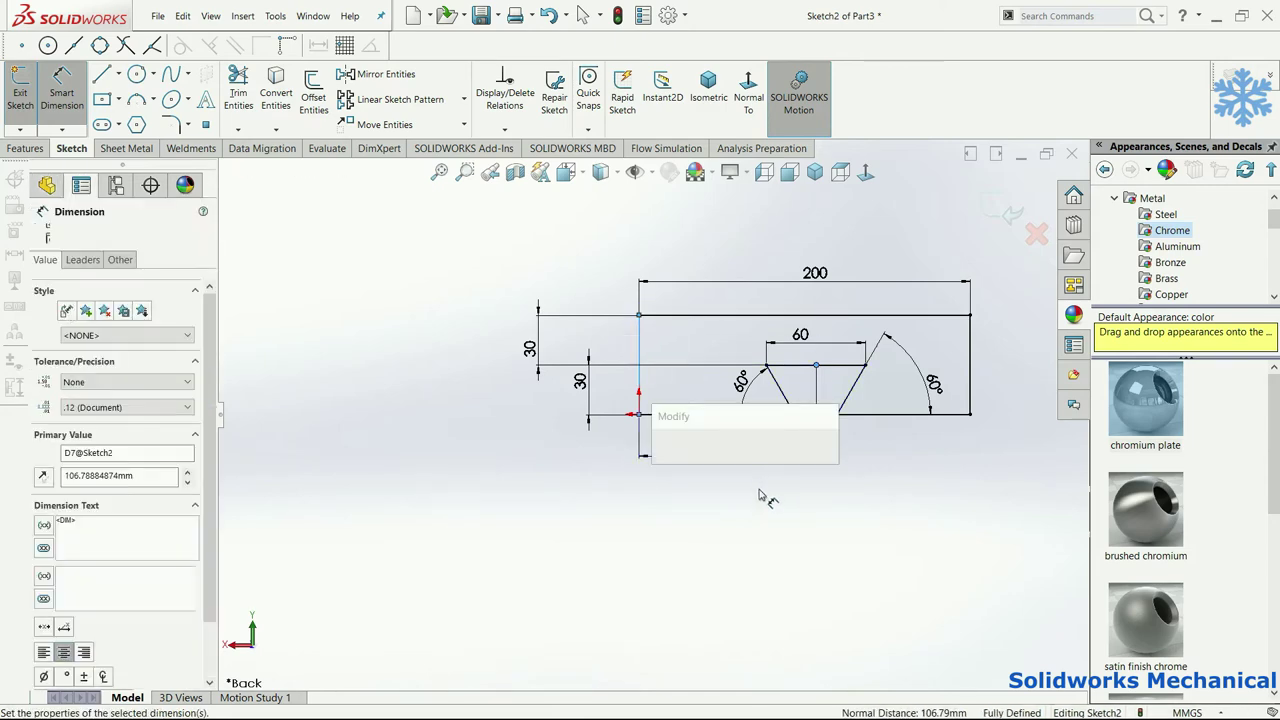
type("1")
key("Return")
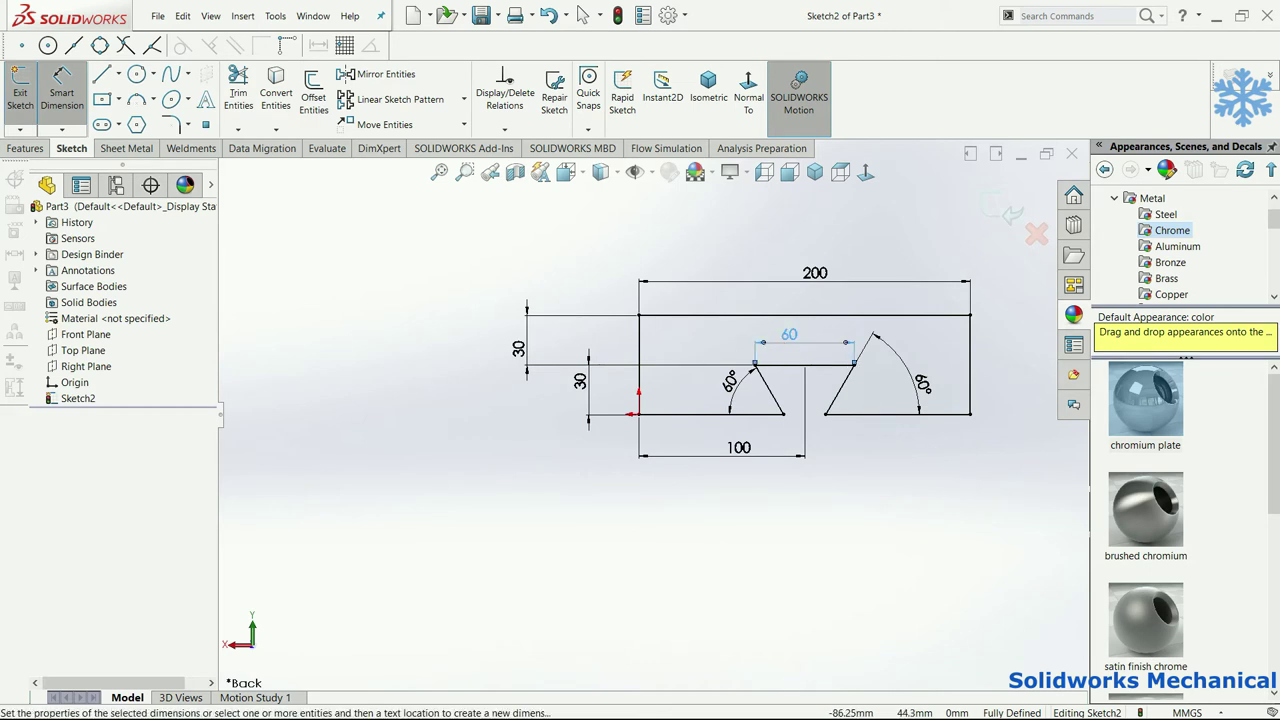
Step: Change the notch top width dimension from 60 to 120 mm
double_click(818, 338)
type("120")
key("Return")
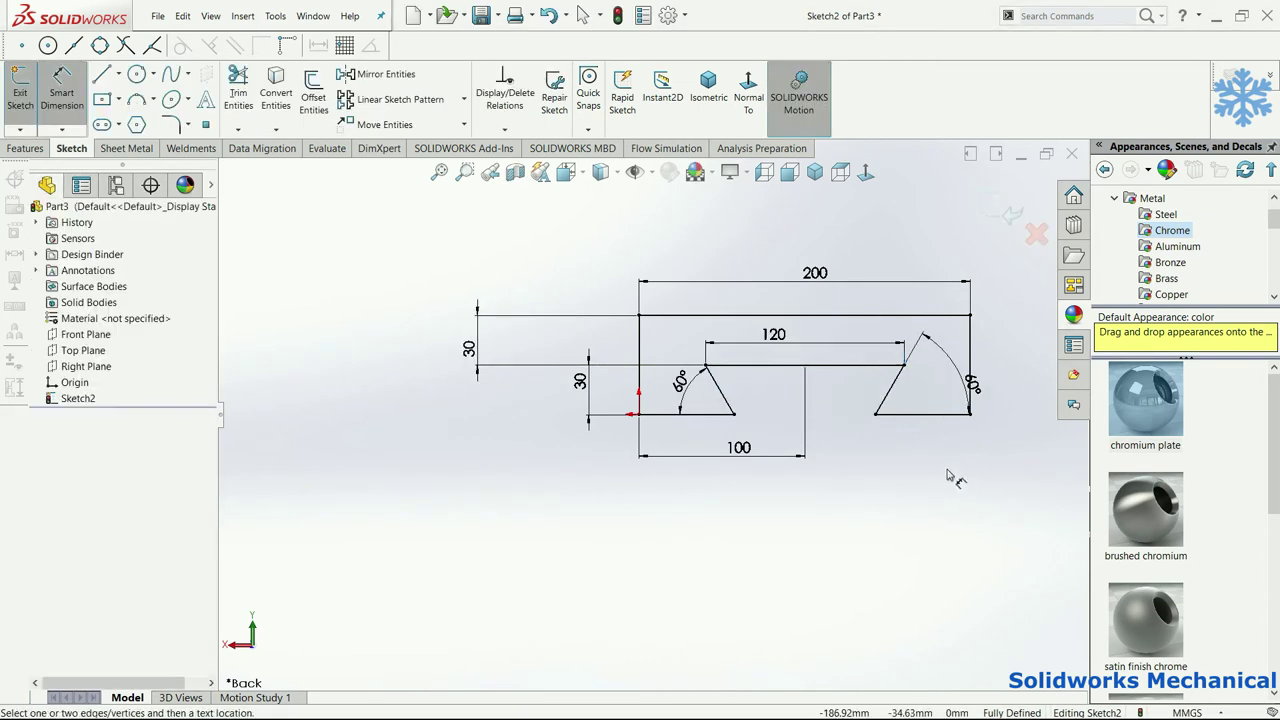
left_click(25, 148)
Step: Extrude the profile Mid Plane to 500 mm and view the dovetail channel from below
left_click(27, 92)
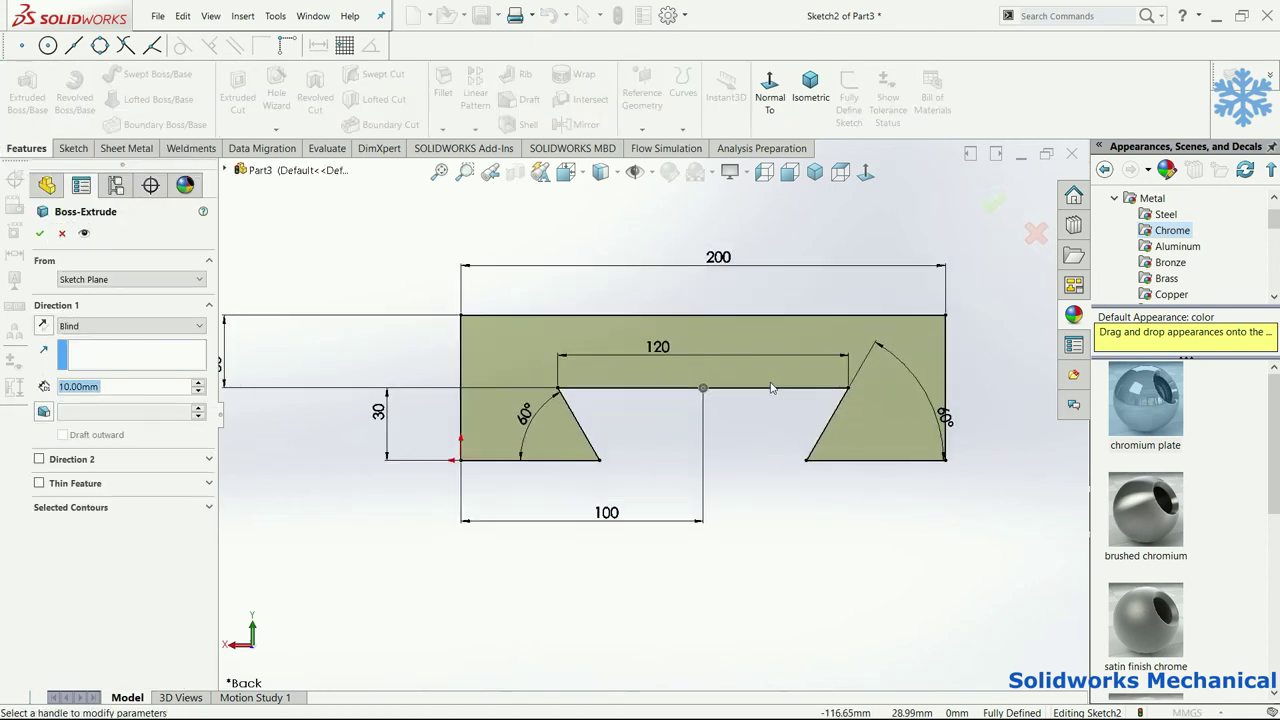
scroll(703, 381, "down", 2)
left_click(130, 325)
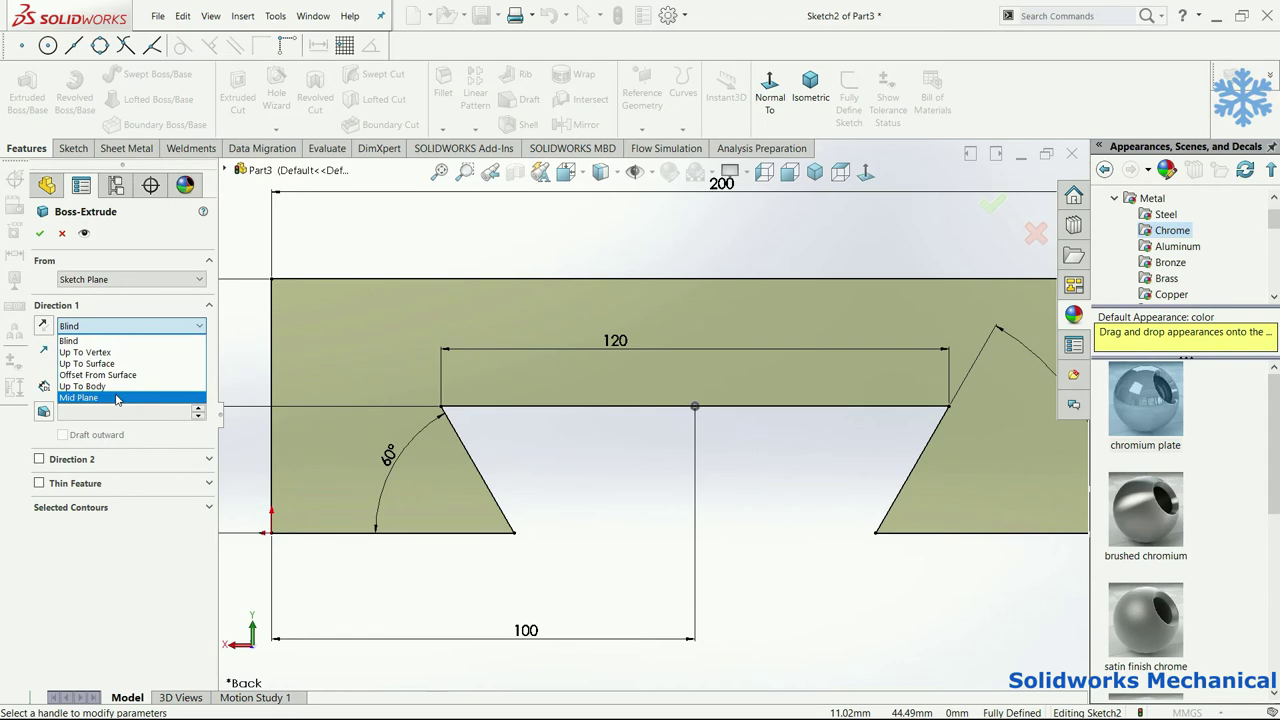
left_click(80, 396)
middle_click_drag(638, 401, 133, 432)
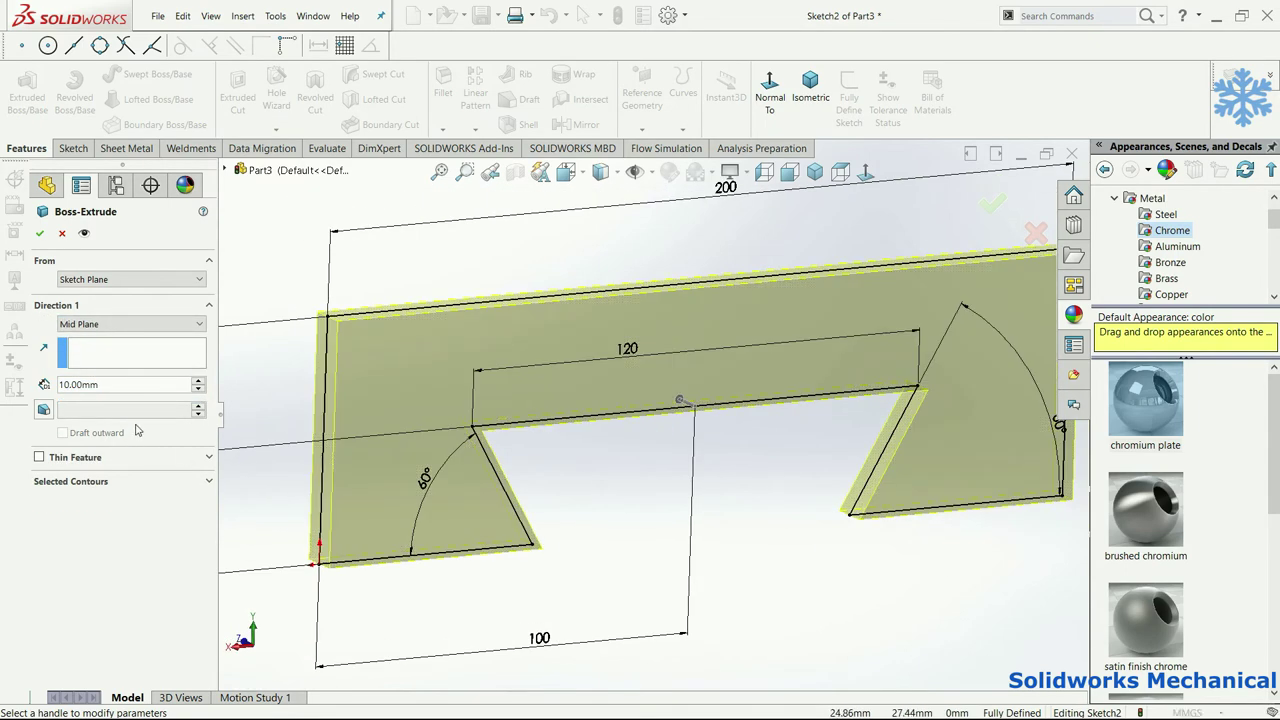
type("5")
key("Return")
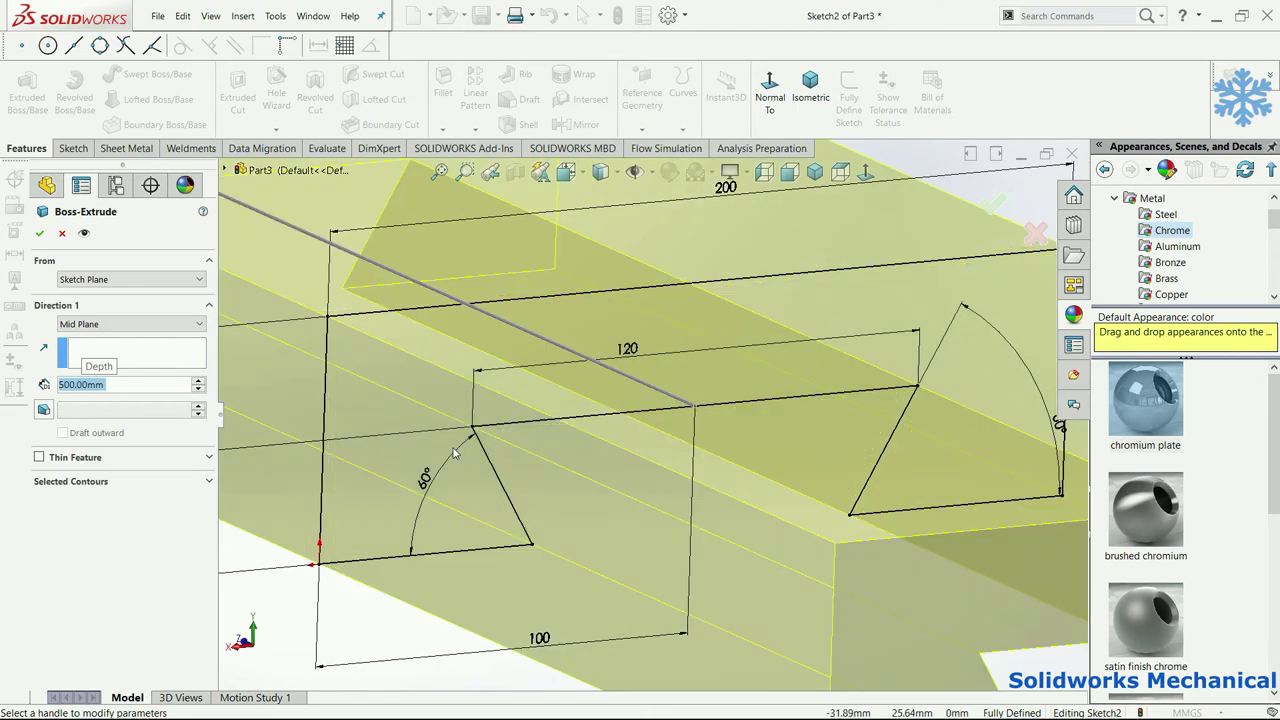
scroll(652, 407, "up", 3)
scroll(652, 407, "up", 2)
left_click(993, 204)
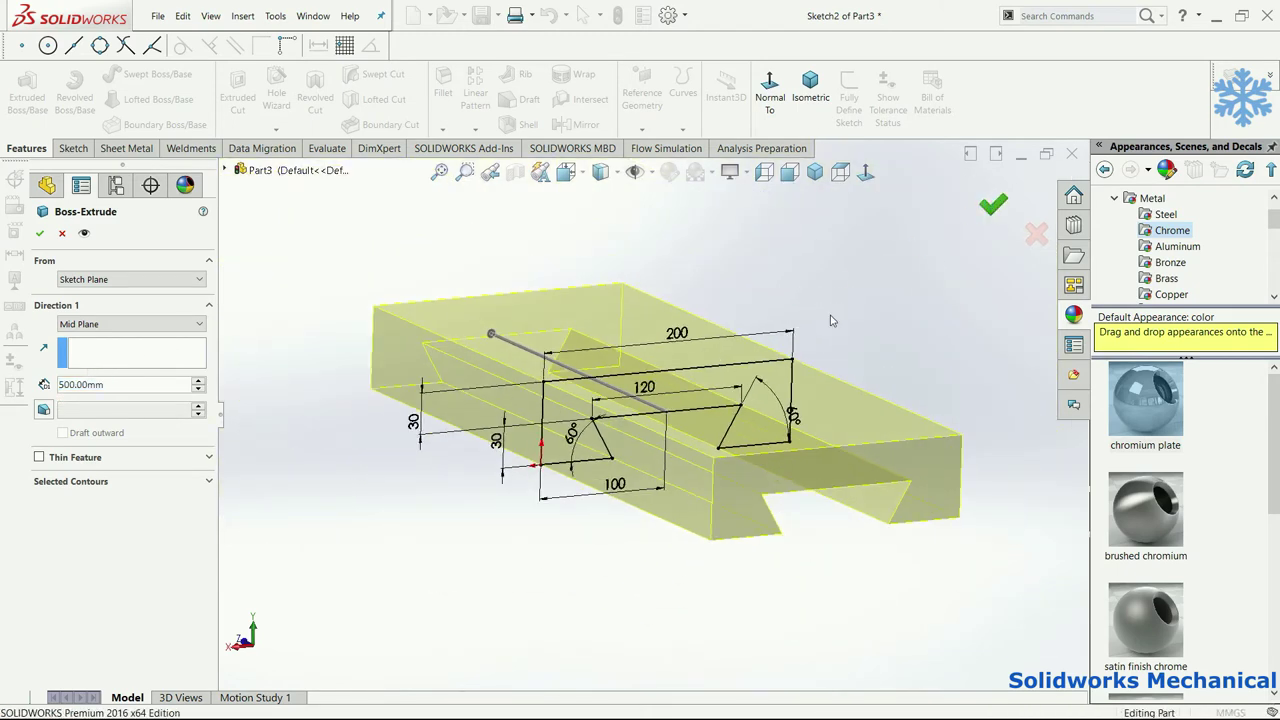
mouse_move(828, 336)
middle_mouse_down()
mouse_move(806, 251)
mouse_move(806, 424)
middle_mouse_up()
scroll(761, 359, "down", 3)
scroll(720, 394, "down", 3)
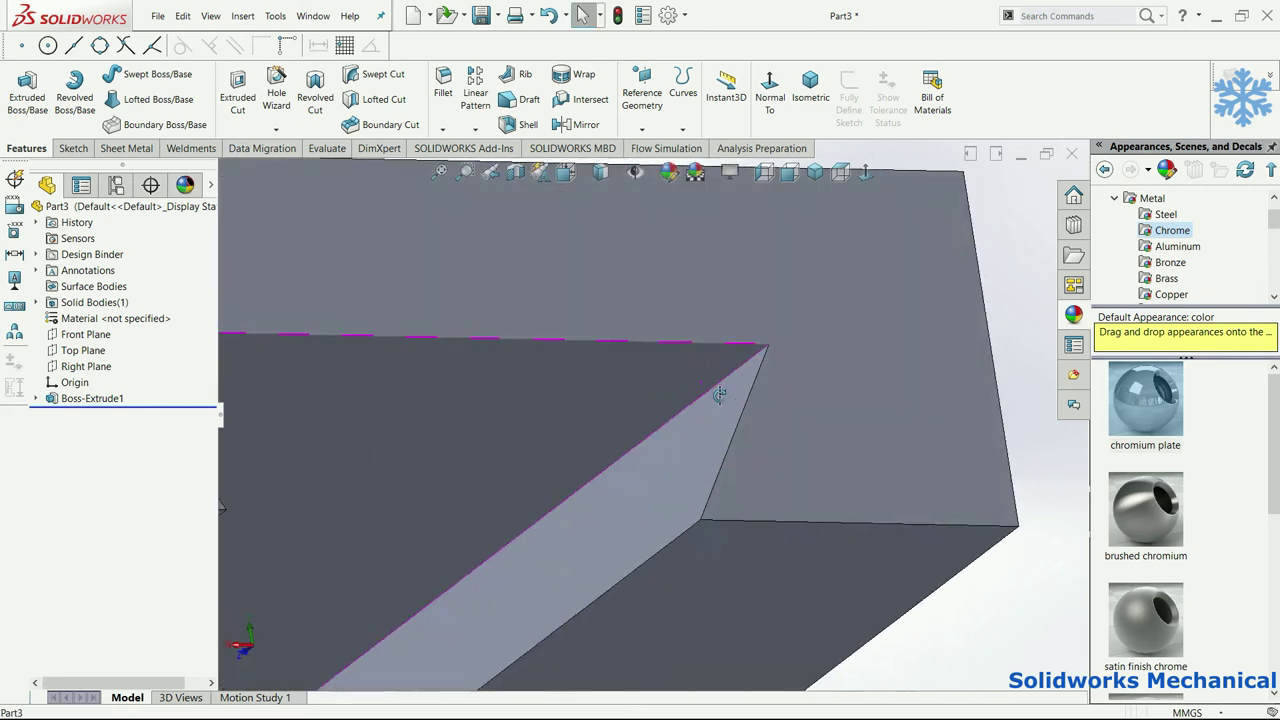
Step: Select the sloped face and the diagonal and vertical edges of the dovetail cut
left_click(722, 375)
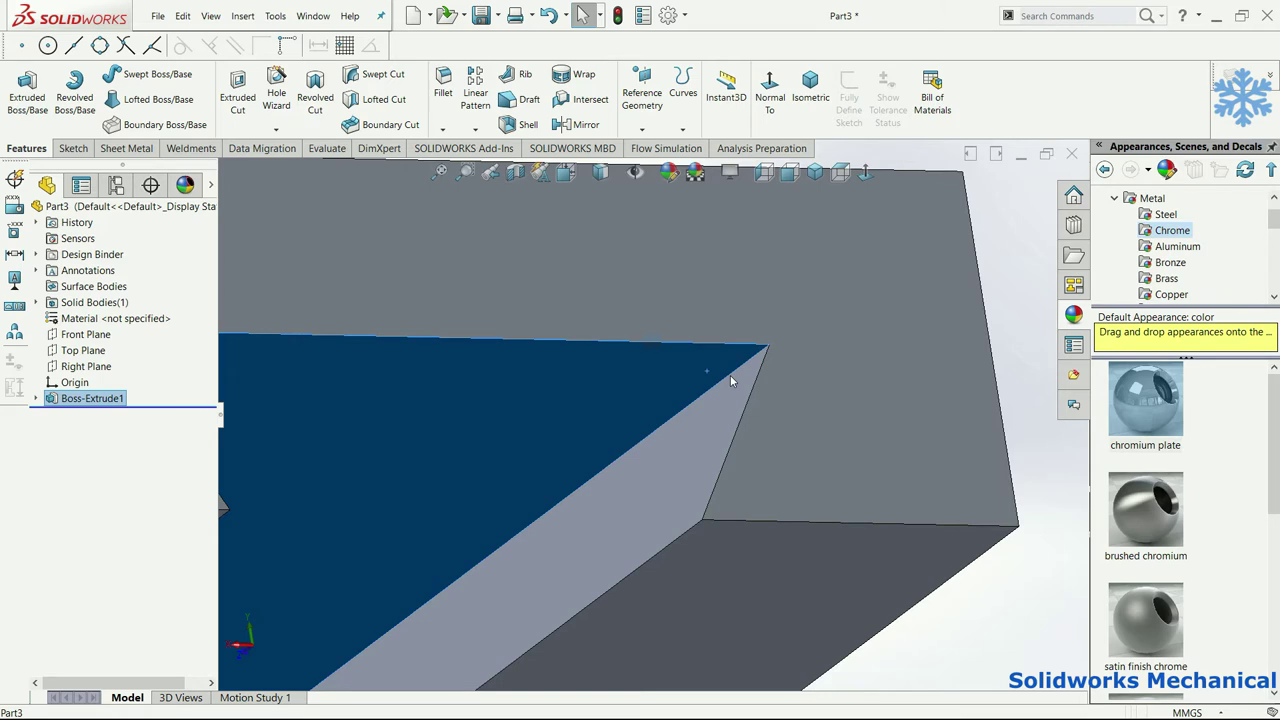
left_click(730, 376)
key("Escape")
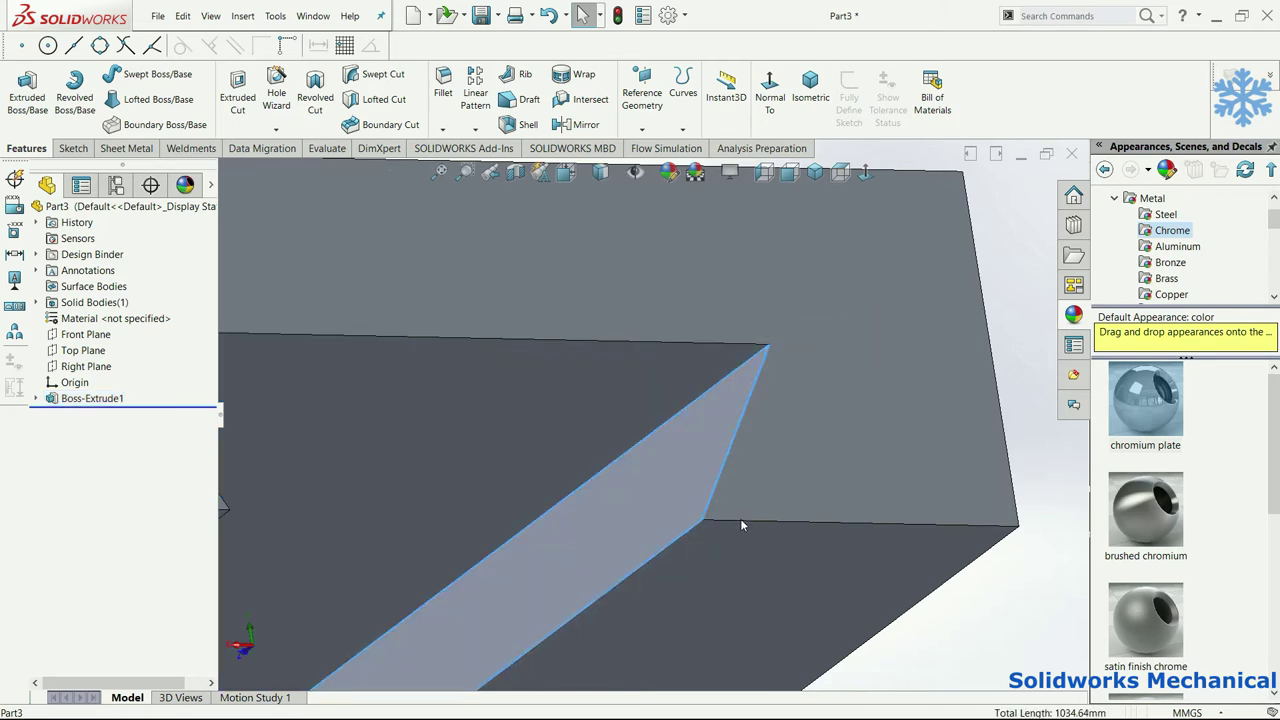
scroll(677, 476, "up", 2)
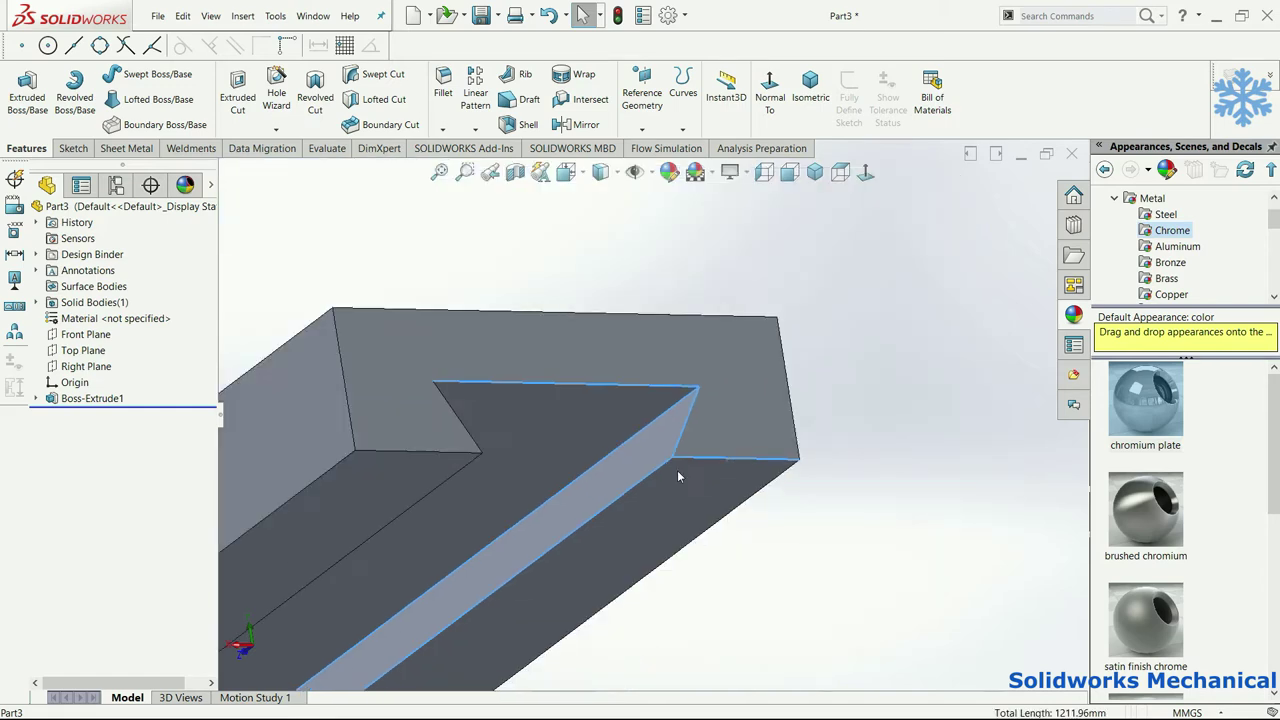
middle_click_drag(677, 476, 539, 393)
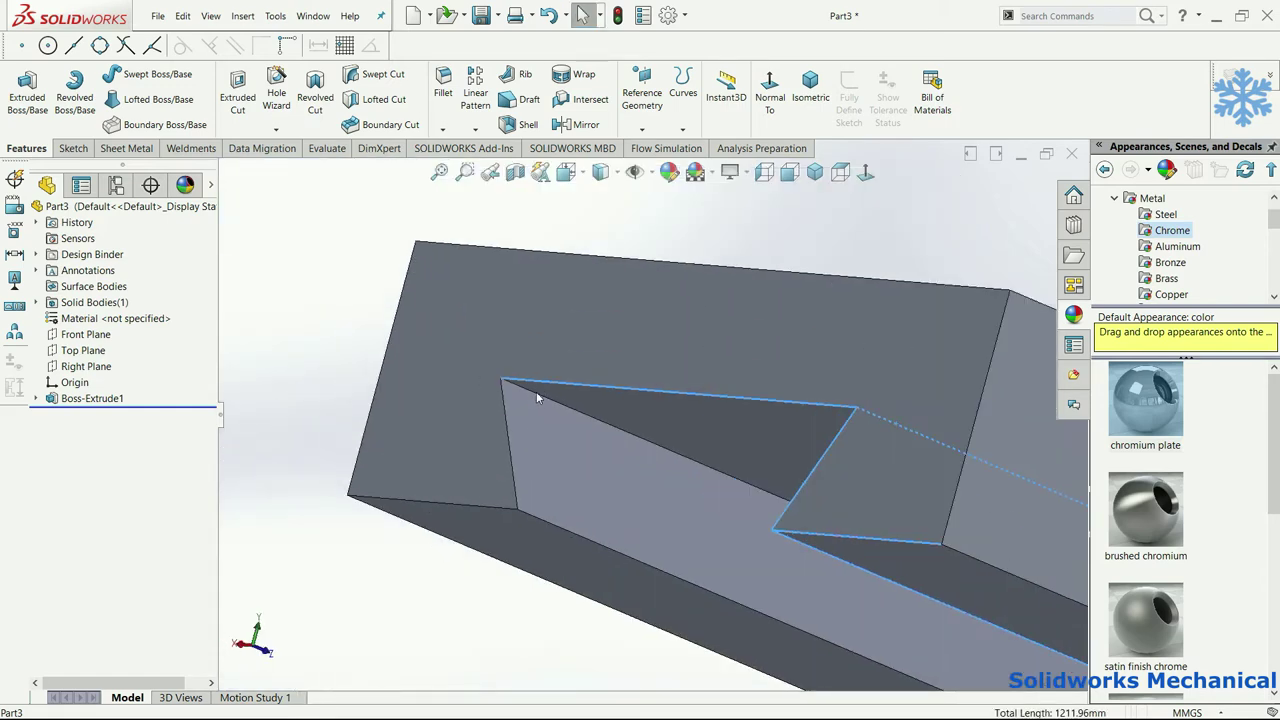
left_click(536, 397)
left_click(556, 401)
left_click(556, 401)
left_click(556, 401)
left_click(556, 401, "ctrl")
left_click(507, 408, "ctrl")
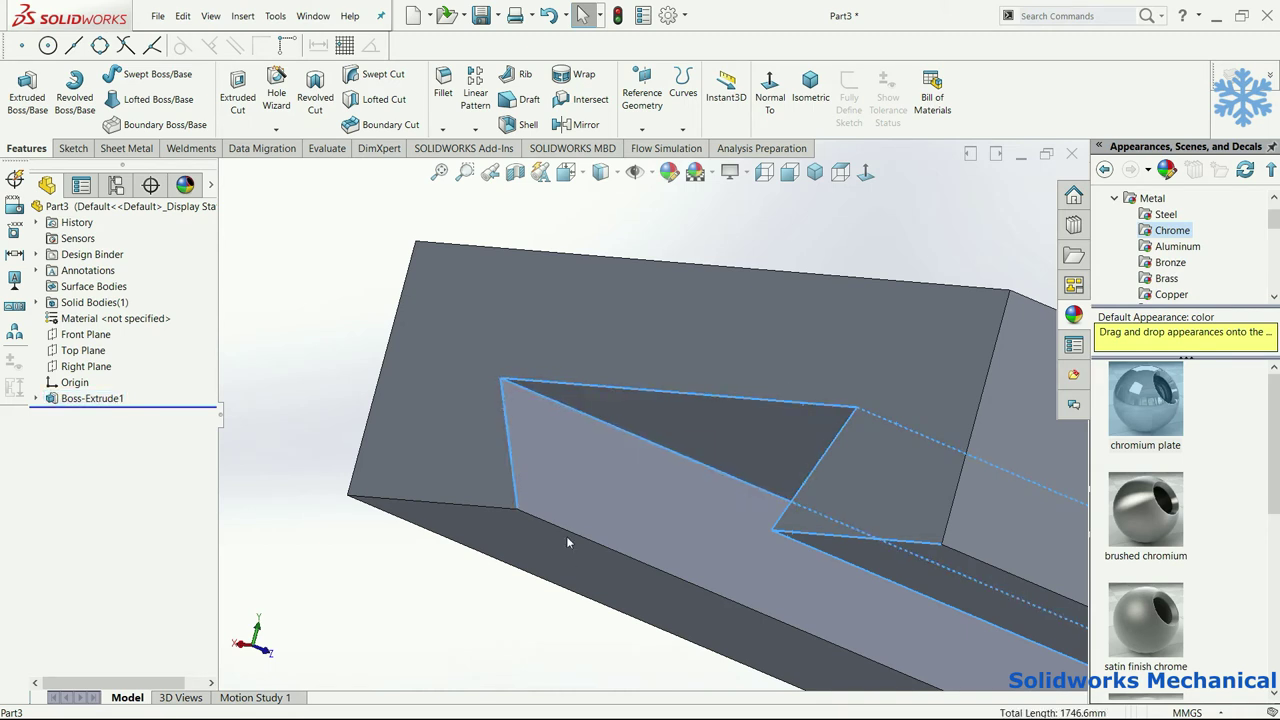
Step: Orbit and zoom the part to see the whole dovetail channel from above
scroll(729, 594, "up", 3)
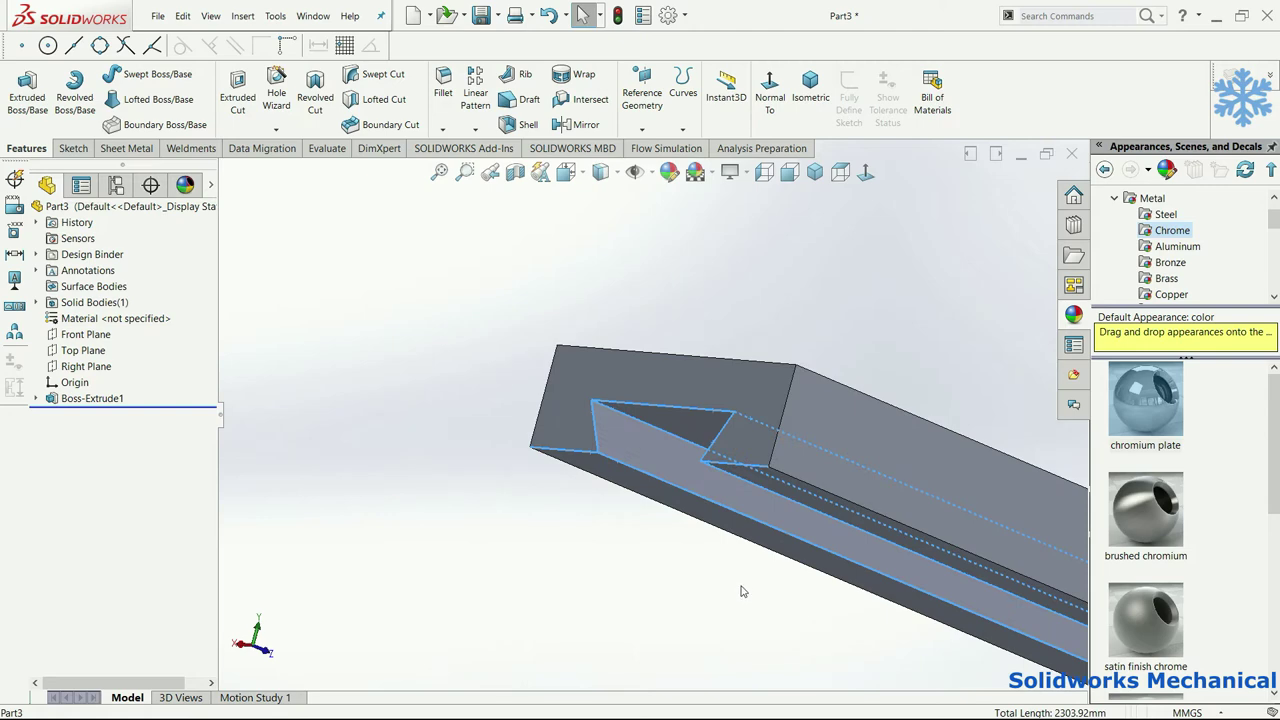
scroll(824, 549, "up", 3)
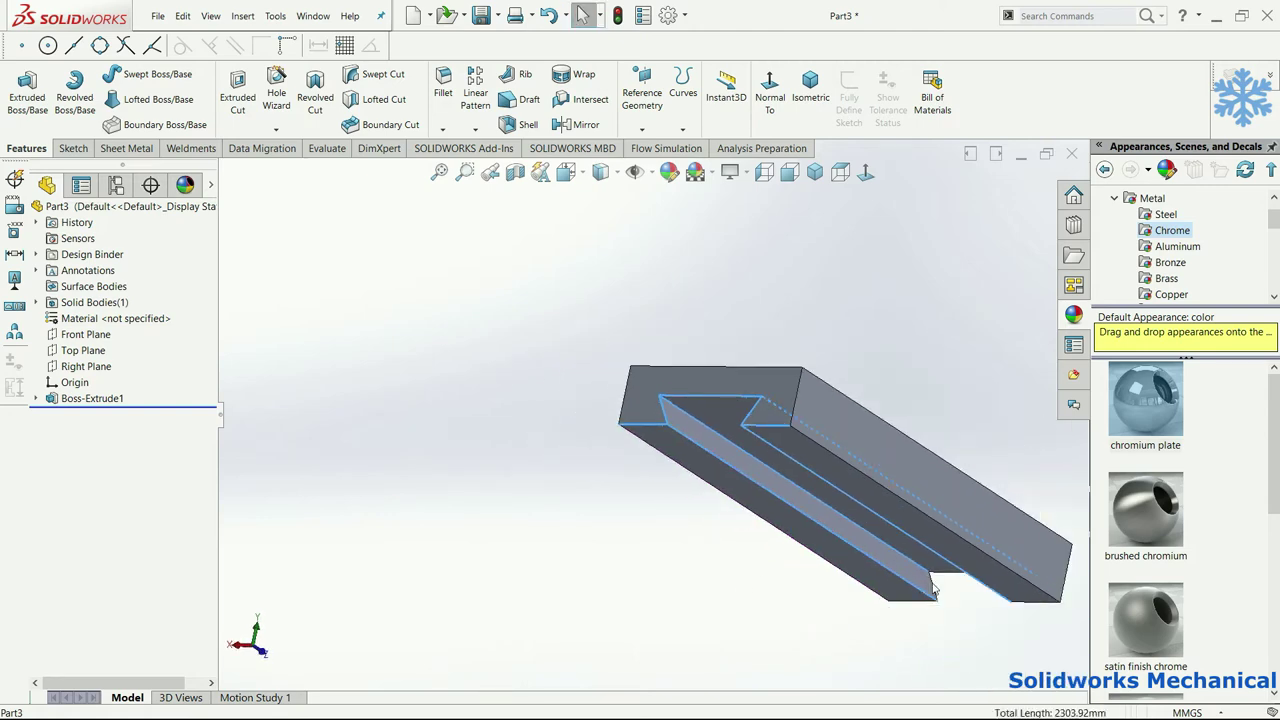
mouse_move(965, 597)
middle_mouse_down()
mouse_move(994, 563)
mouse_move(917, 566)
mouse_move(843, 597)
mouse_move(873, 602)
mouse_move(795, 534)
middle_mouse_up()
scroll(873, 602, "down", 5)
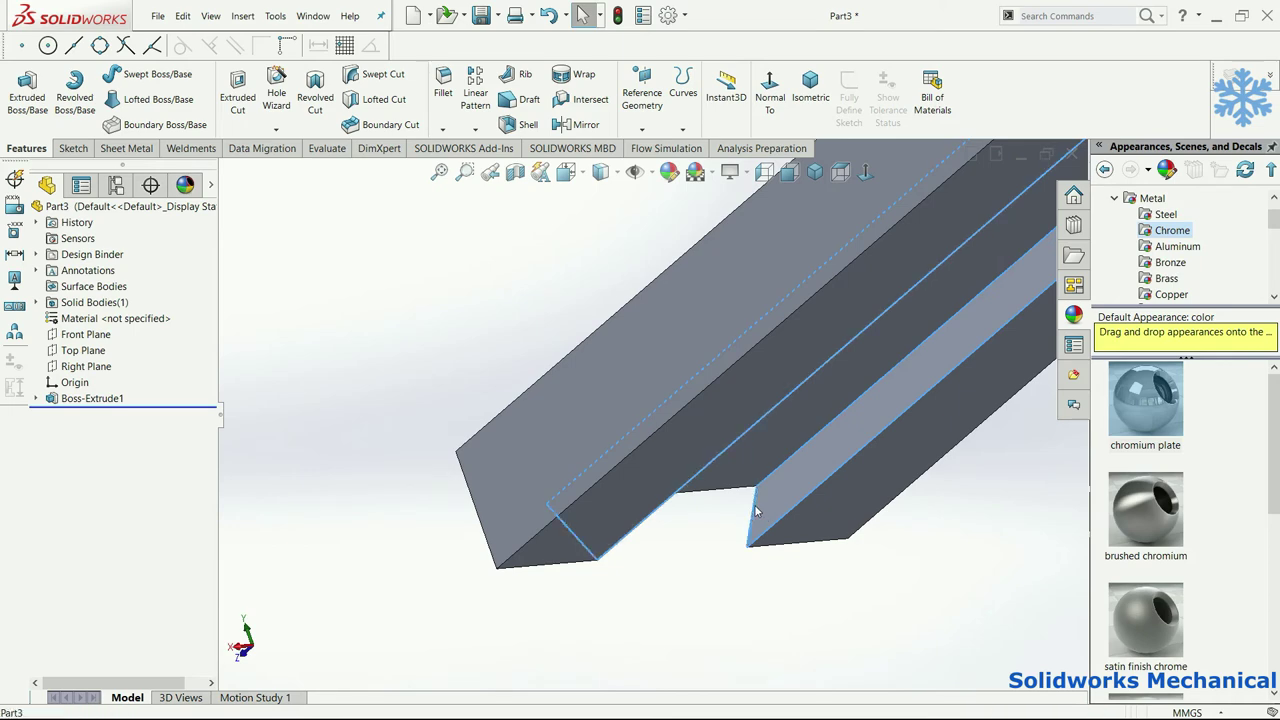
middle_click_drag(733, 476, 694, 491)
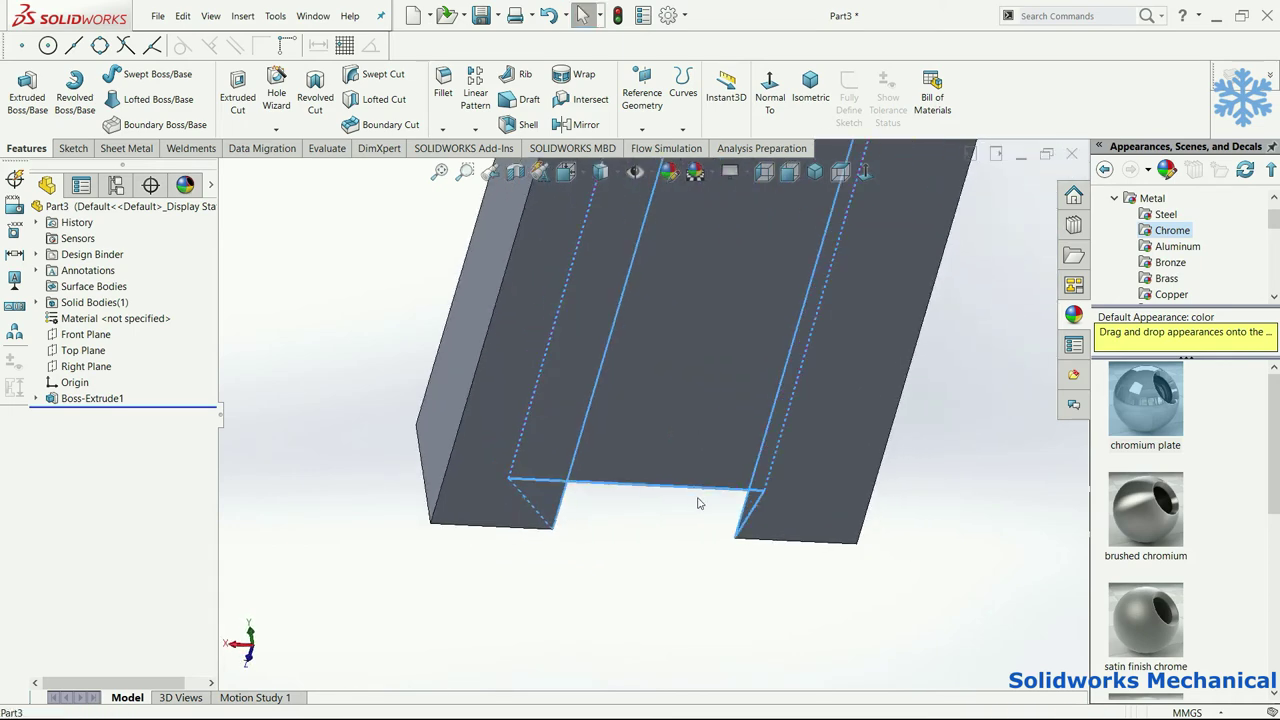
mouse_move(707, 416)
middle_mouse_down()
mouse_move(743, 257)
mouse_move(668, 271)
middle_mouse_up()
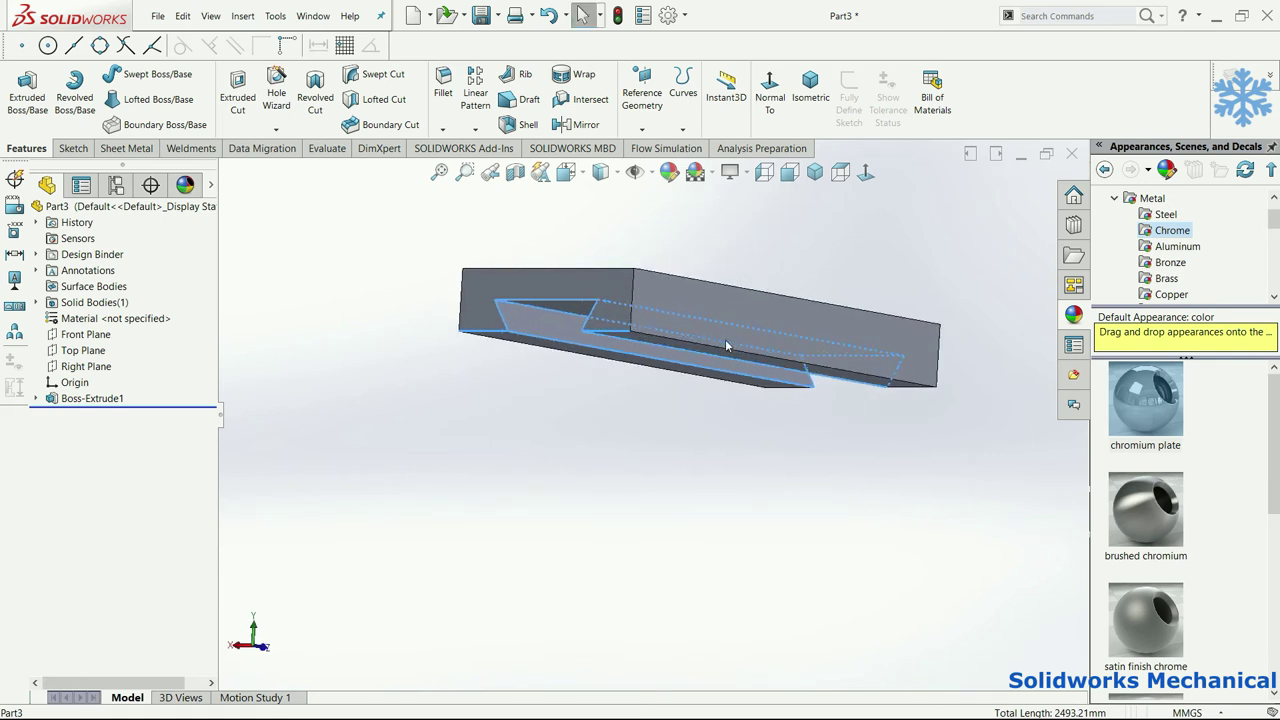
mouse_move(605, 303)
middle_mouse_down()
mouse_move(723, 328)
mouse_move(727, 340)
mouse_move(660, 347)
middle_mouse_up()
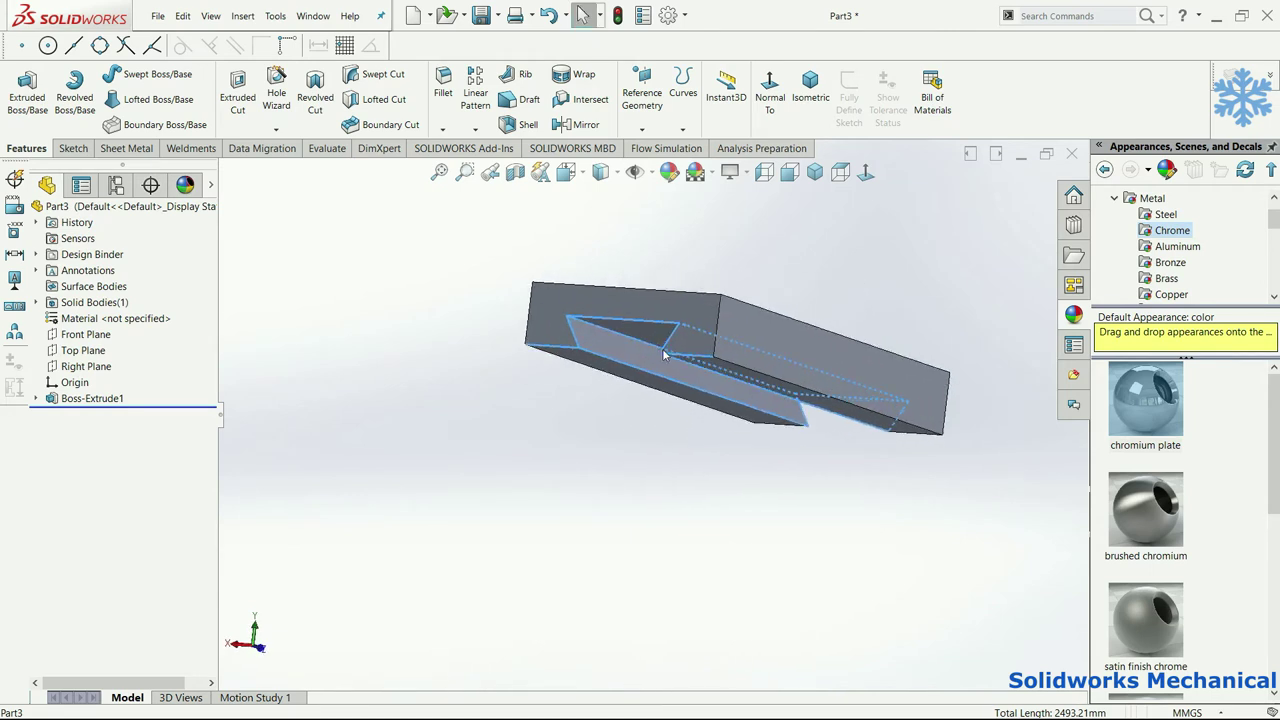
middle_click_drag(728, 392, 772, 414)
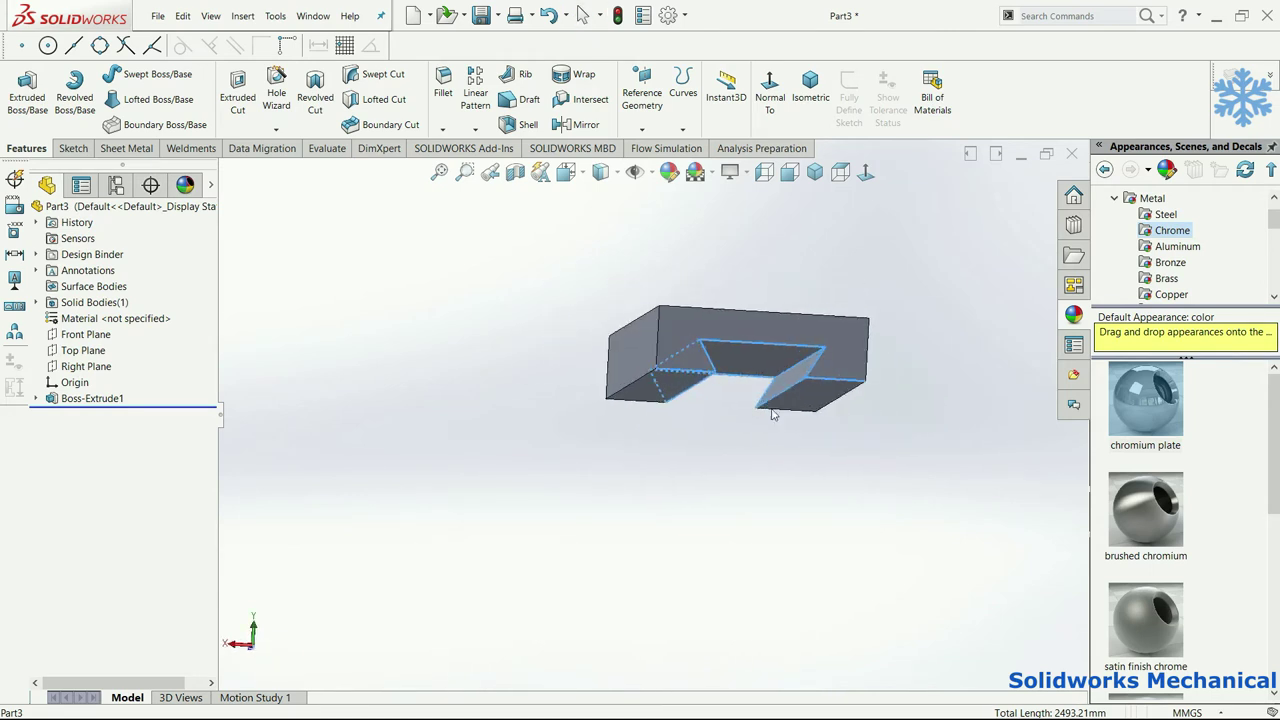
scroll(766, 360, "down", 2)
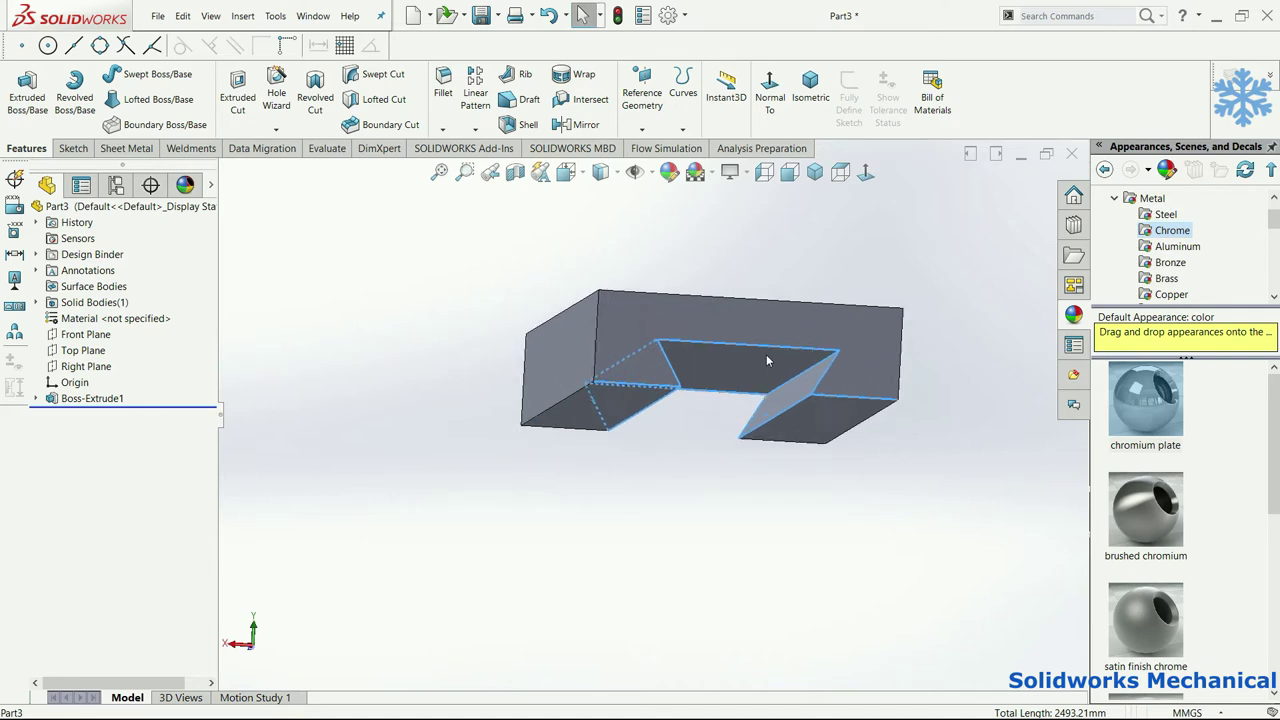
scroll(766, 360, "down", 1)
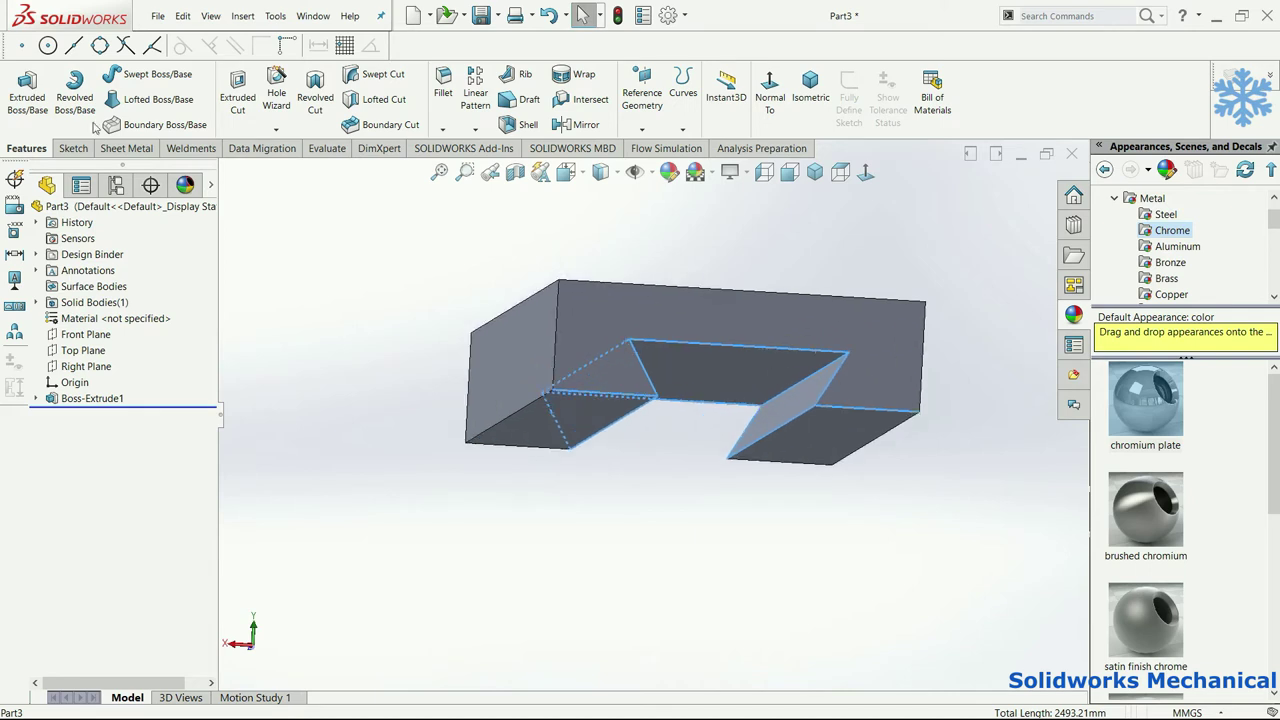
Step: Round the selected channel edges with a 1 mm fillet
left_click(443, 90)
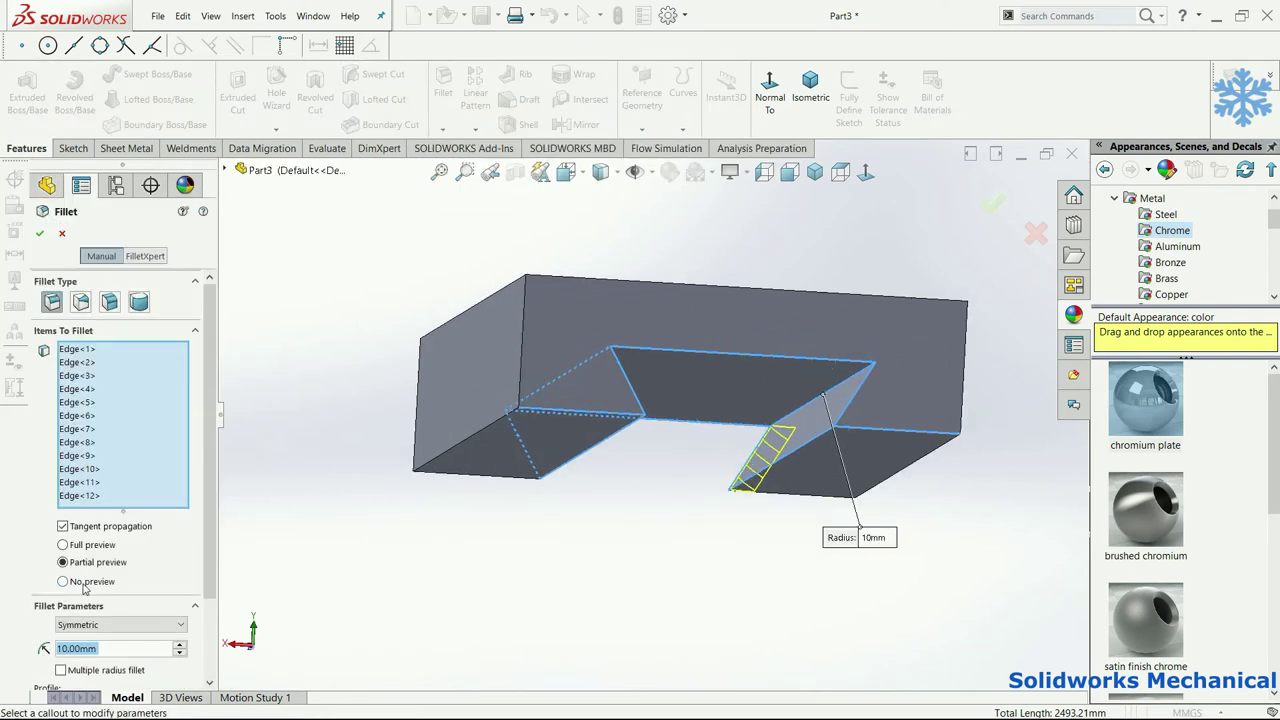
type("1")
key("Return")
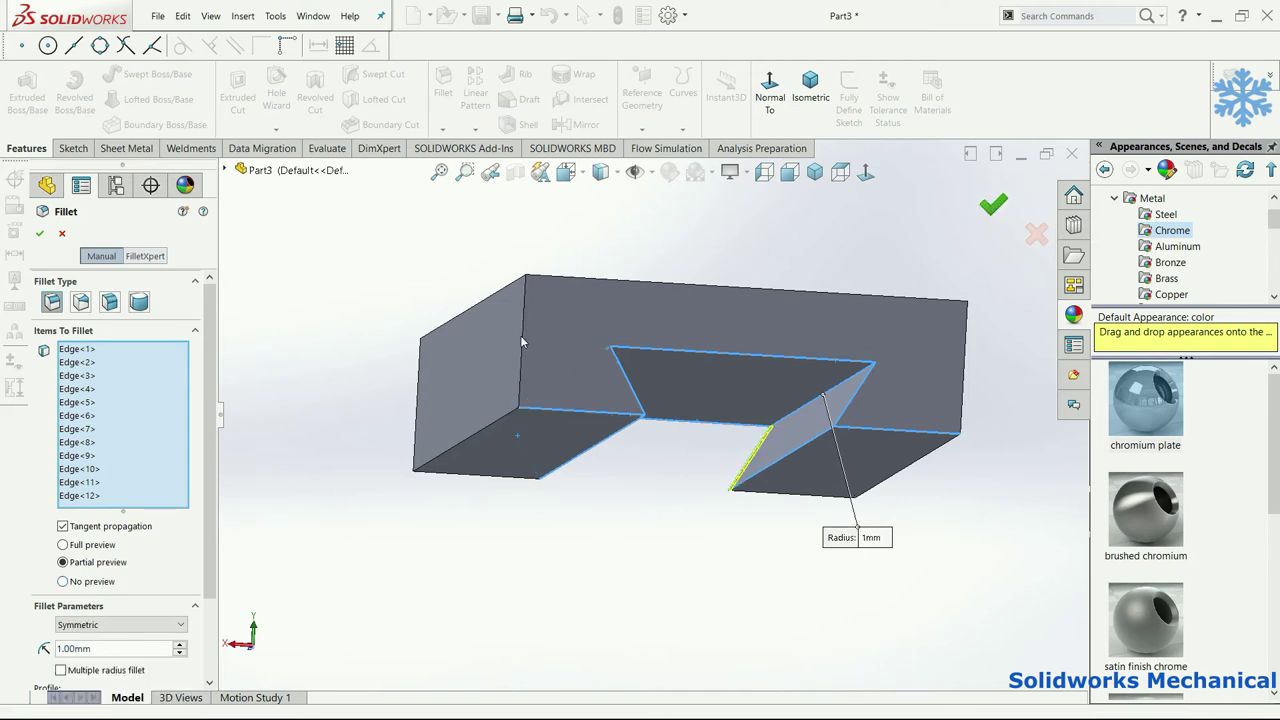
key("Return")
scroll(554, 298, "down", 10)
scroll(600, 435, "up", 10)
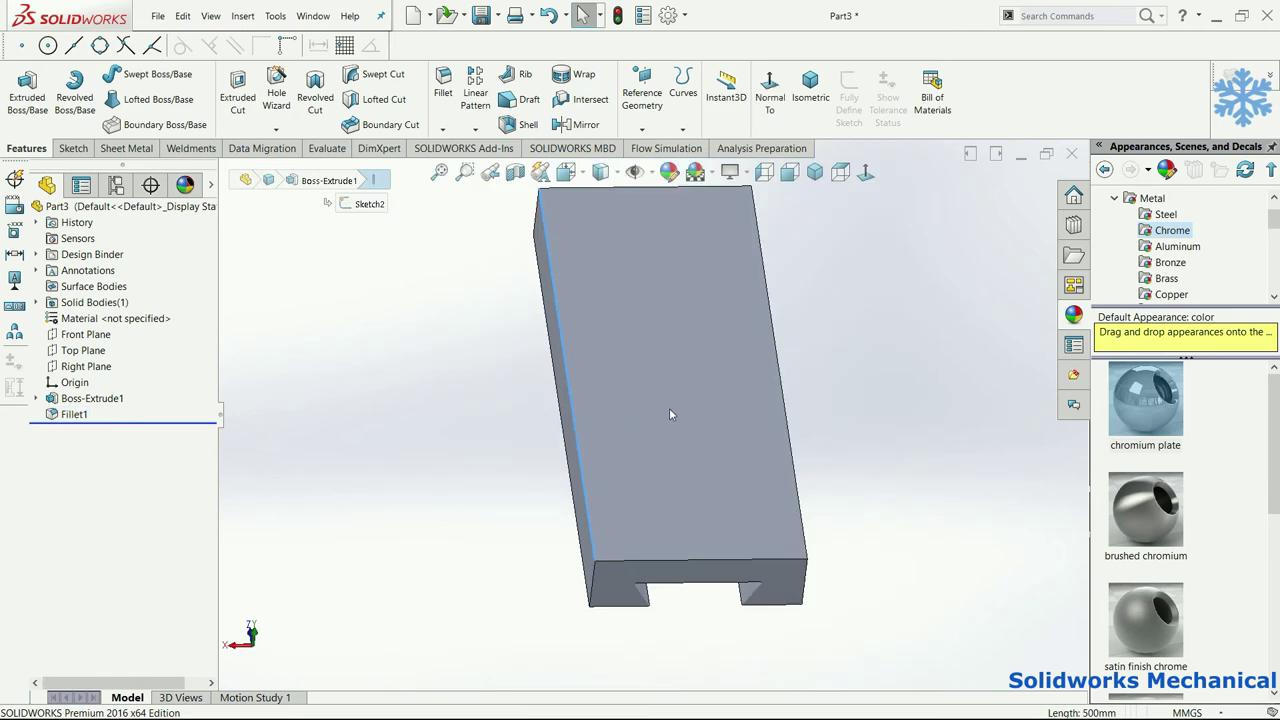
scroll(60, 148, "down", 3)
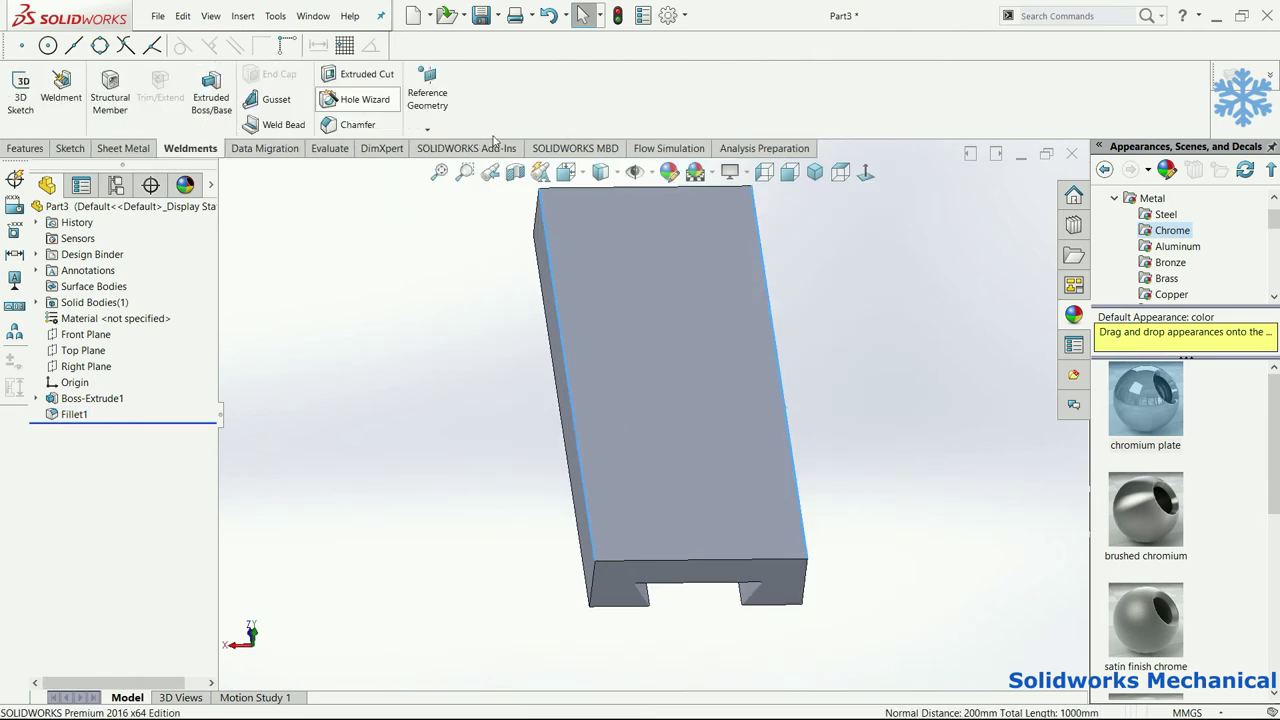
scroll(20, 150, "down", 1)
Step: Chamfer the two long top edges by 3 mm at 45°
left_click(24, 148)
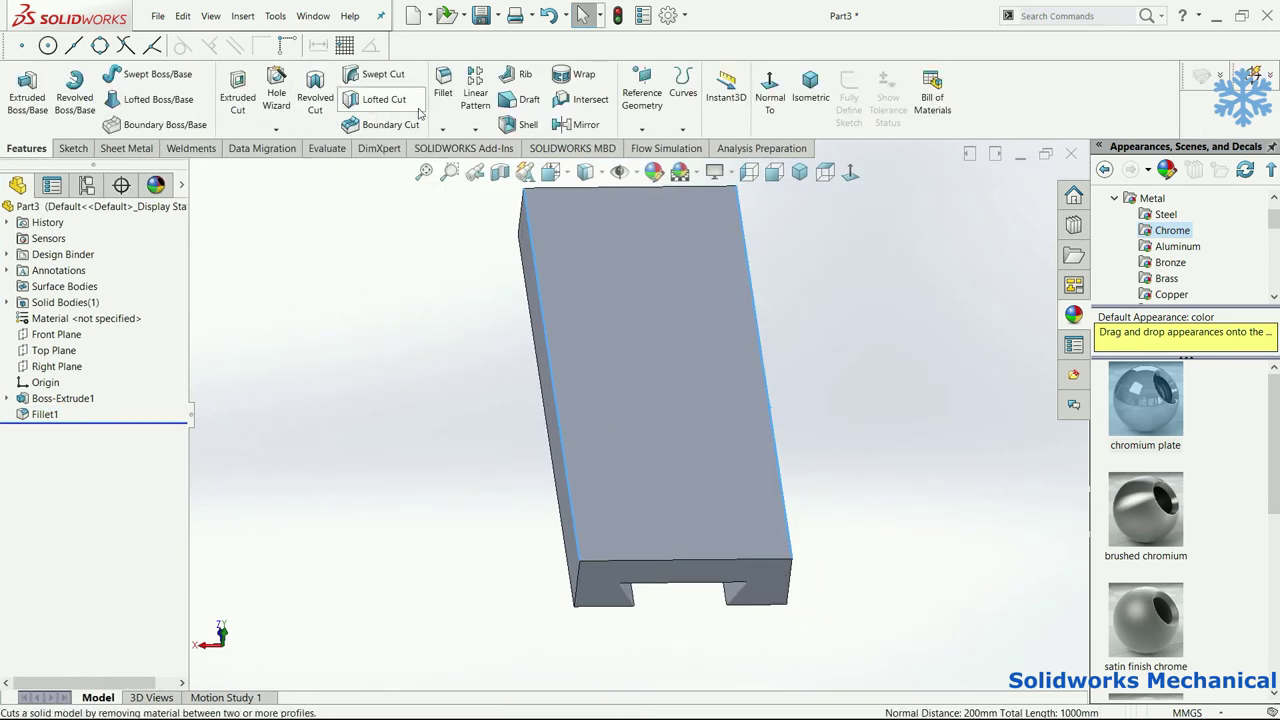
left_click(442, 131)
left_click(470, 167)
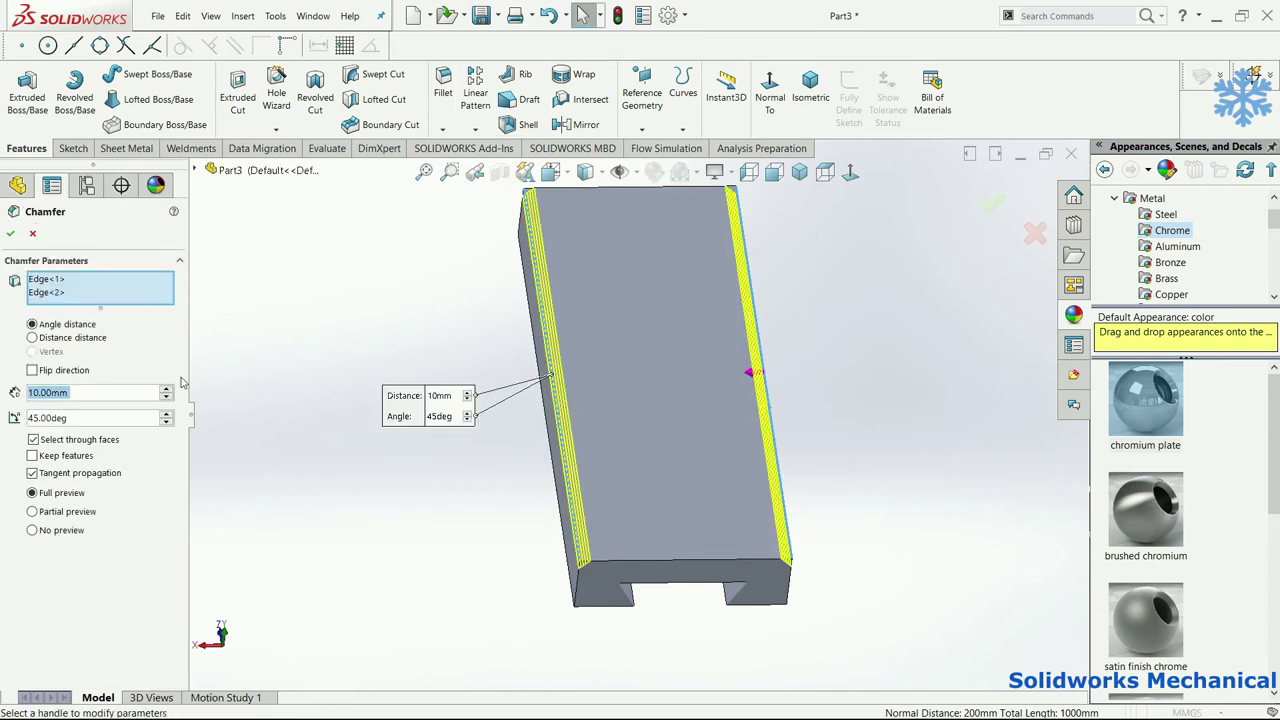
type("3")
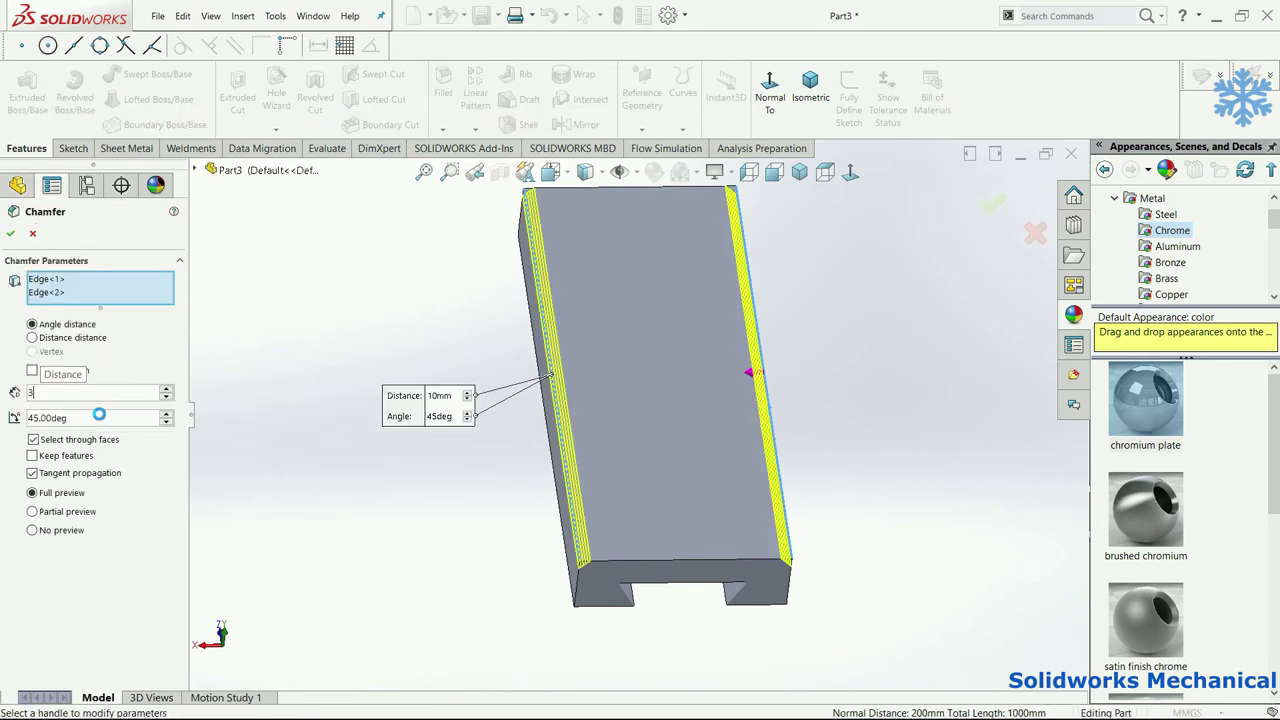
key("Return")
left_click(8, 234)
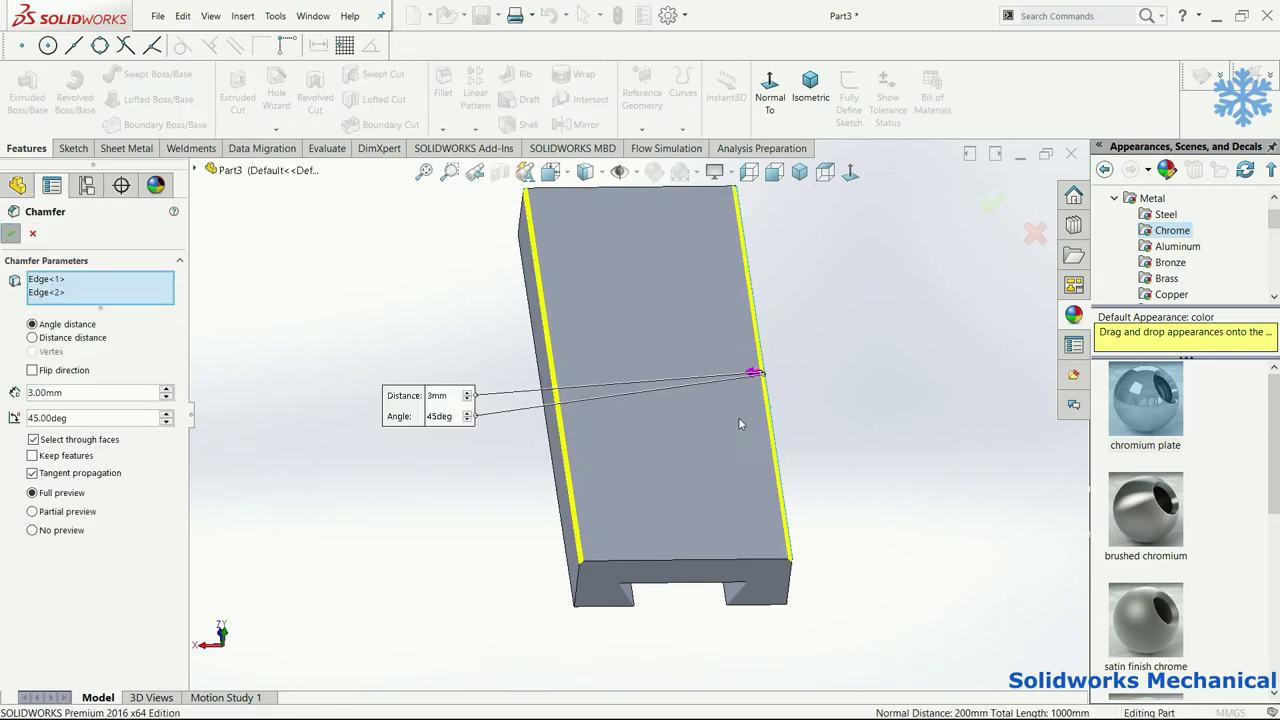
middle_click_drag(839, 457, 813, 434)
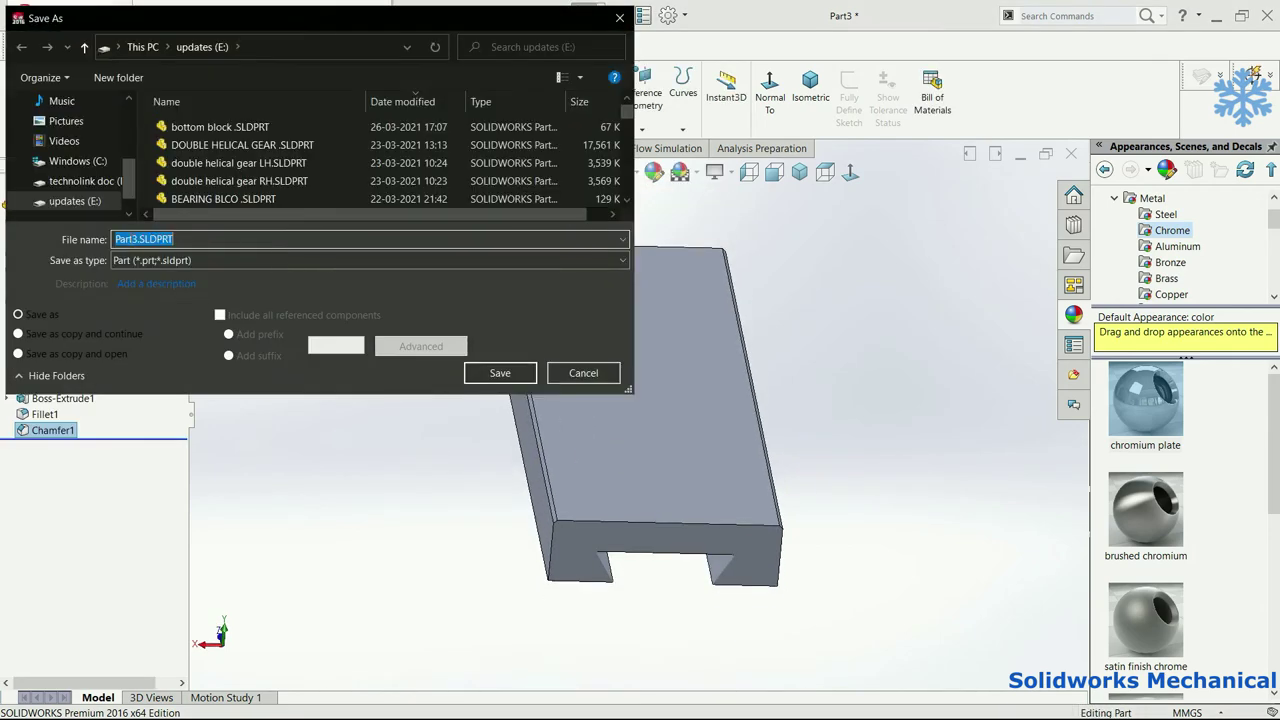
Step: Save the part as 'top block' and start a new document from the Assembly template
type("bott")
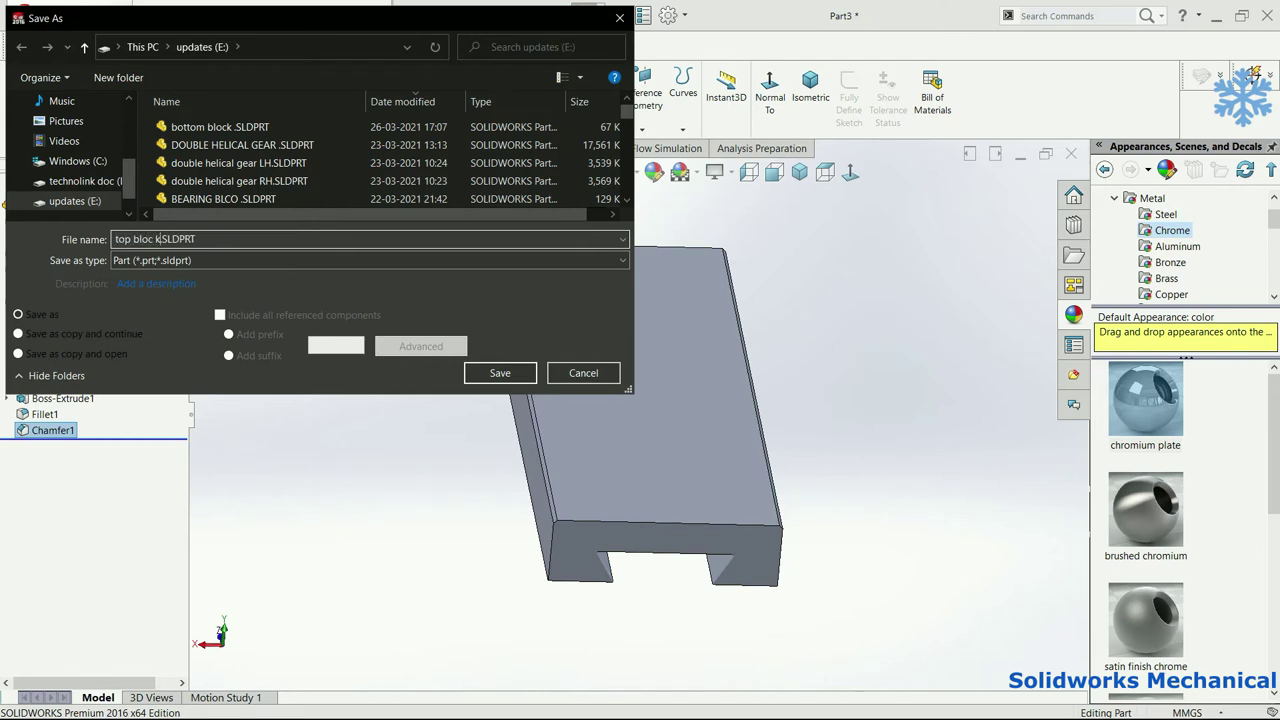
key("Return")
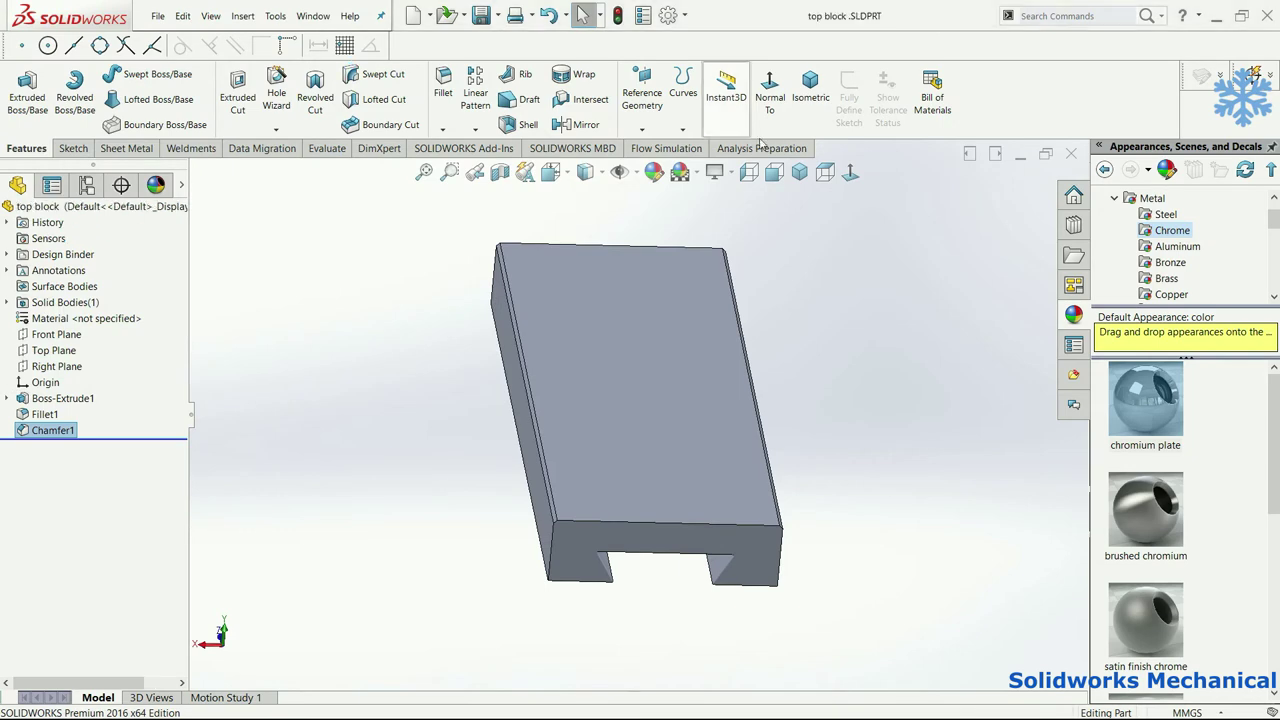
left_click(1043, 157)
left_click(158, 16)
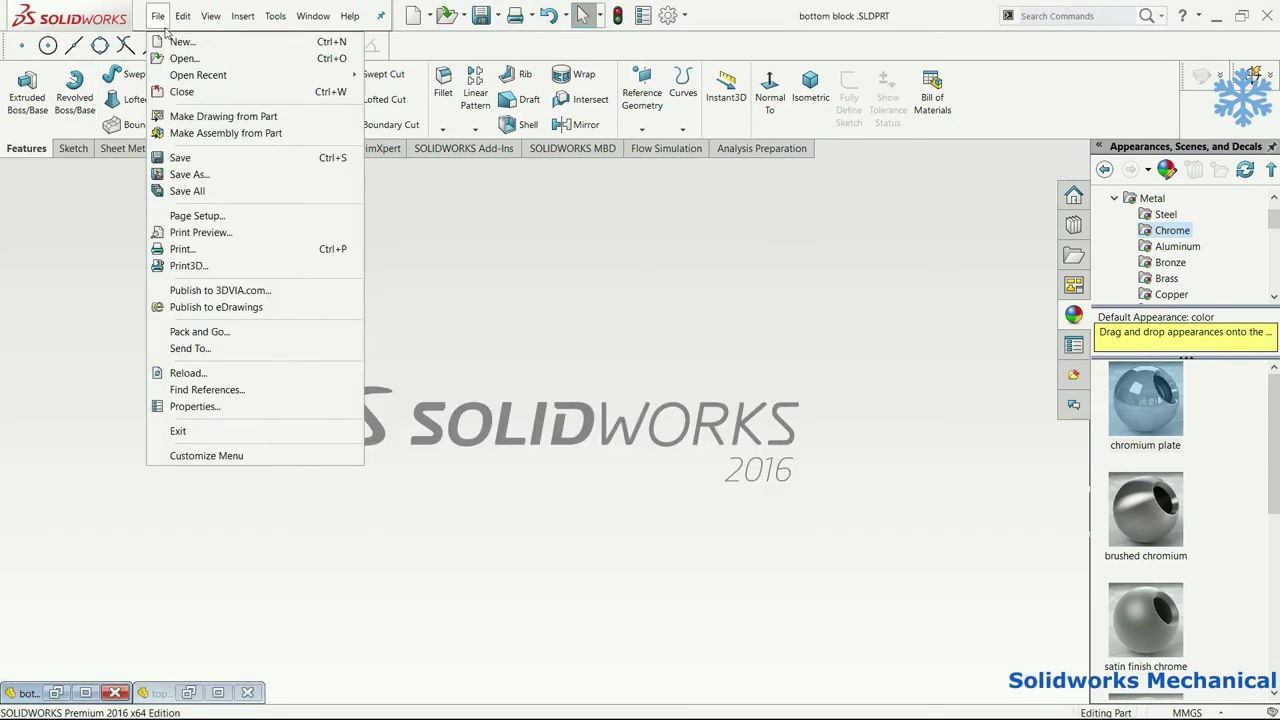
left_click(180, 41)
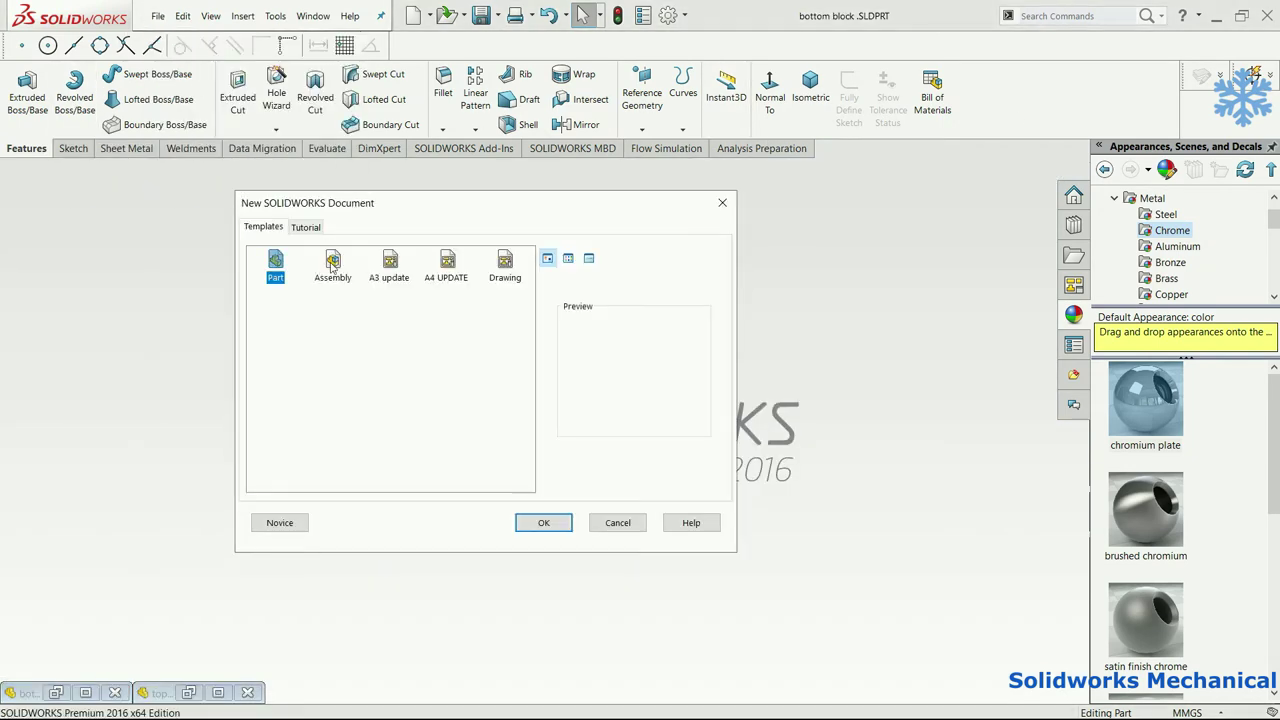
left_click(332, 262)
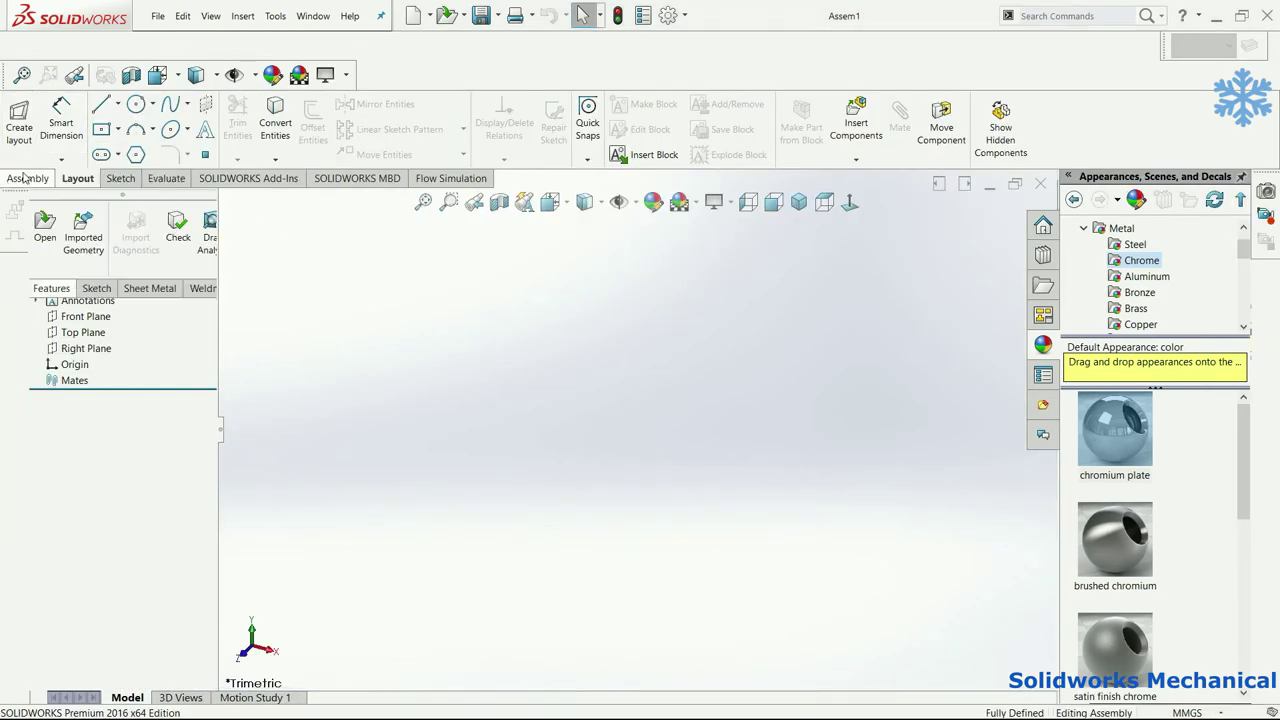
Step: Insert the bottom block and place it at the assembly origin
left_click(130, 447)
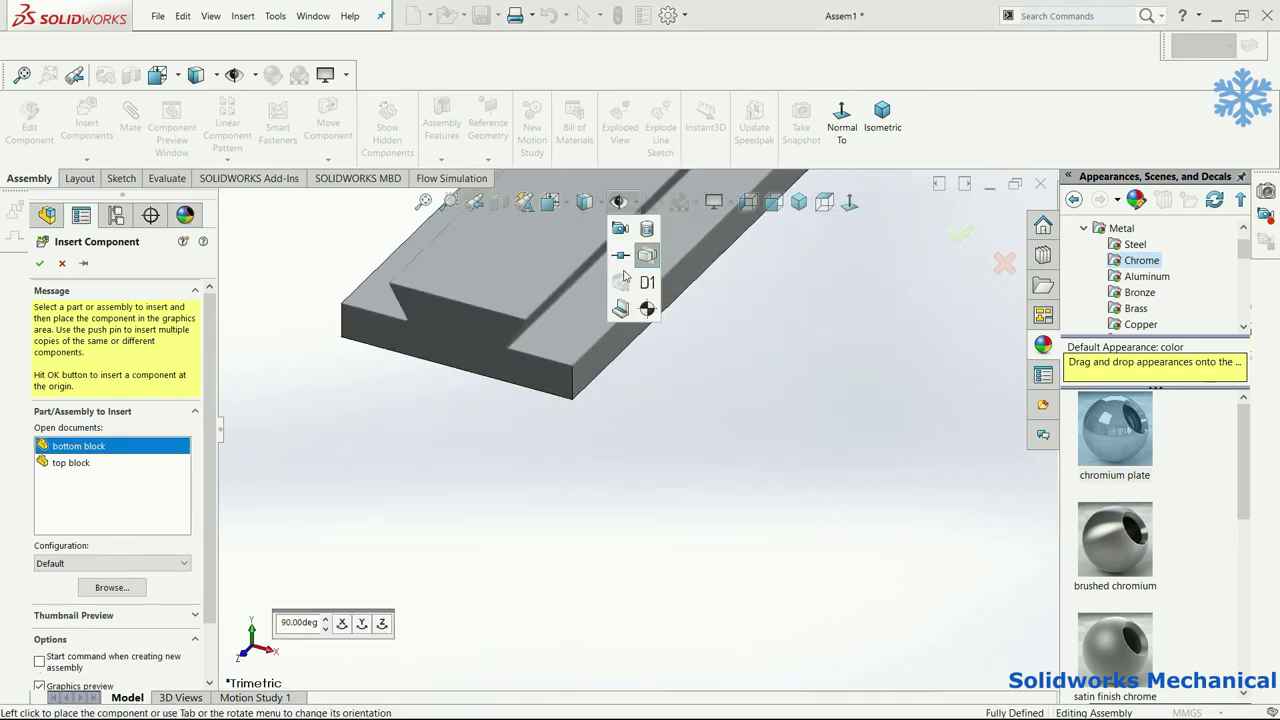
left_click(620, 203)
left_click(620, 308)
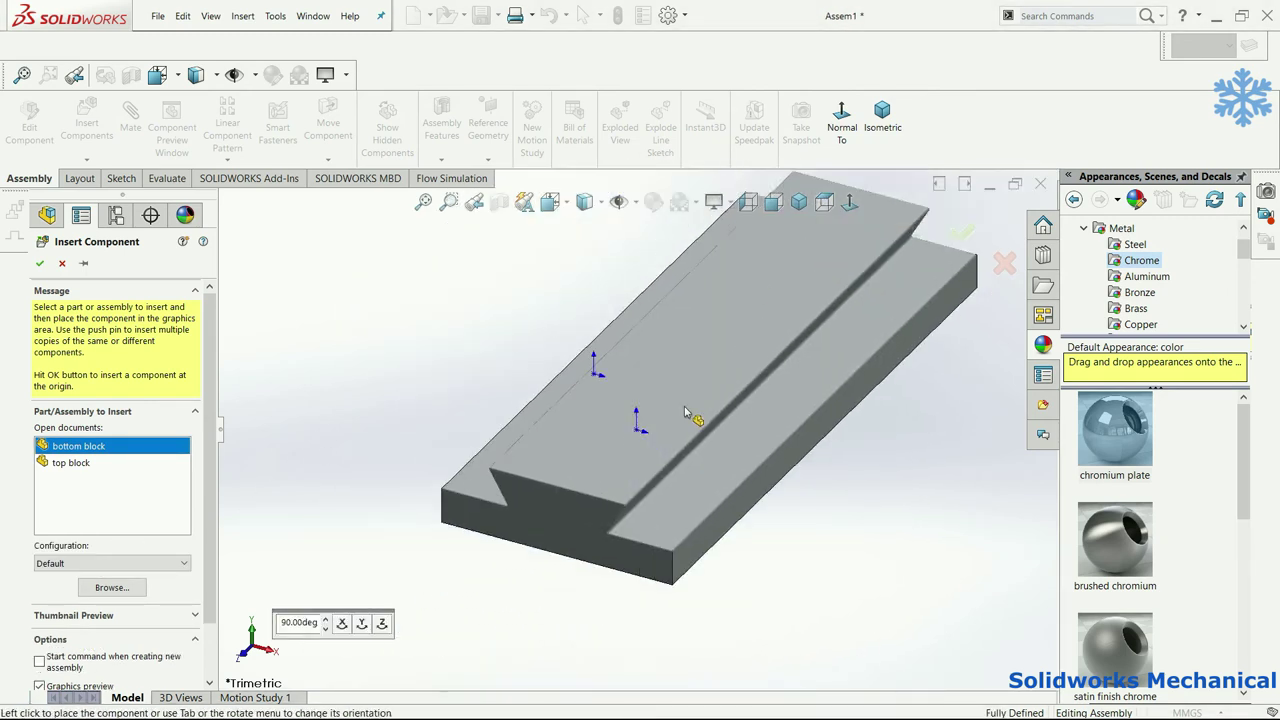
left_click(299, 397)
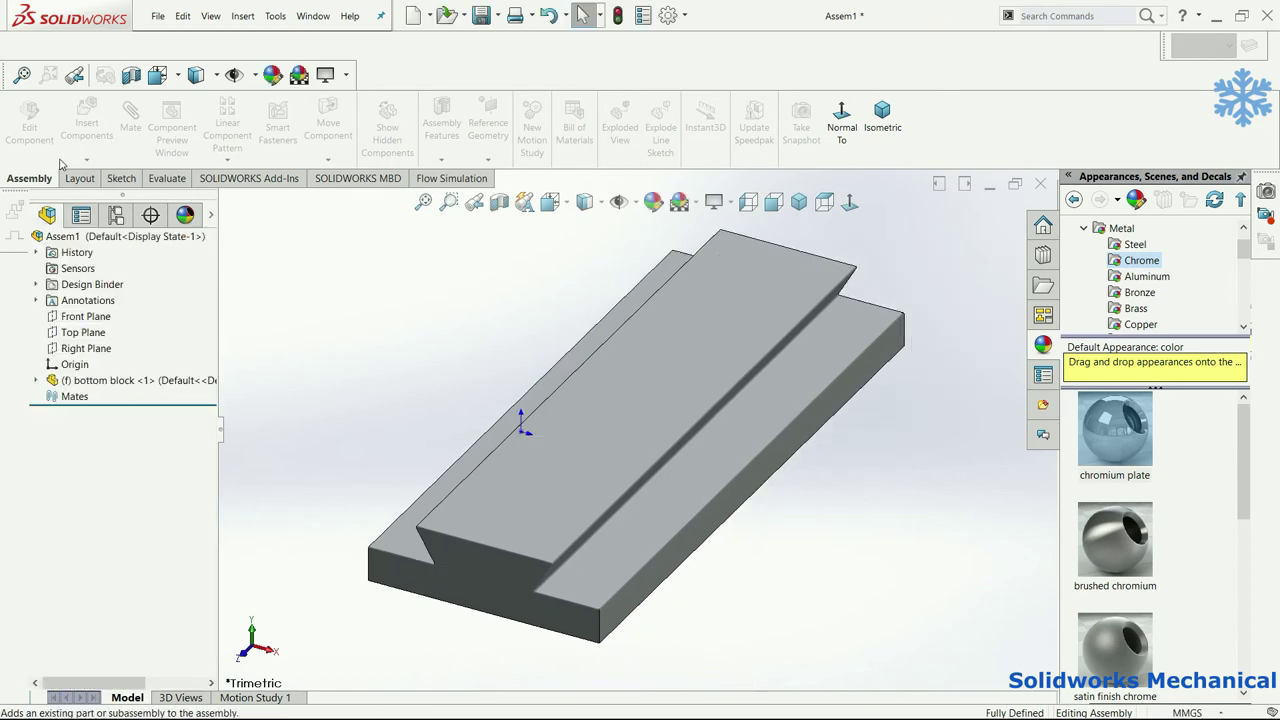
Step: Insert the top block and place it above the bottom block
left_click(75, 135)
left_click(70, 462)
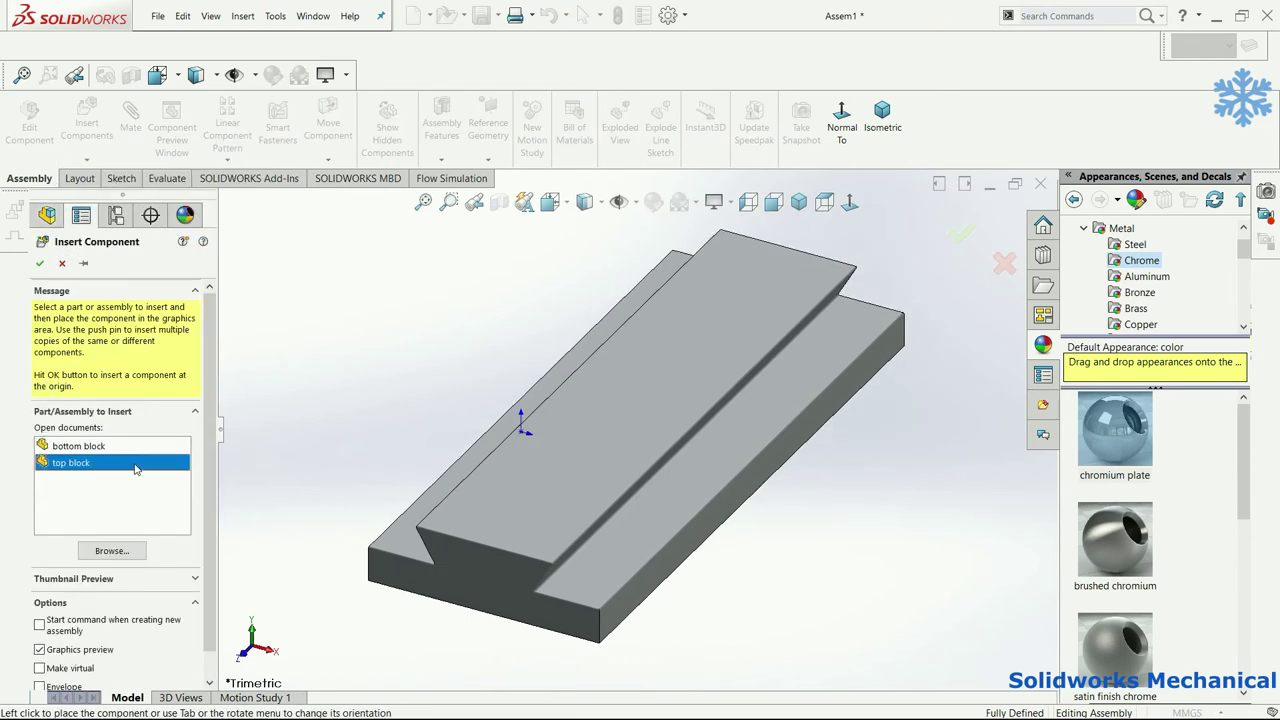
left_click(614, 363)
mouse_move(720, 563)
middle_mouse_down()
mouse_move(720, 490)
mouse_move(519, 494)
mouse_move(552, 457)
middle_mouse_up()
left_click(734, 516)
middle_click_drag(737, 634, 793, 477)
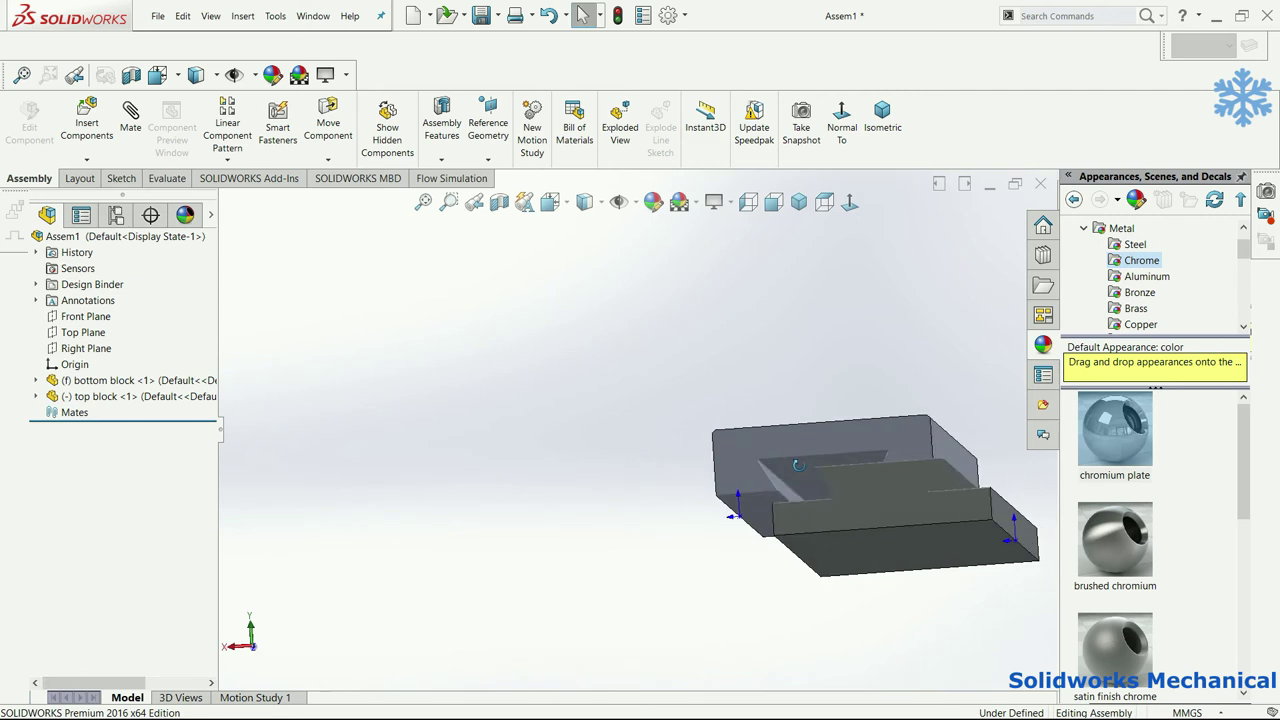
left_click(793, 477)
Step: Mate the top block's angled dovetail face coincident with the bottom block's matching angled face
middle_click_drag(793, 477, 760, 420)
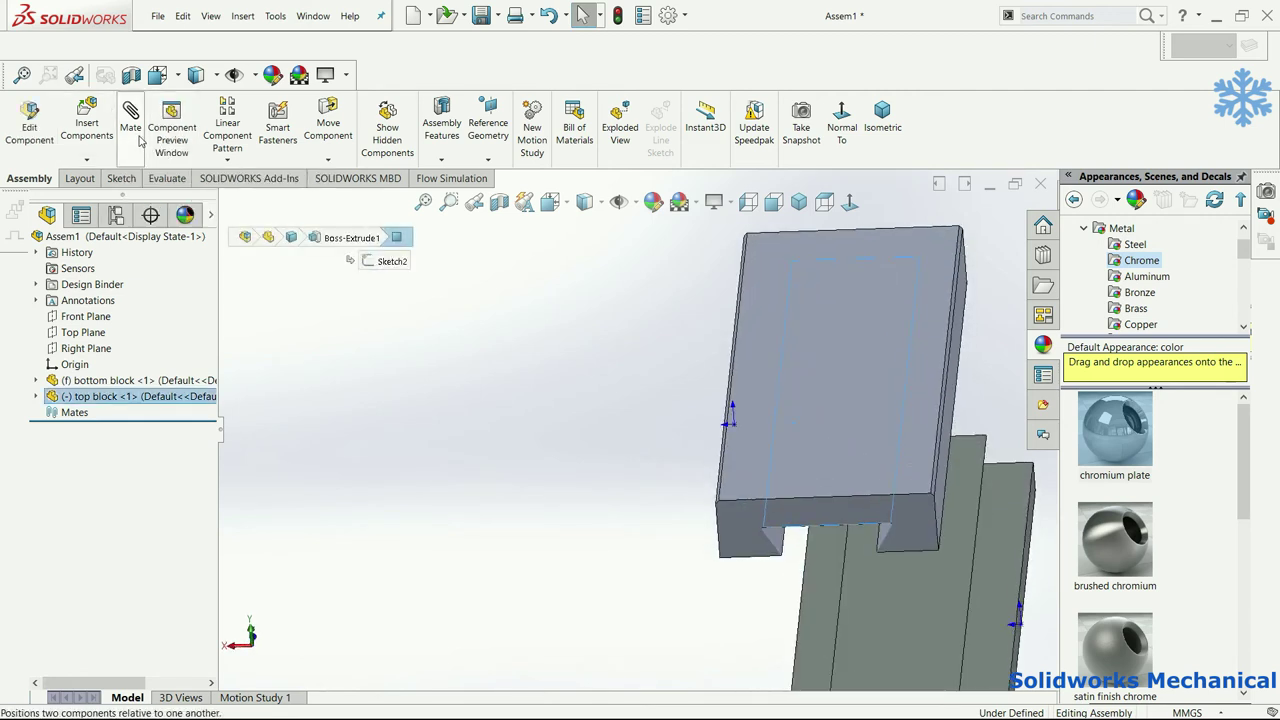
left_click(910, 577)
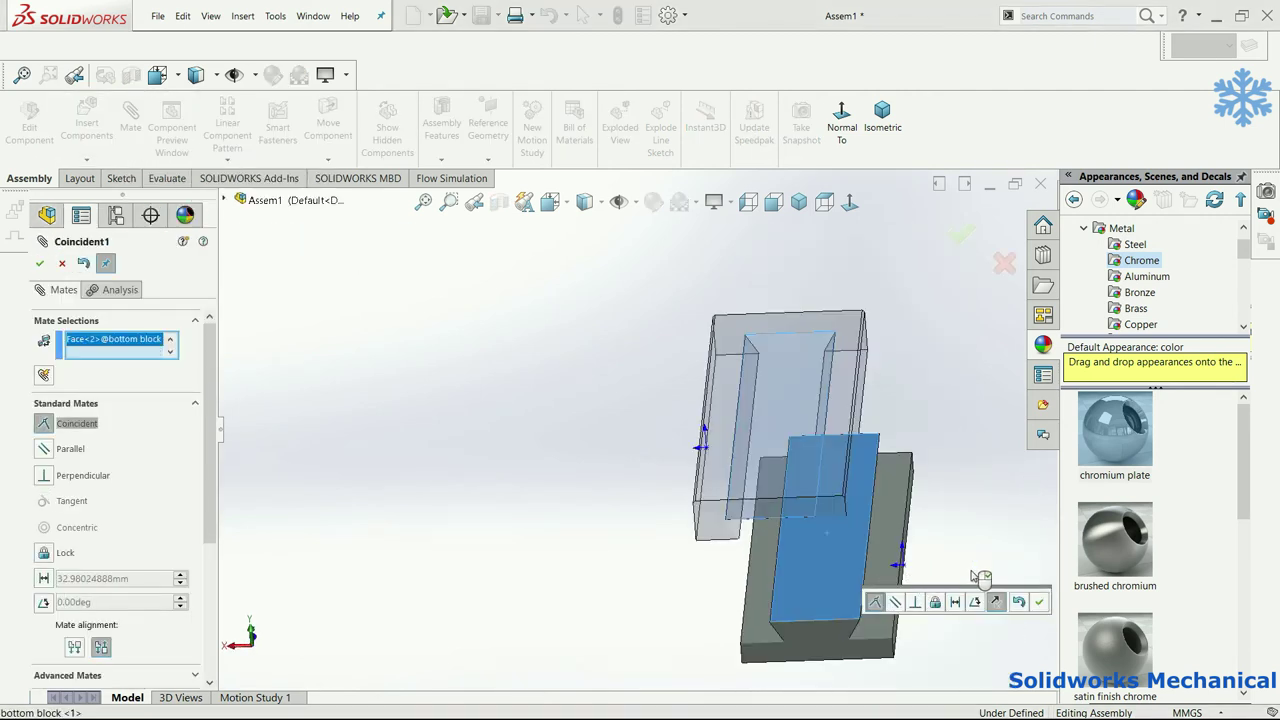
left_click(830, 528)
middle_click_drag(830, 528, 700, 512)
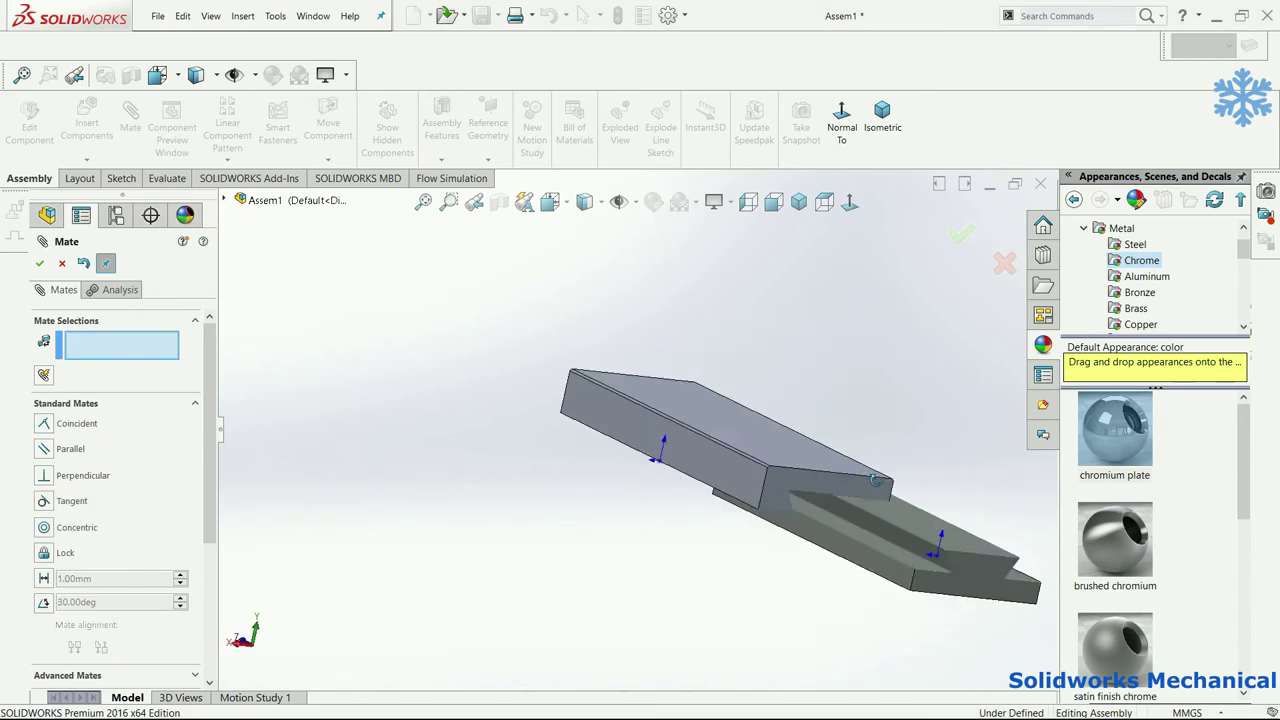
scroll(700, 512, "down", 3)
left_click(712, 498)
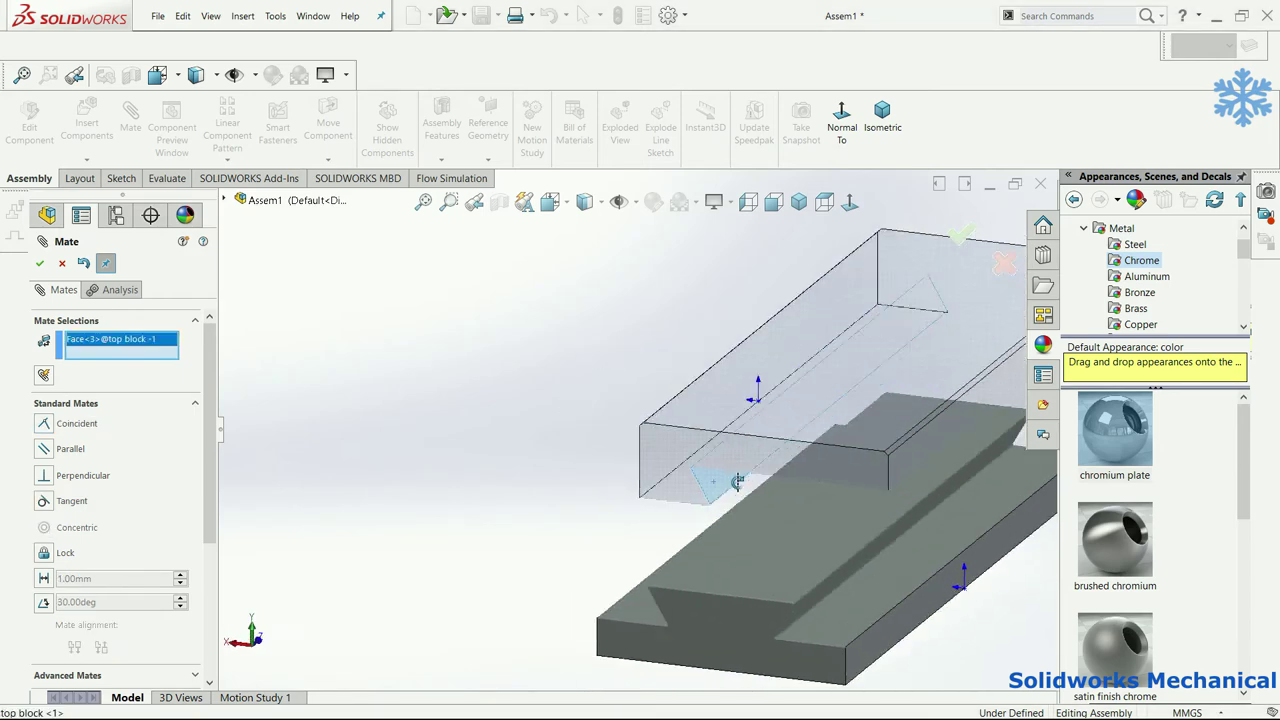
middle_click_drag(712, 498, 810, 499)
left_click(810, 500)
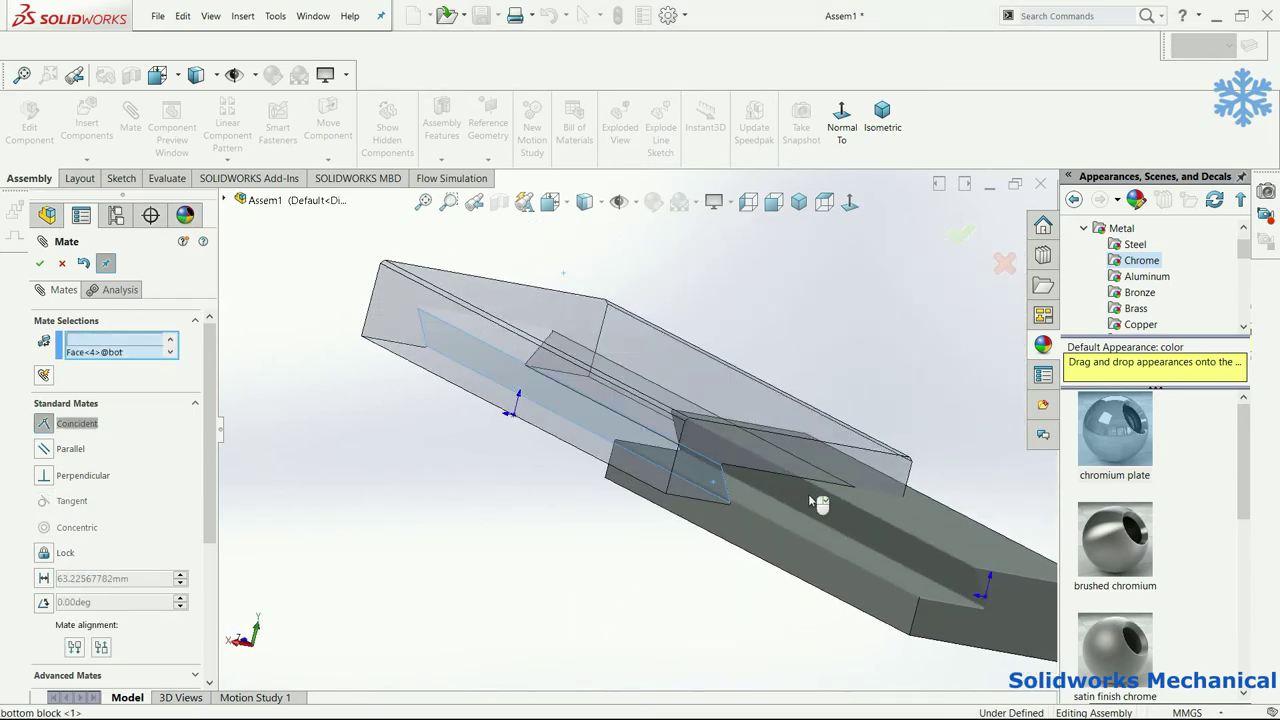
key("Return")
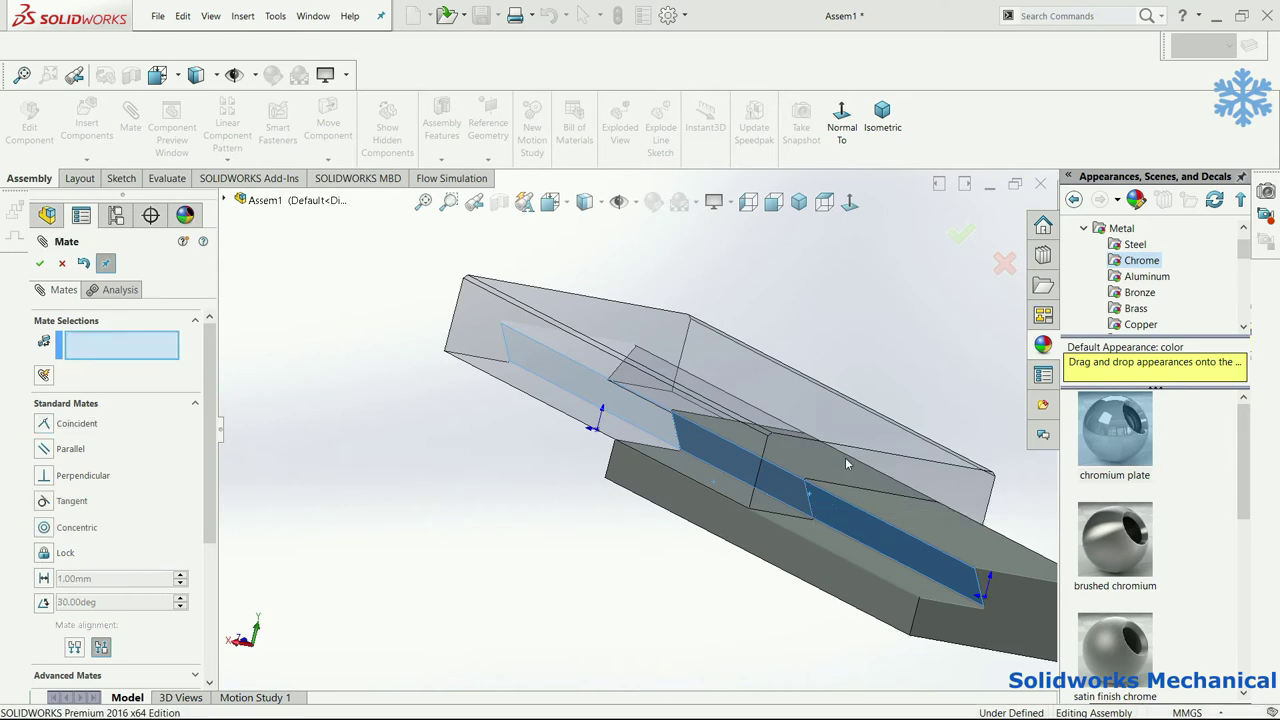
middle_click_drag(856, 425, 785, 450)
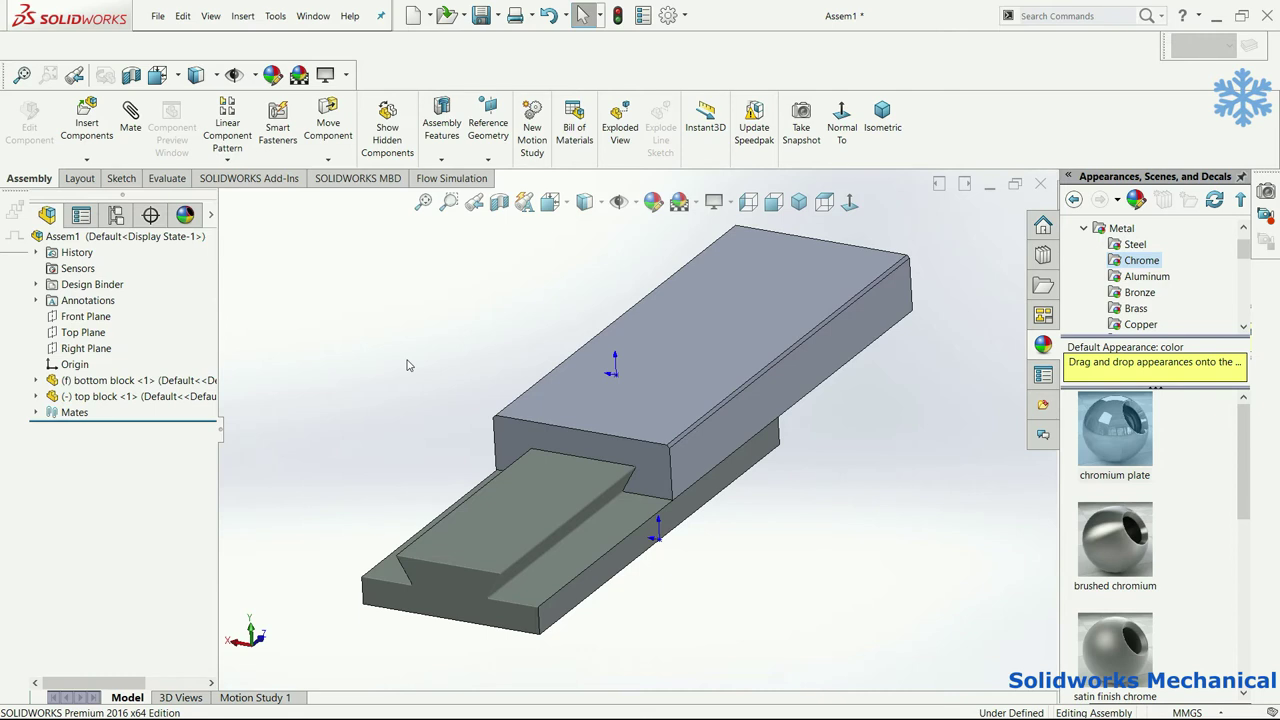
Step: Save the assembly as a new file named 'Dovetail slides'
key("ctrl+s")
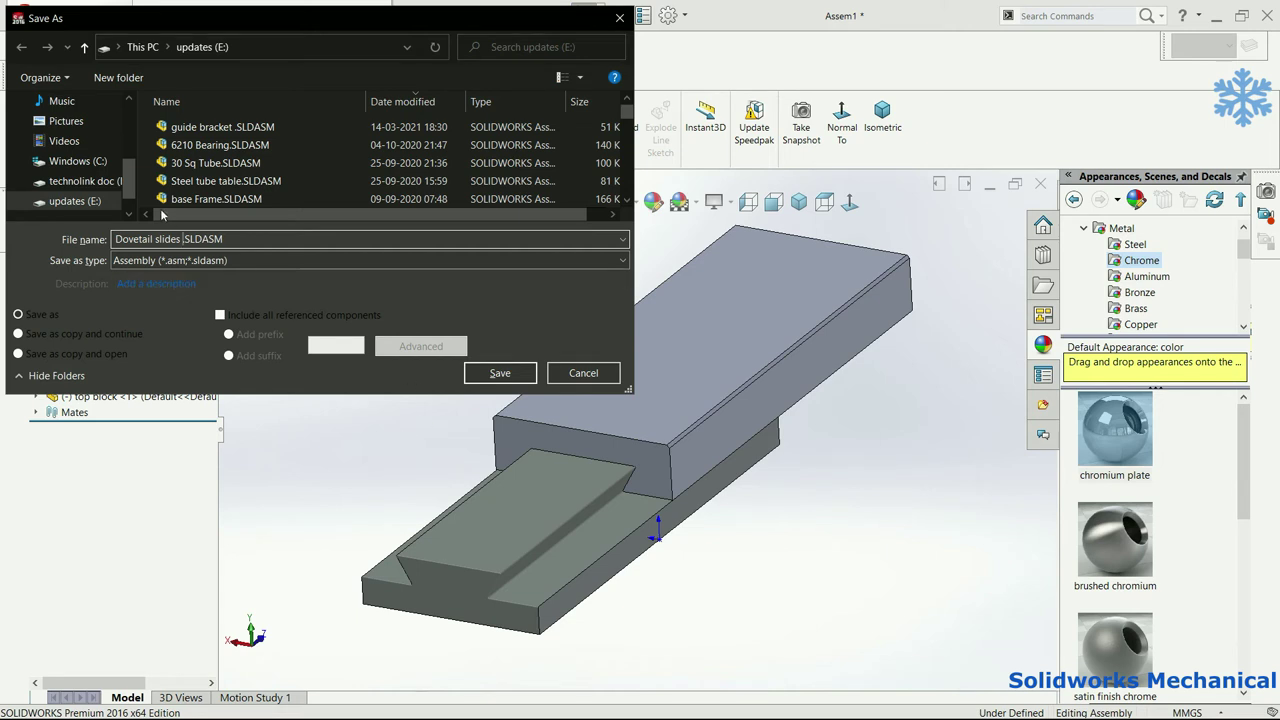
left_click(483, 374)
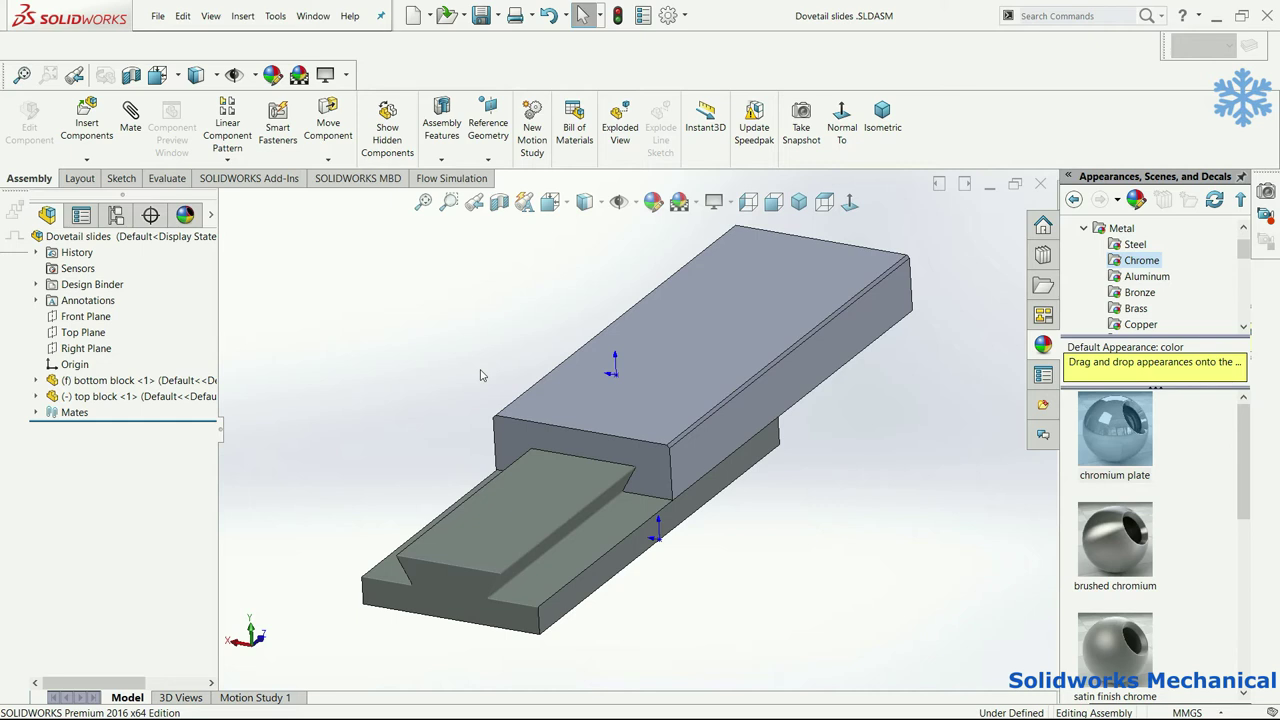
right_click(784, 297)
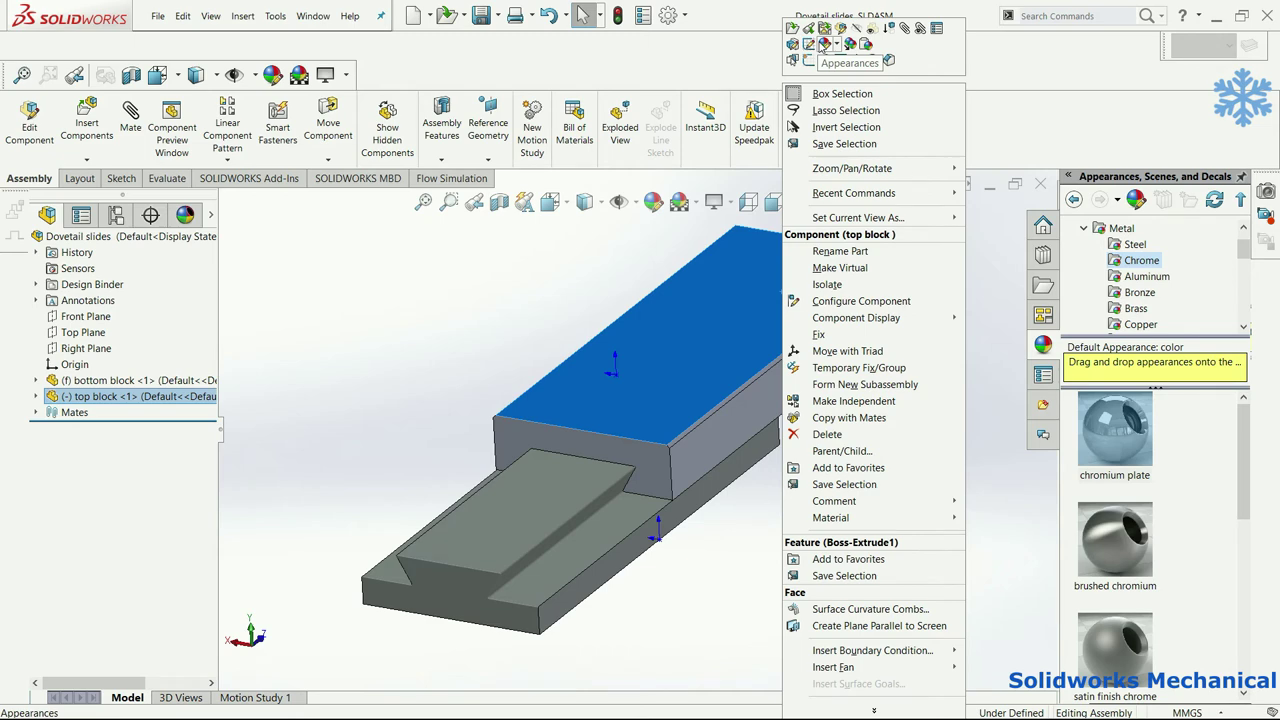
Step: Open the top block part and sketch two points near the ends of its top face
left_click(795, 36)
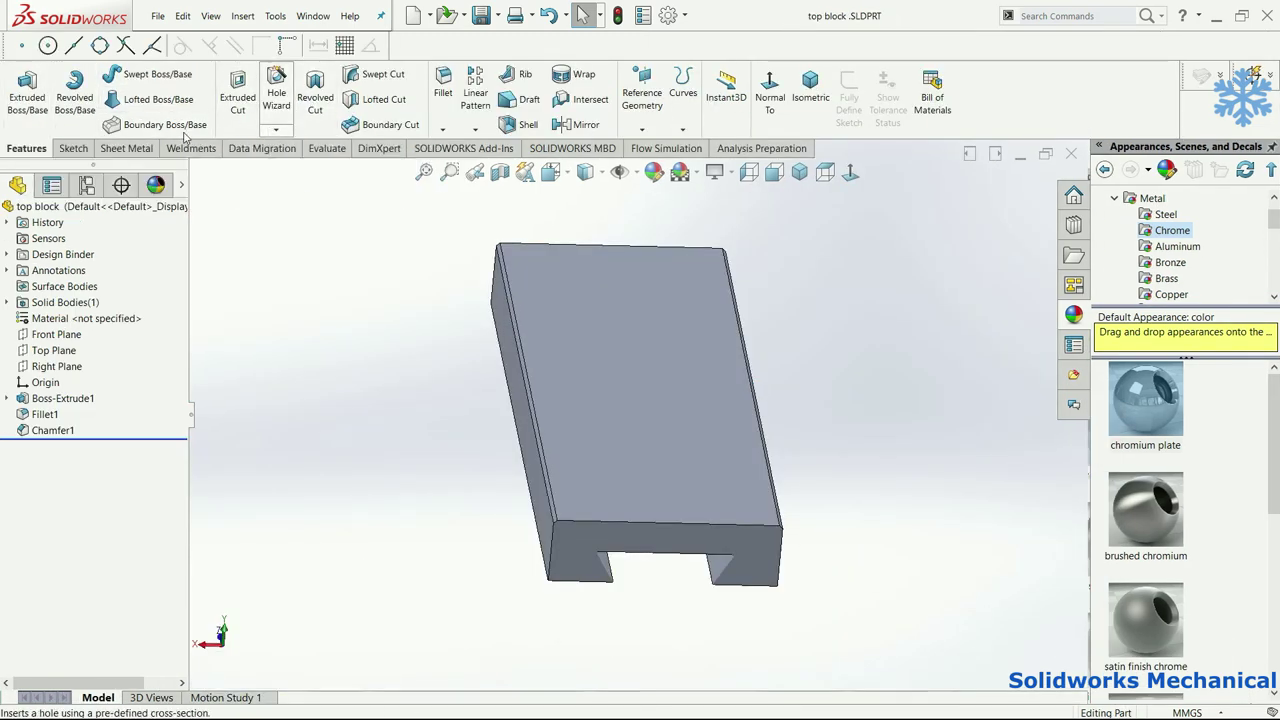
left_click(73, 148)
left_click(20, 90)
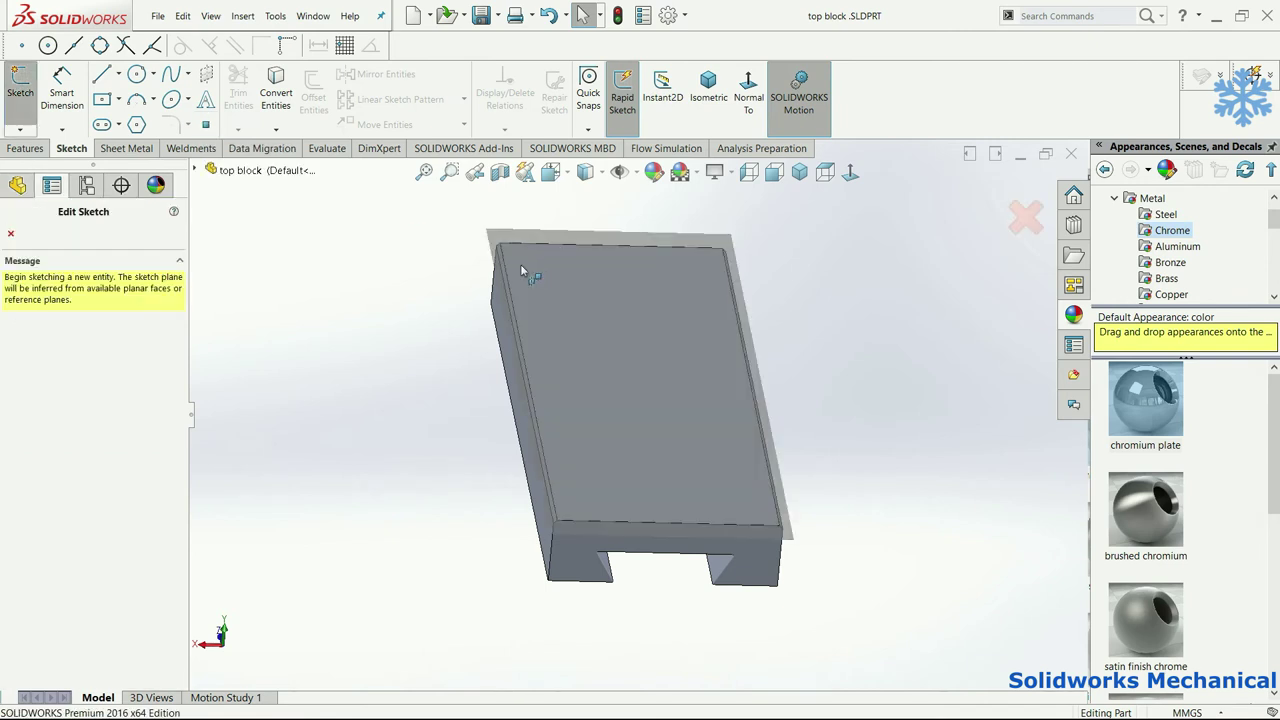
left_click(535, 265)
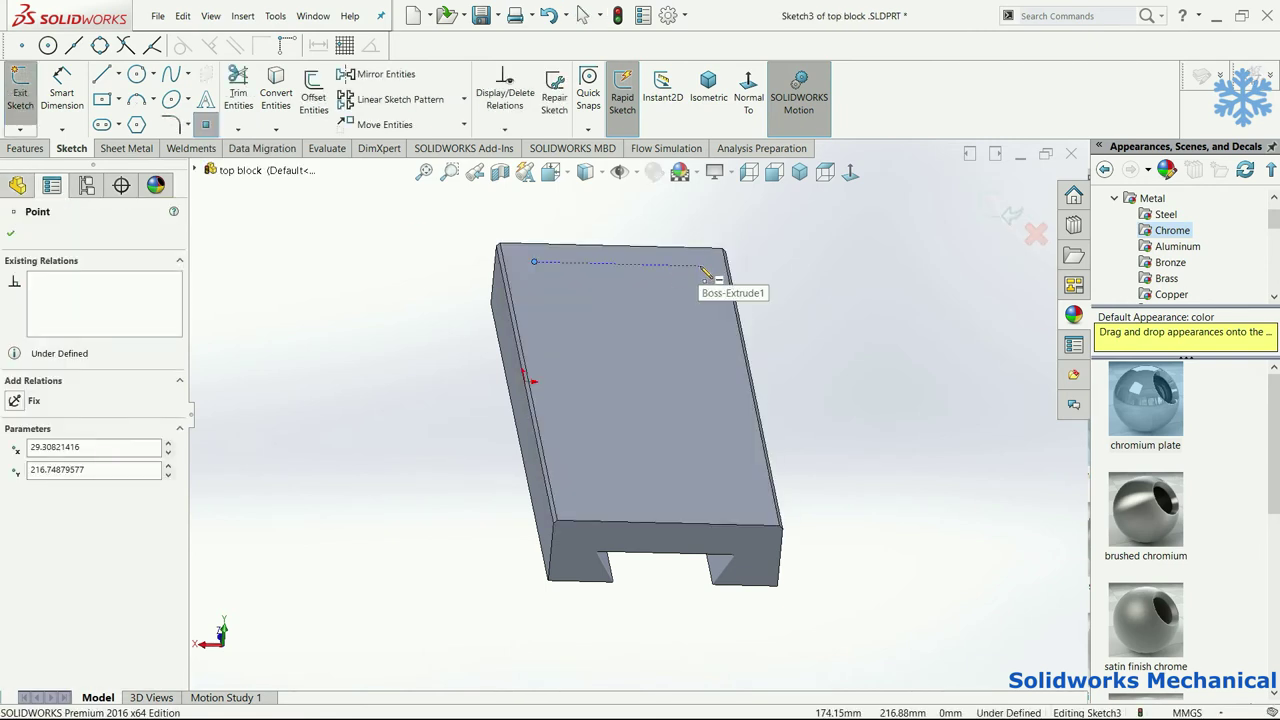
left_click(703, 268)
key("Escape")
middle_click_drag(716, 330, 640, 400)
scroll(630, 420, "up", 3)
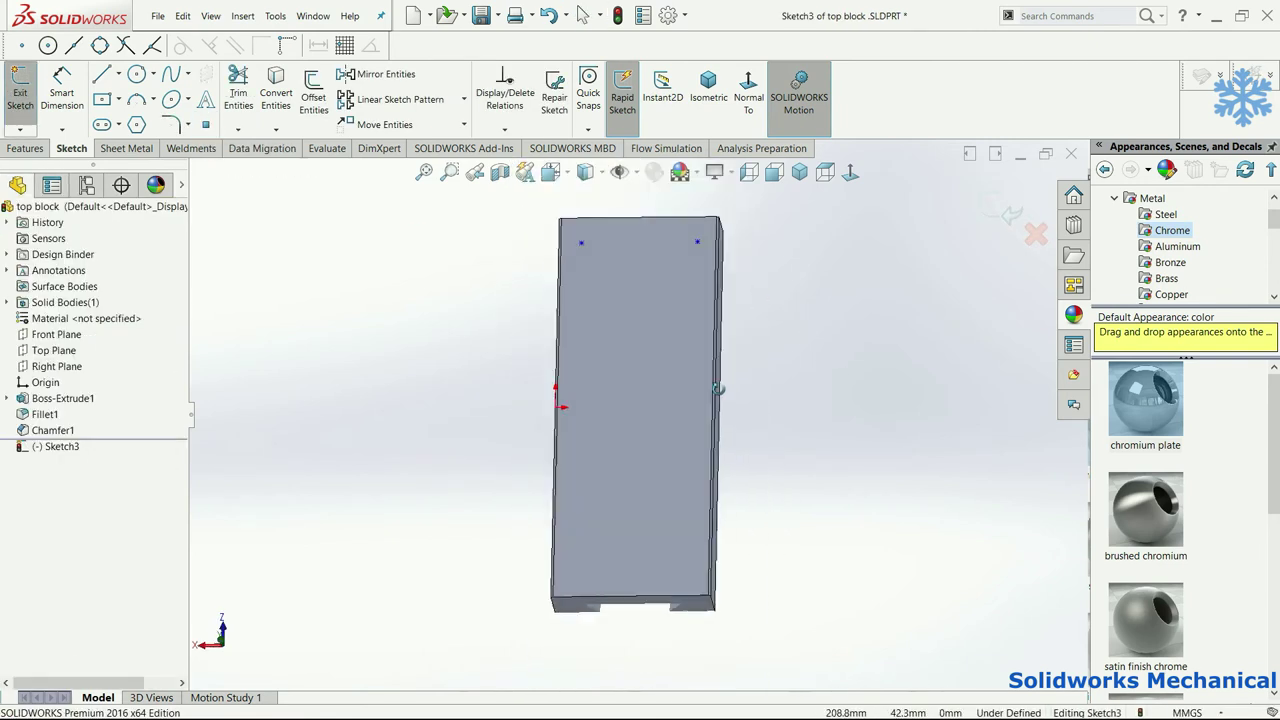
scroll(437, 223, "up", 1)
Step: Dimension the left point 30 mm from the block's left edge
left_click(60, 92)
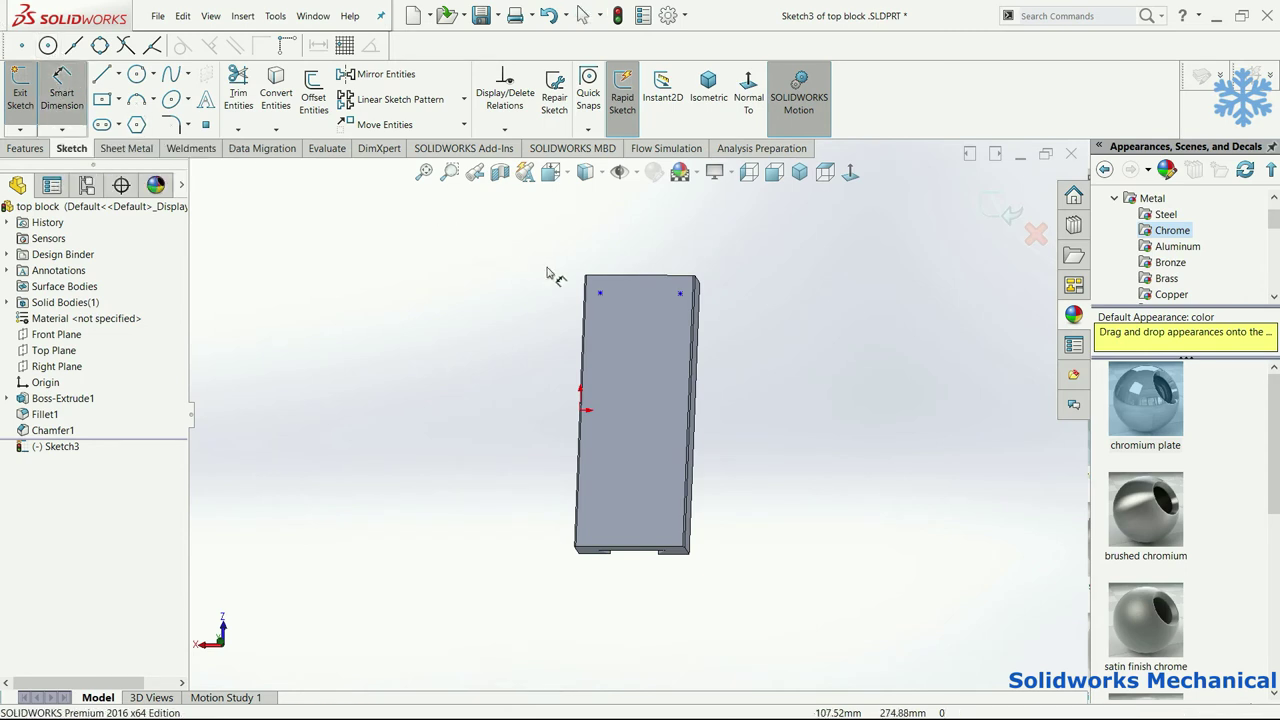
left_click(600, 293)
scroll(598, 295, "down", 3)
scroll(576, 365, "down", 2)
left_click(555, 315)
left_click(572, 210)
type("30")
key("Return")
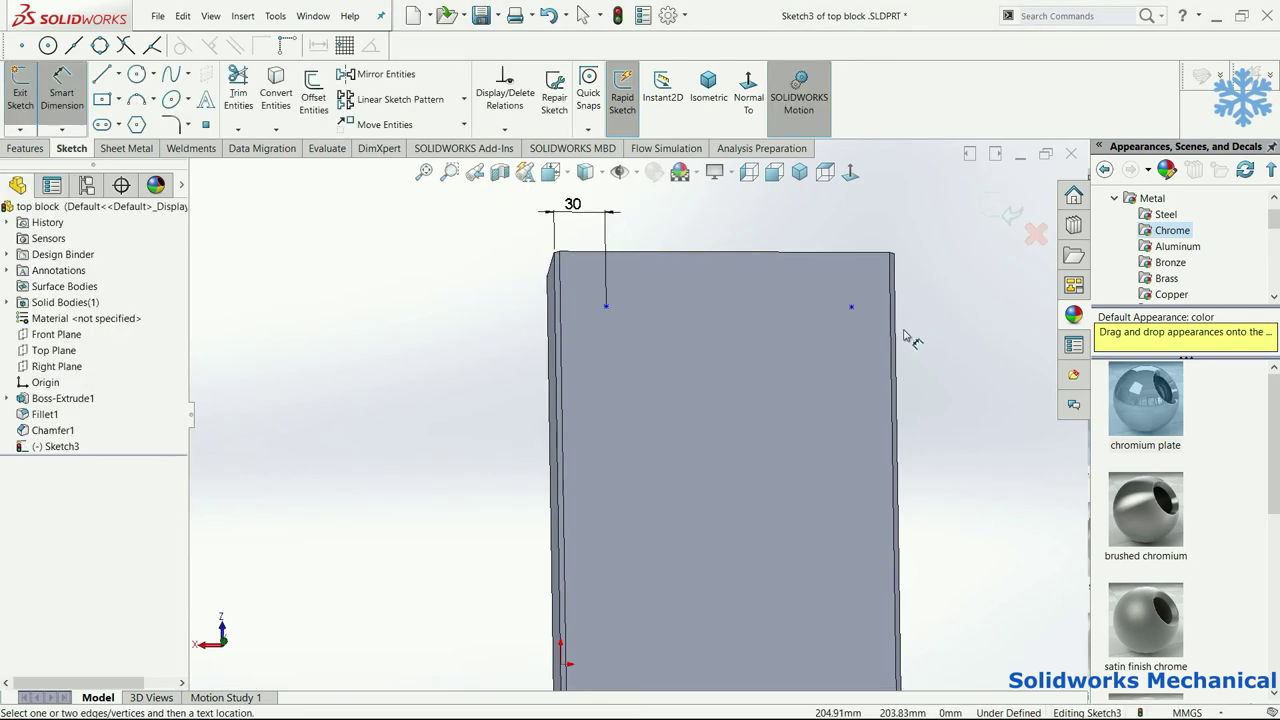
Step: Dimension the right point 30 mm from the right edge and 30 mm from the top edge
left_click(898, 340)
left_click(851, 306)
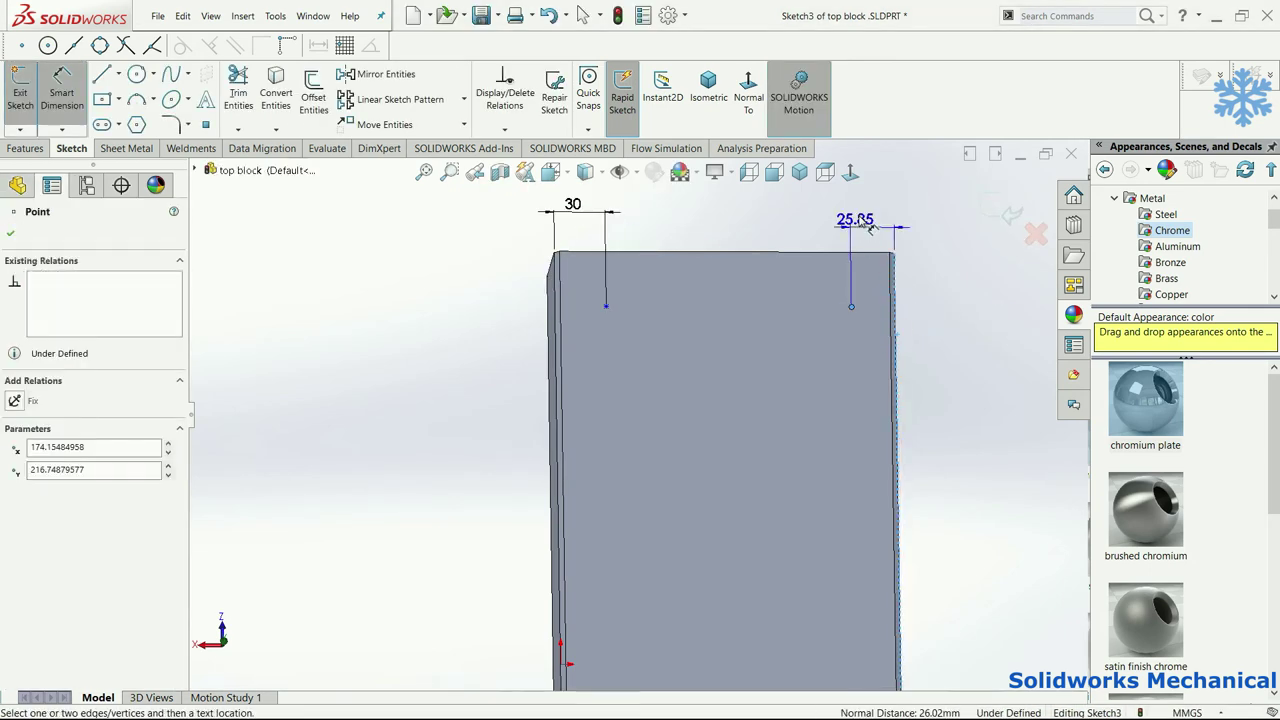
left_click(858, 215)
type("30")
key("Return")
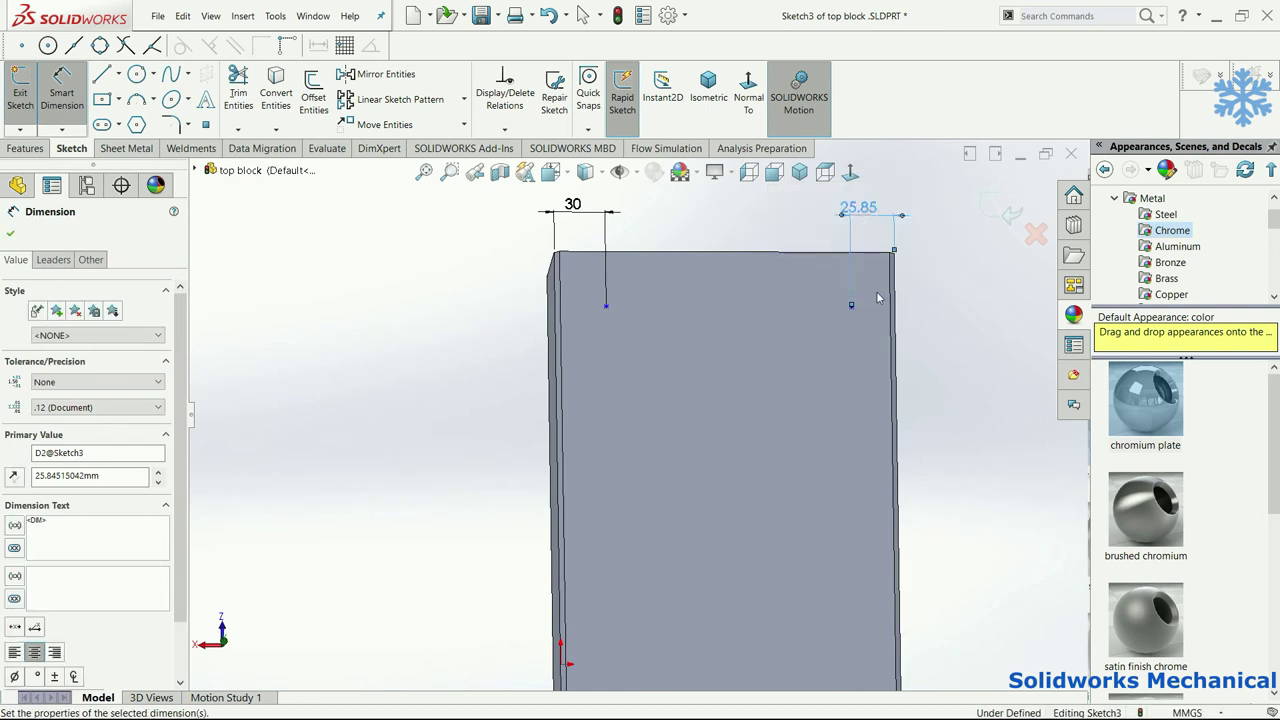
left_click(873, 258)
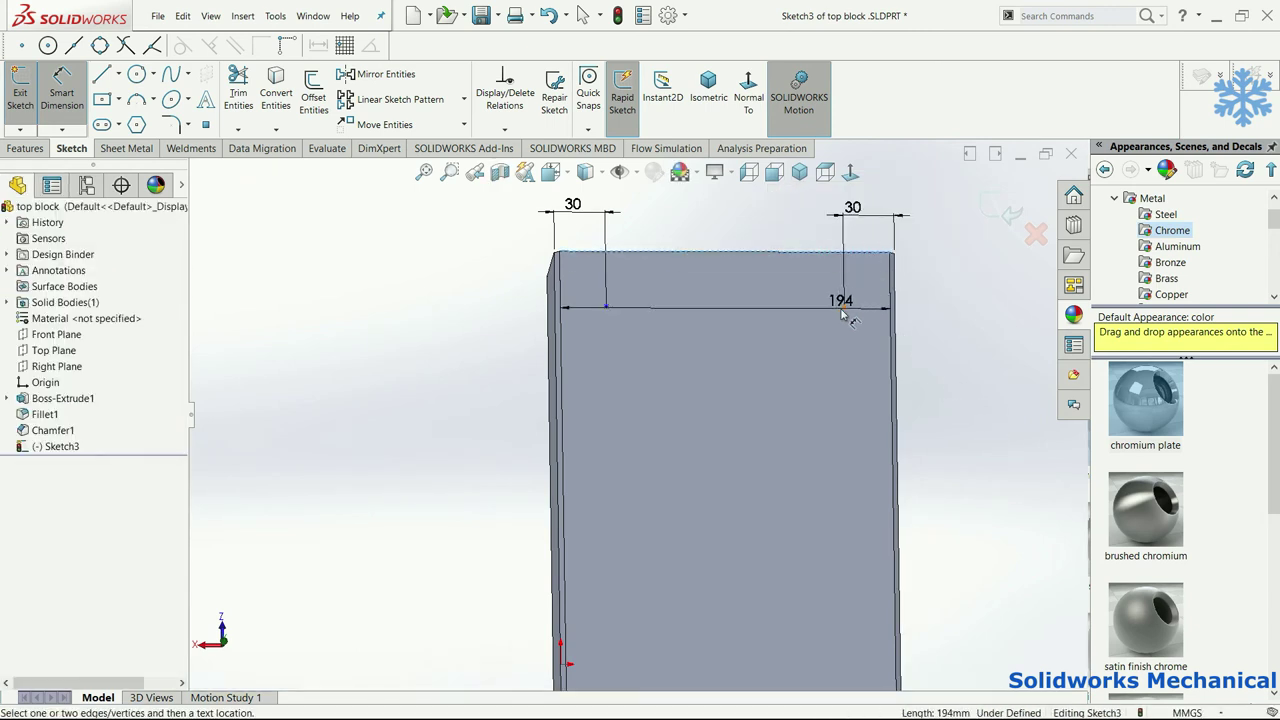
left_click(844, 306)
left_click(968, 277)
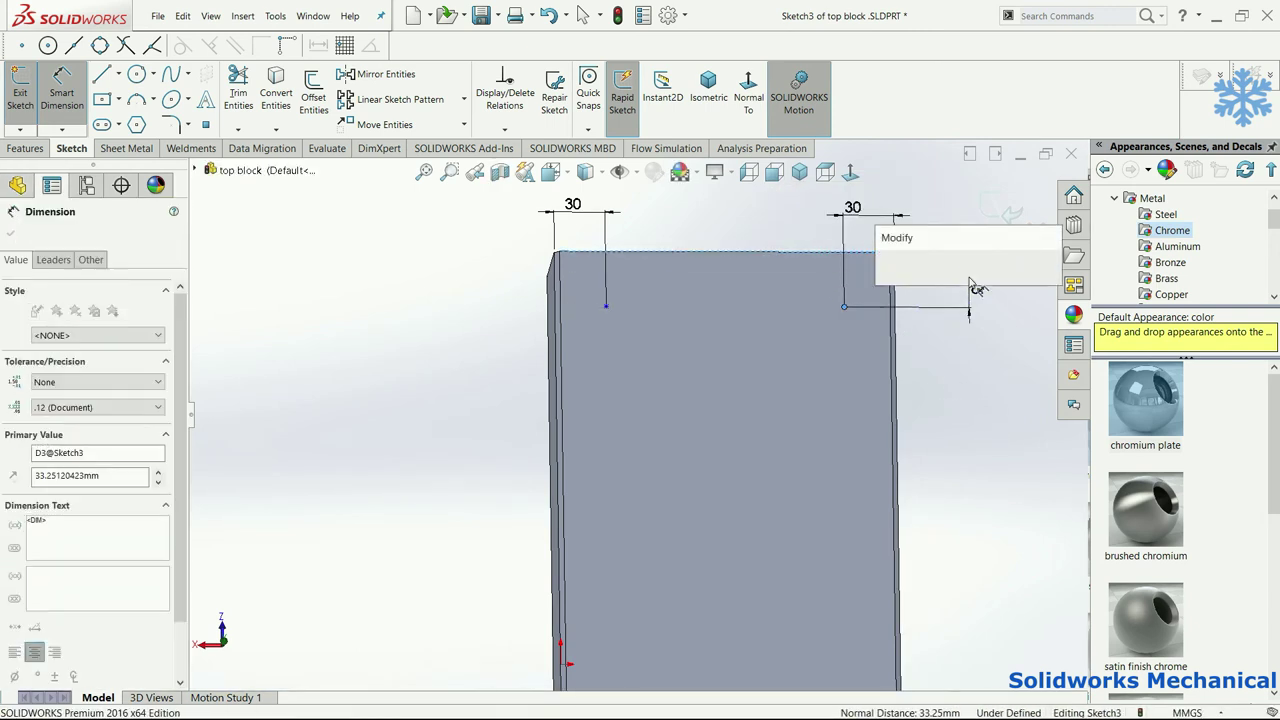
type("30")
key("Return")
key("Escape")
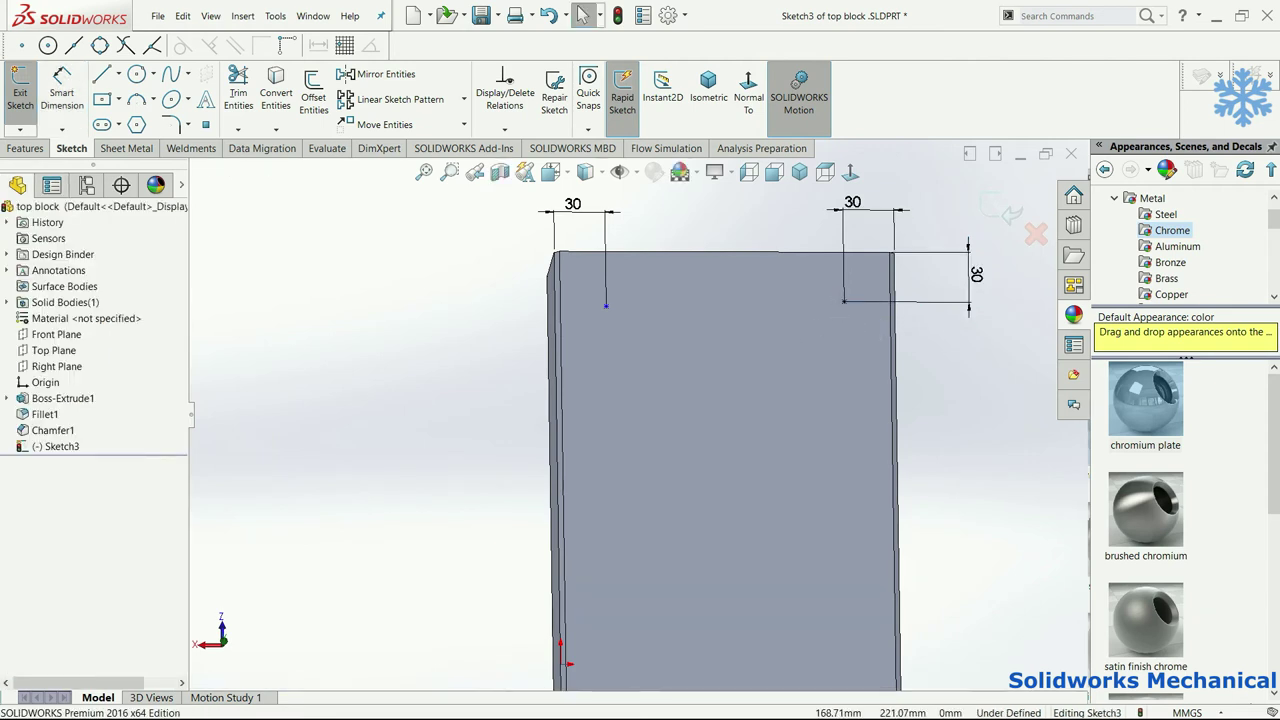
Step: Make the two sketch points horizontal and exit the sketch
left_click(605, 305)
left_click(607, 307, "ctrl")
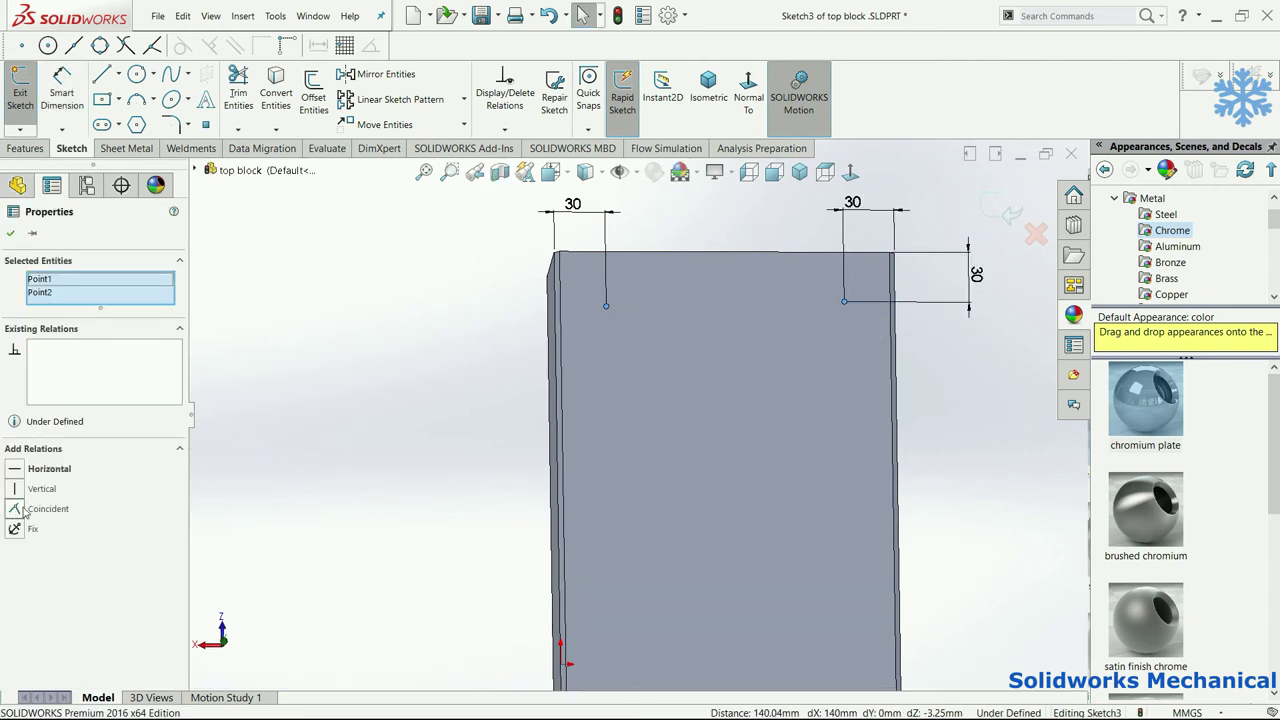
left_click(28, 468)
key("Escape")
scroll(654, 443, "up", 2)
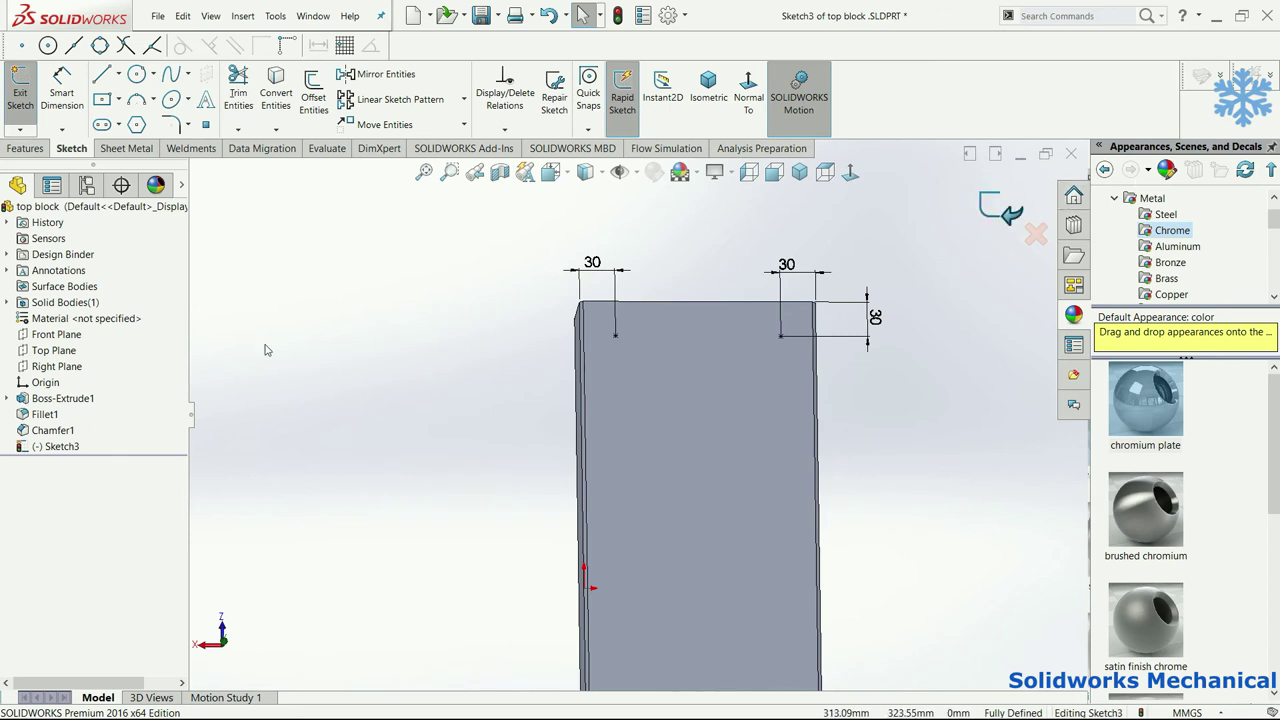
left_click(20, 90)
left_click(276, 129)
left_click(277, 96)
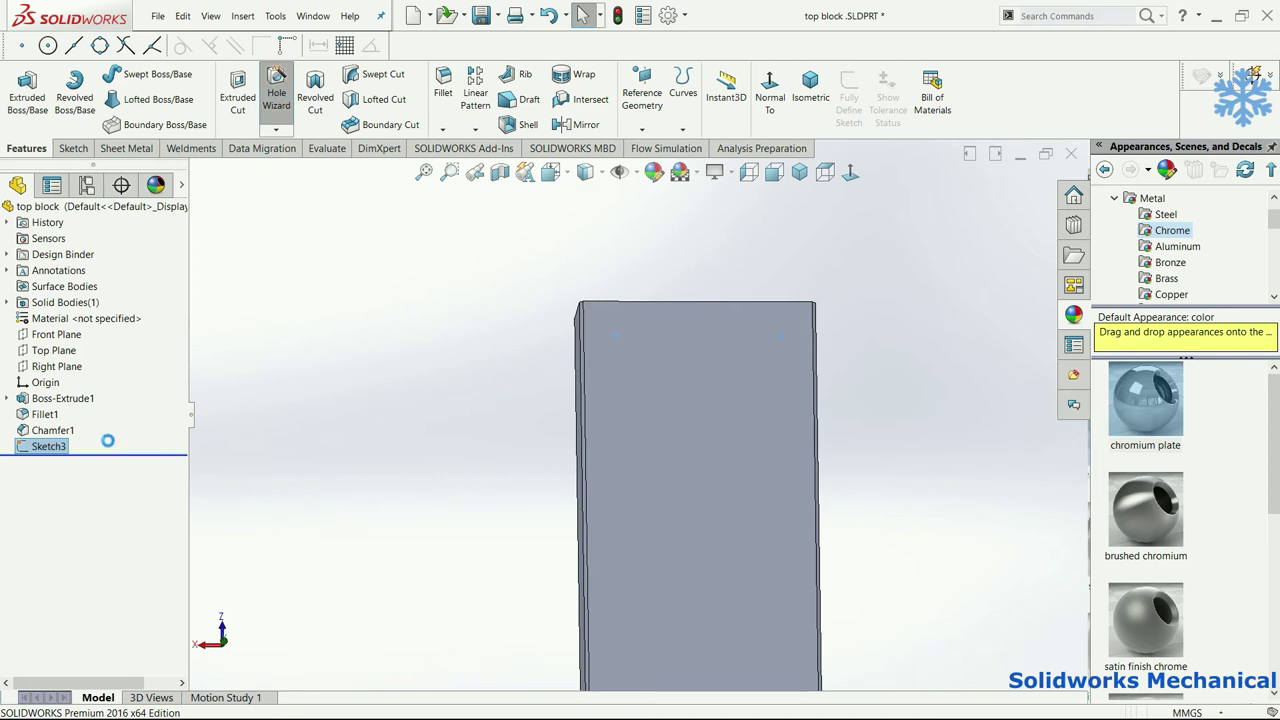
Step: Create M12 tap drill holes at the left and right sketch points on the top block
left_click(120, 588)
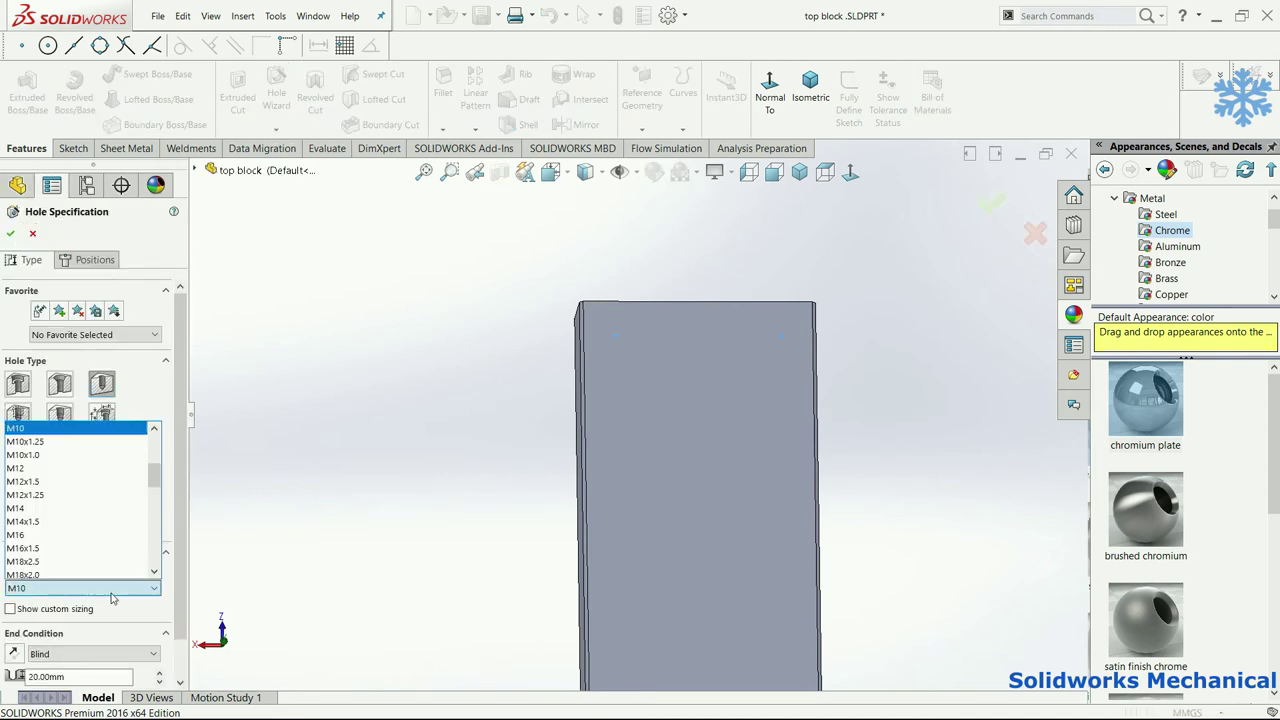
left_click(55, 466)
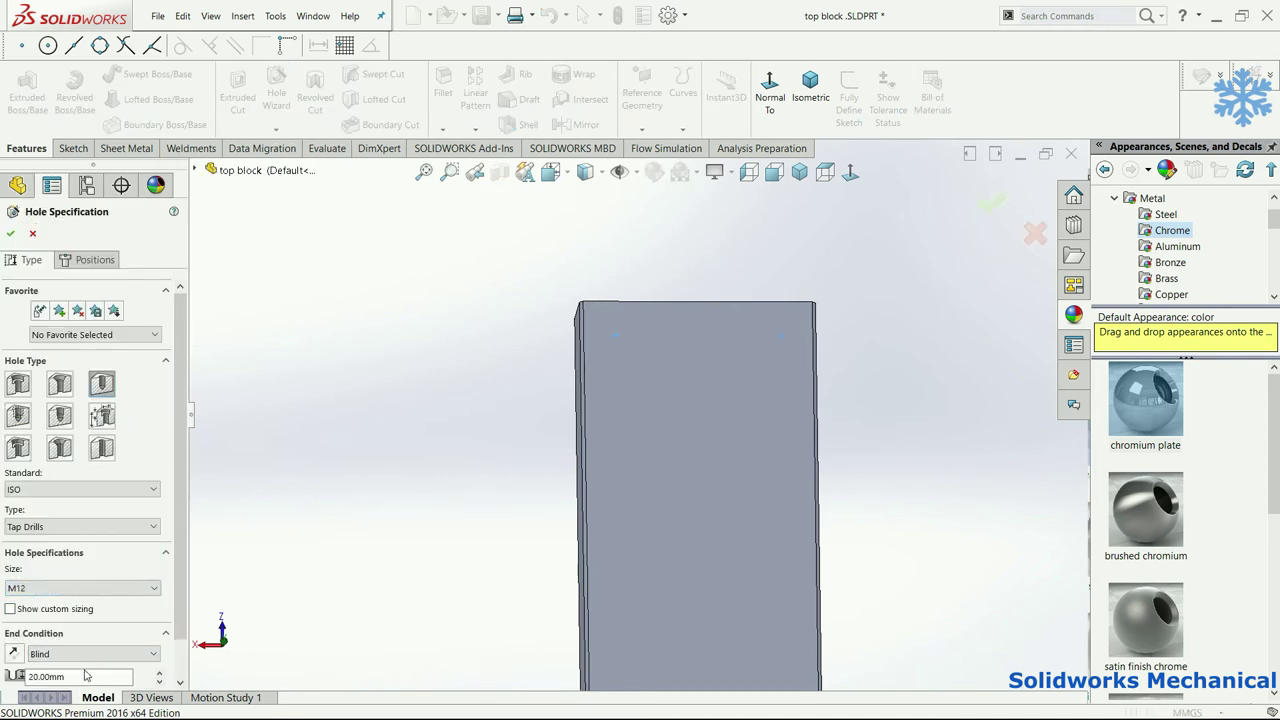
left_click(95, 260)
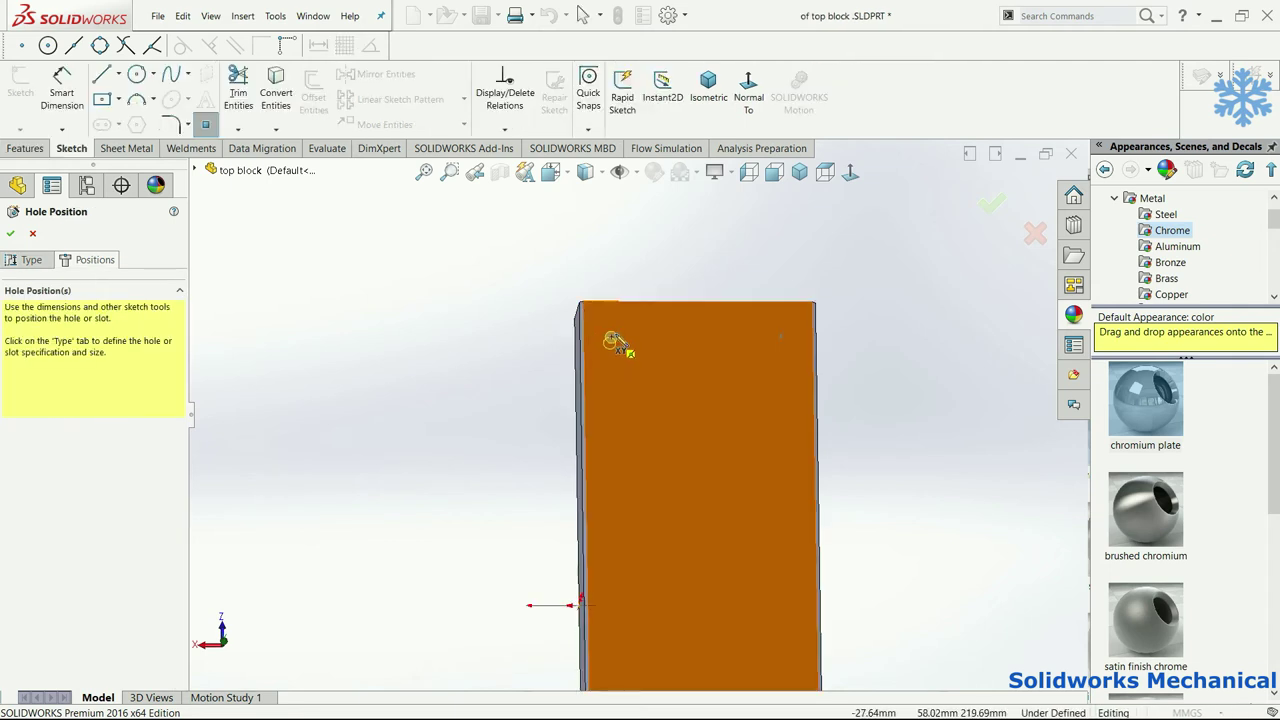
left_click(616, 338)
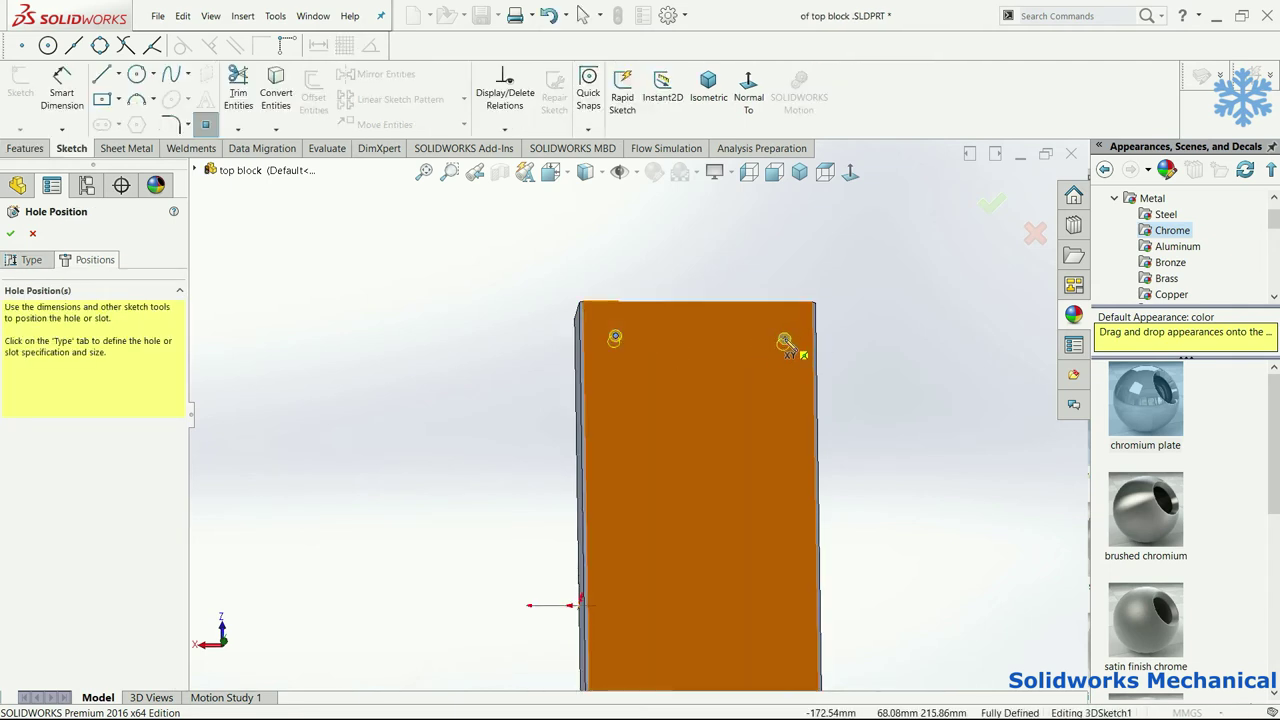
left_click(778, 339)
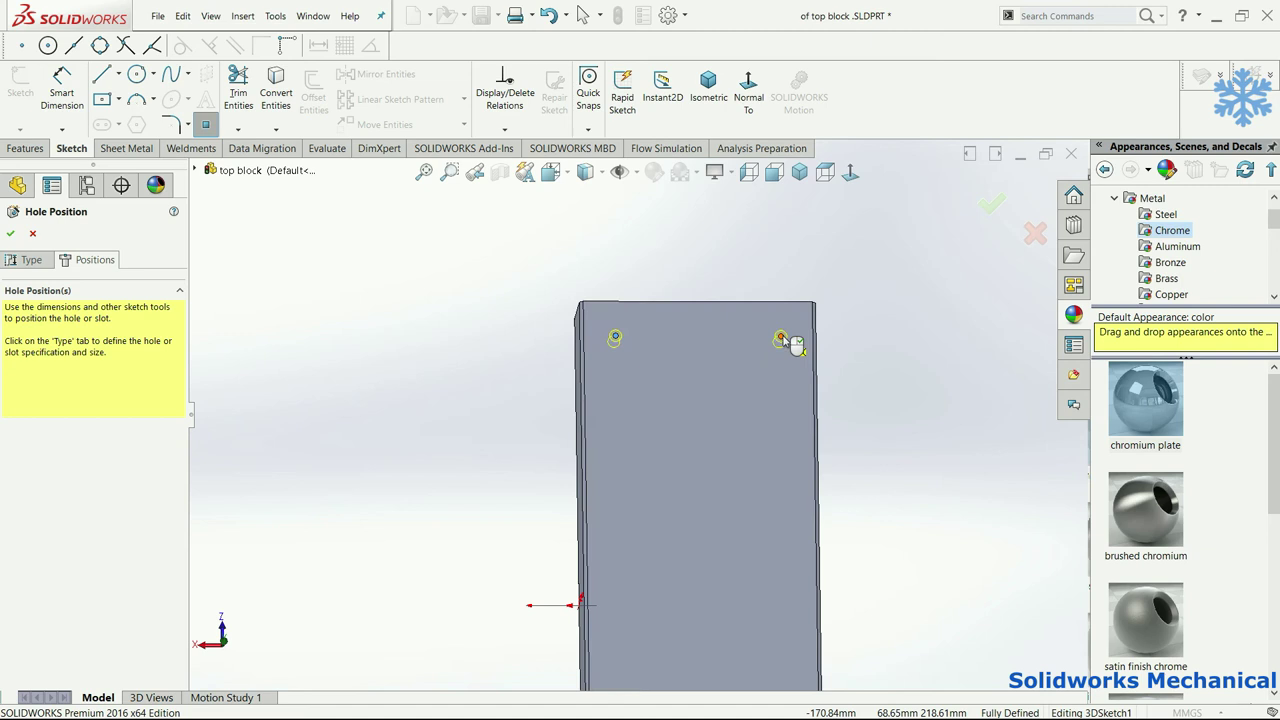
middle_click_drag(781, 338, 905, 283)
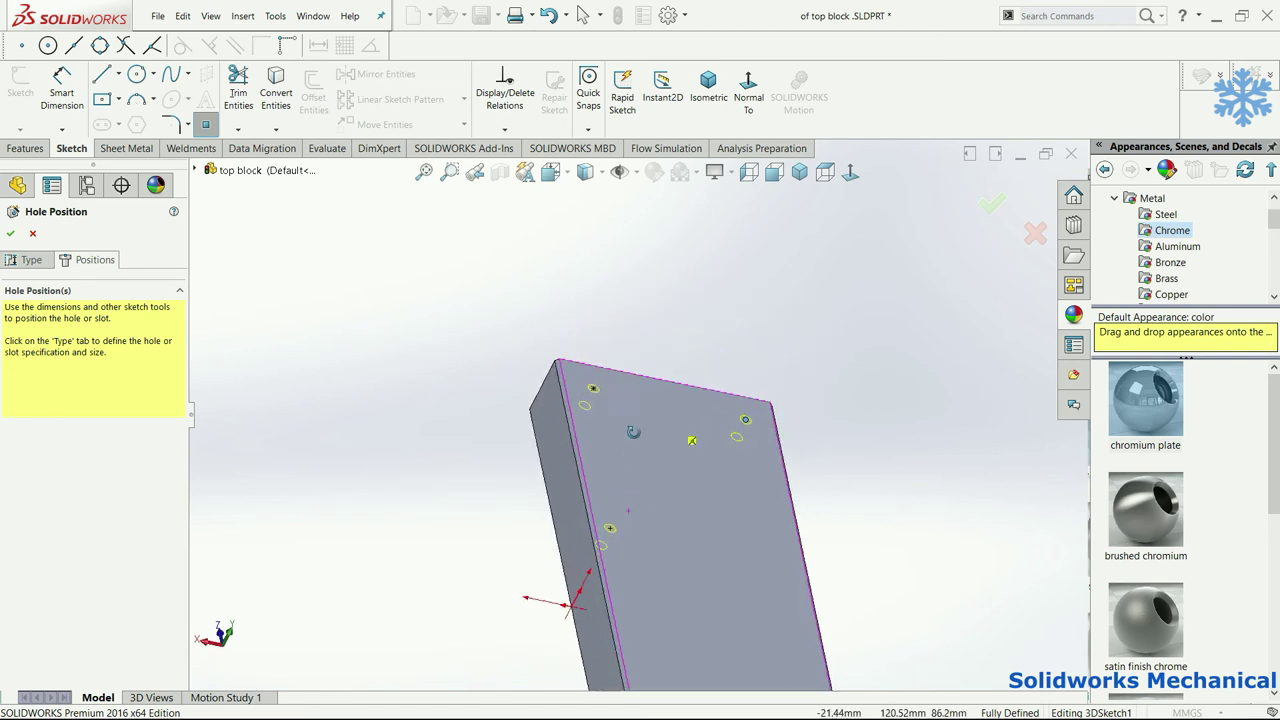
left_click(988, 208)
scroll(604, 483, "down", 3)
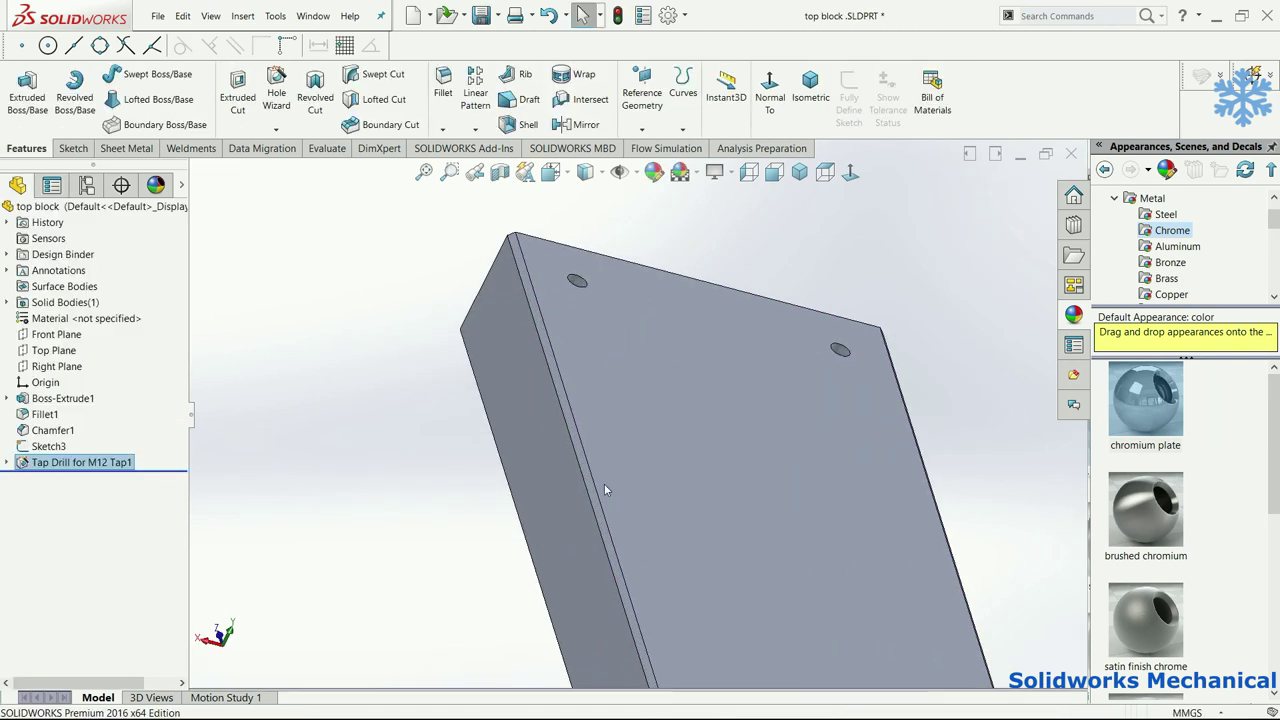
scroll(378, 457, "up", 3)
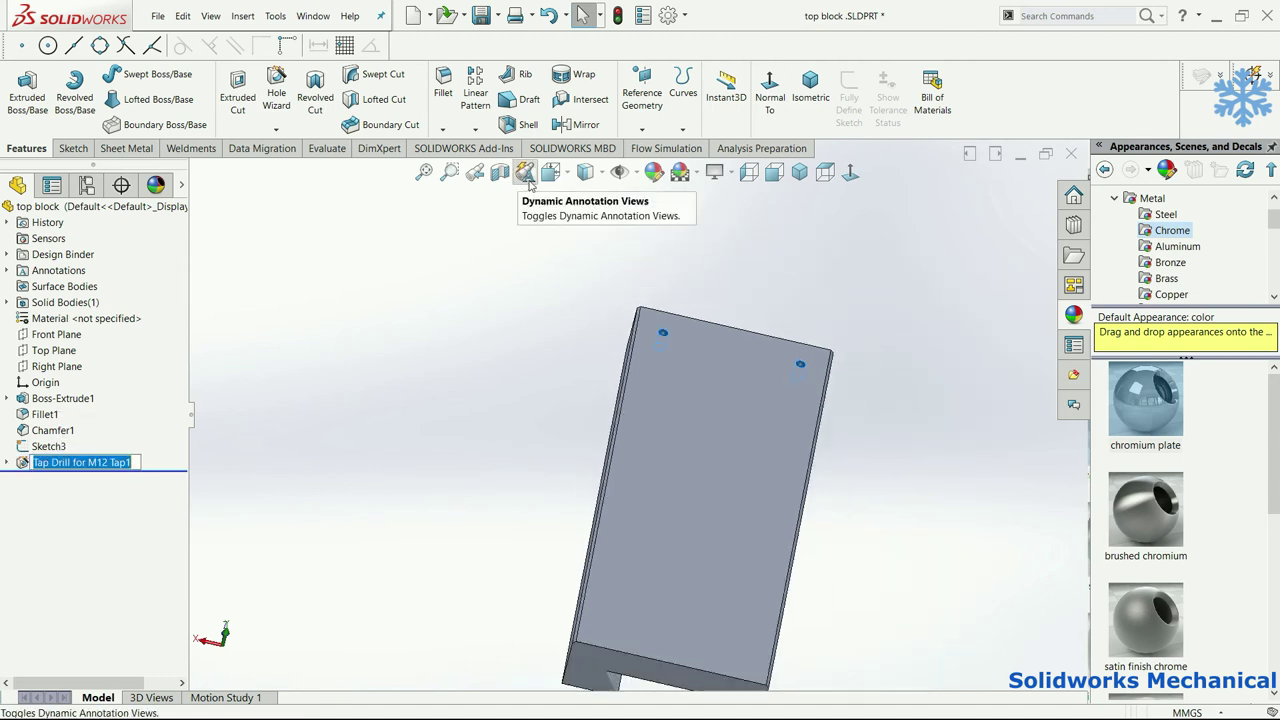
left_click(475, 92)
Step: Use the top block's long edge as the pattern direction with 4 instances
scroll(597, 441, "down", 1)
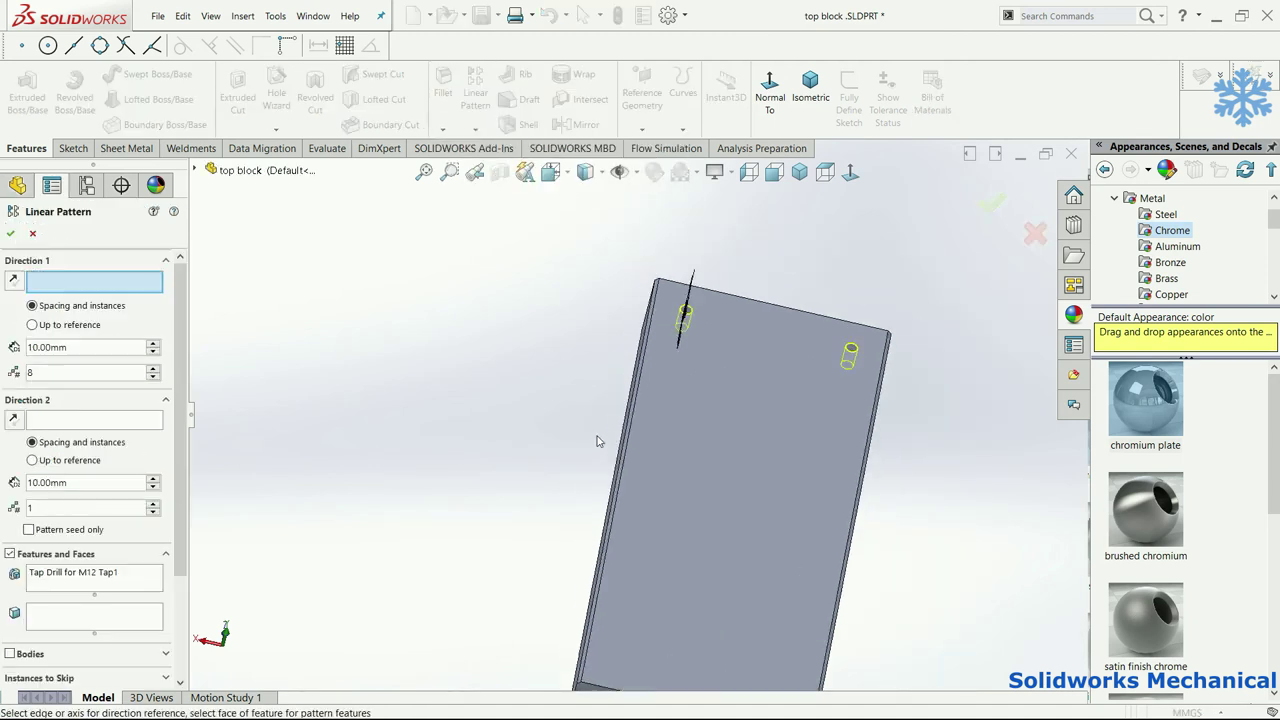
middle_click_drag(622, 385, 657, 421)
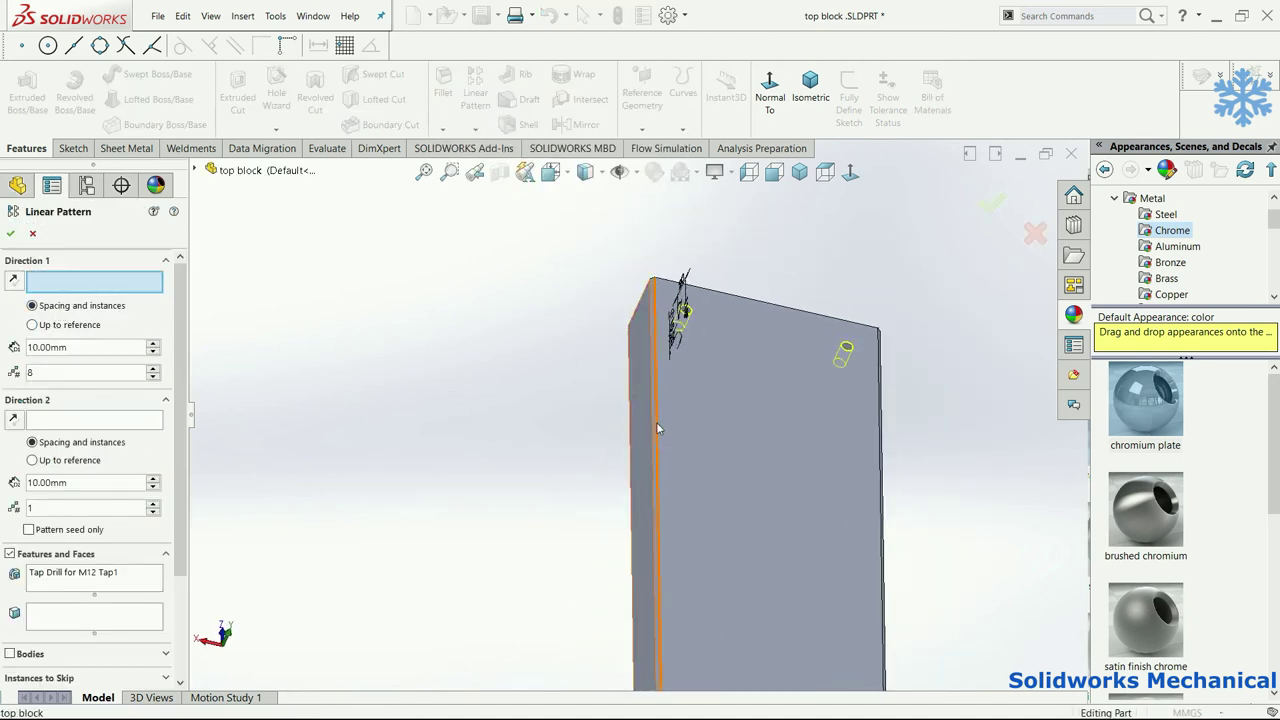
left_click(657, 428)
double_click(71, 370)
left_click(33, 347)
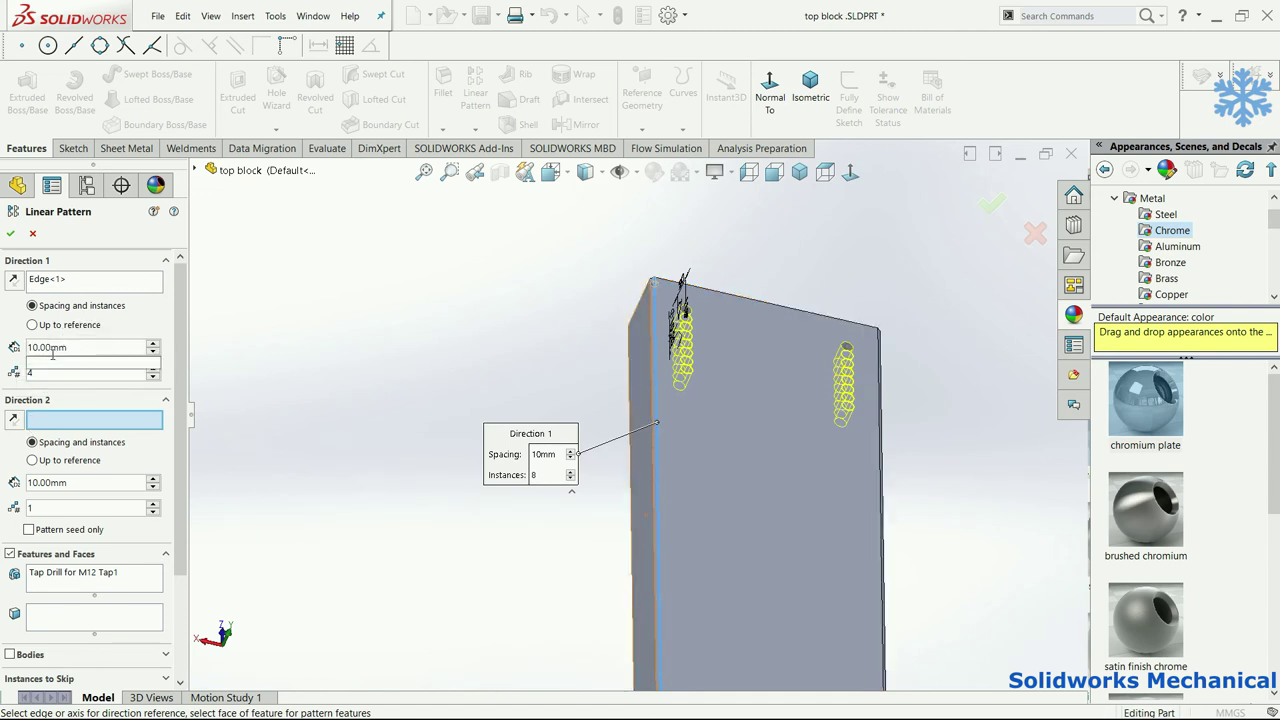
Step: Set the pattern spacing to 150 mm and confirm the linear pattern
type("50")
key("Return")
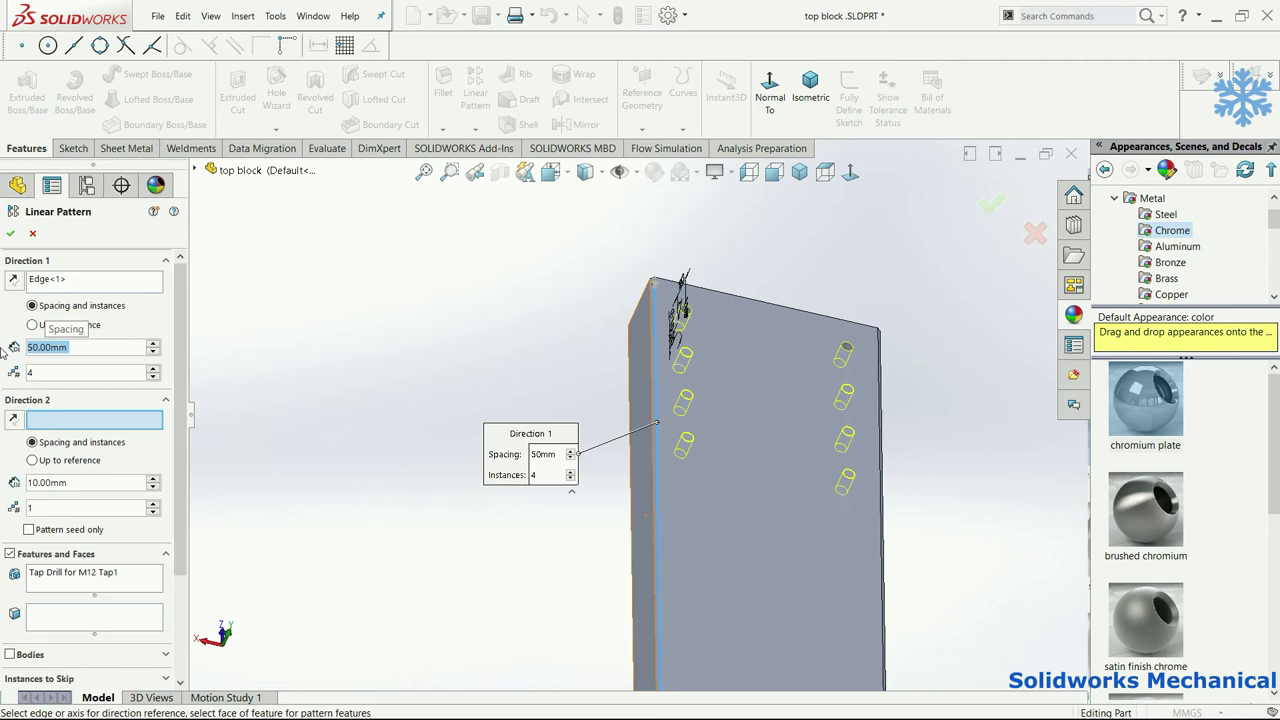
type("100")
key("Return")
mouse_move(520, 368)
middle_mouse_down()
mouse_move(712, 452)
mouse_move(14, 313)
middle_mouse_up()
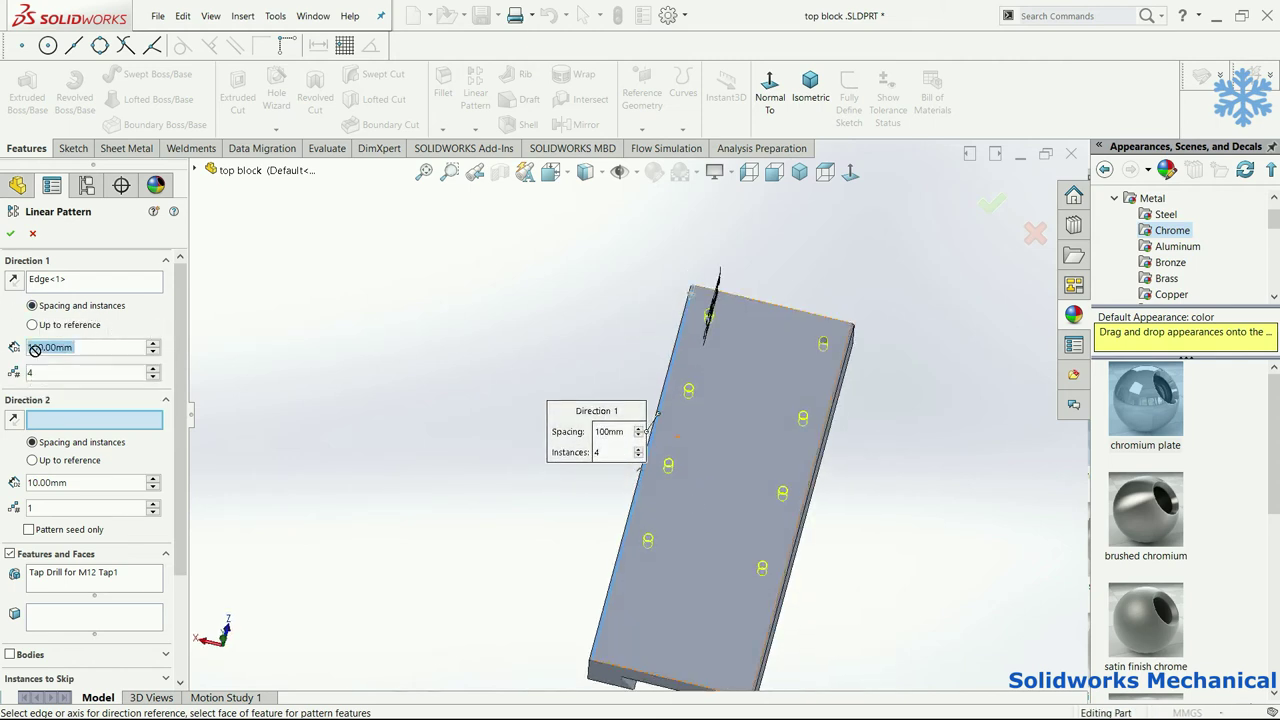
type("0")
key("Return")
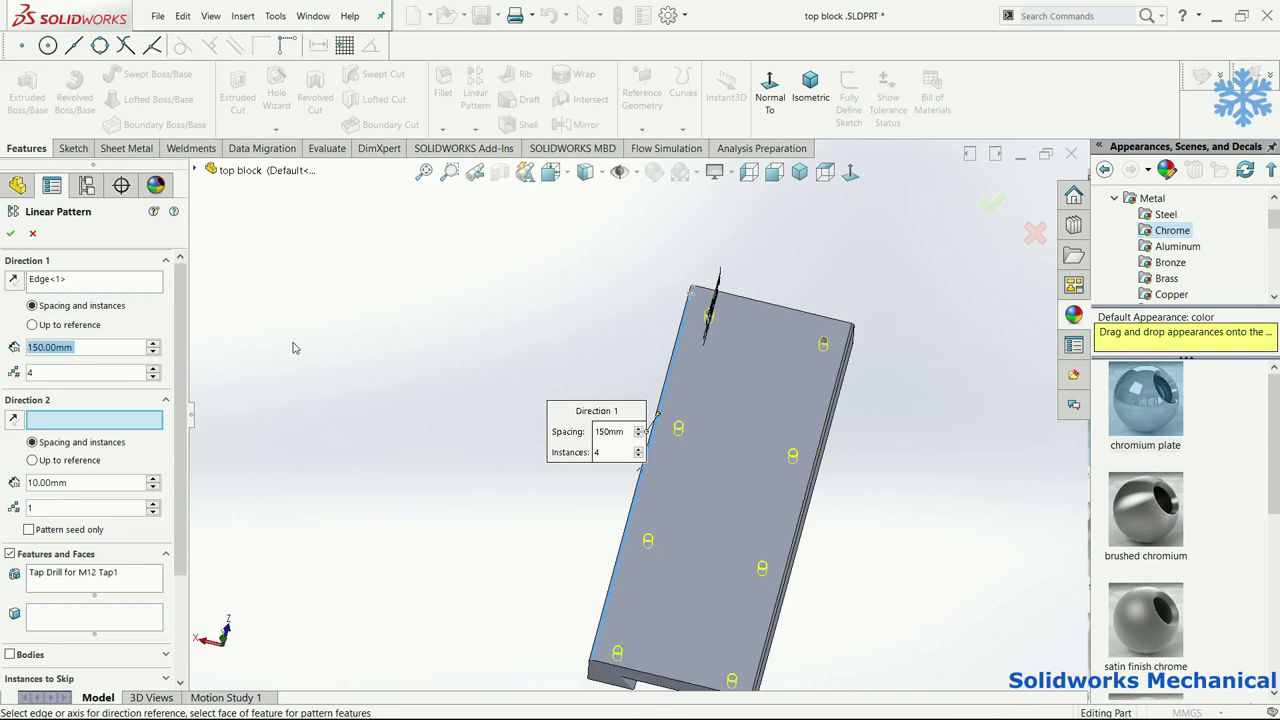
mouse_move(882, 388)
middle_mouse_down()
mouse_move(886, 451)
mouse_move(878, 333)
mouse_move(808, 436)
middle_mouse_up()
scroll(886, 451, "up", 2)
scroll(808, 436, "down", 2)
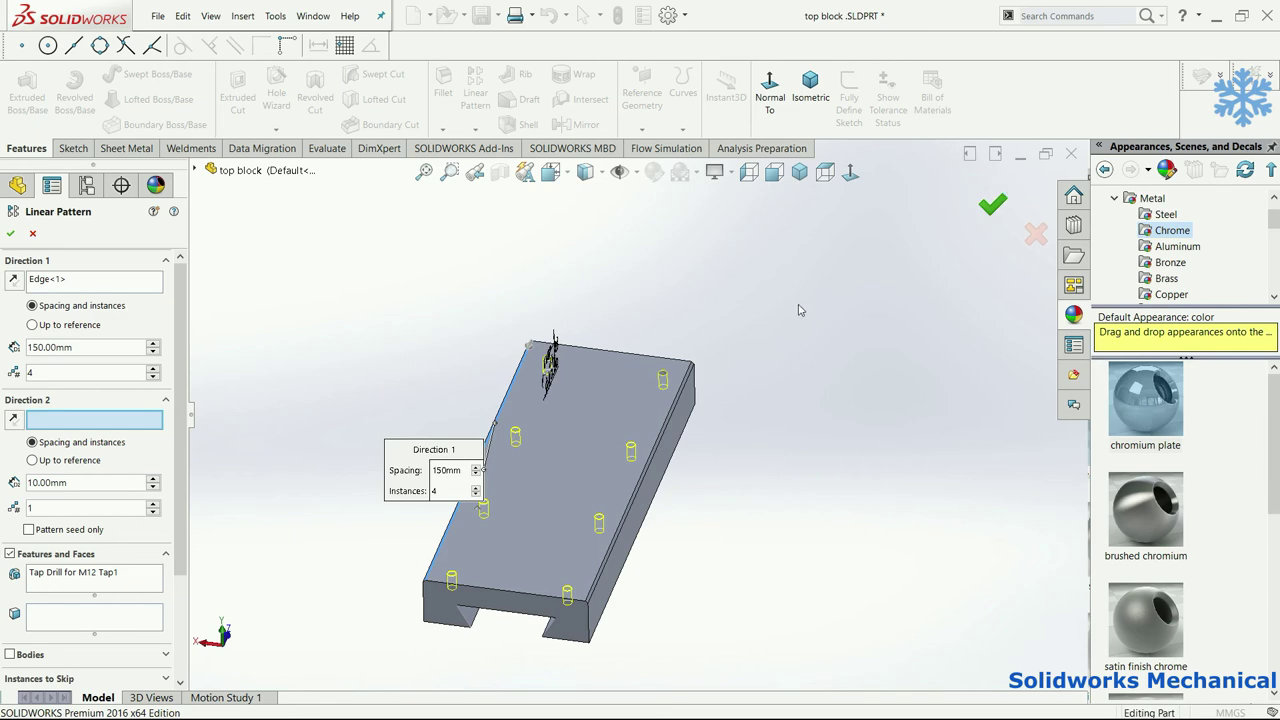
left_click(993, 204)
Step: Inspect the patterned holes and save the top block part
mouse_move(993, 204)
middle_mouse_down()
mouse_move(686, 394)
mouse_move(712, 493)
mouse_move(630, 470)
mouse_move(588, 480)
middle_mouse_up()
scroll(690, 457, "down", 2)
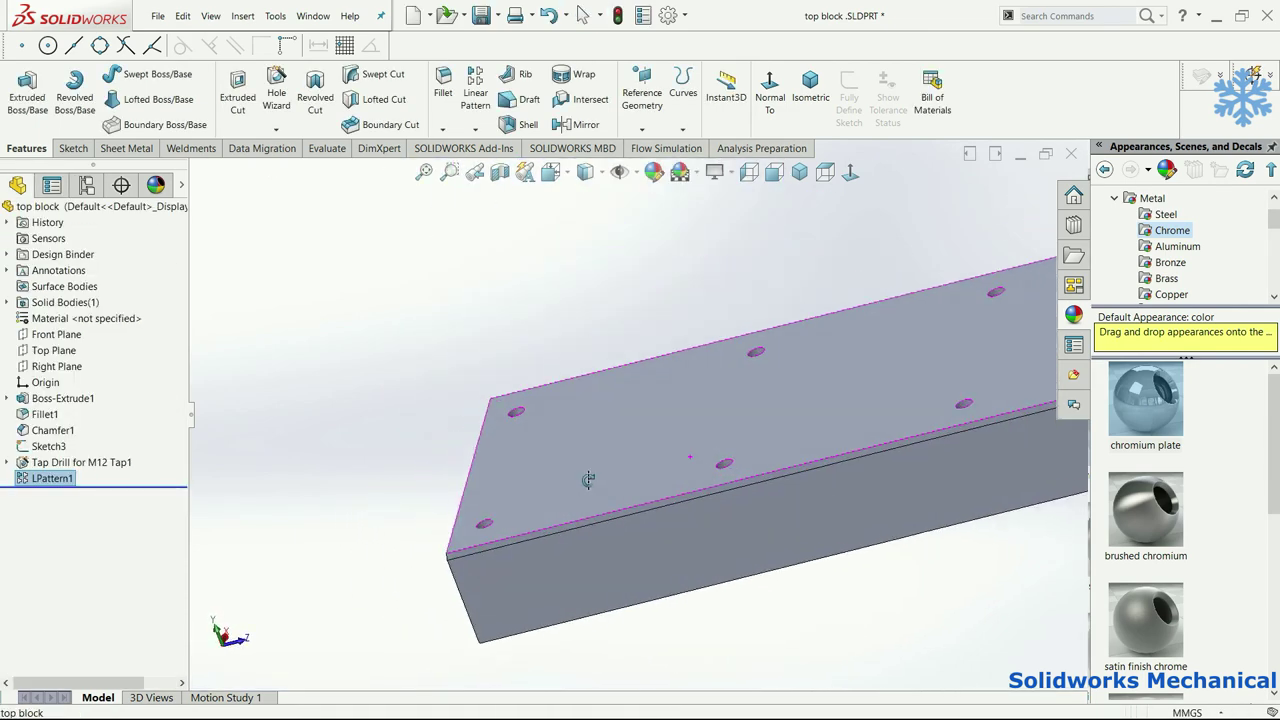
scroll(588, 480, "up", 3)
scroll(618, 477, "up", 2)
key("ctrl+s")
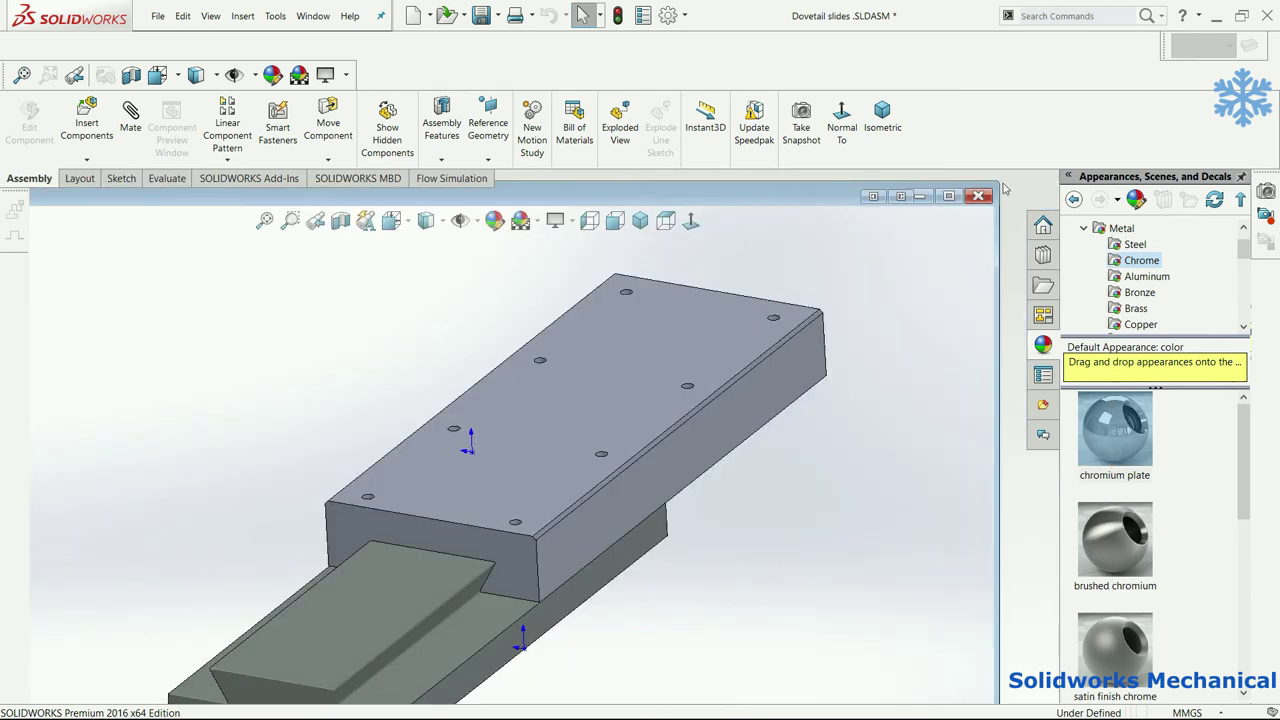
Step: Maximize the assembly window, hide the coordinate triads, and select the bottom block
left_click(945, 198)
left_click(700, 320)
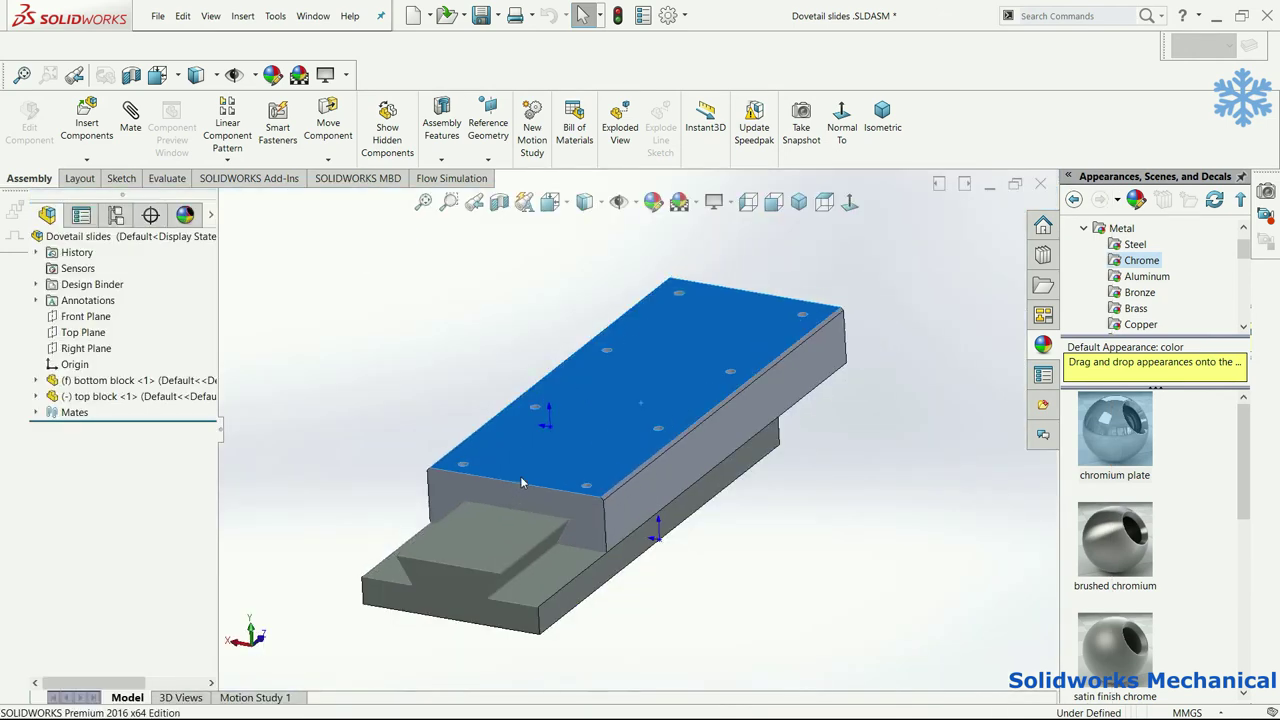
left_click(627, 209)
left_click(621, 295)
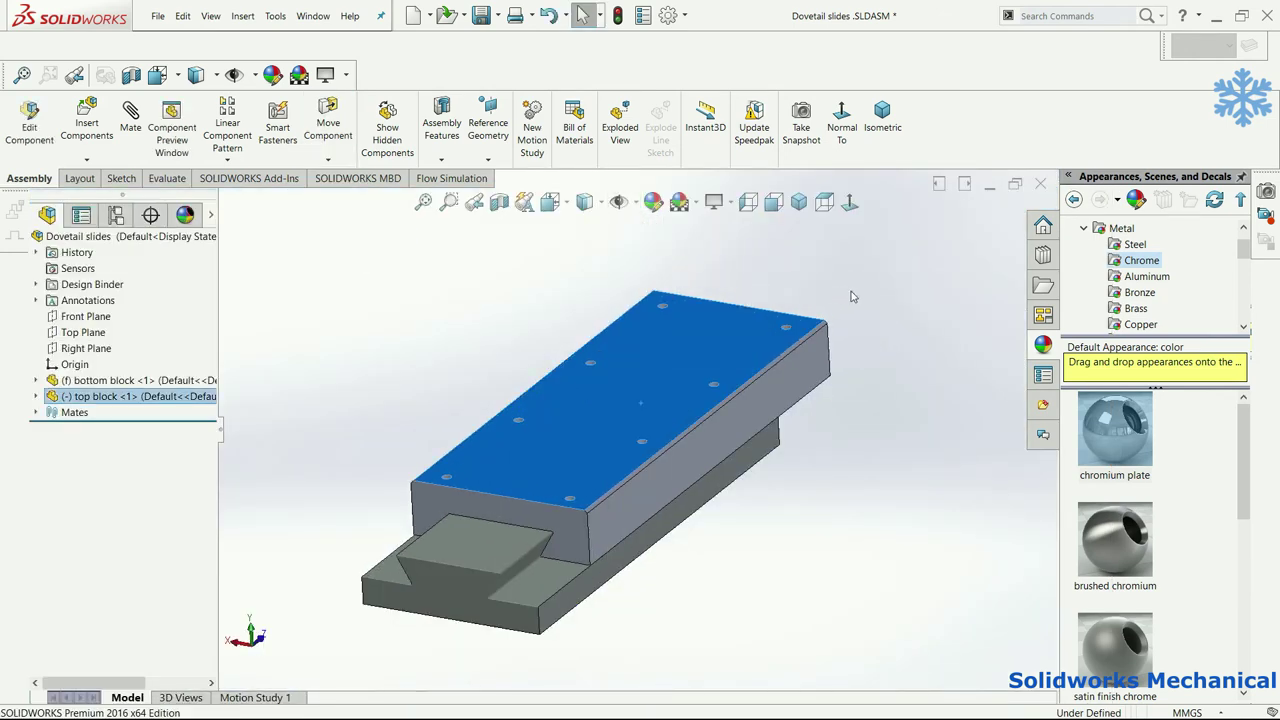
middle_click_drag(654, 624, 757, 459)
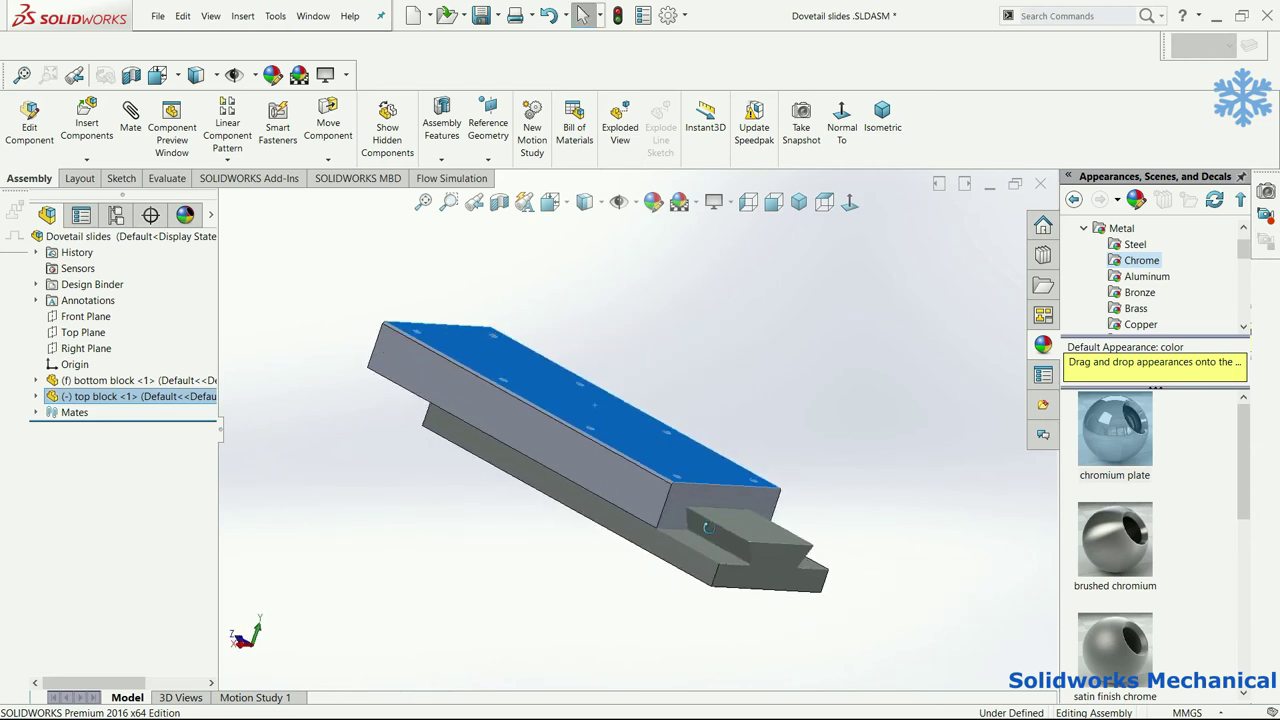
mouse_move(751, 451)
middle_mouse_down()
mouse_move(590, 425)
mouse_move(603, 488)
mouse_move(801, 580)
middle_mouse_up()
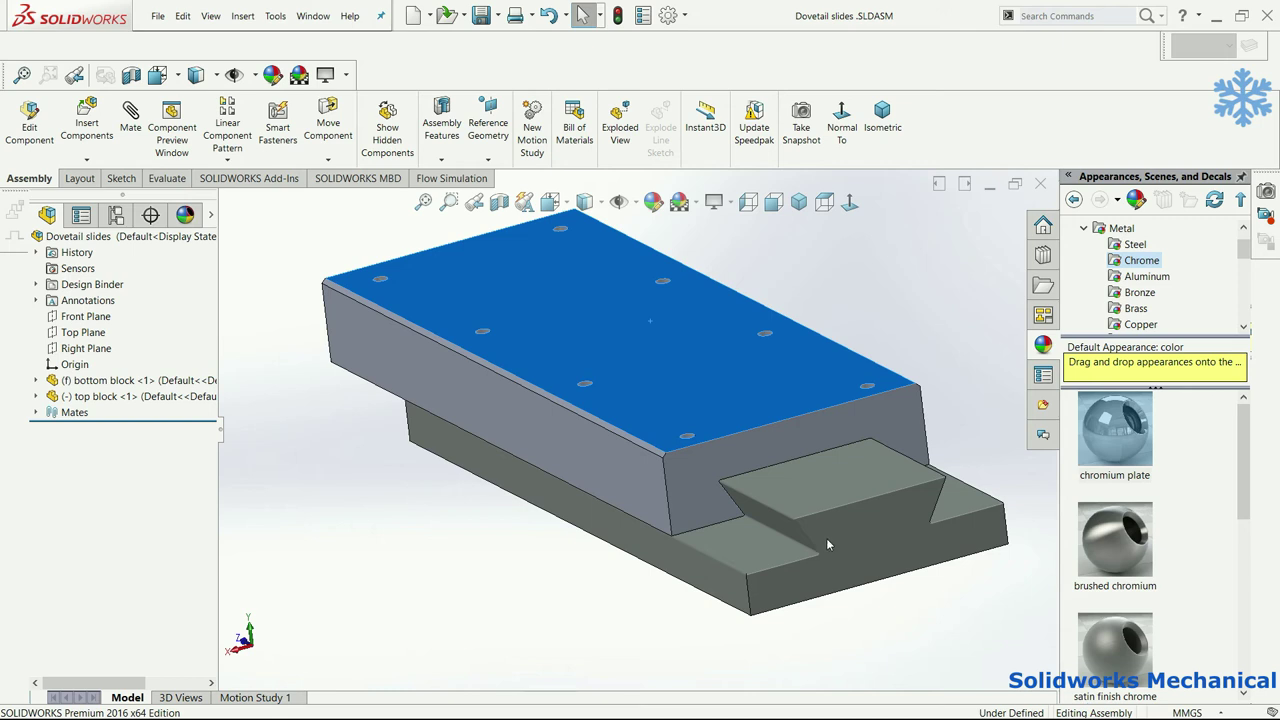
left_click(818, 546)
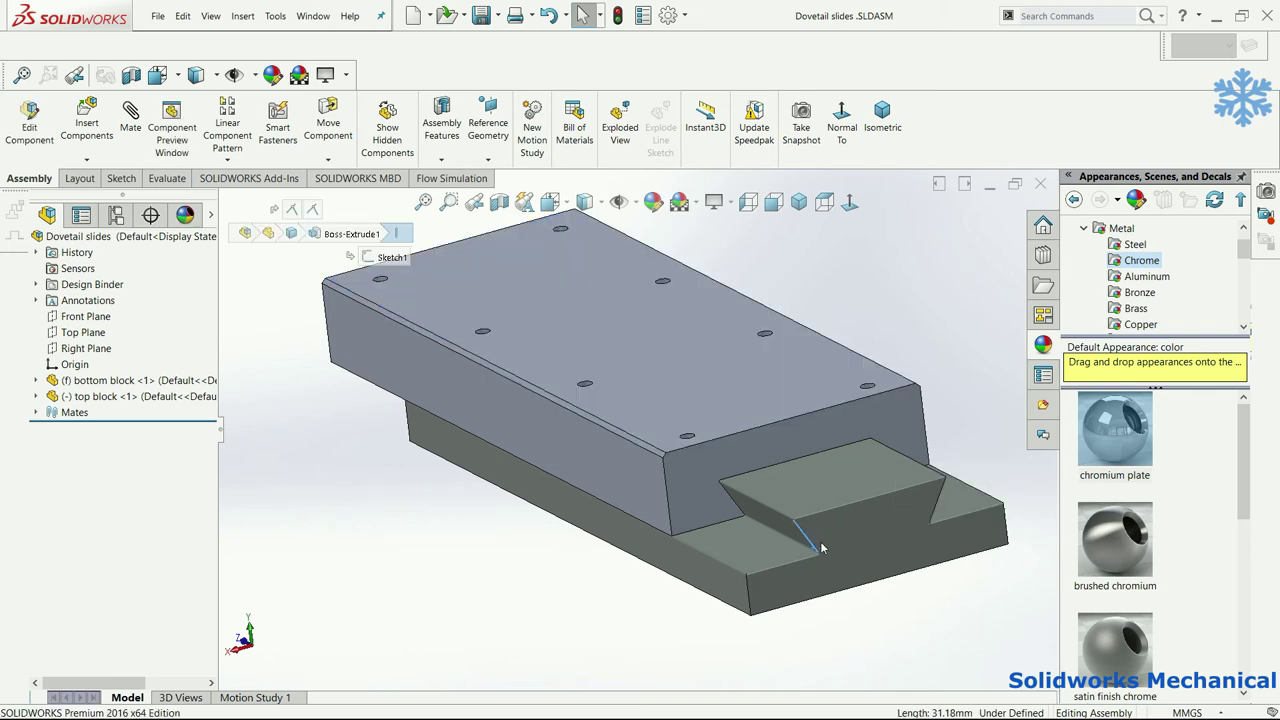
left_click(829, 540)
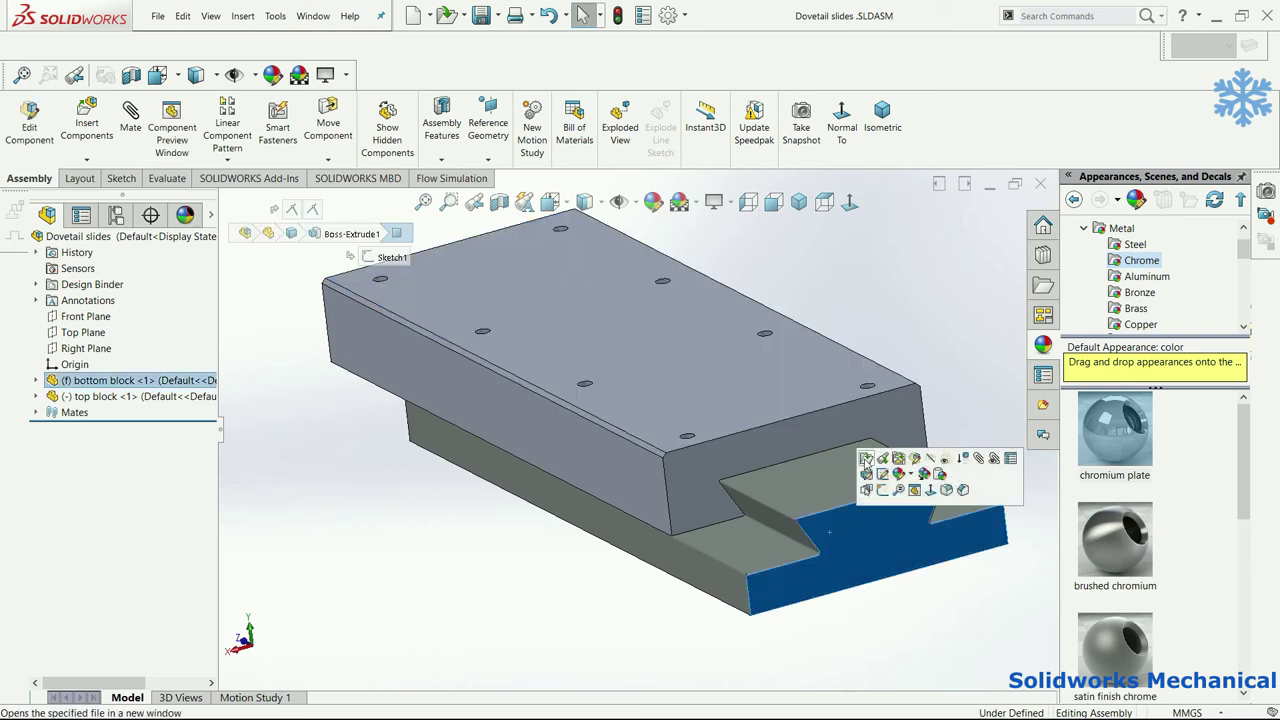
Step: Open the bottom block part and sketch two points on its top face
left_click(865, 459)
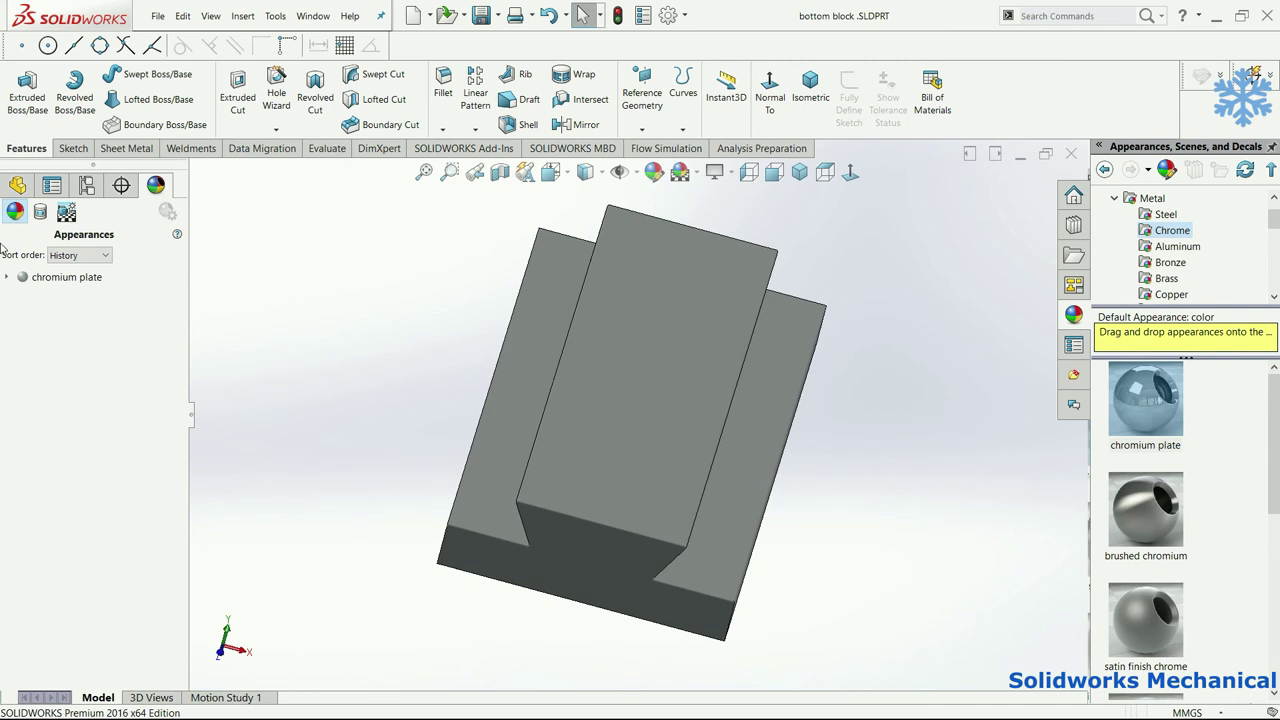
left_click(17, 186)
middle_click_drag(786, 394, 785, 275)
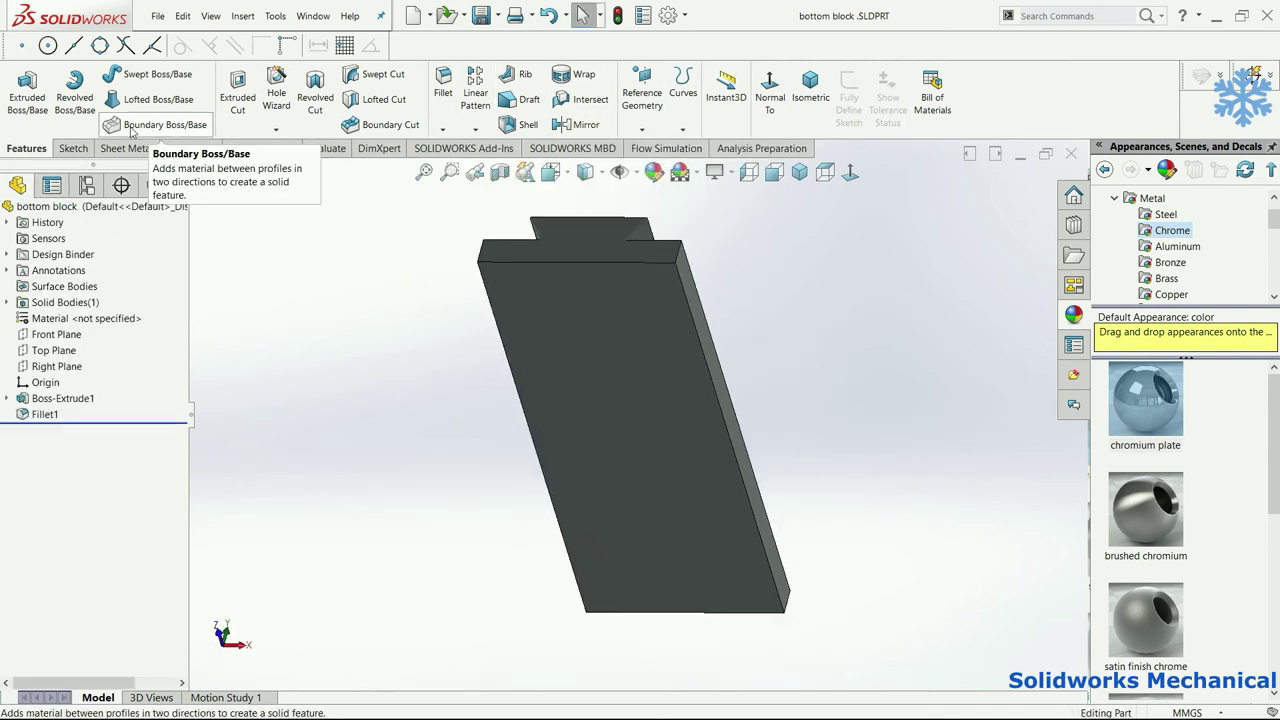
left_click(73, 150)
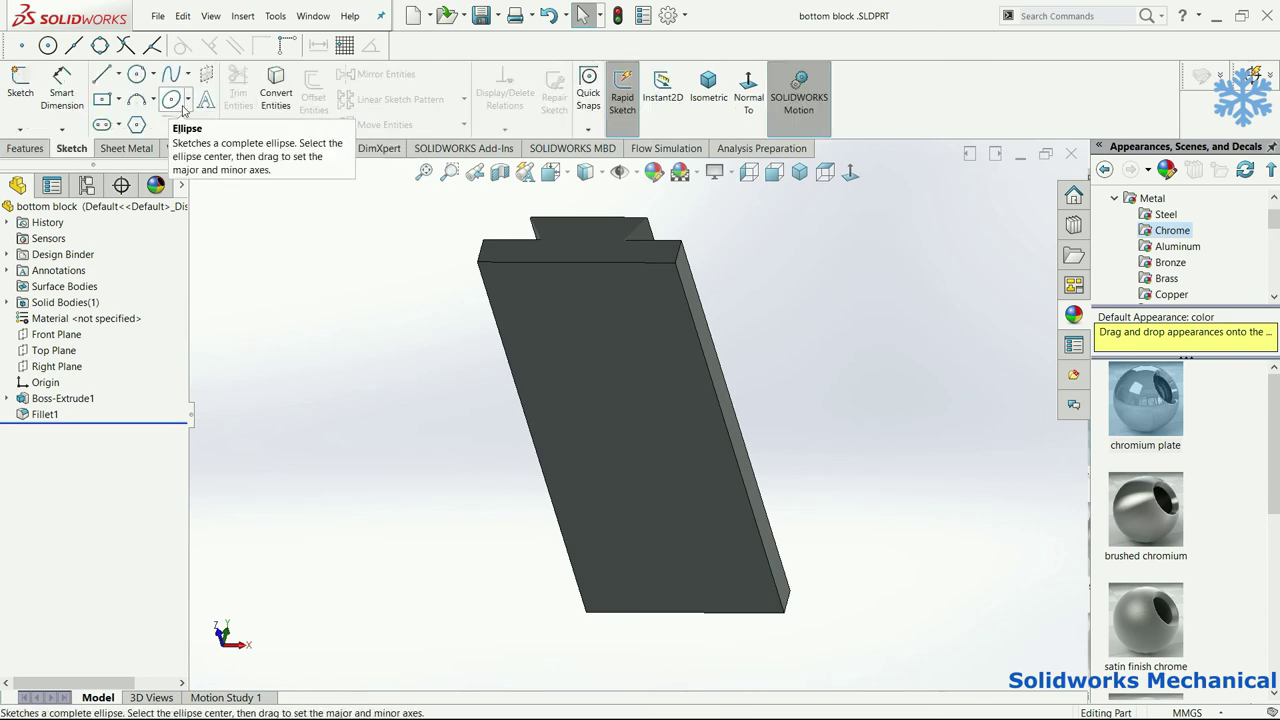
left_click(205, 74)
left_click(498, 289)
left_click(498, 276)
left_click(650, 276)
key("Escape")
Step: Dimension the hole points 30 mm from the block's top edge
left_click(62, 92)
left_click(652, 264)
left_click(652, 277)
left_click(692, 262)
type("3")
key("Return")
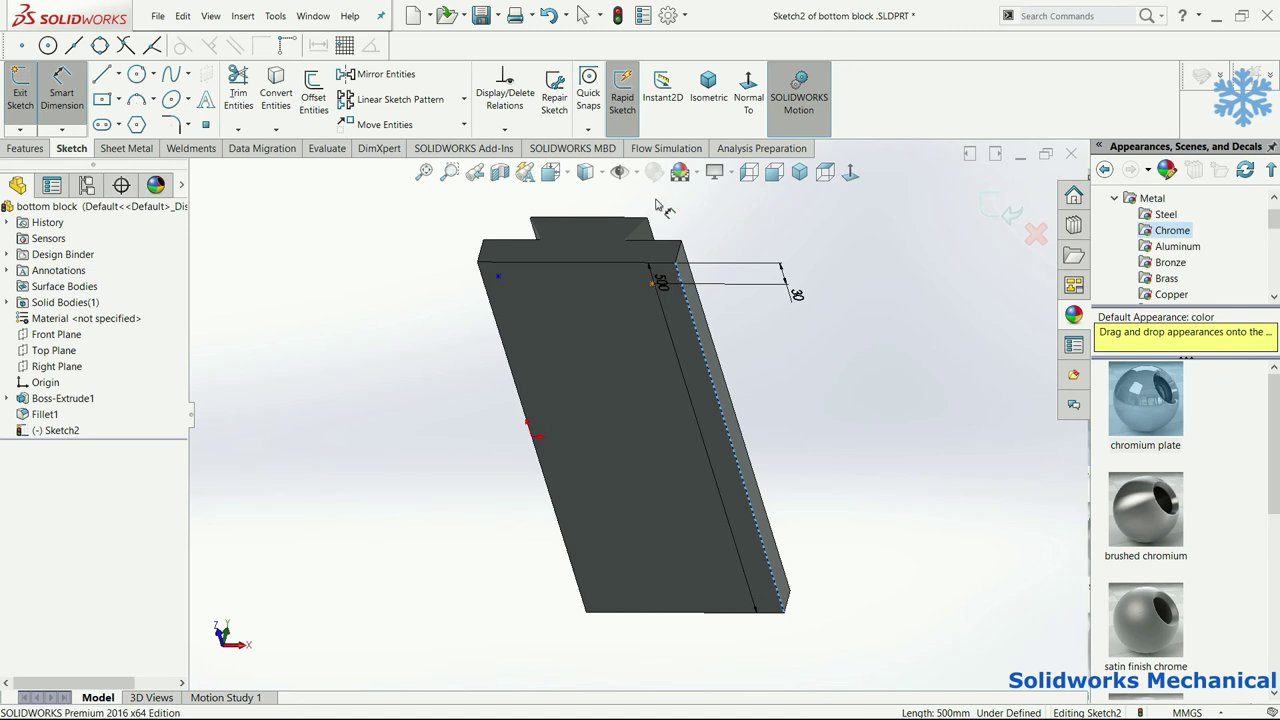
left_click(657, 240)
left_click(661, 207)
type("30")
key("Return")
Step: Dimension the left hole point 30 mm from the side edge and exit the sketch
scroll(610, 276, "down", 3)
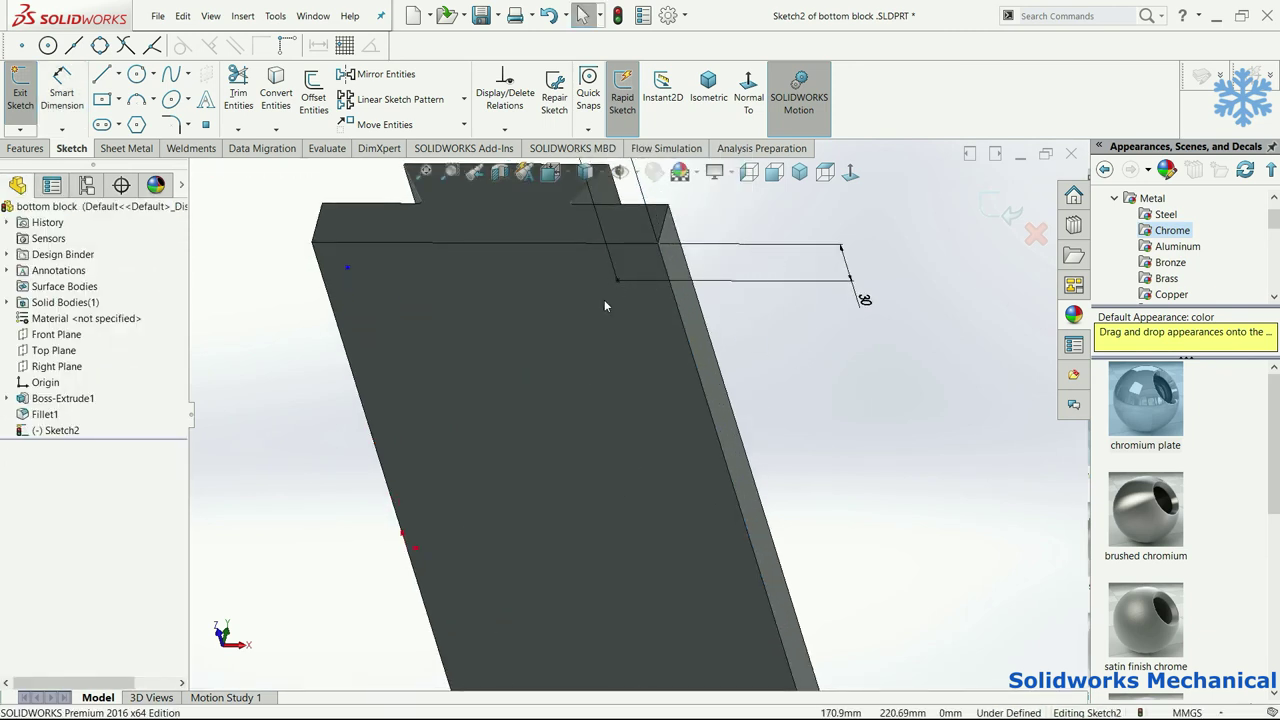
left_click(617, 279)
left_click(354, 267)
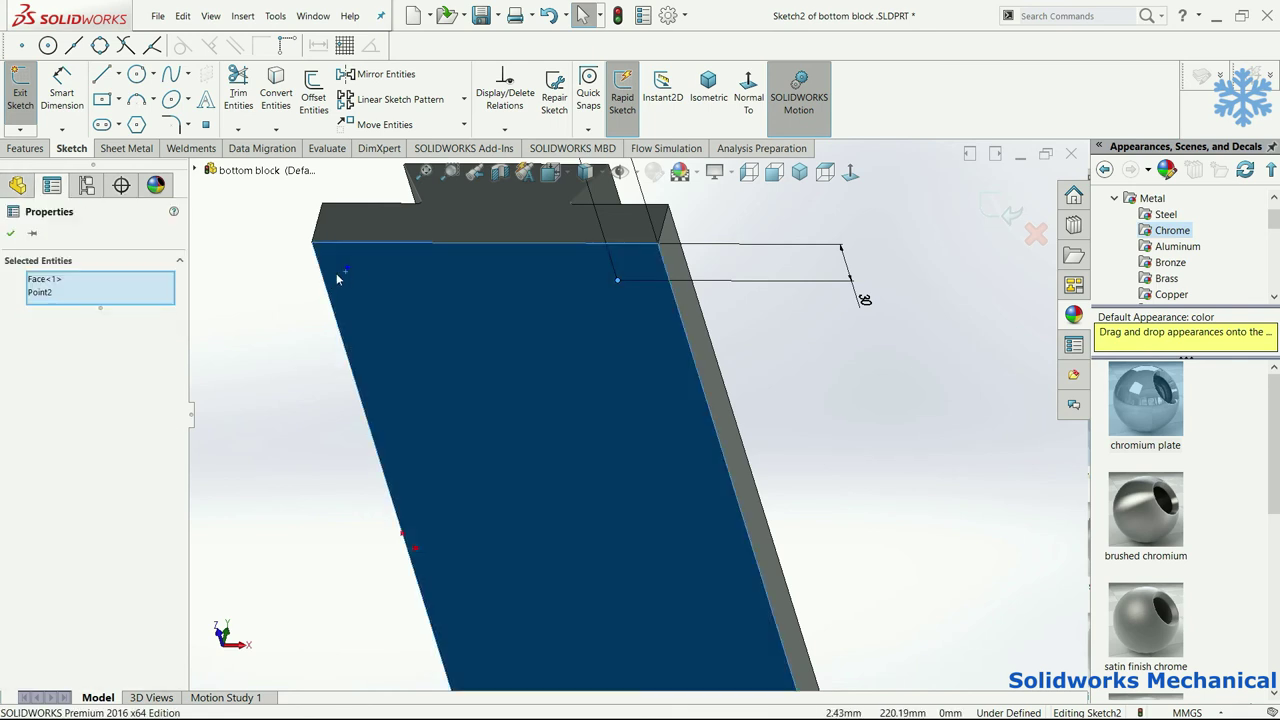
left_click(381, 321, "ctrl")
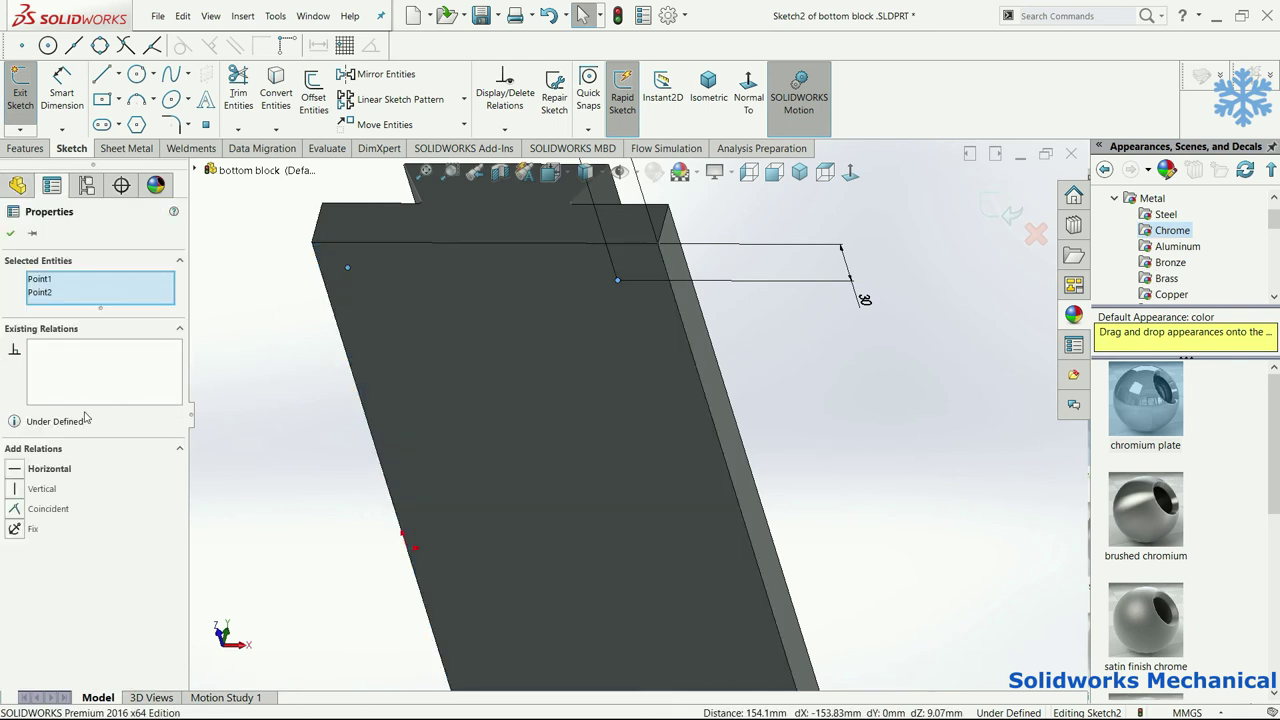
left_click(340, 477)
key("d")
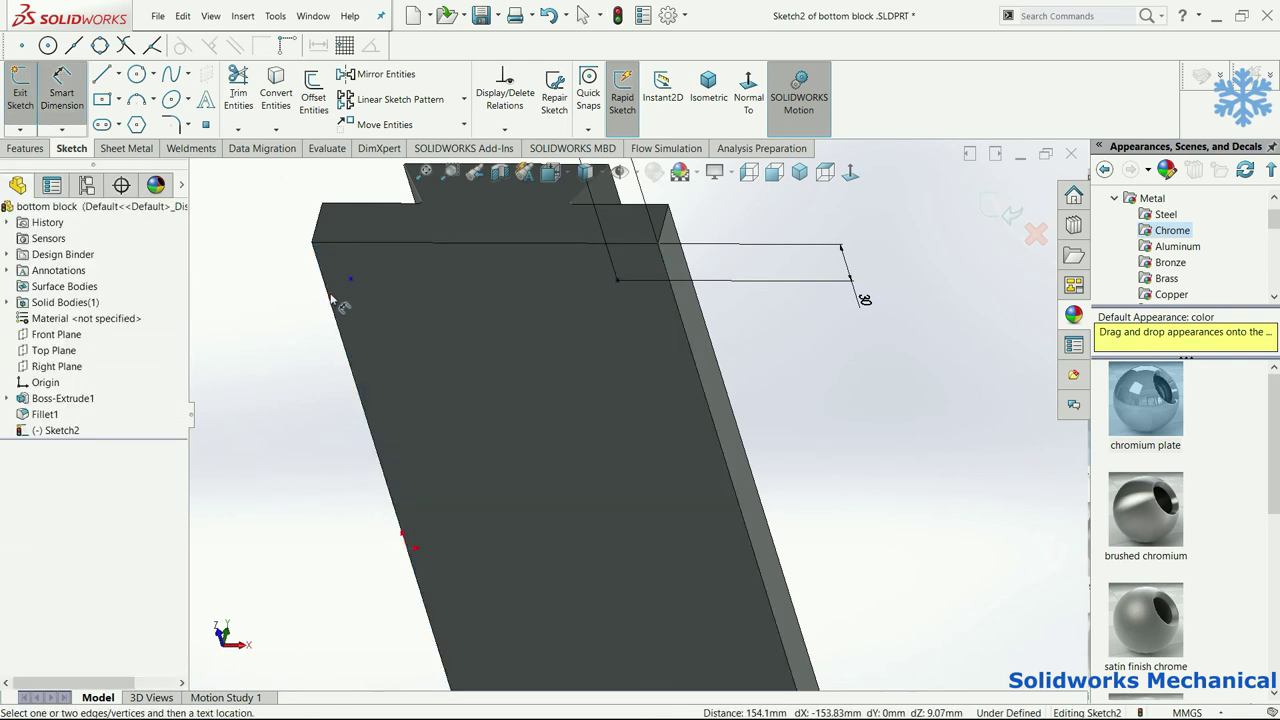
left_click(352, 277)
left_click(273, 310)
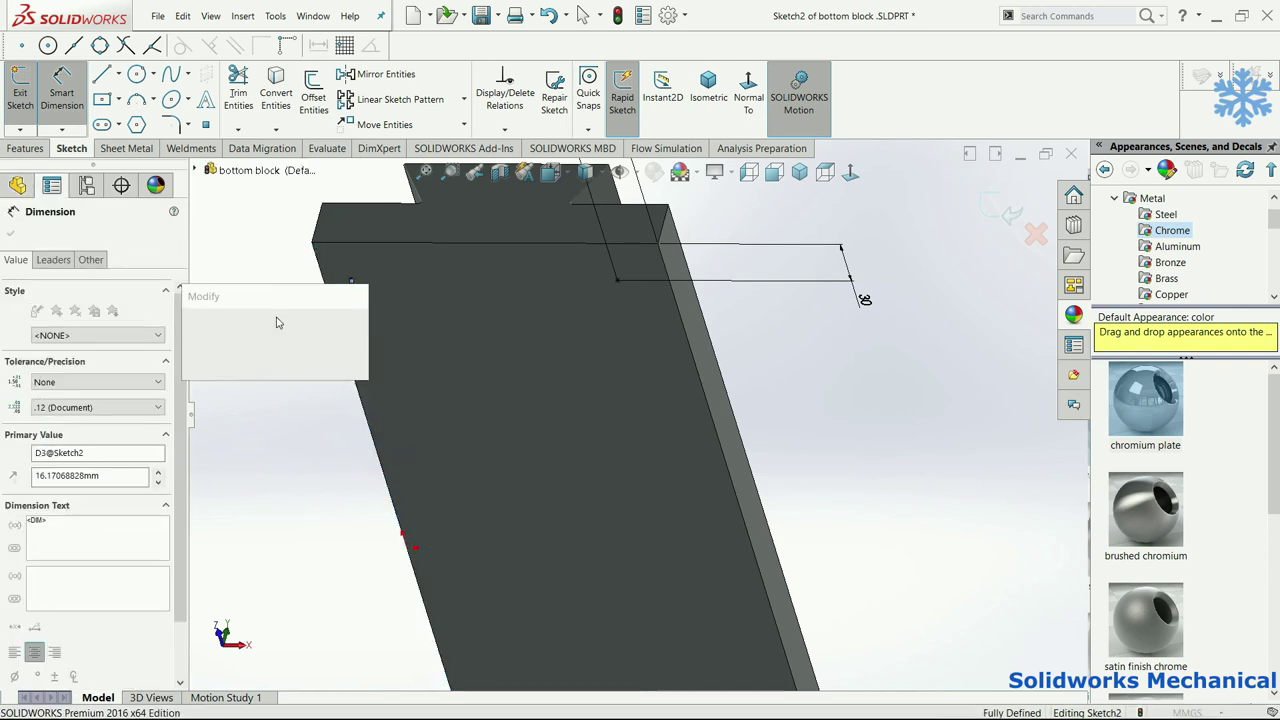
type("30")
key("Return")
key("f")
key("Escape")
scroll(627, 368, "up", 2)
key("Escape")
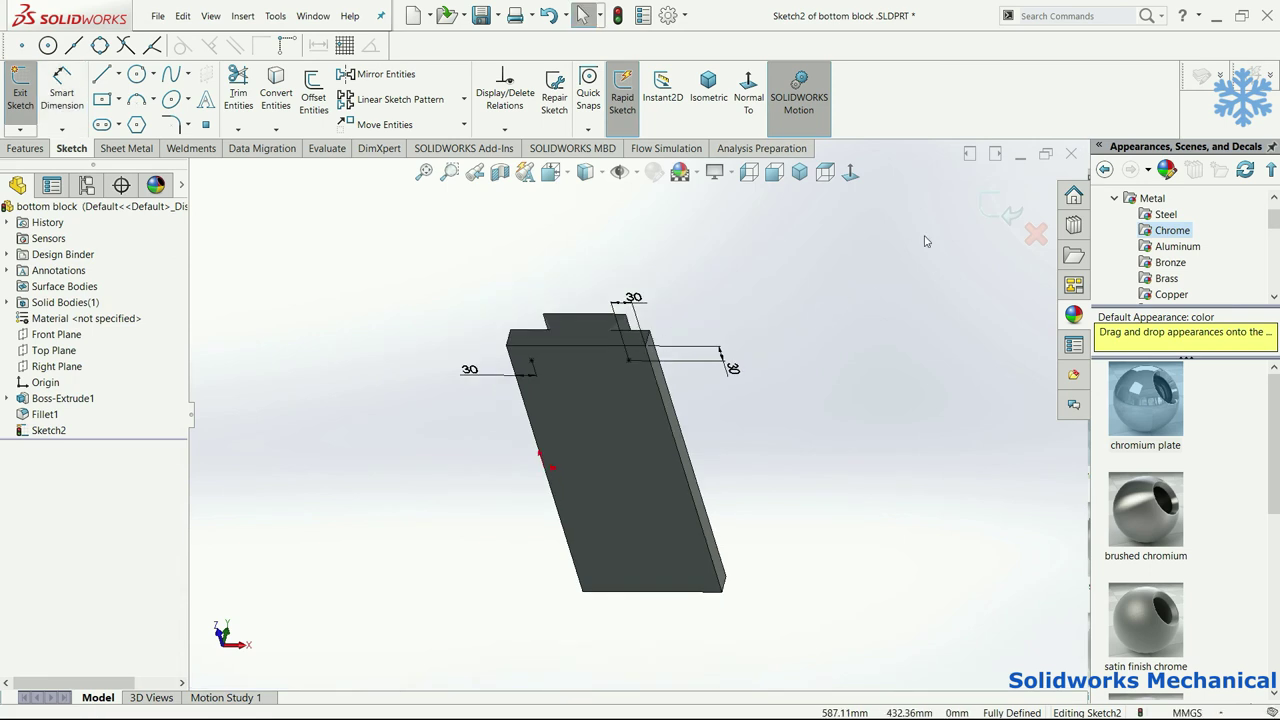
left_click(33, 150)
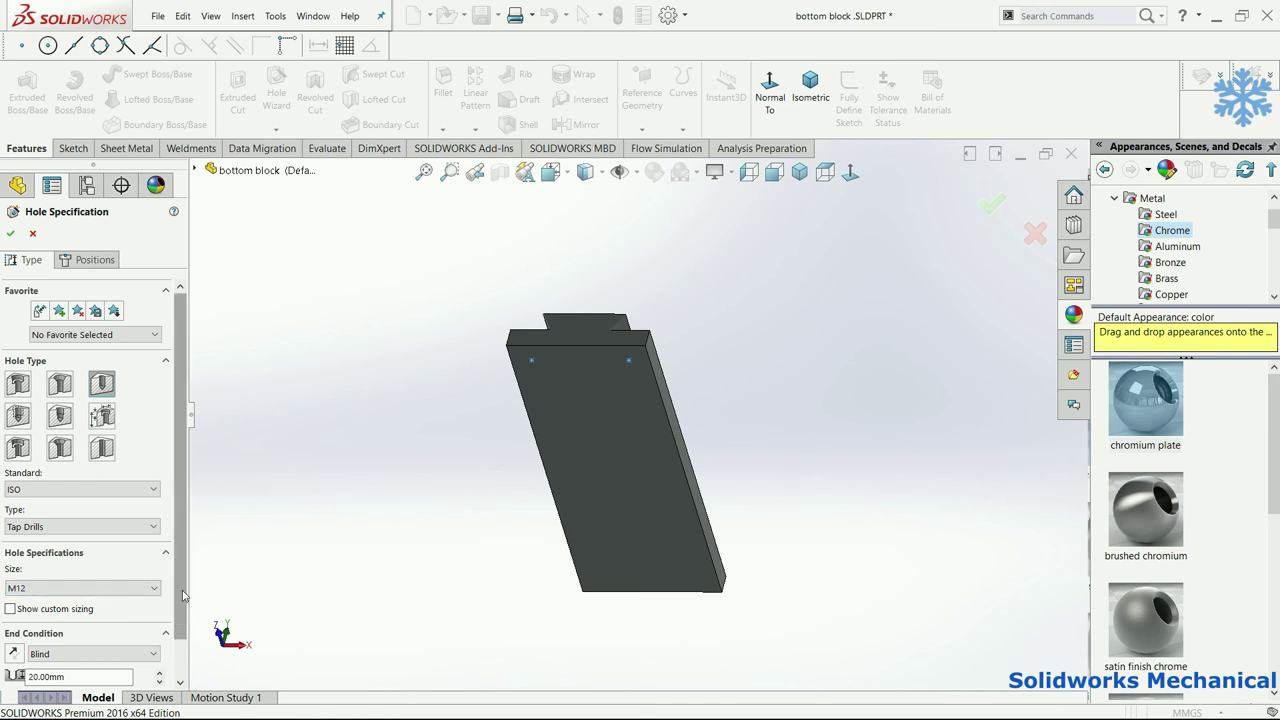
Step: Place the M12 tap drill holes at both sketched points on the bottom block
left_click(95, 260)
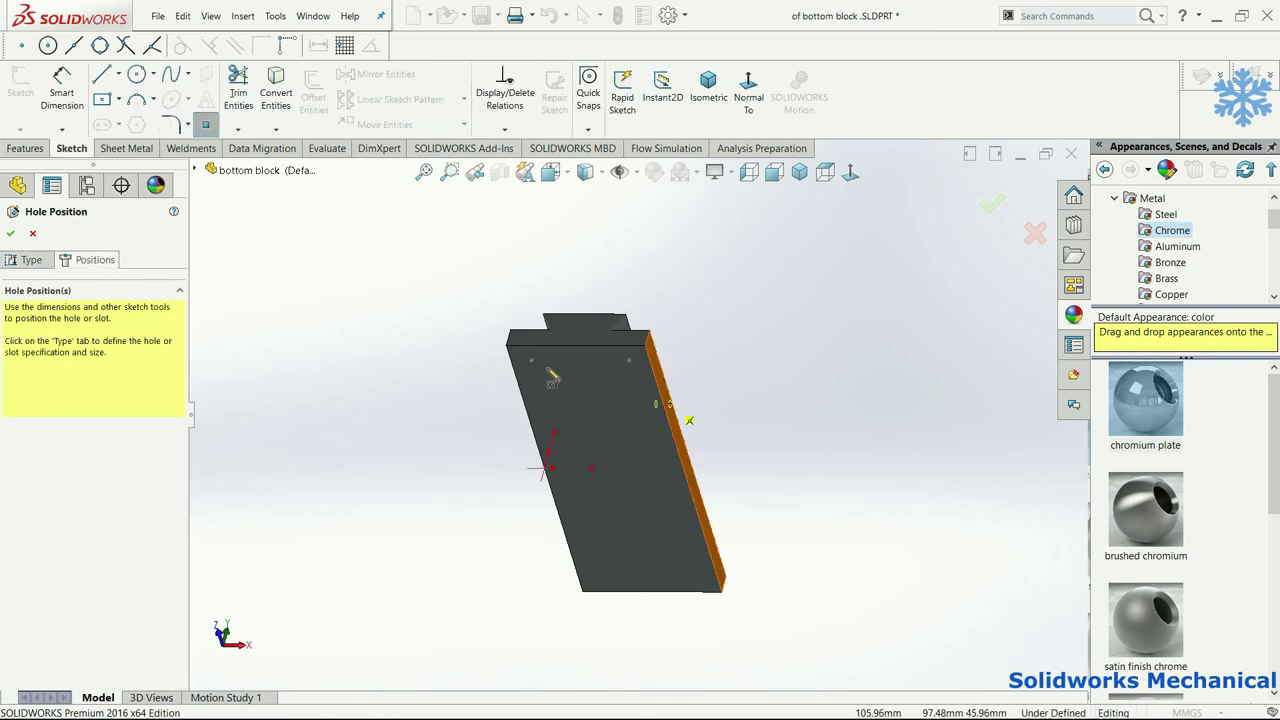
scroll(553, 372, "down", 3)
left_click(553, 369)
left_click(761, 368)
mouse_move(771, 366)
middle_mouse_down()
mouse_move(898, 495)
mouse_move(1085, 222)
middle_mouse_up()
left_click(994, 204)
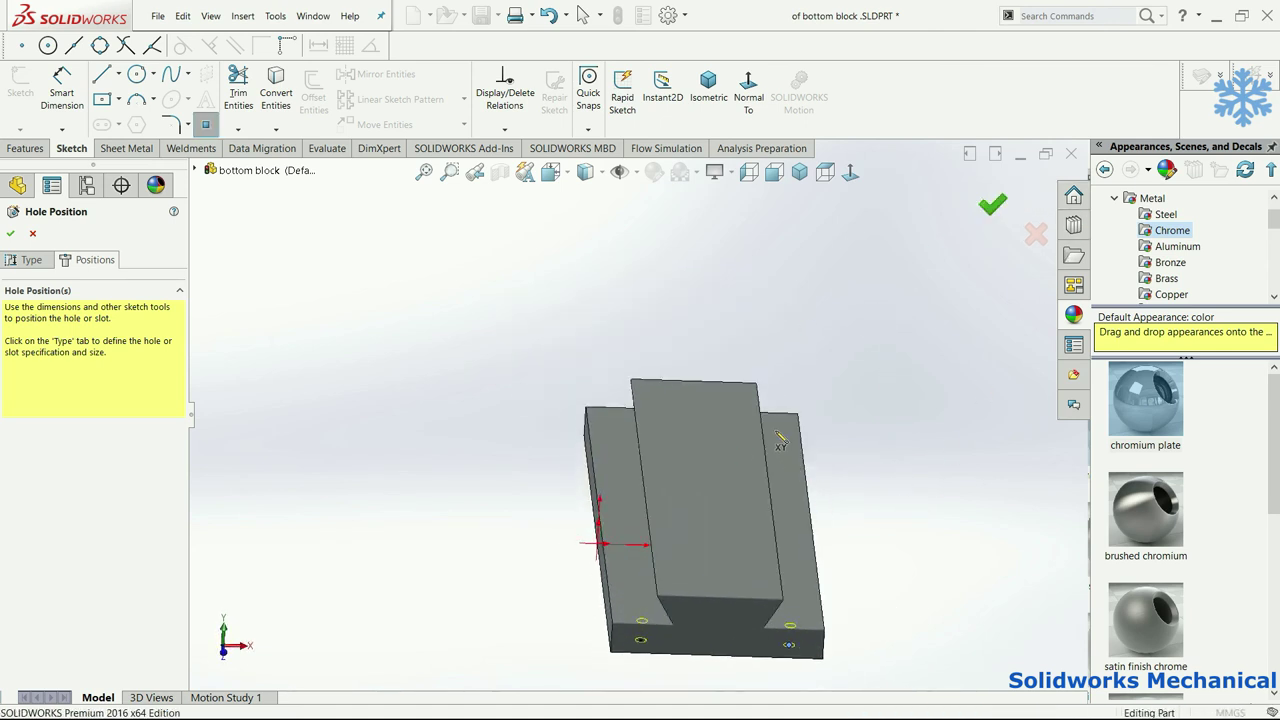
left_click(107, 447)
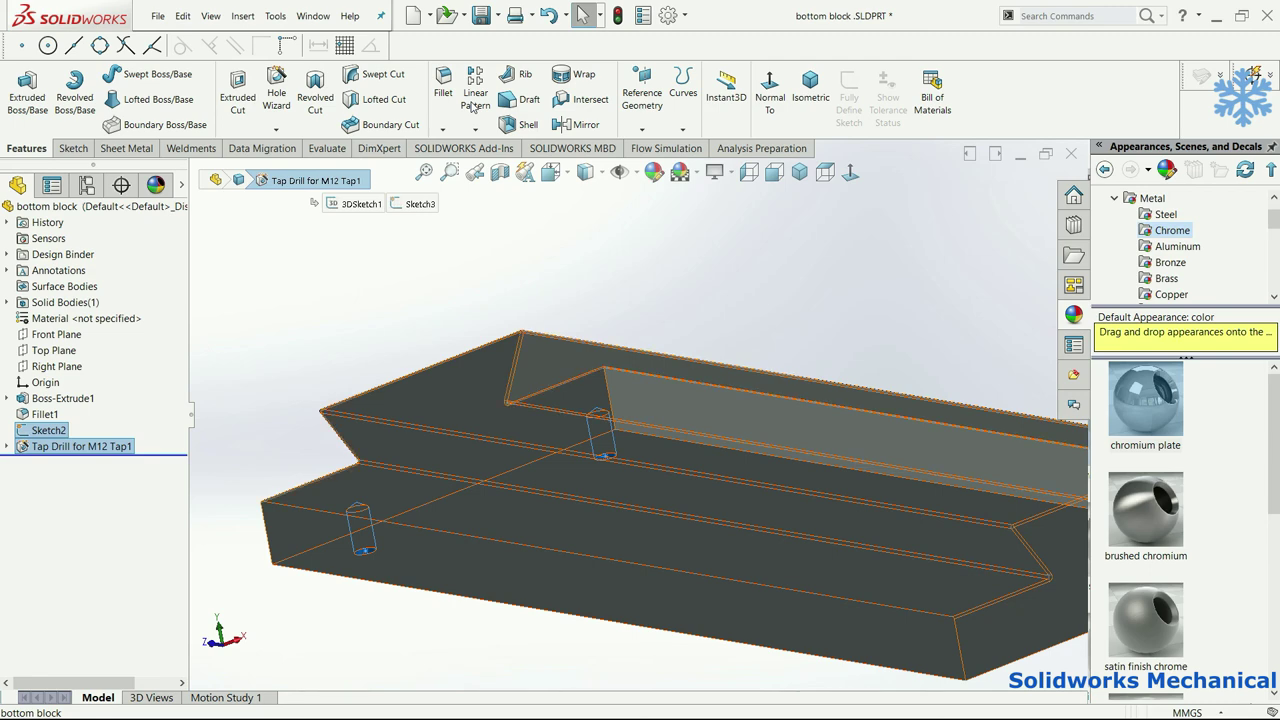
Step: Start a linear pattern of the M12 tap holes with 150 mm spacing and pick direction references
left_click(474, 98)
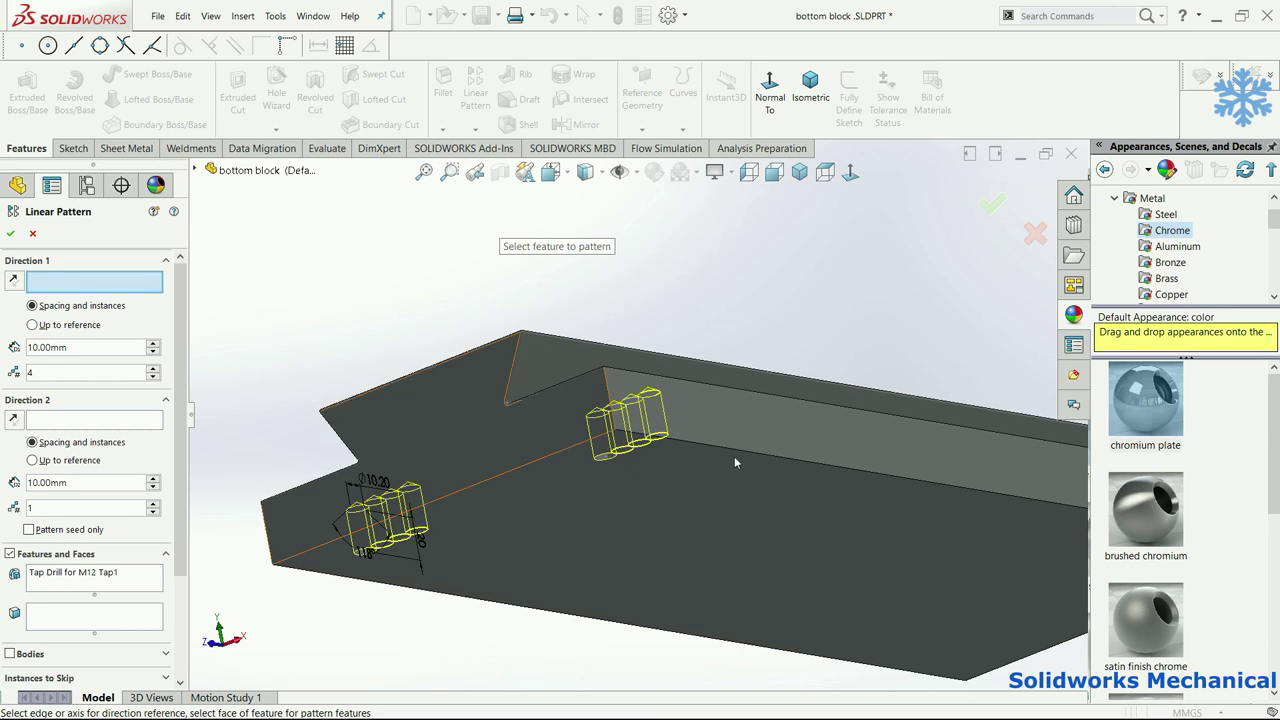
middle_click_drag(734, 456, 152, 343)
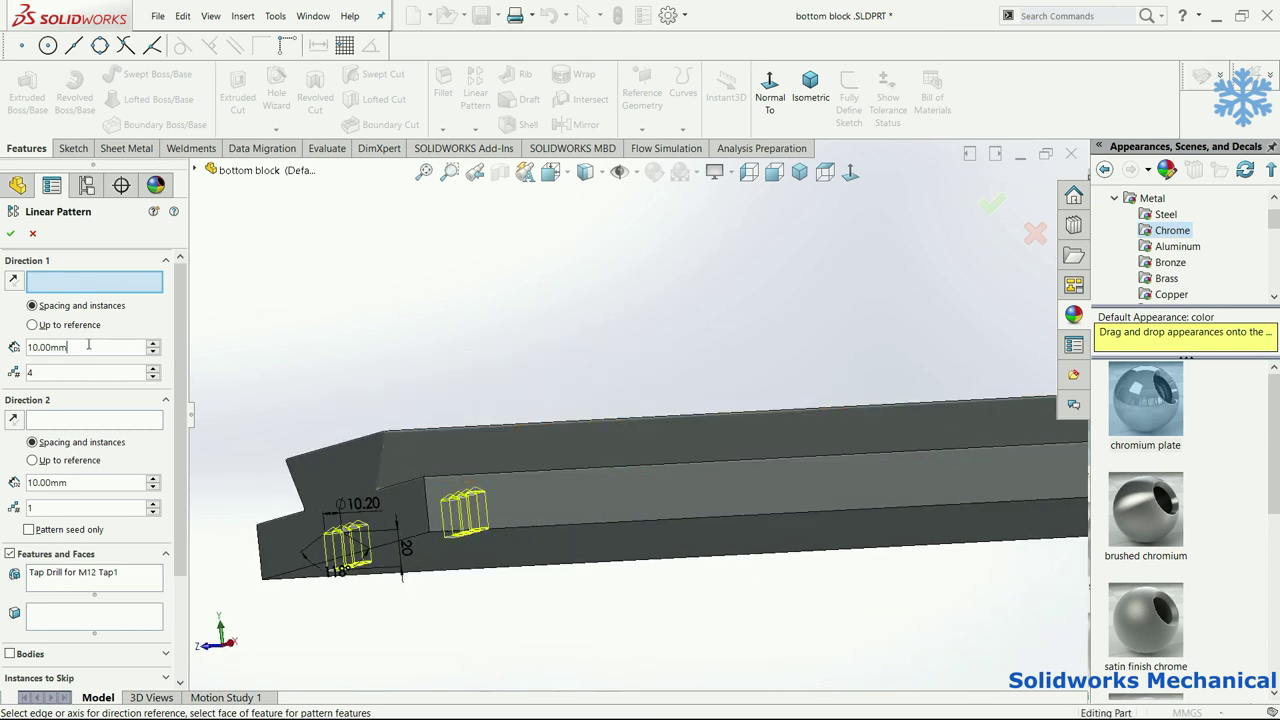
type("150")
key("Return")
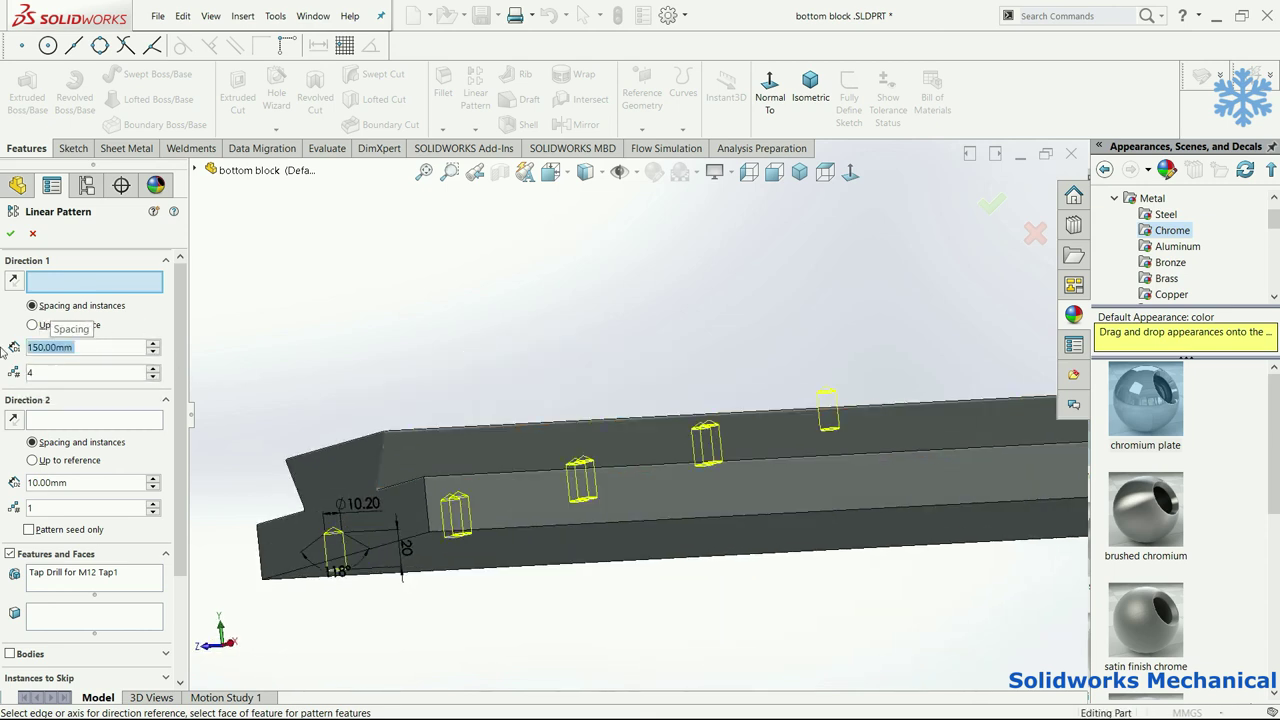
scroll(617, 398, "up", 2)
middle_click_drag(617, 398, 624, 469)
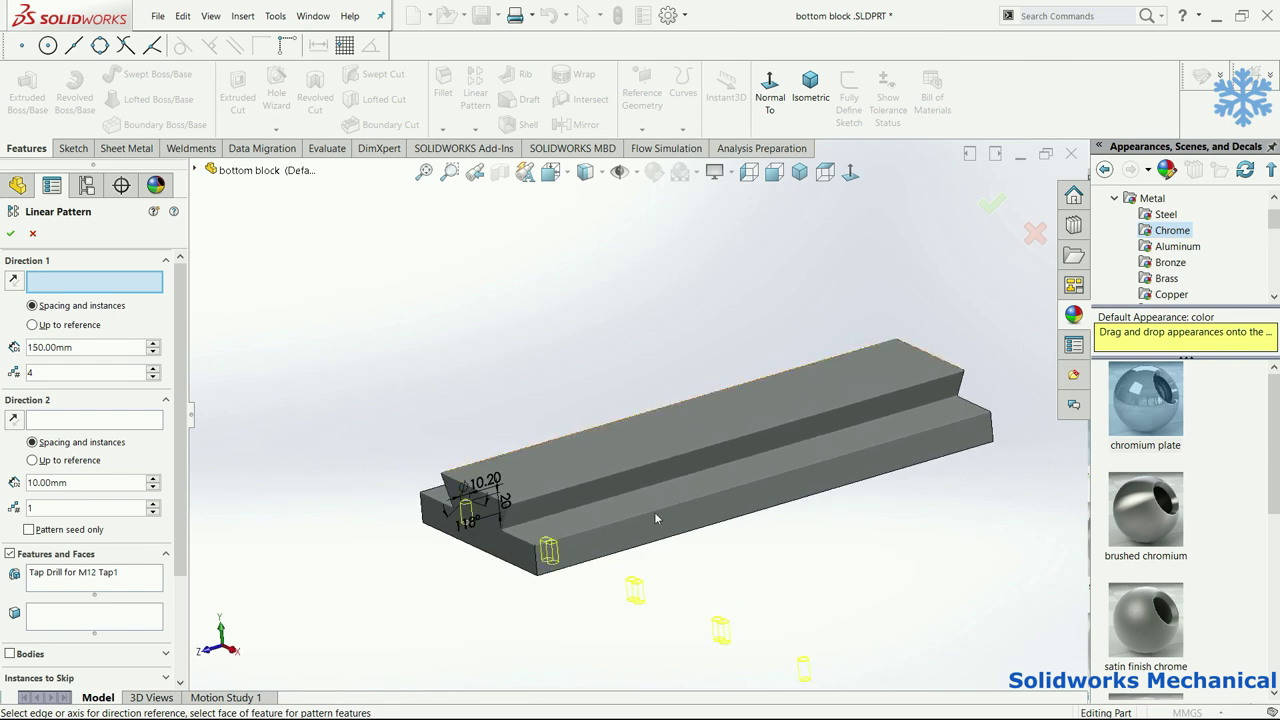
mouse_move(112, 358)
middle_mouse_down()
mouse_move(773, 478)
mouse_move(722, 469)
middle_mouse_up()
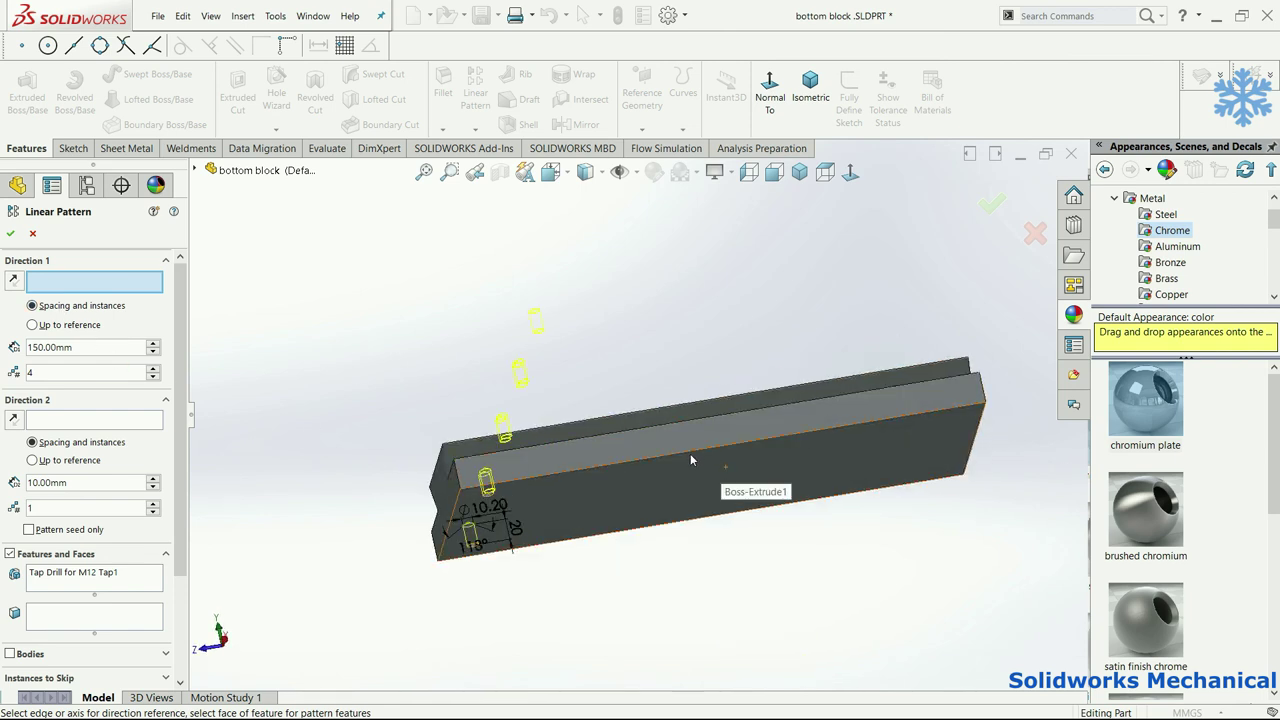
left_click(689, 459)
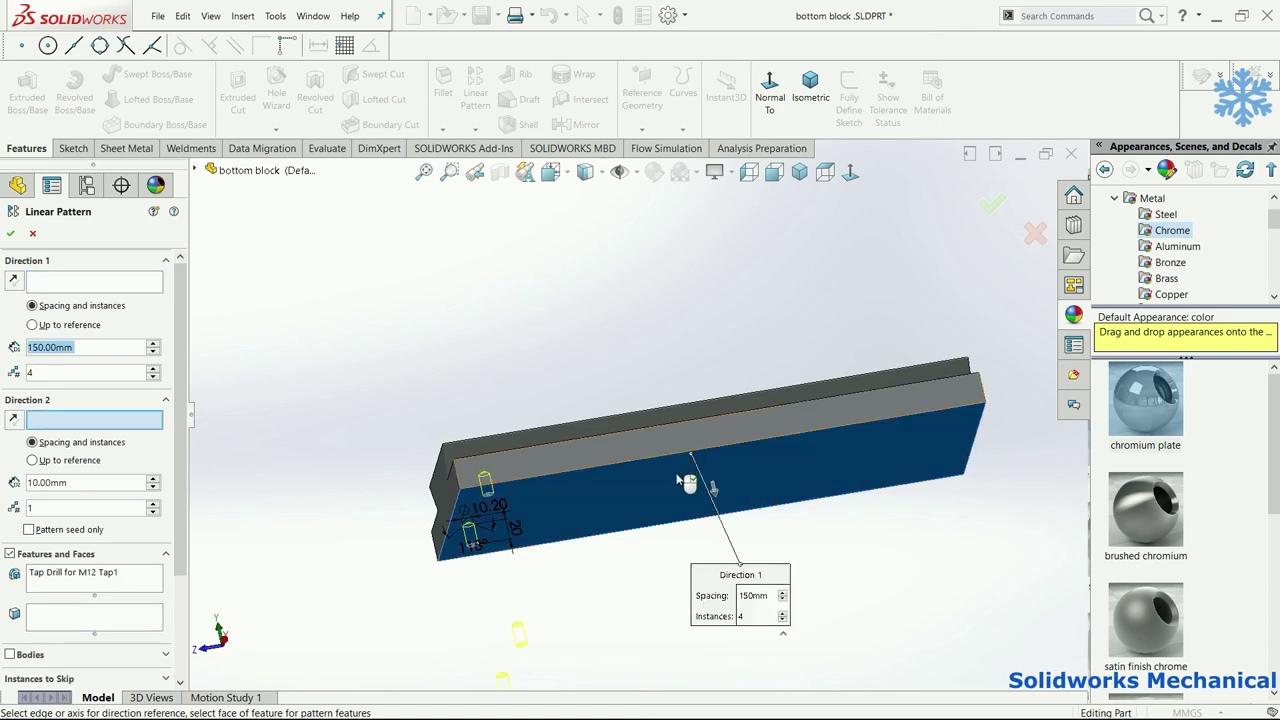
left_click(687, 458)
left_click(657, 538)
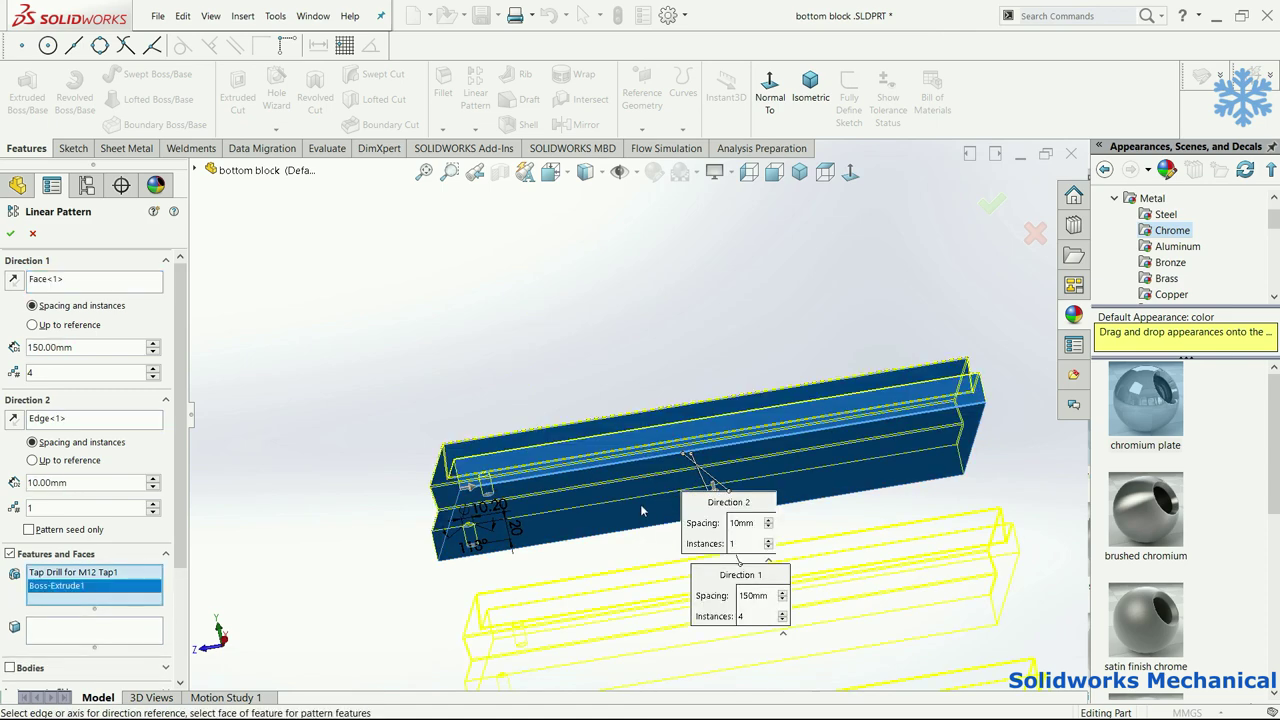
Step: Drop Boss-Extrude1 and wrong directions, use the long top edge as Direction 1, accept the 4-instance pattern
right_click(90, 592)
left_click(125, 612)
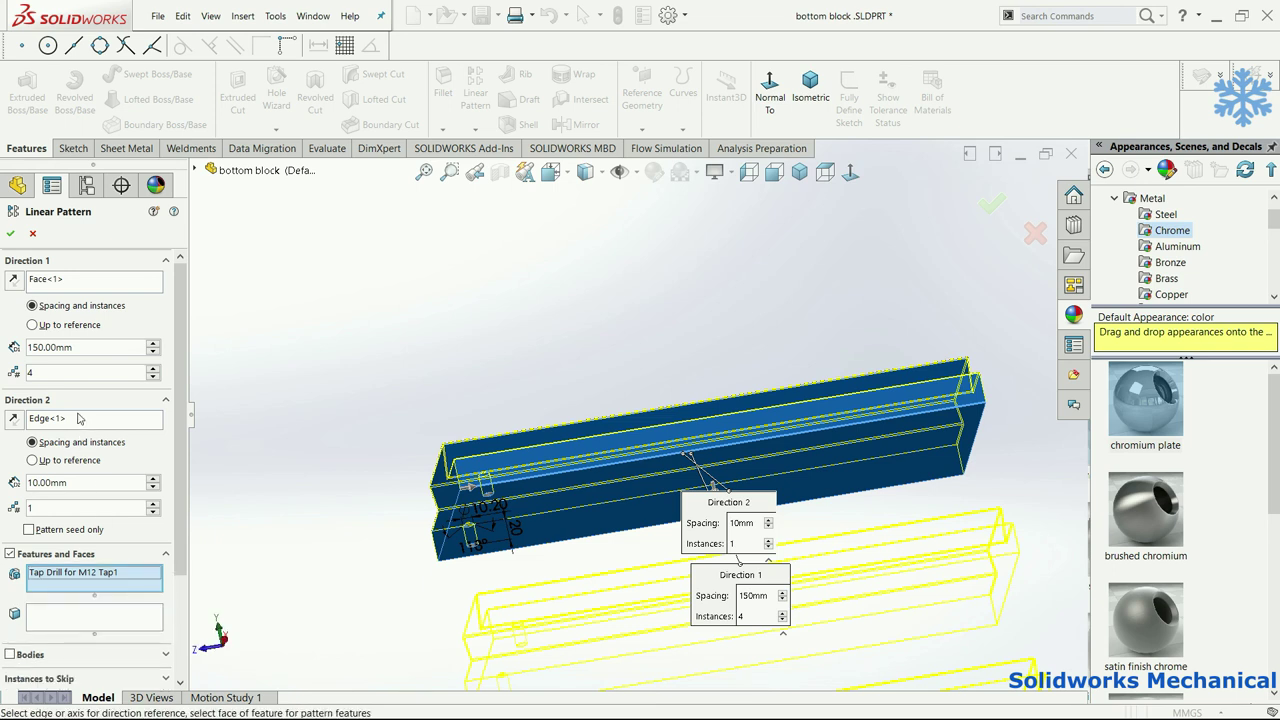
right_click(90, 418)
left_click(115, 452)
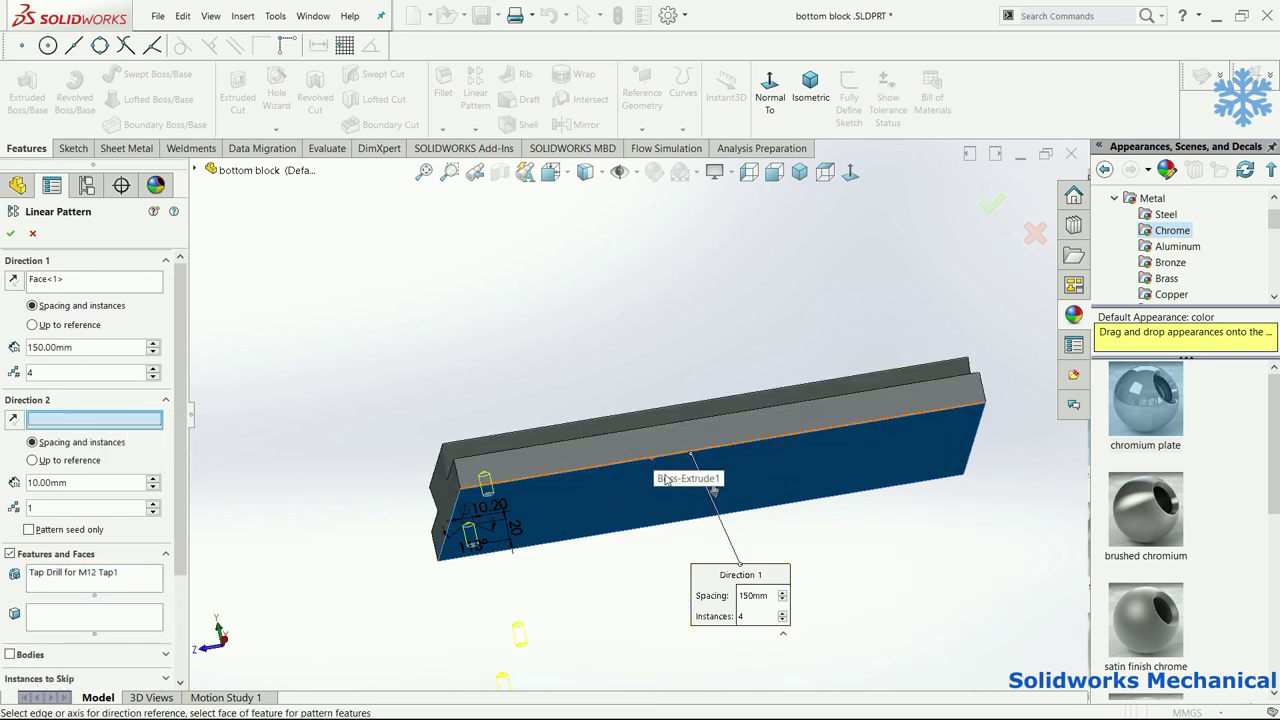
right_click(77, 280)
key("Escape")
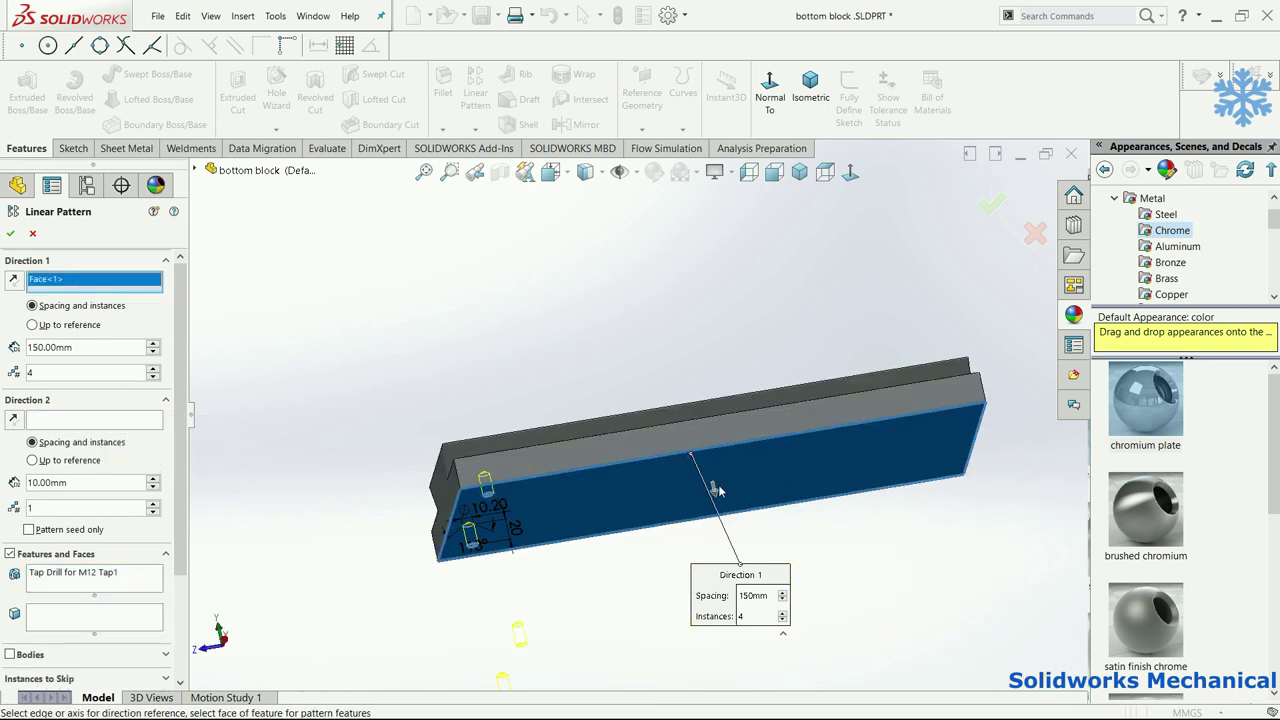
left_click(655, 463)
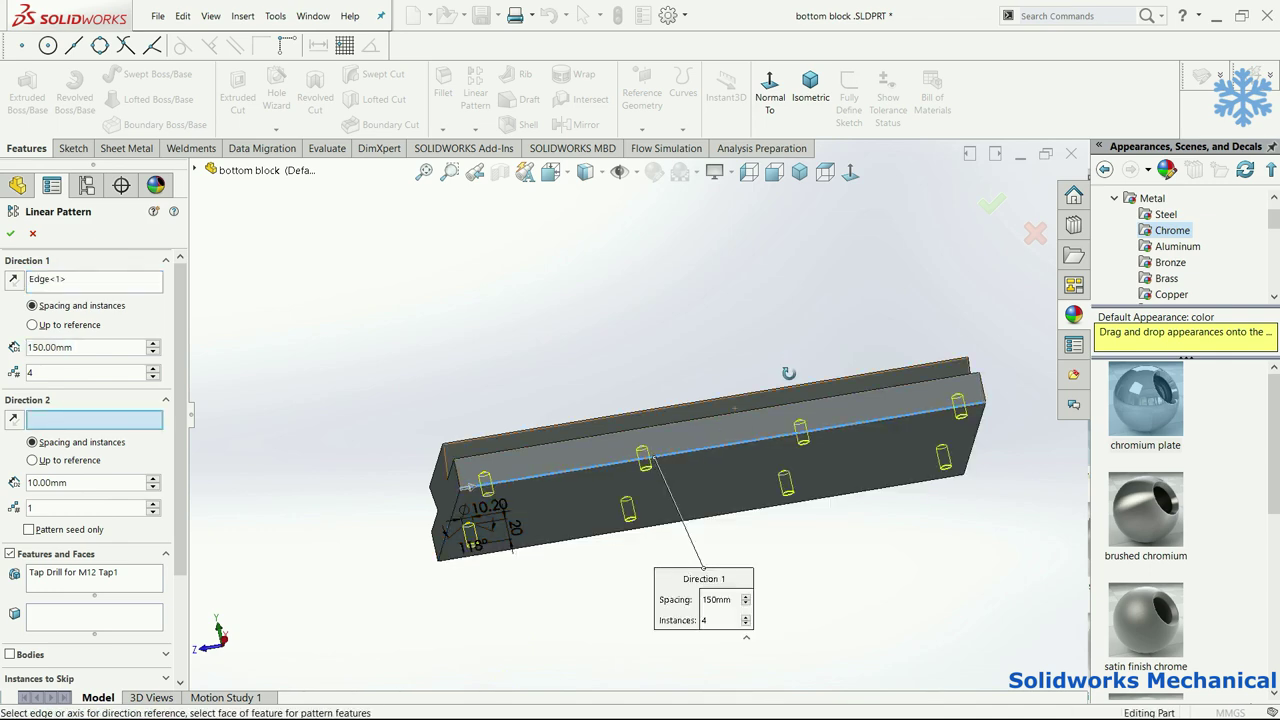
left_click(995, 201)
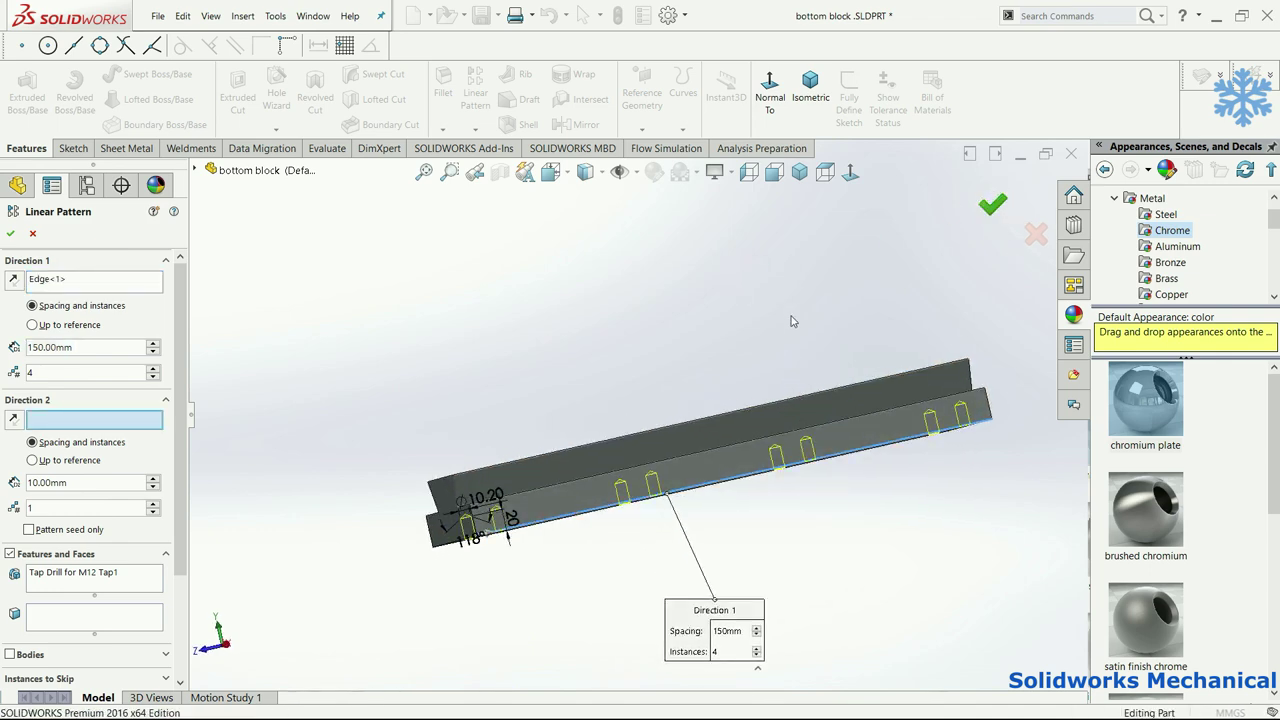
mouse_move(790, 314)
middle_mouse_down()
mouse_move(903, 346)
mouse_move(735, 360)
middle_mouse_up()
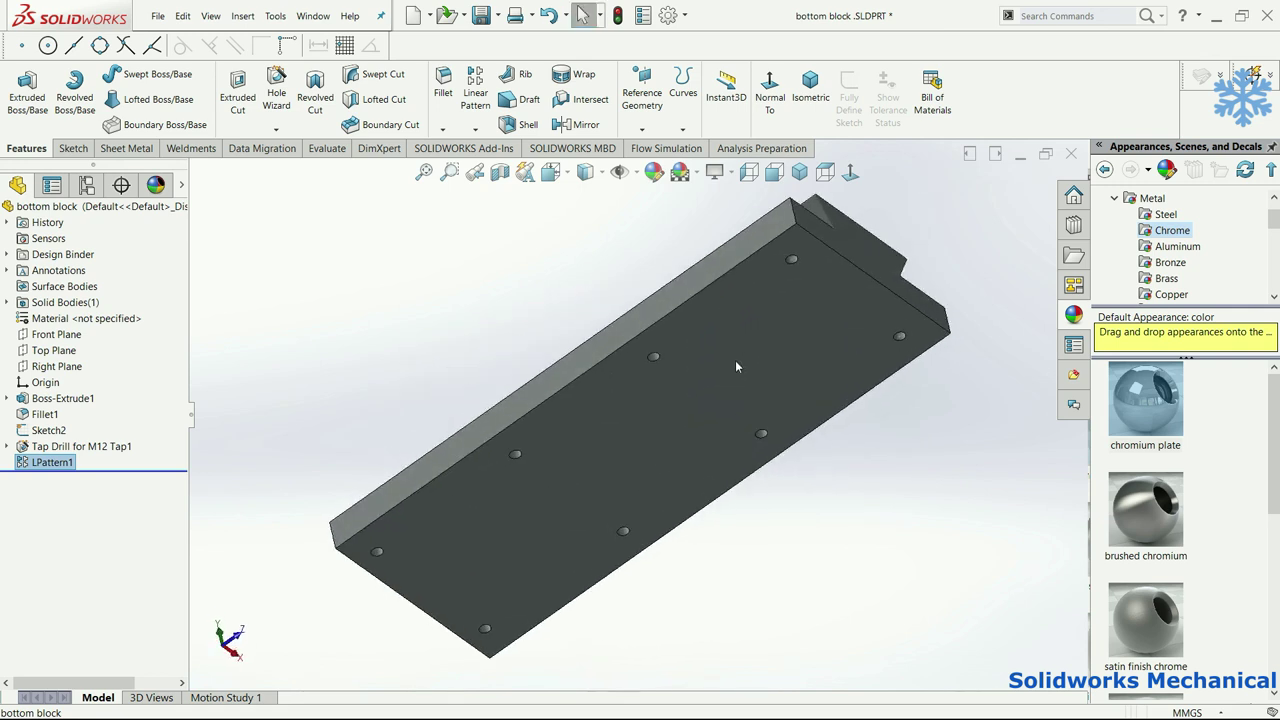
Step: Chamfer the two long bottom edges at 5 mm by 45°
left_click(698, 291)
left_click(856, 394, "ctrl")
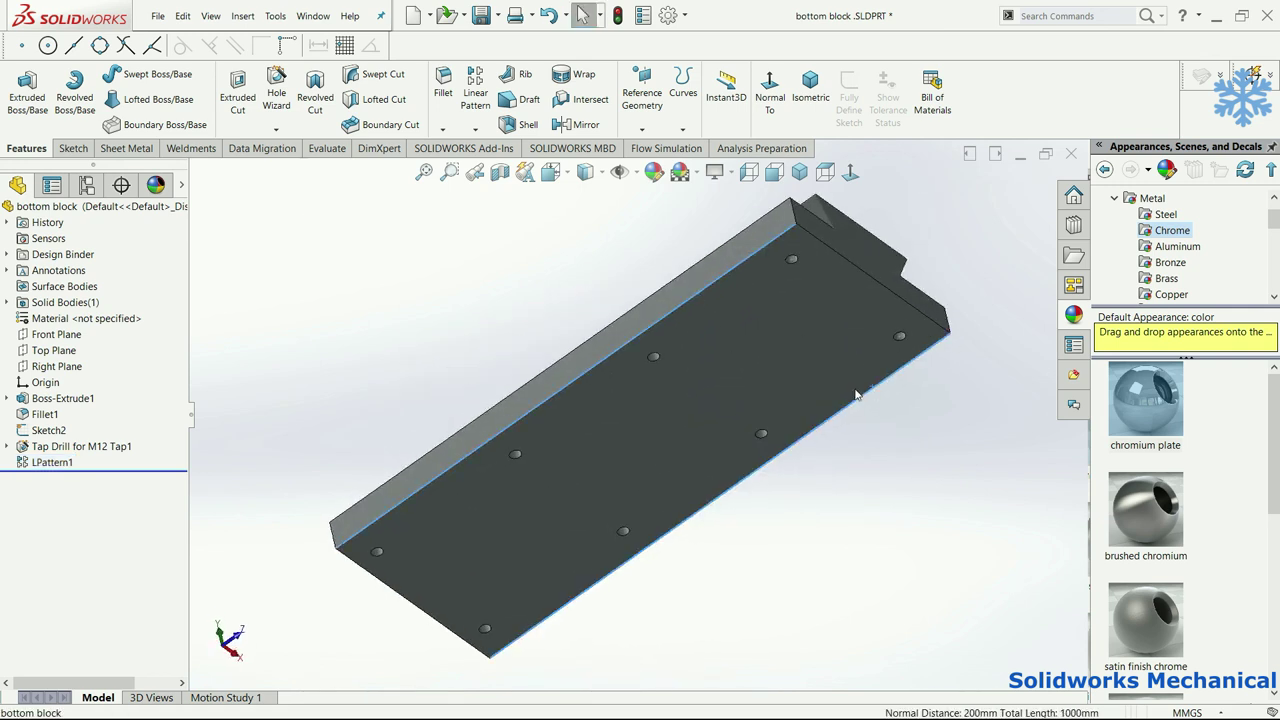
left_click(475, 128)
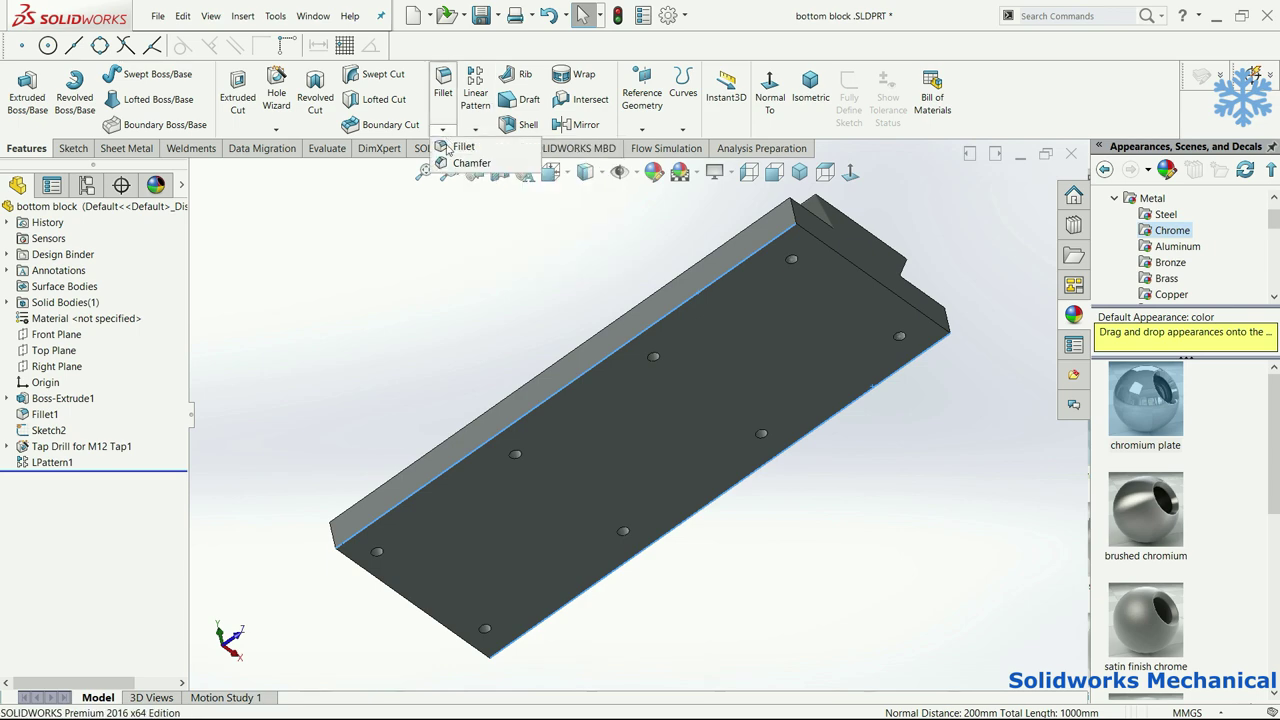
type("5")
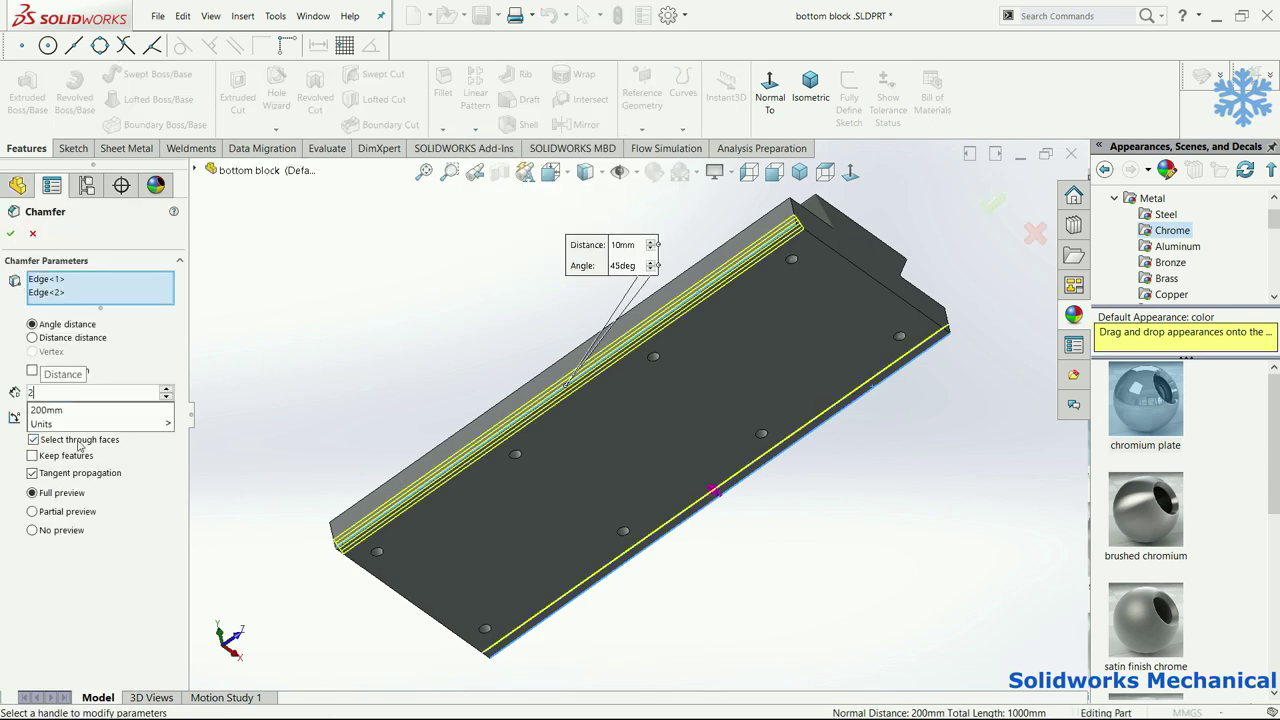
key("Return")
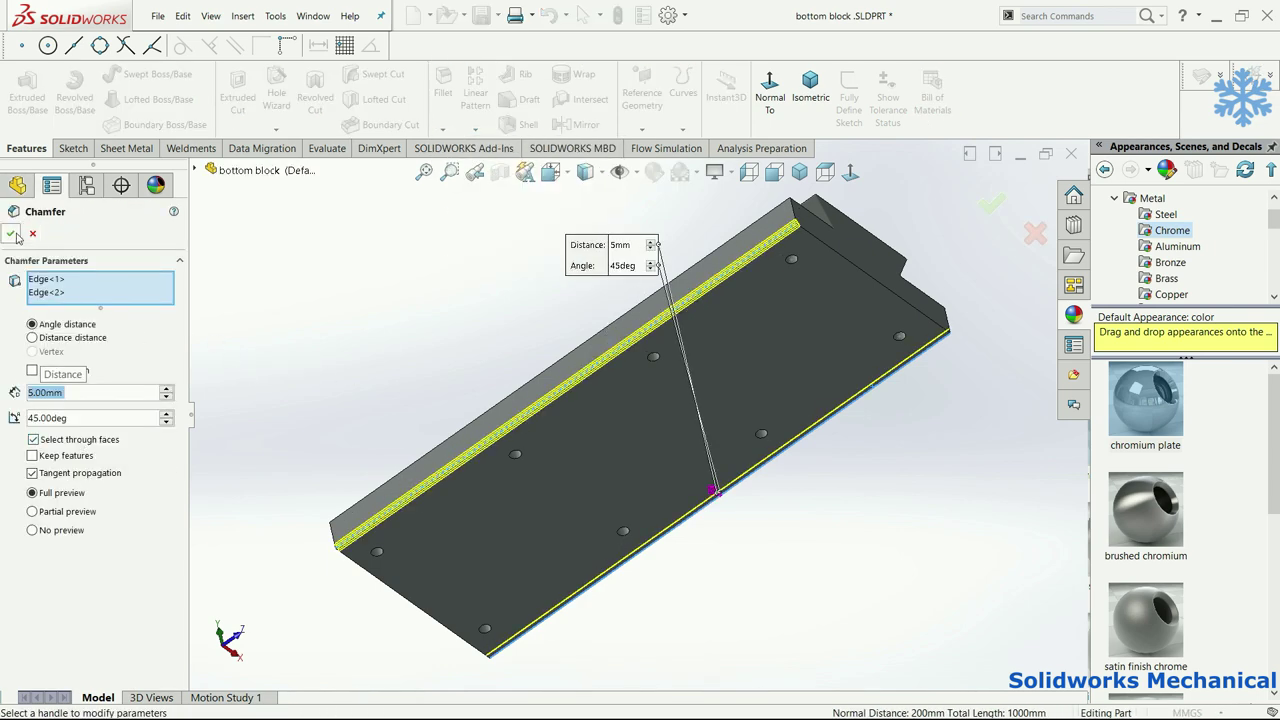
left_click(14, 234)
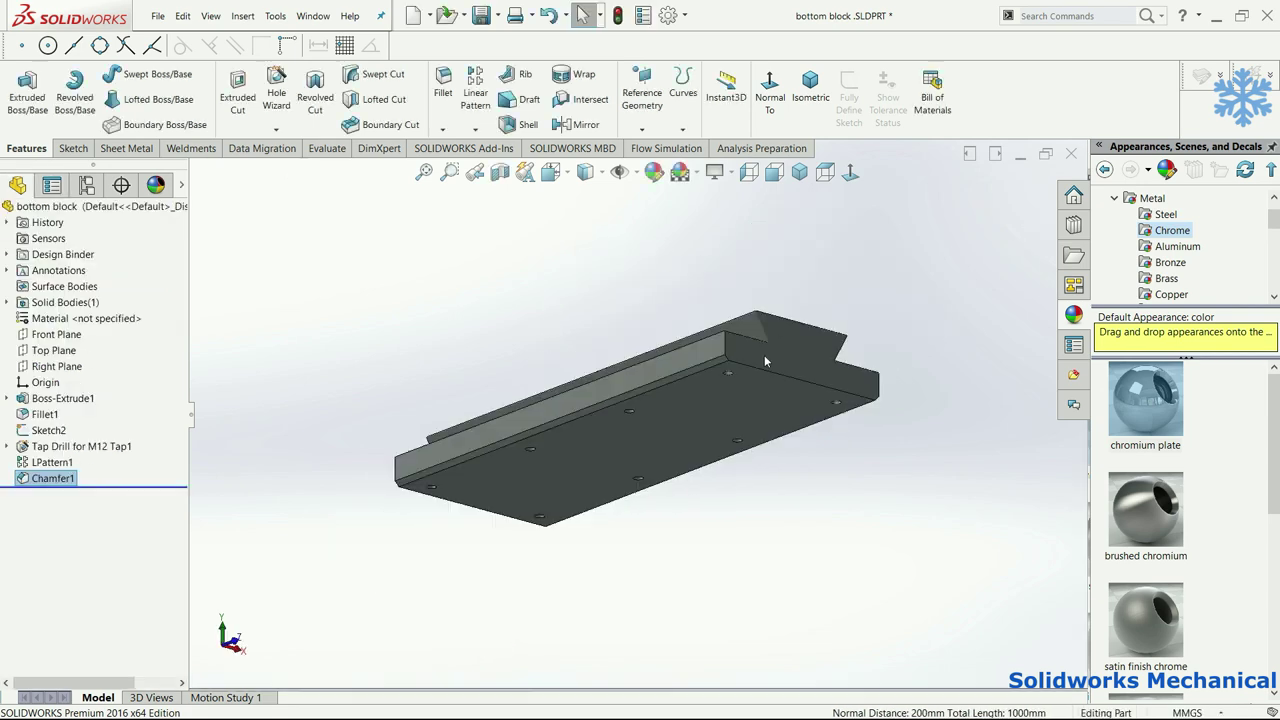
key("ctrl+7")
Step: Save the bottom block part and hide it to reveal the assembly
key("ctrl+s")
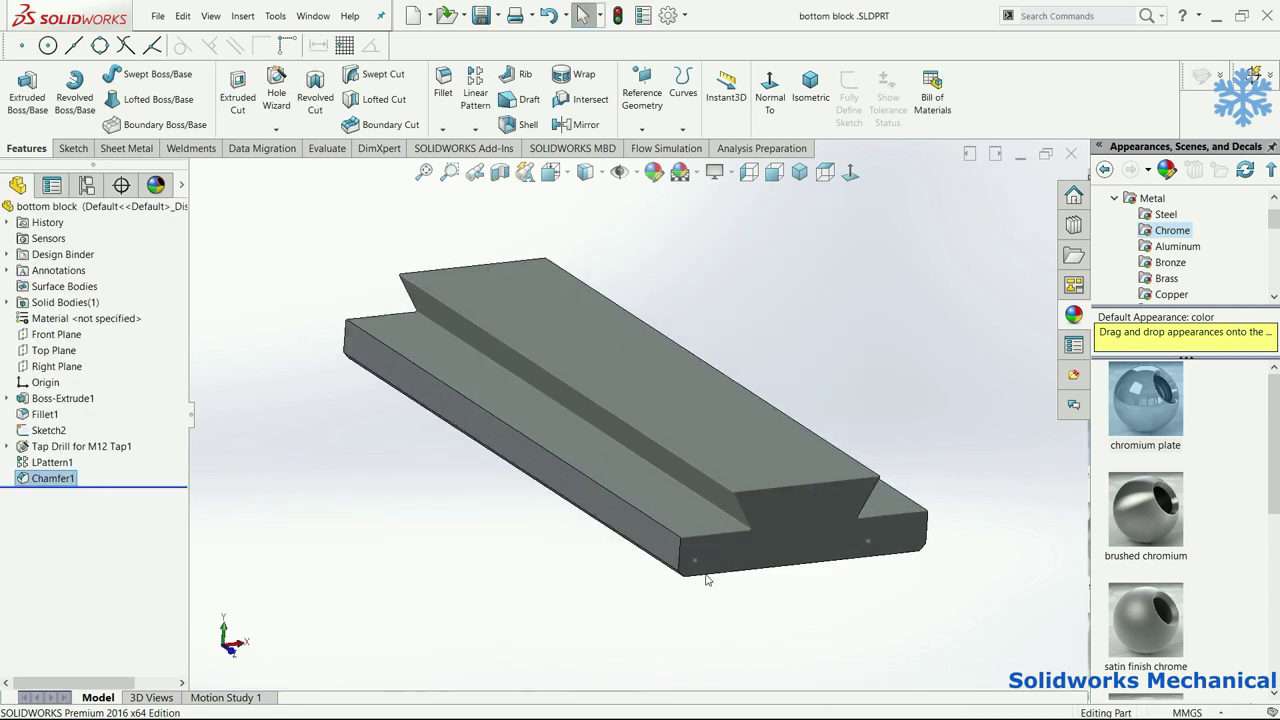
left_click(697, 567)
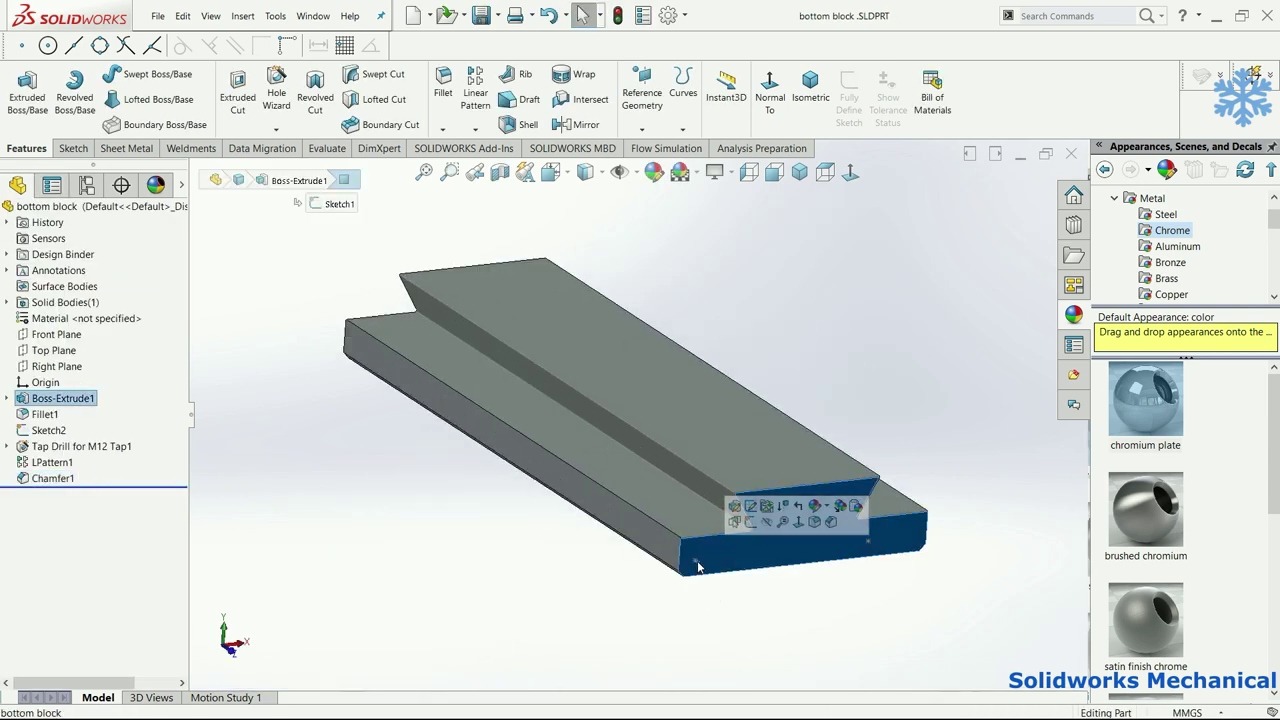
left_click(700, 565)
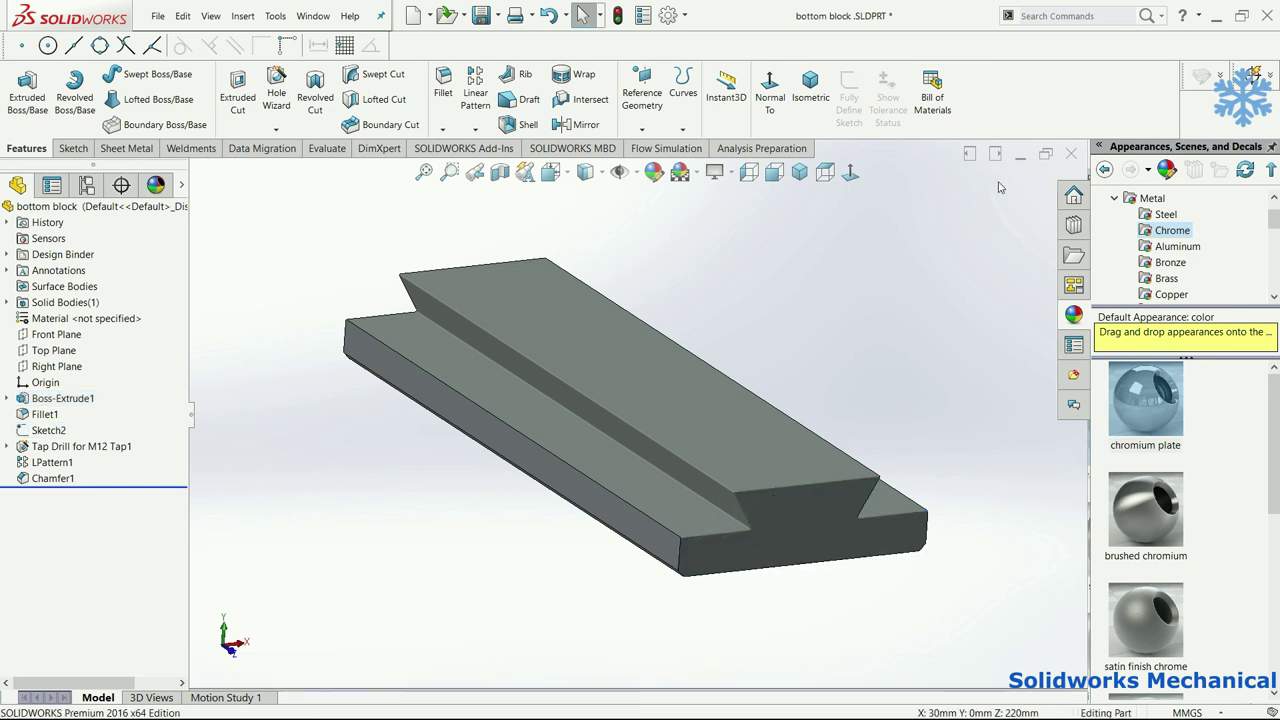
key("ctrl+s")
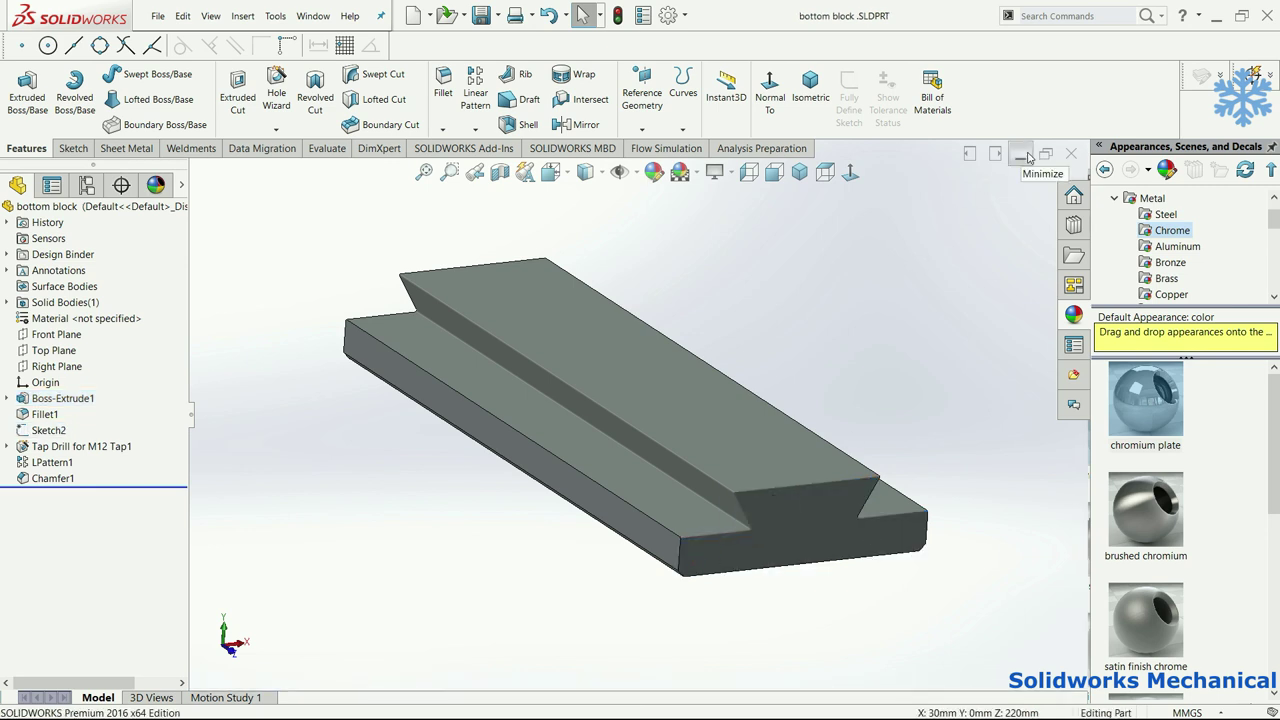
left_click(1028, 157)
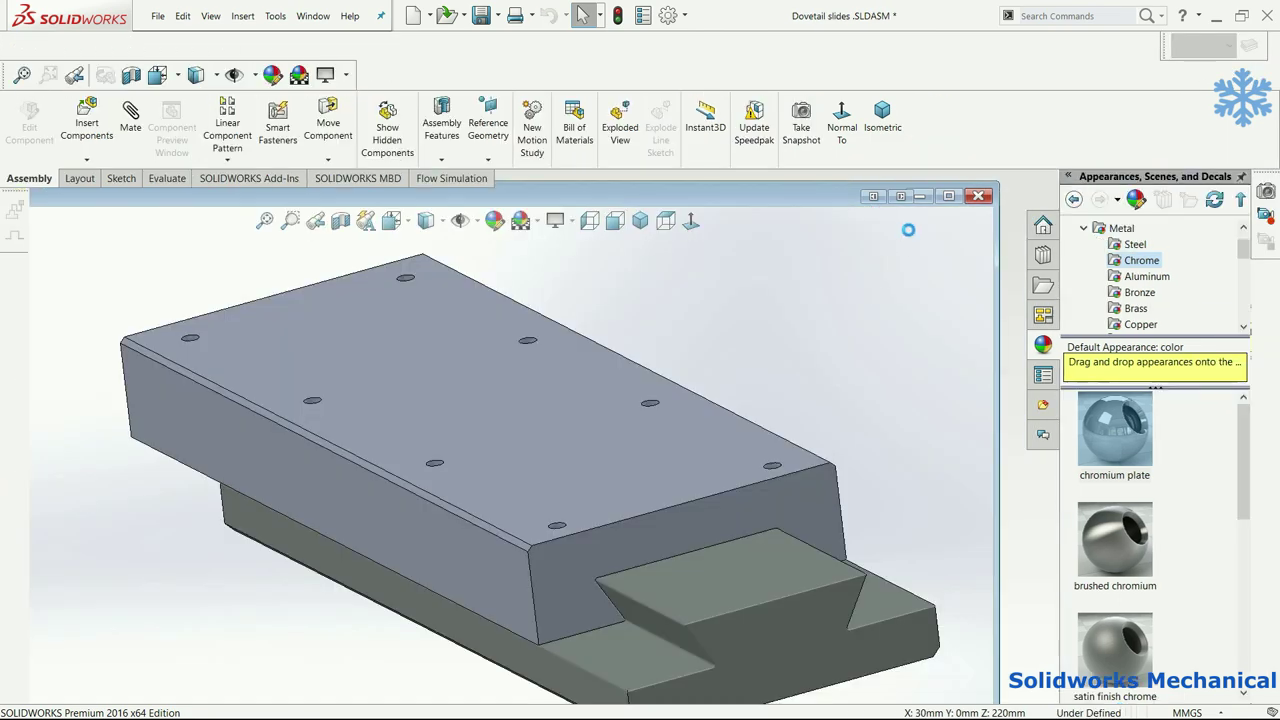
Step: Maximize the Dovetail slides assembly, drag the top block along the dovetail and back, then check isometric and front views
left_click(945, 198)
mouse_move(880, 369)
middle_mouse_down()
mouse_move(921, 563)
mouse_move(758, 420)
mouse_move(773, 333)
middle_mouse_up()
left_click(758, 420)
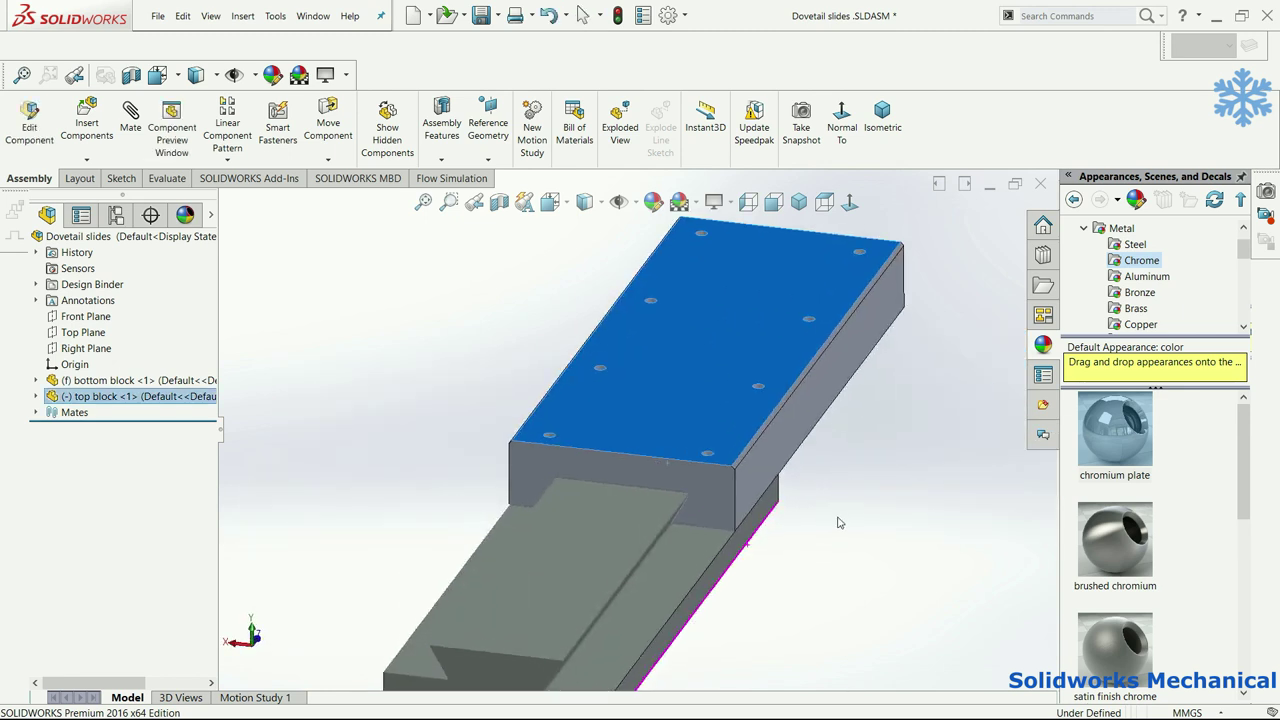
left_click(798, 202)
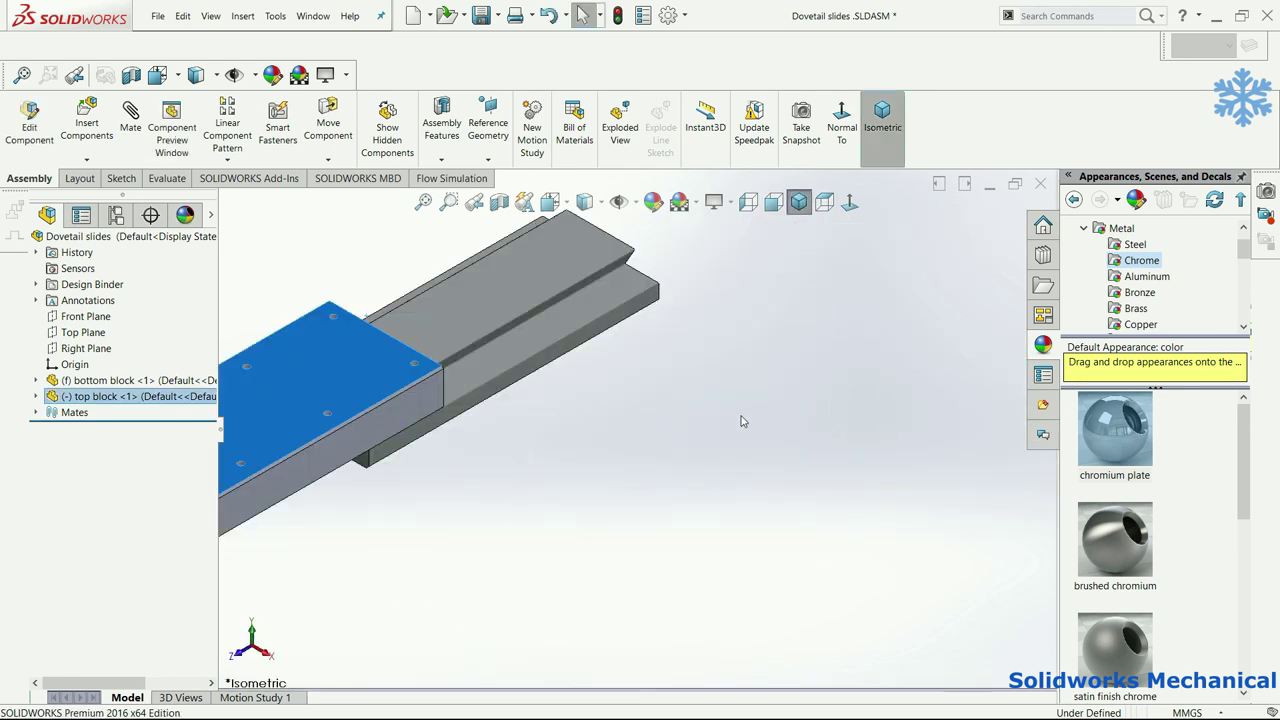
mouse_move(481, 426)
left_mouse_down()
mouse_move(735, 288)
mouse_move(785, 345)
left_mouse_up()
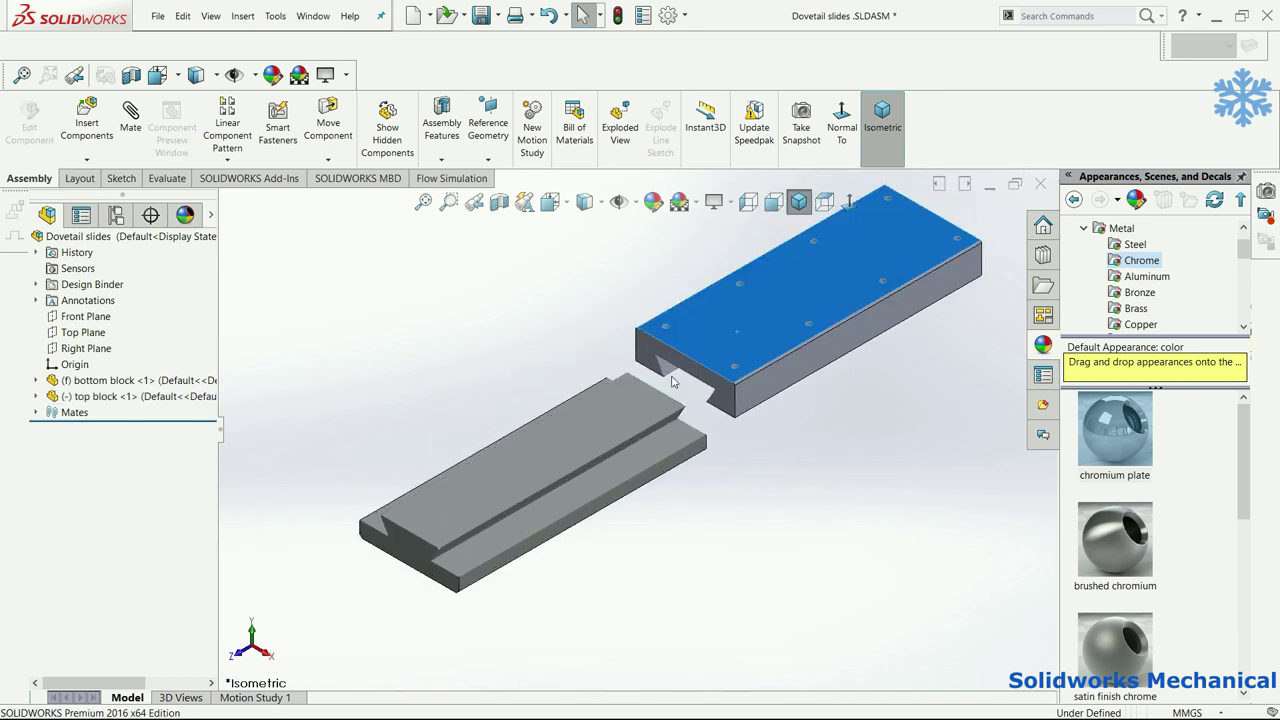
left_click_drag(785, 345, 460, 565)
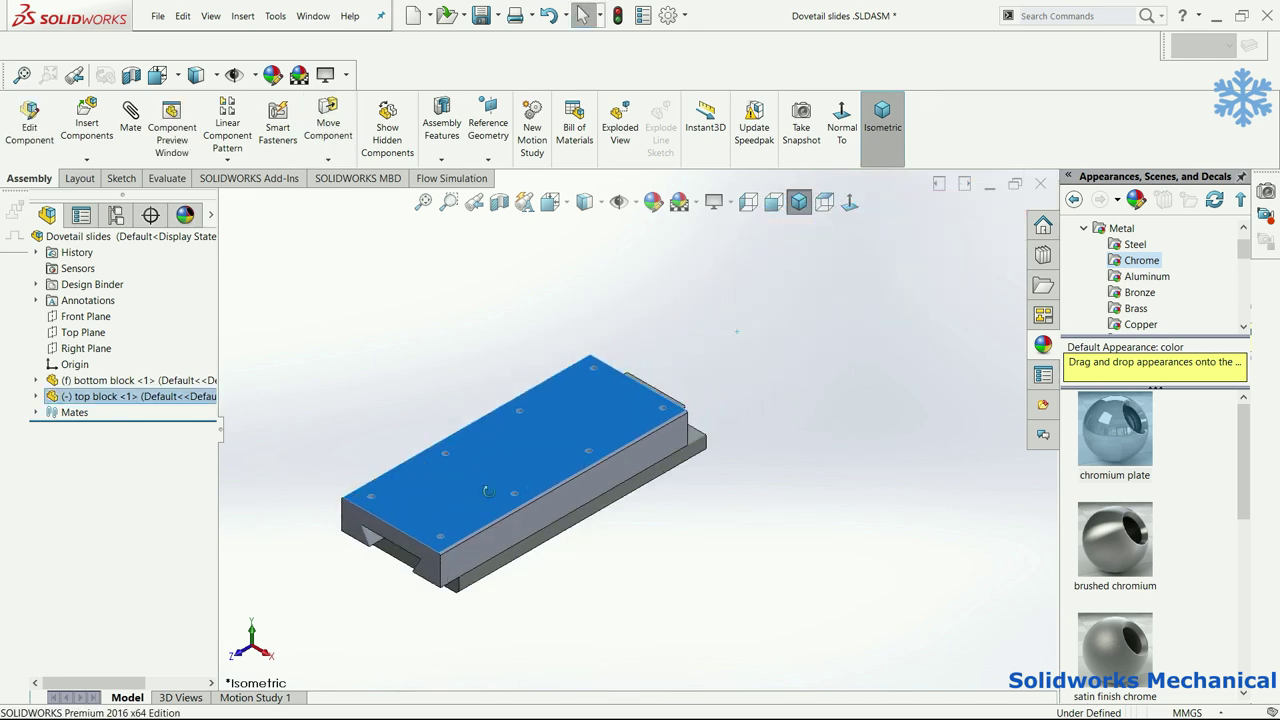
middle_click_drag(460, 565, 520, 520)
left_click(520, 520)
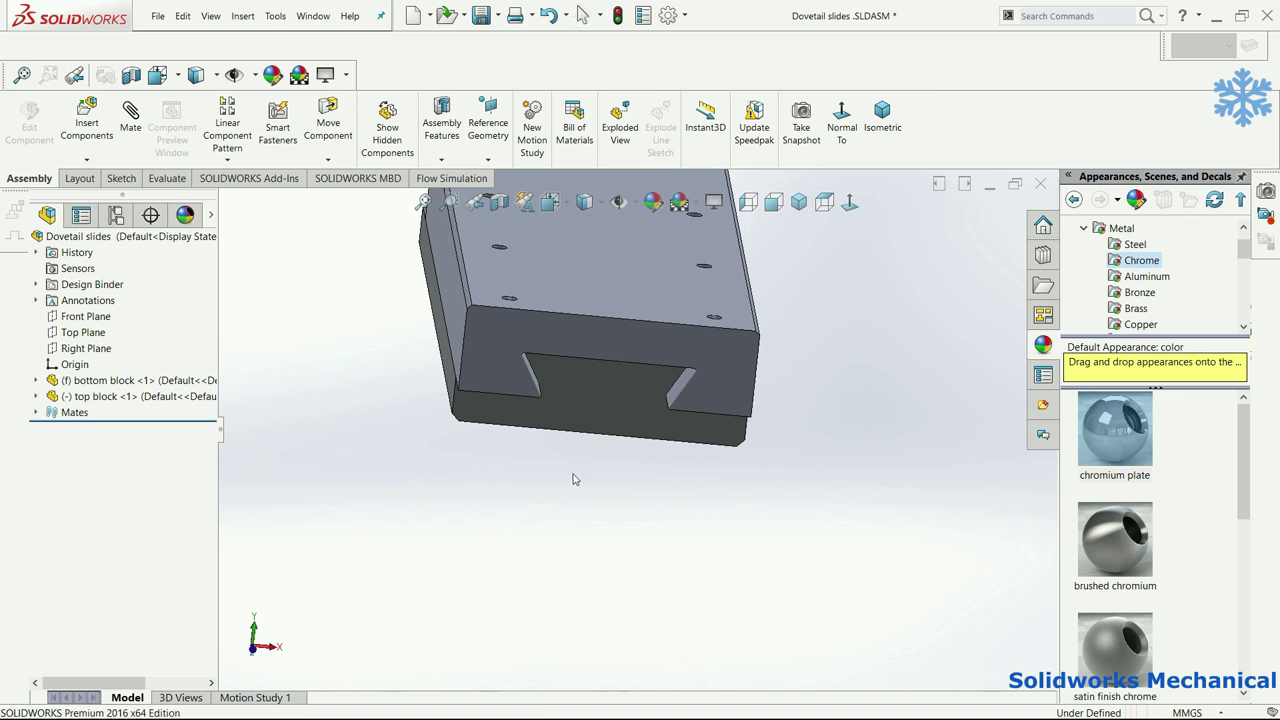
middle_click_drag(571, 477, 572, 473)
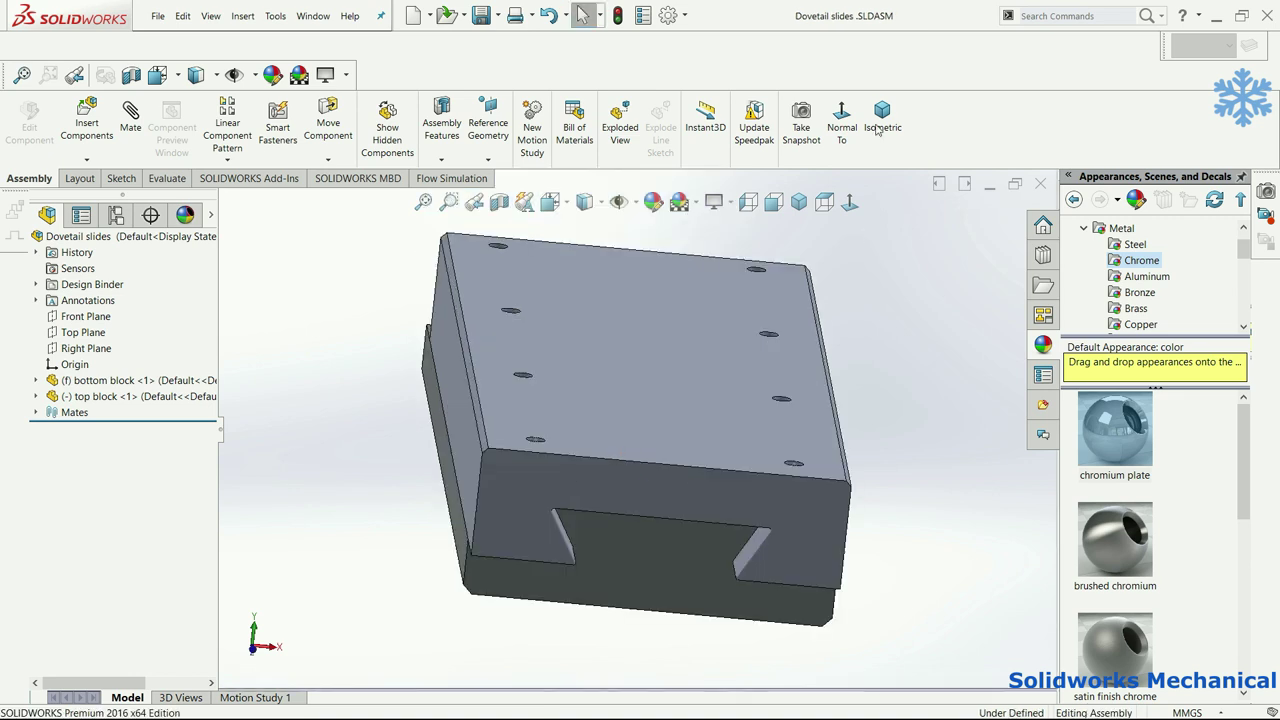
left_click(773, 202)
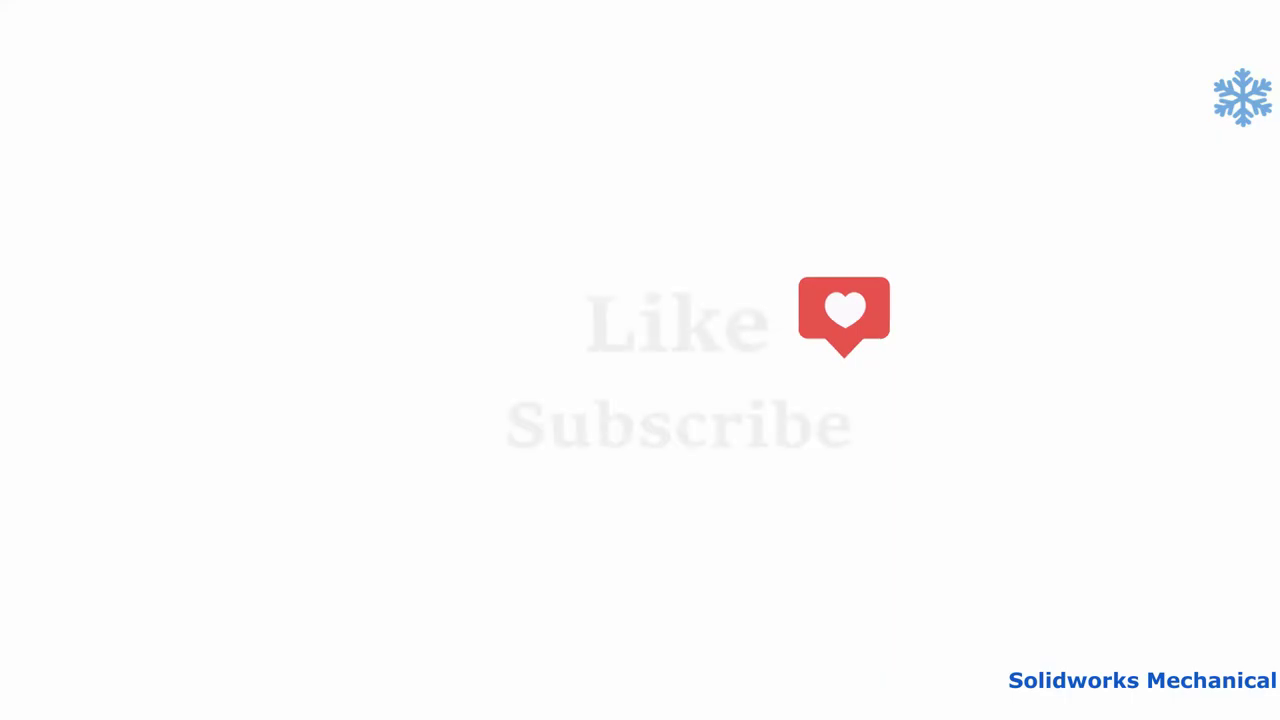